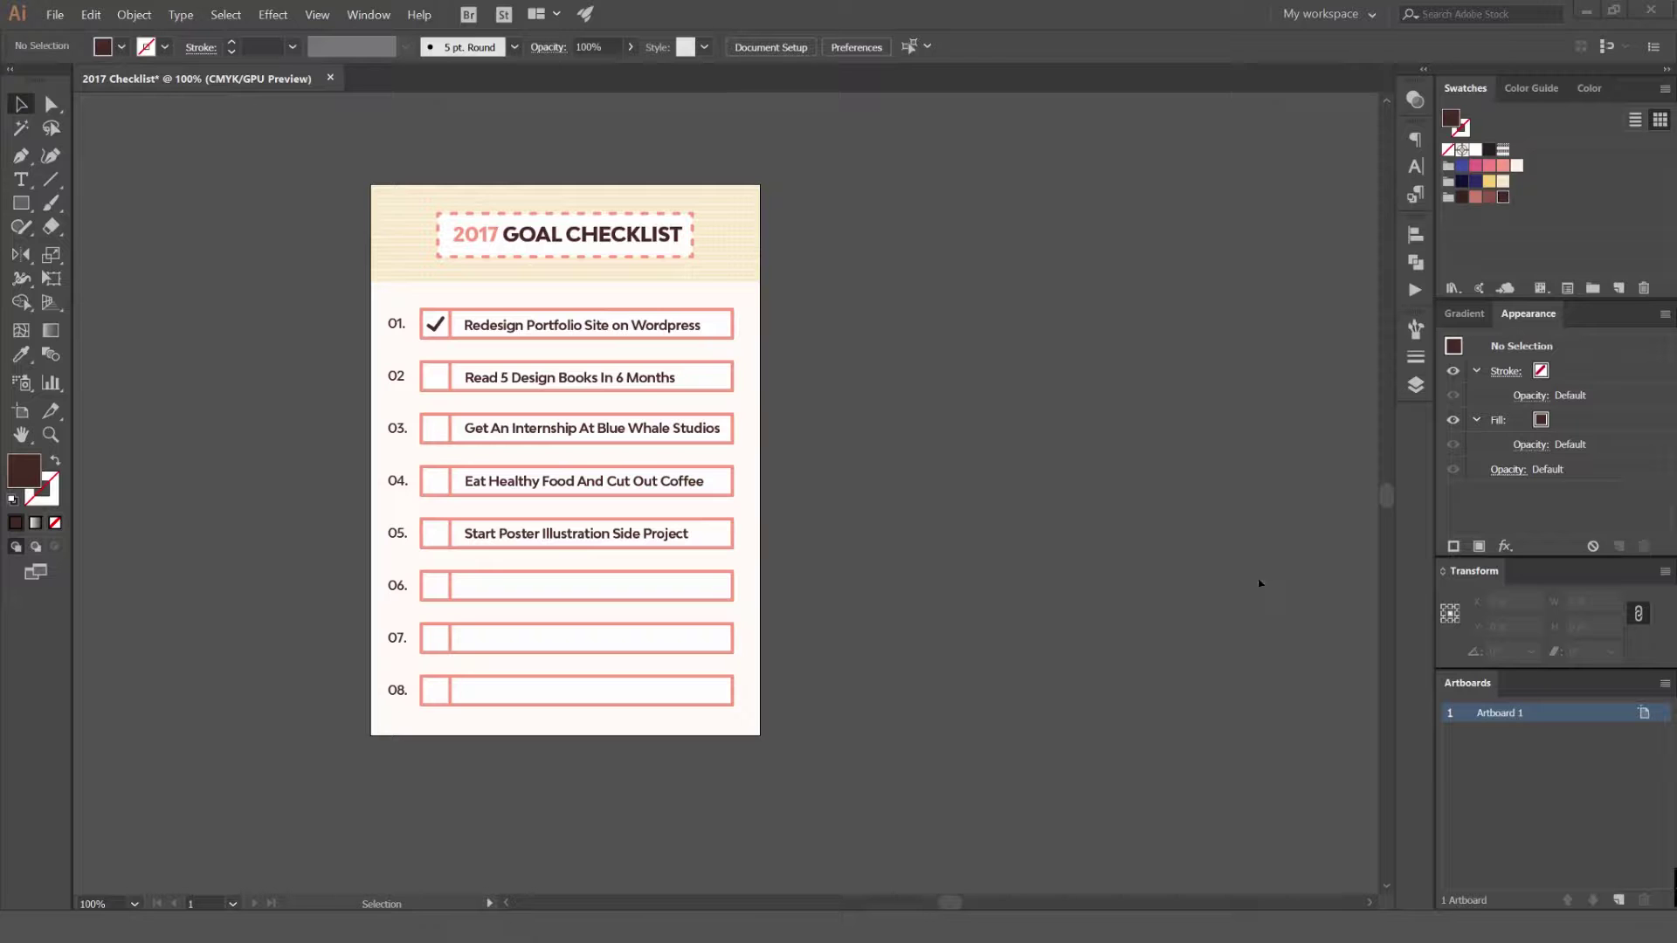
{"action": "scroll", "coordinate": [646, 278], "scroll_direction": "up", "scroll_amount": 1}
{"action": "left_click_drag", "start_coordinate": [731, 278], "coordinate": [1014, 236]}
{"action": "left_click_drag", "start_coordinate": [1166, 363], "coordinate": [1073, 312]}
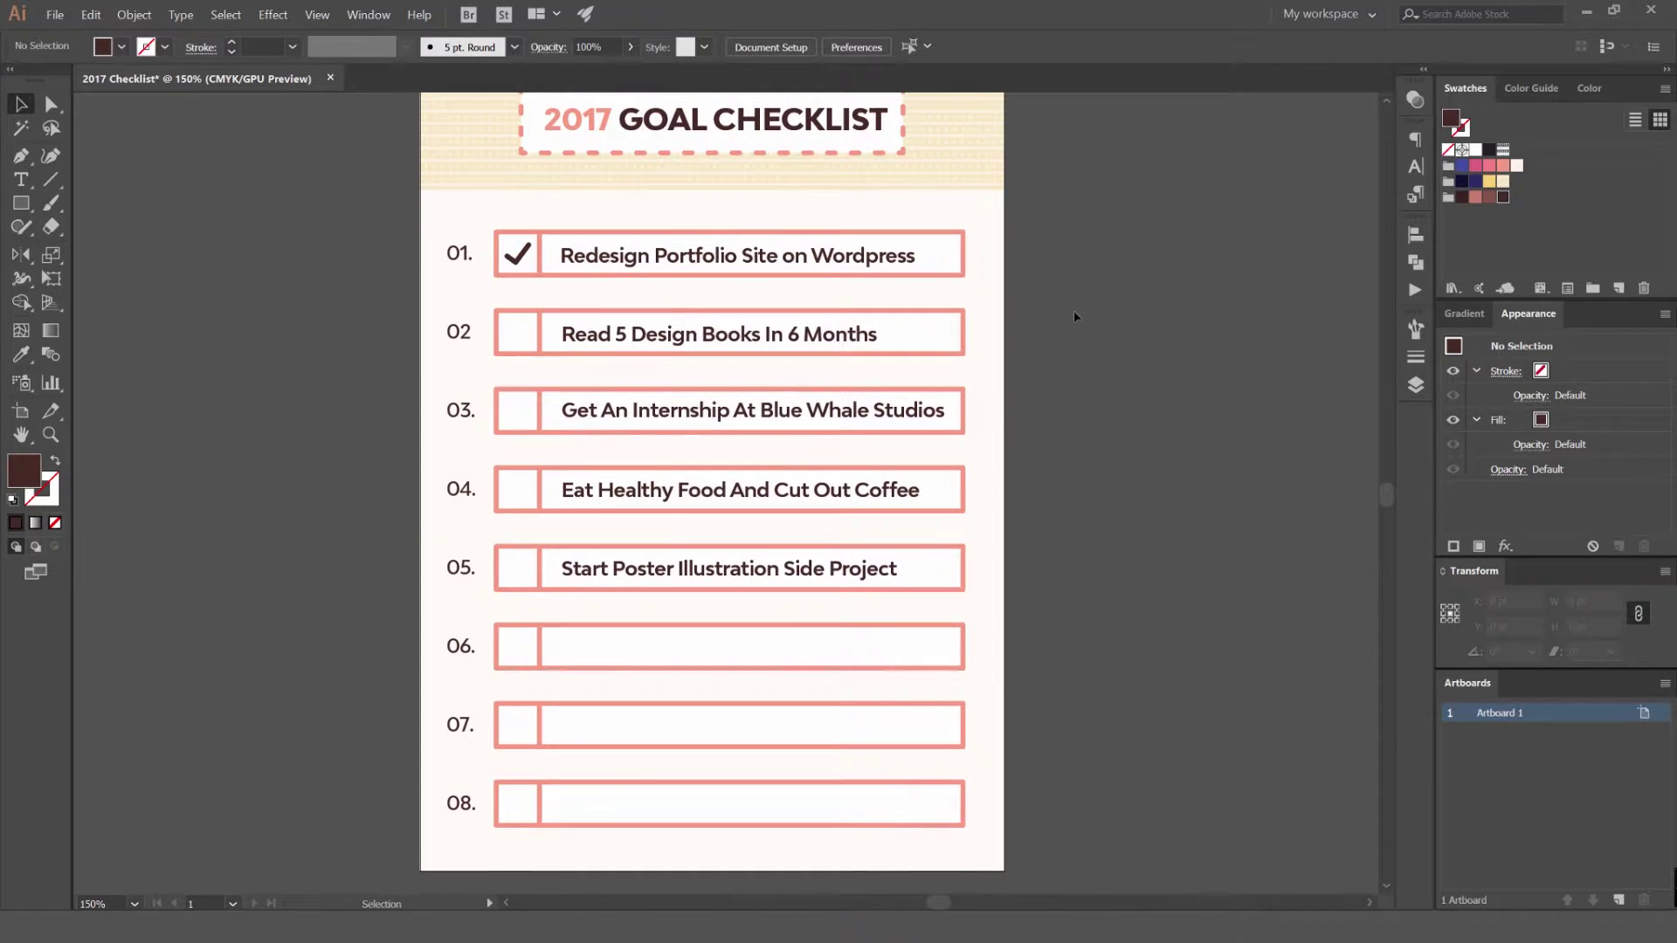
{"action": "scroll", "coordinate": [1148, 373], "scroll_direction": "down", "scroll_amount": 1}
{"action": "left_click_drag", "start_coordinate": [1147, 374], "coordinate": [1031, 397]}
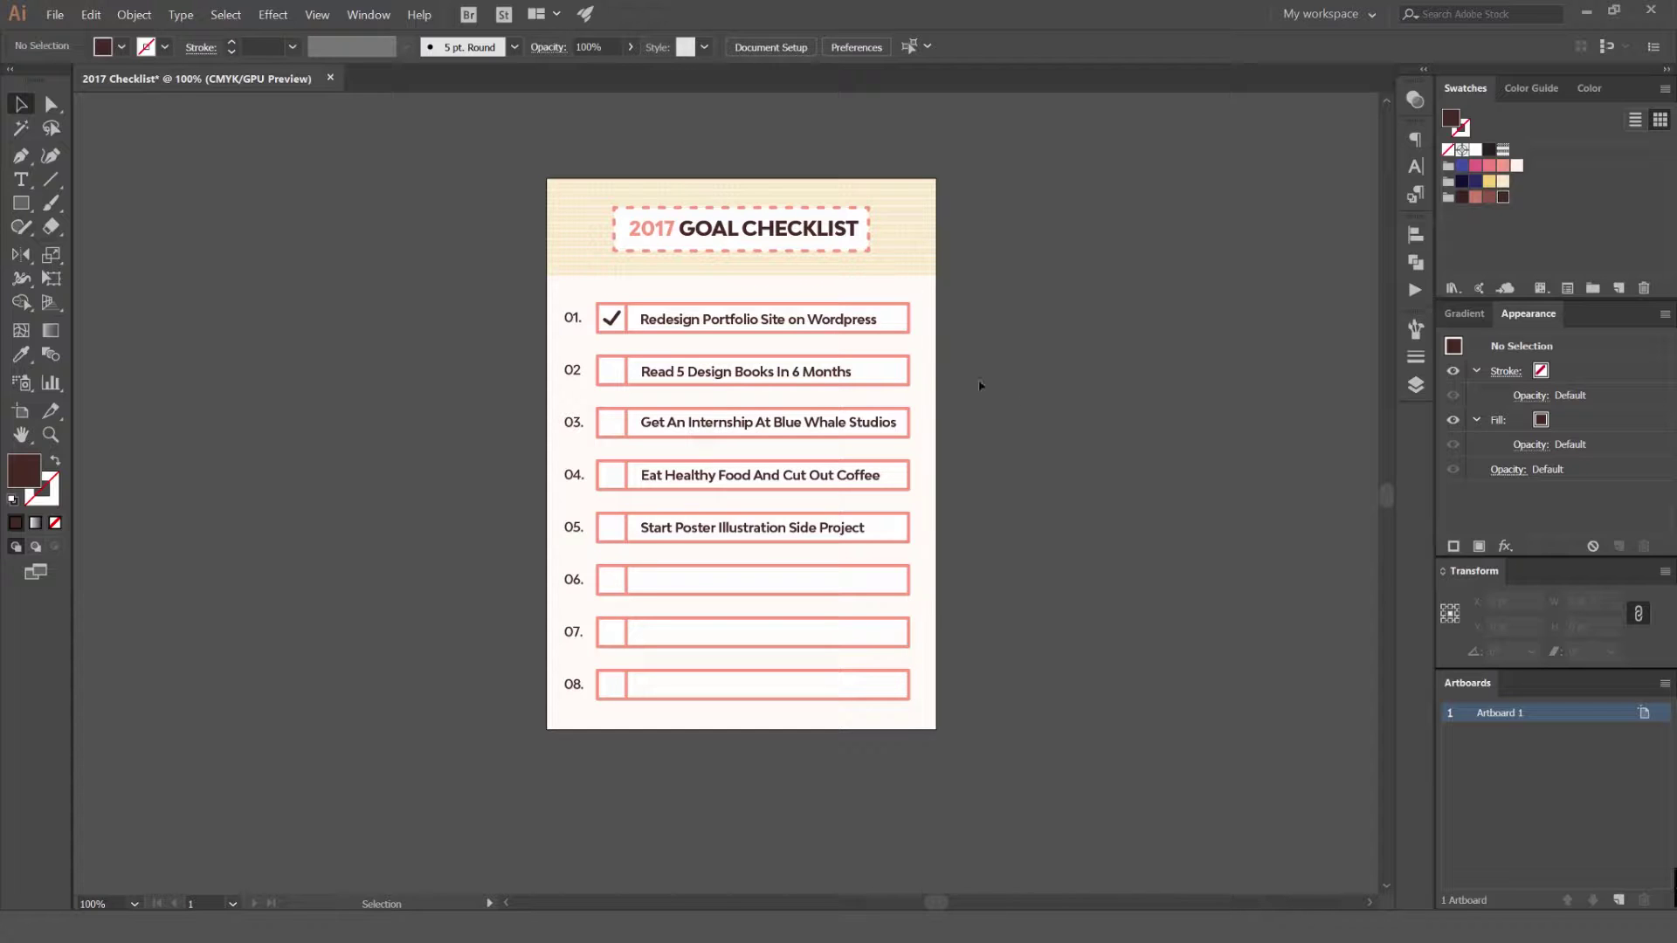
{"action": "left_click_drag", "start_coordinate": [1015, 246], "coordinate": [984, 262]}
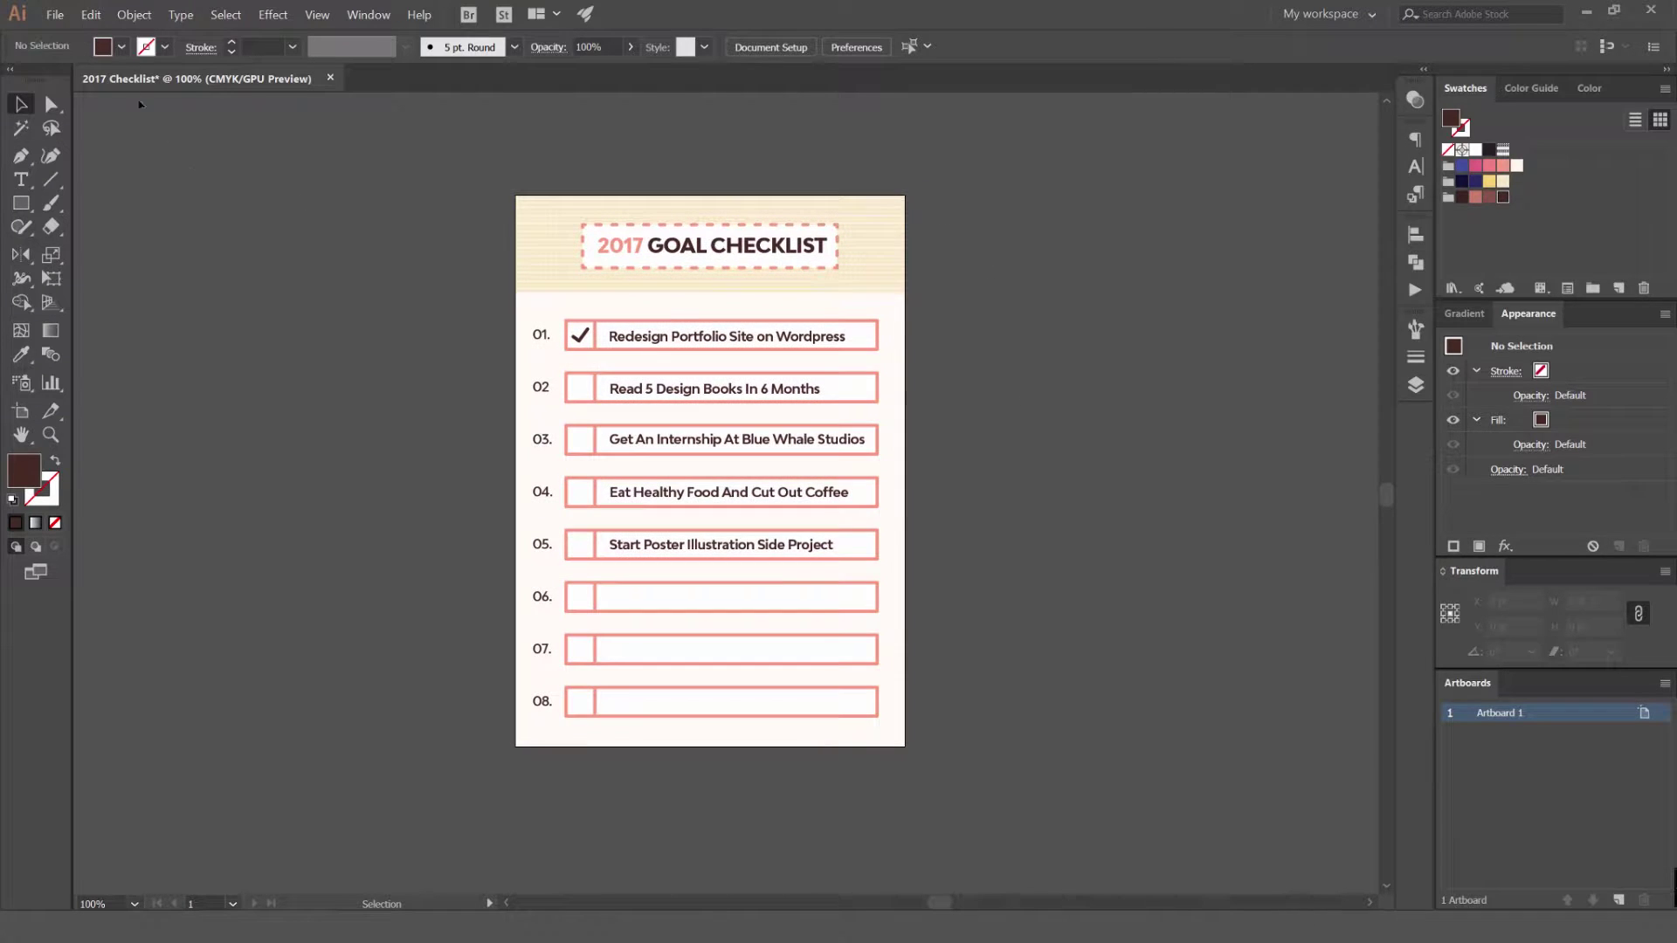
{"action": "left_click", "coordinate": [54, 15]}
{"action": "left_click", "coordinate": [74, 33]}
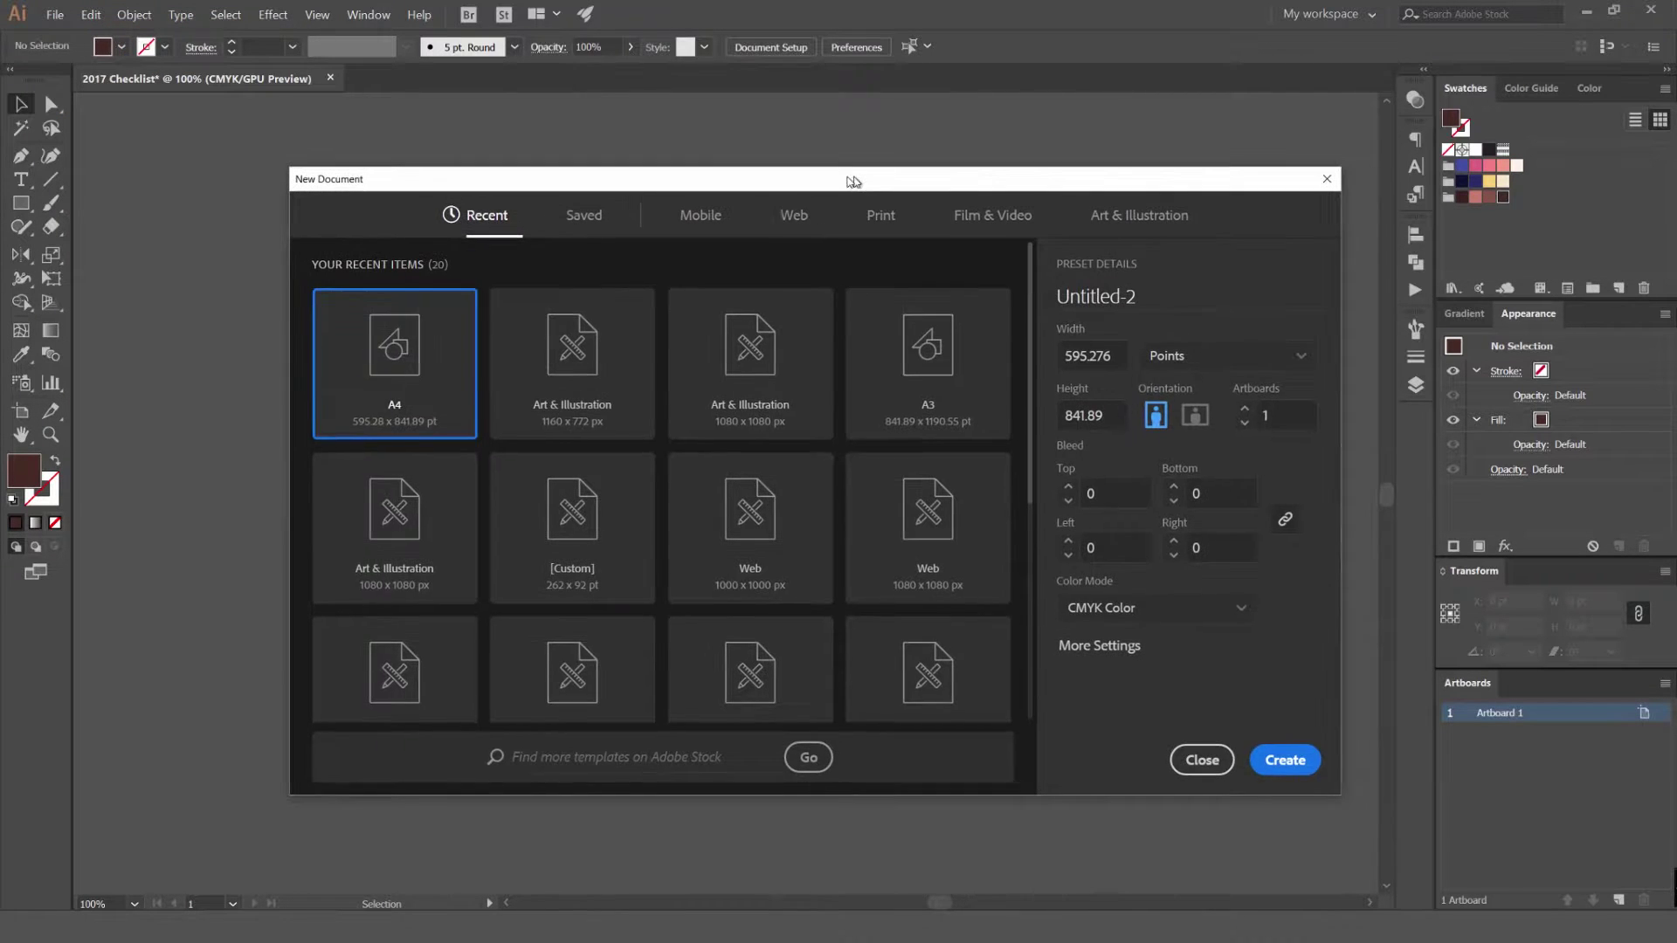
{"action": "left_click", "coordinate": [881, 219]}
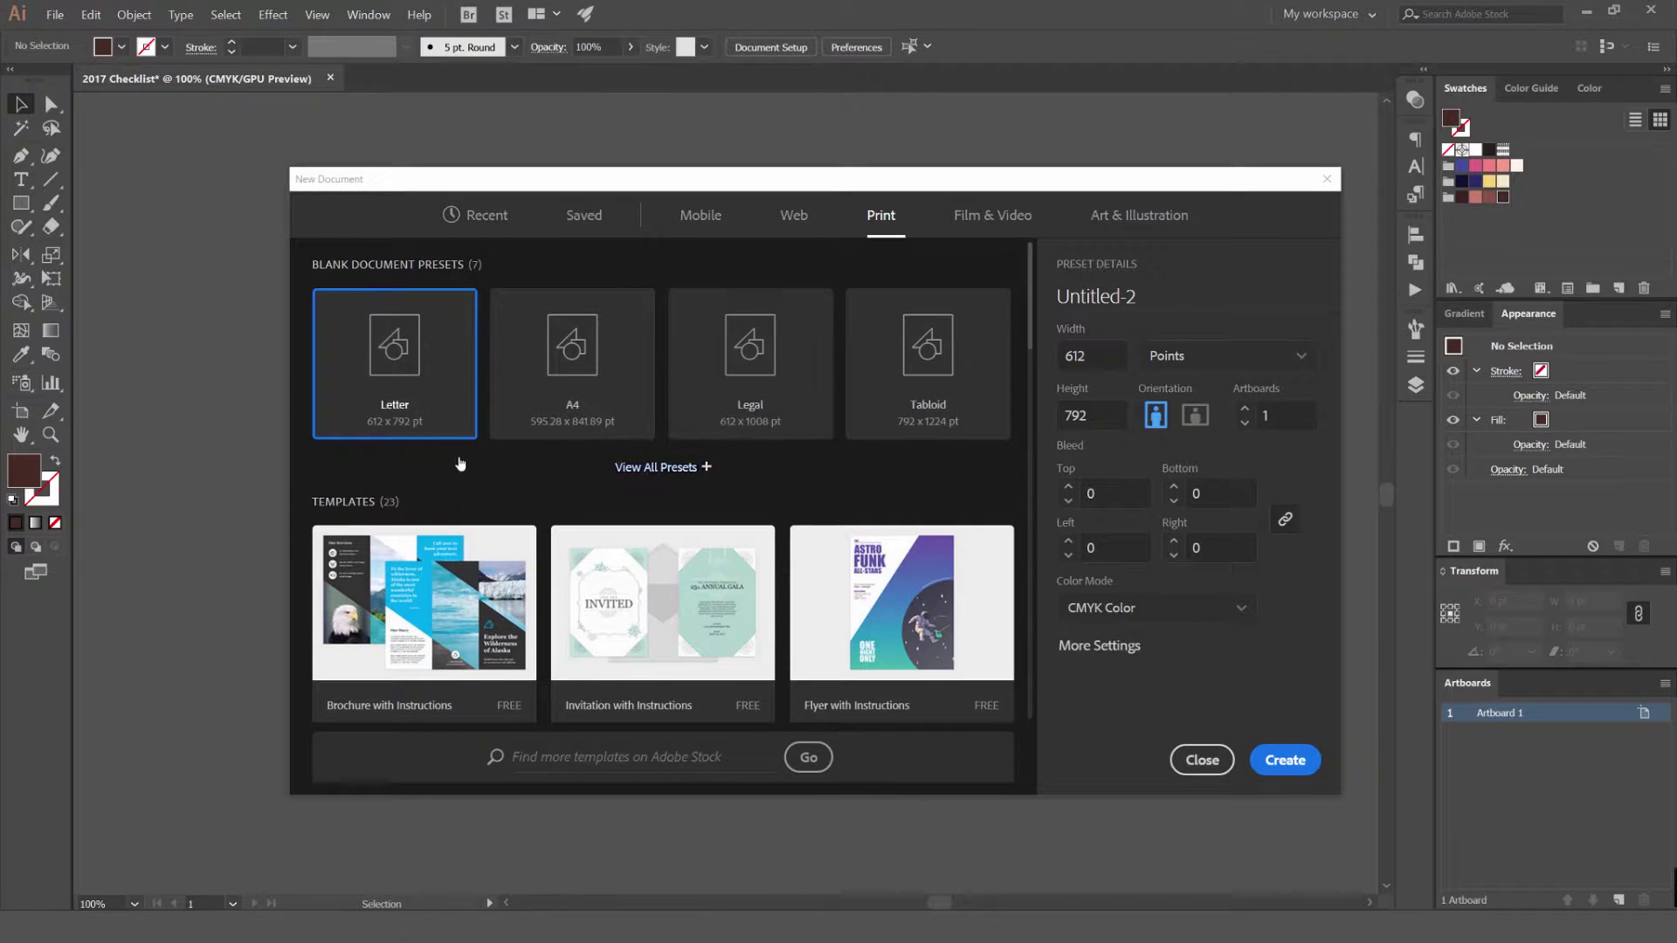
{"action": "left_click", "coordinate": [589, 400]}
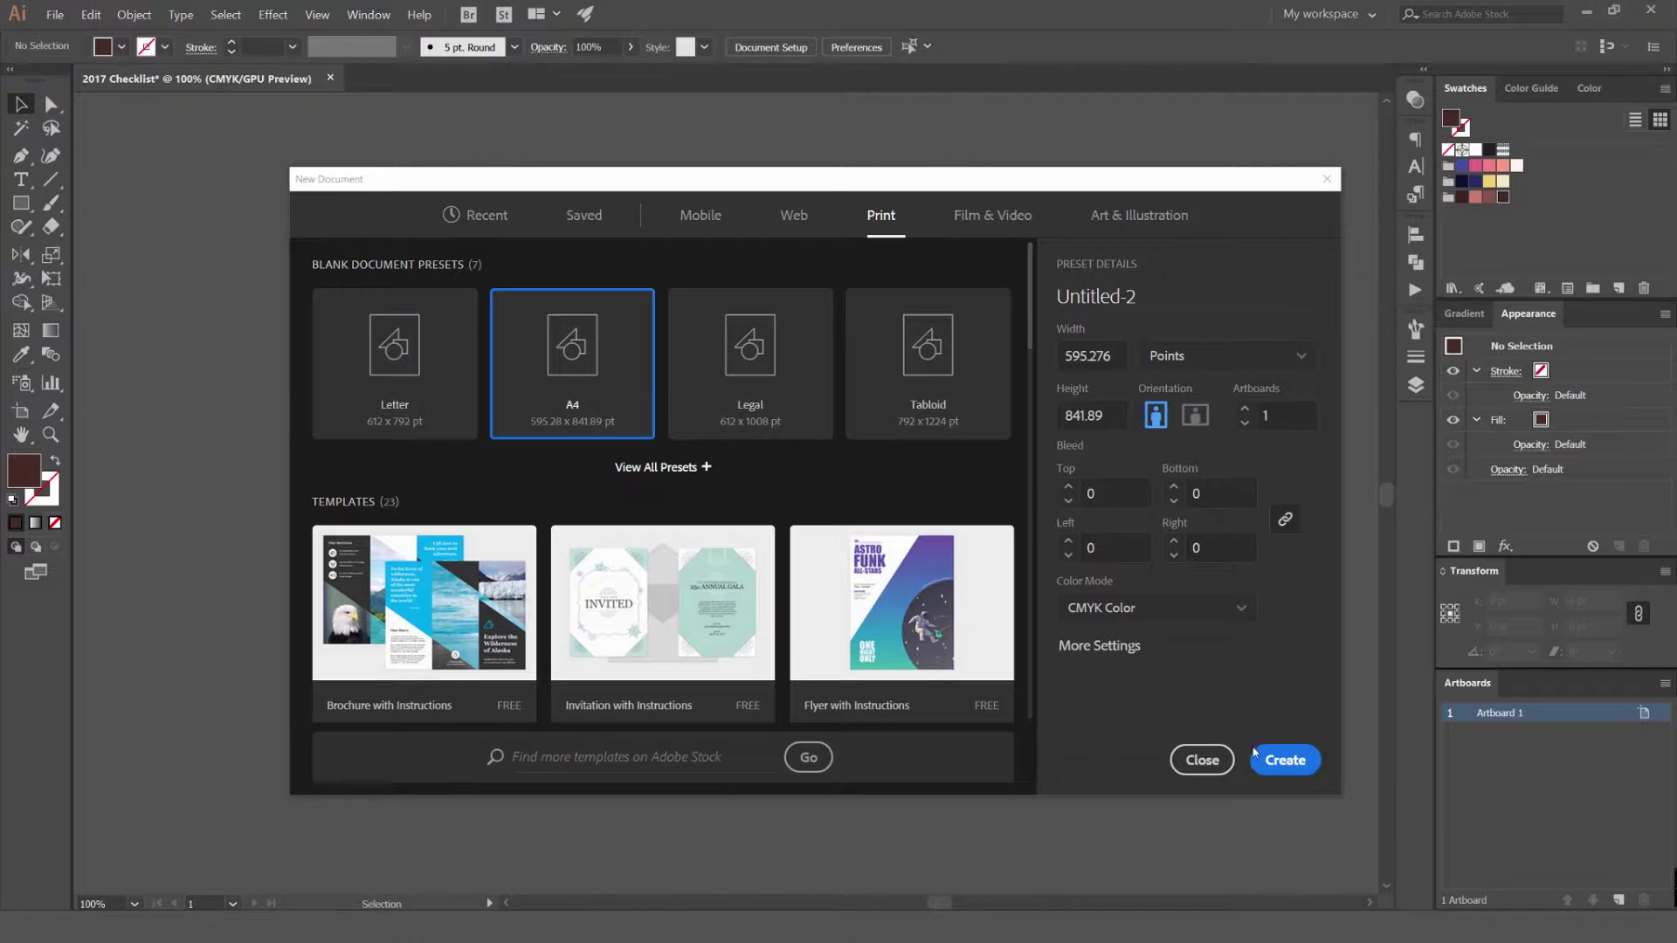
{"action": "left_click", "coordinate": [1203, 759]}
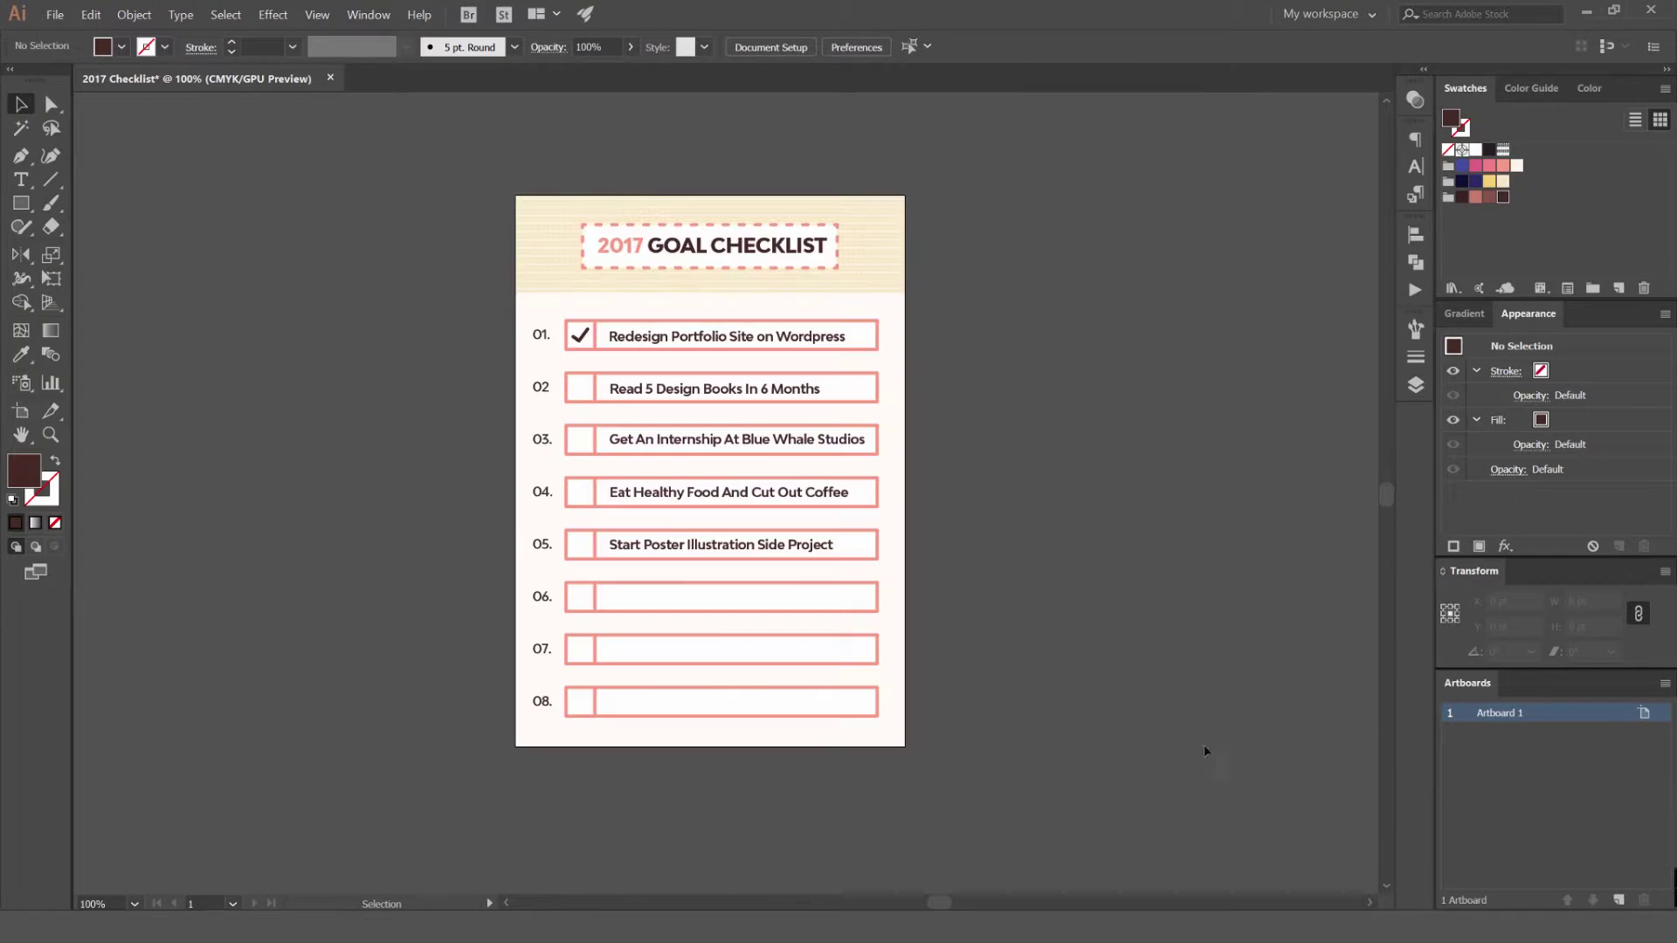
Duplicate the checklist artboard together with its artwork to the right of the original.
{"action": "scroll", "coordinate": [651, 299], "scroll_direction": "right", "scroll_amount": 5}
{"action": "scroll", "coordinate": [757, 352], "scroll_direction": "right", "scroll_amount": 1}
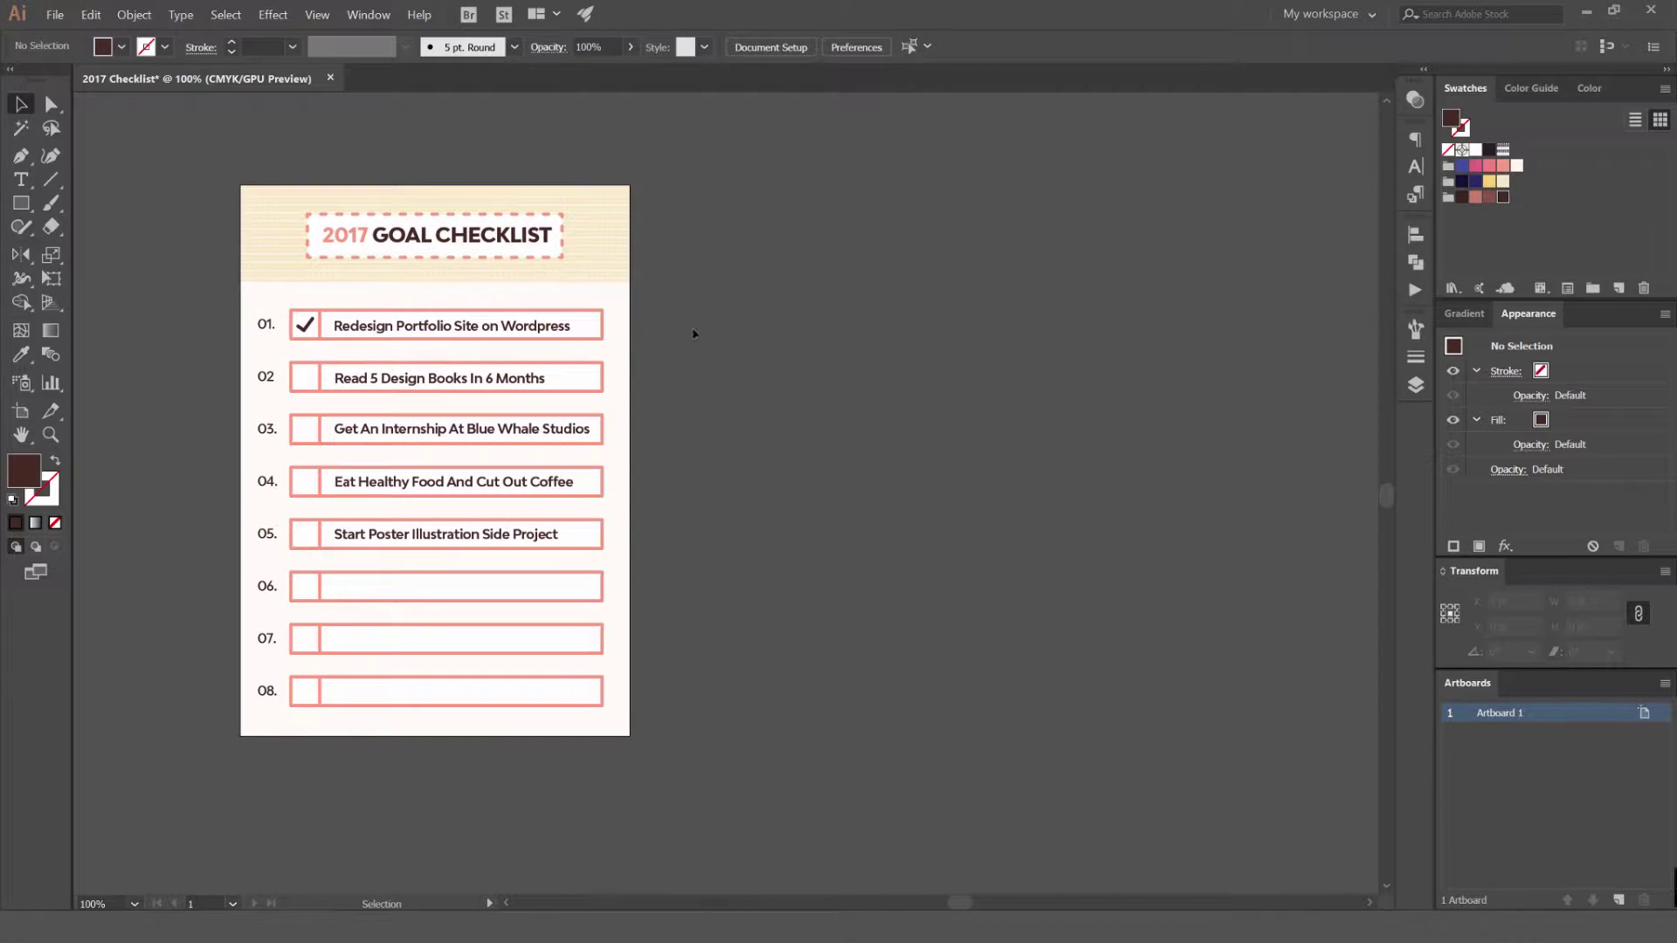
{"action": "scroll", "coordinate": [700, 354], "scroll_direction": "down", "scroll_amount": 1}
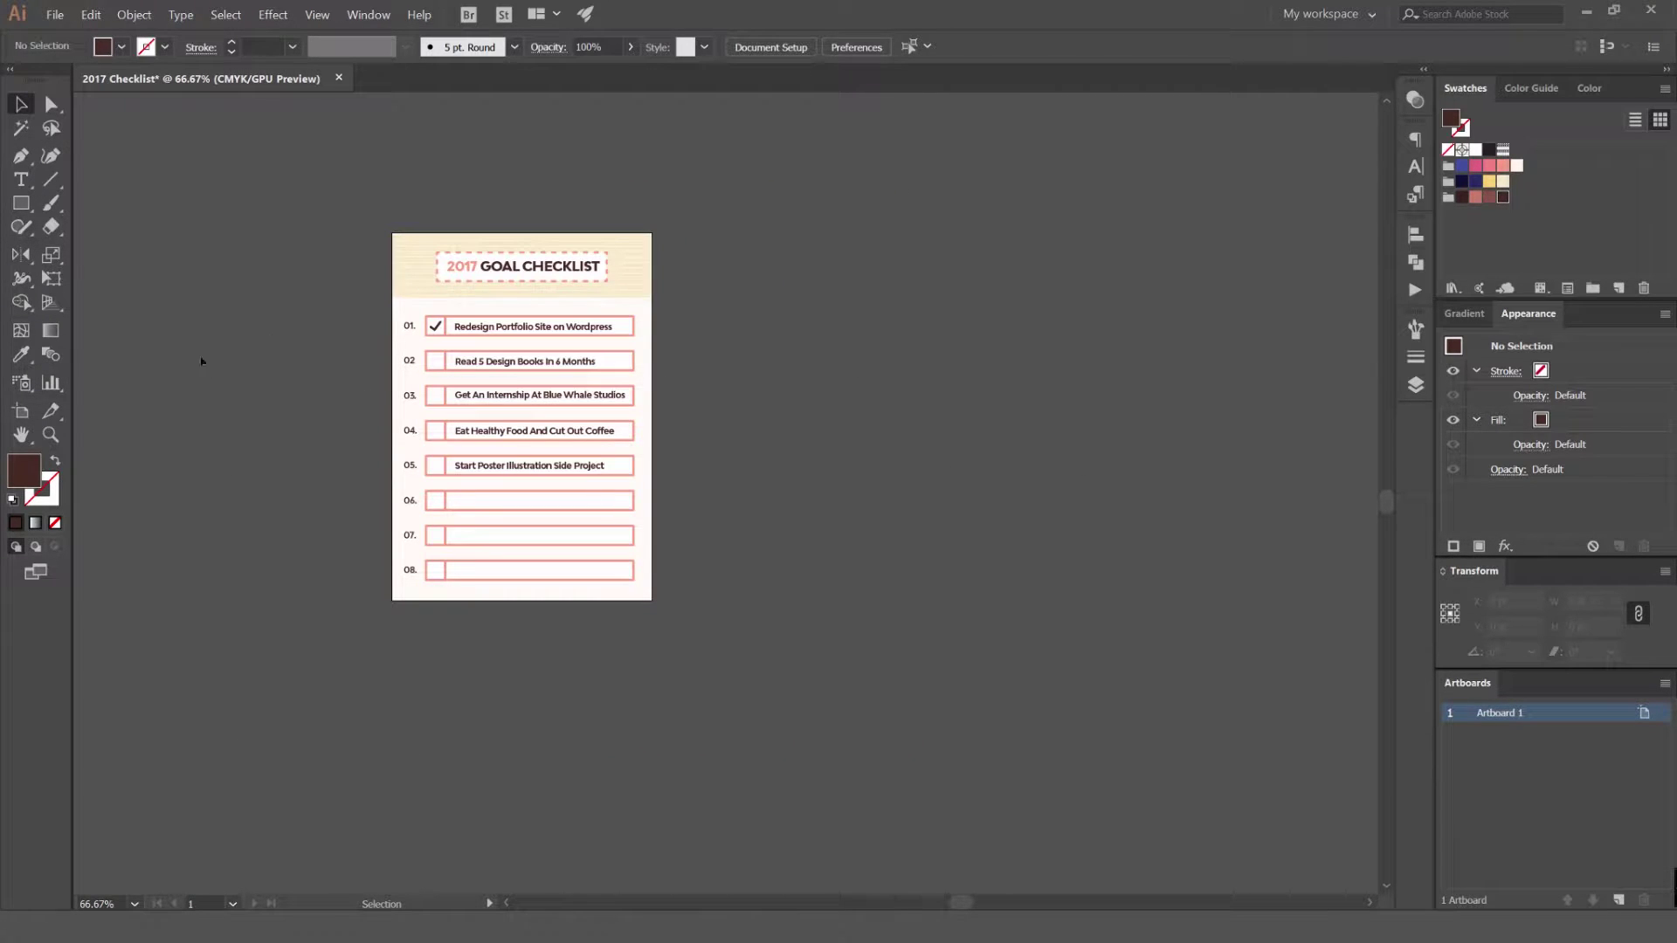
{"action": "left_click", "coordinate": [21, 412]}
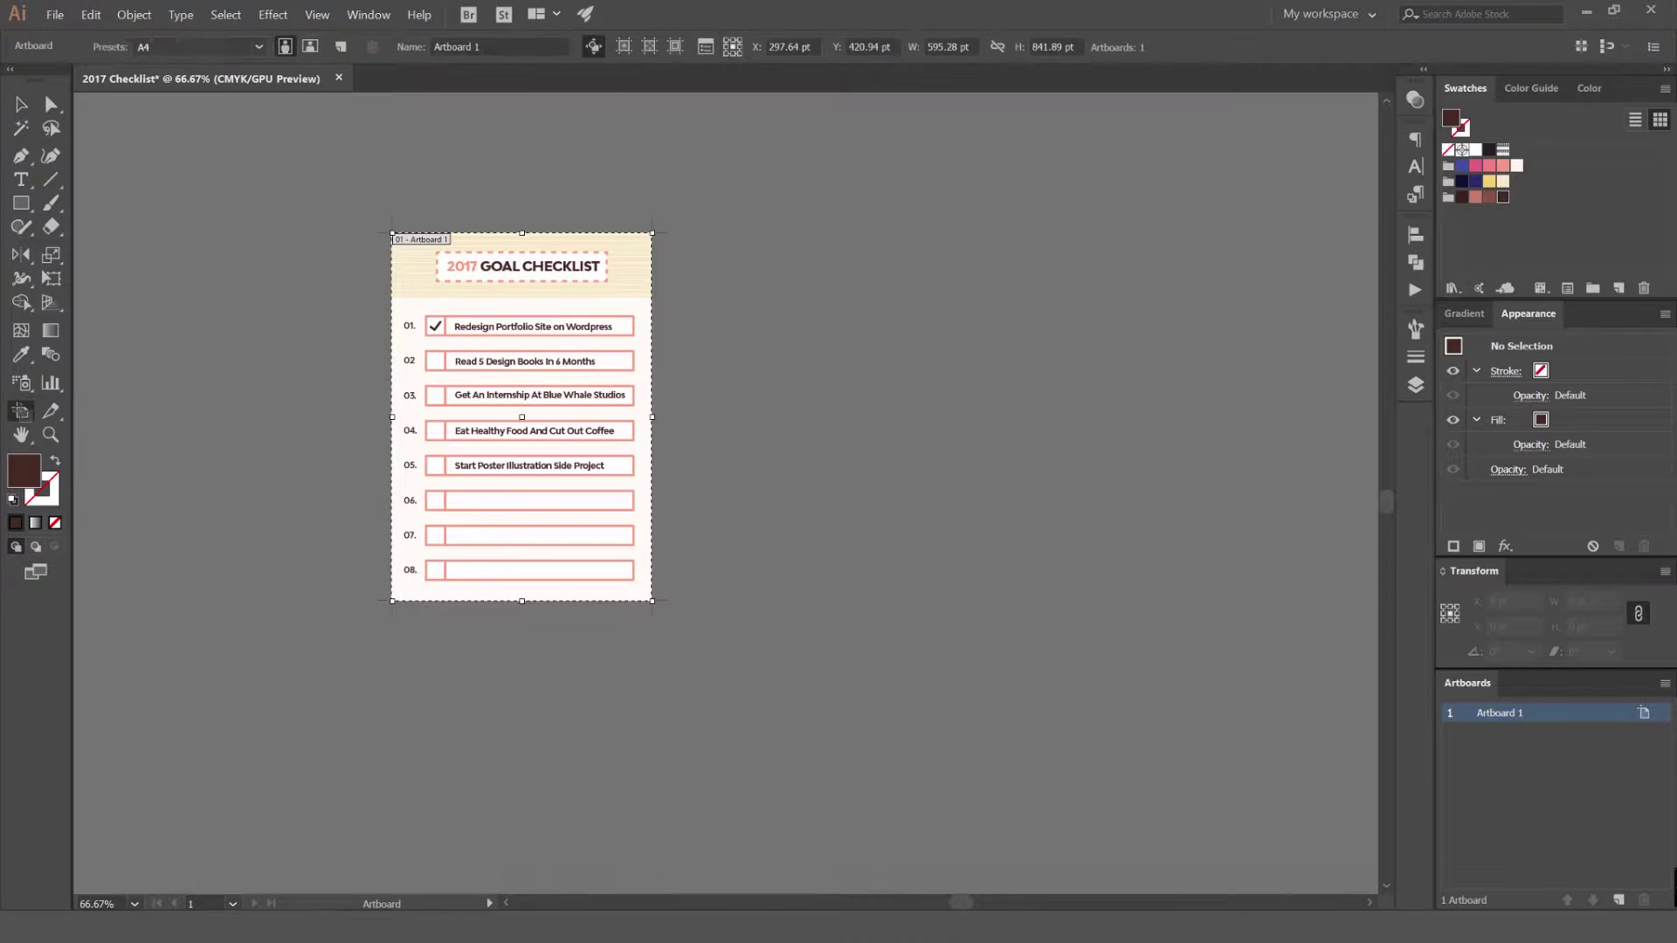
{"action": "left_click_drag", "start_coordinate": [475, 334], "coordinate": [811, 336]}
{"action": "left_click_drag", "start_coordinate": [1031, 260], "coordinate": [623, 284]}
{"action": "left_click_drag", "start_coordinate": [743, 251], "coordinate": [1154, 838]}
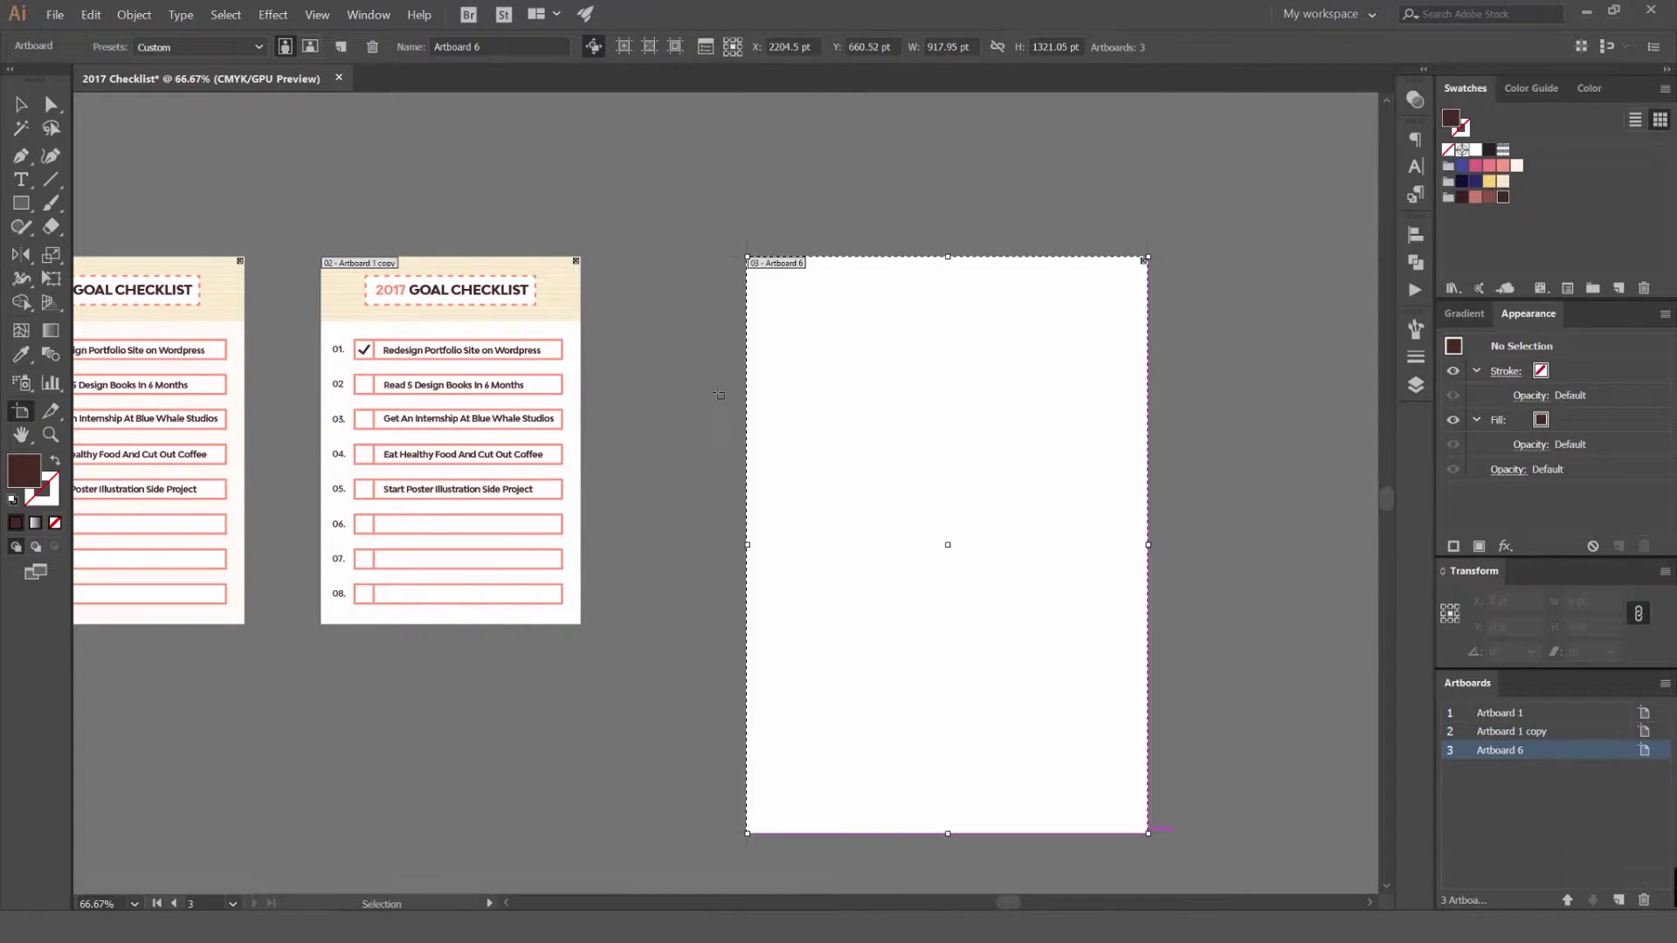
{"action": "key", "text": "ctrl+z"}
{"action": "key", "text": "Escape"}
Delete the copied checklist artwork from the second artboard and move the empty artboard further away from the original.
{"action": "left_click_drag", "start_coordinate": [382, 629], "coordinate": [314, 686]}
{"action": "key", "text": "Delete"}
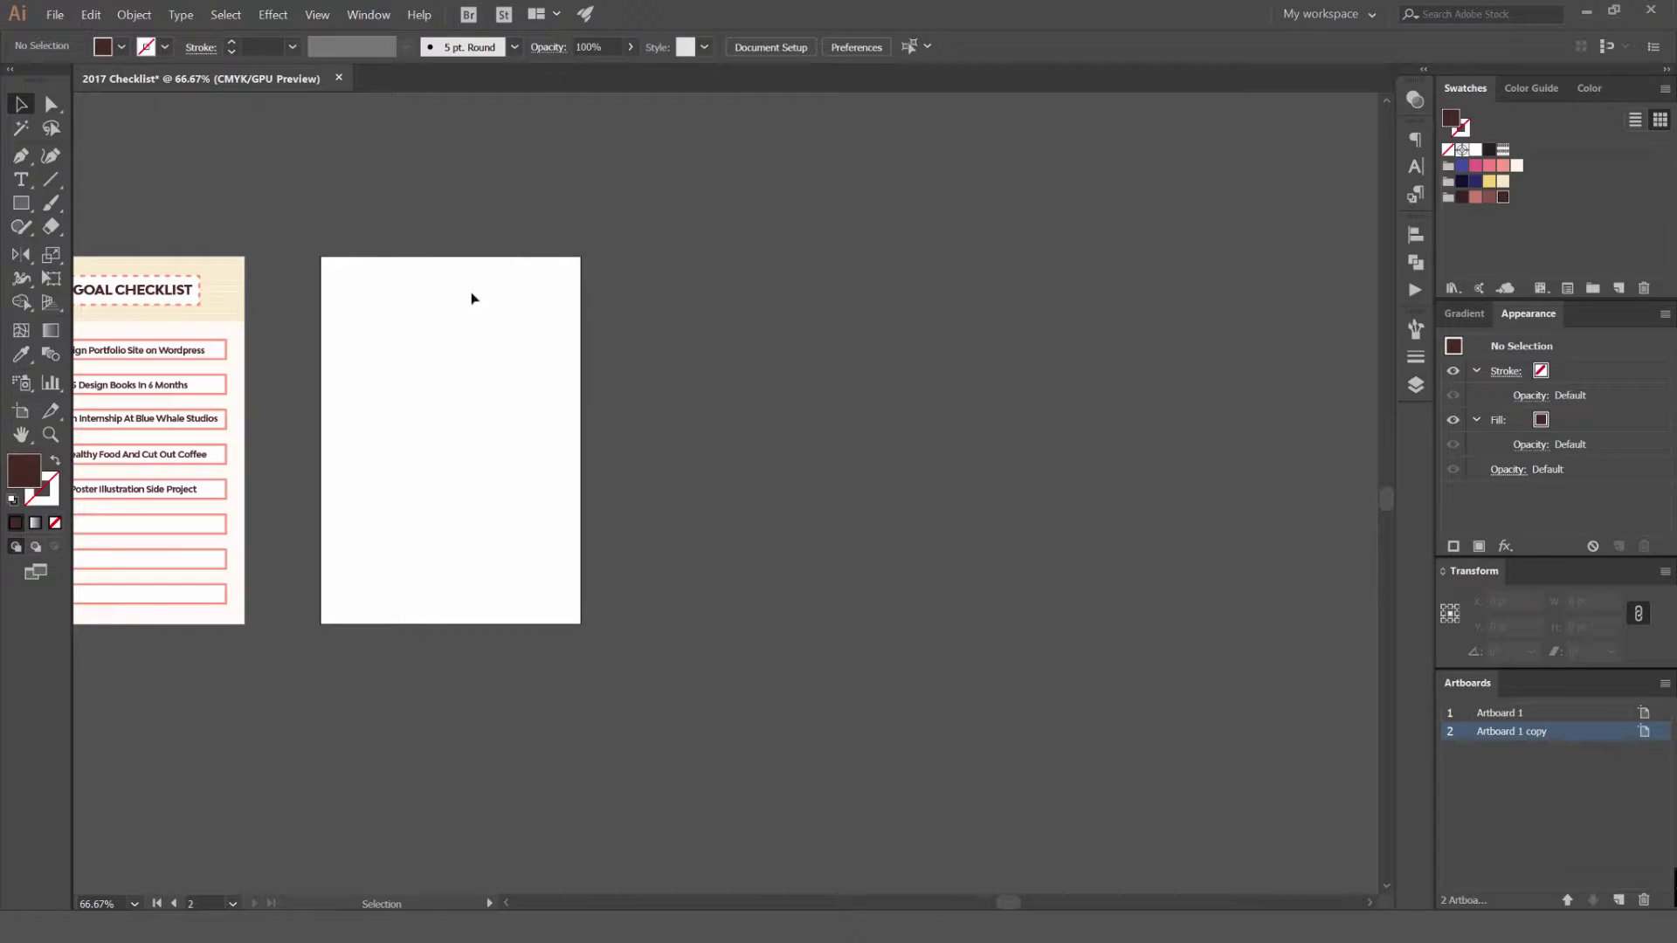
{"action": "left_click_drag", "start_coordinate": [326, 366], "coordinate": [483, 342]}
{"action": "key", "text": "shift+o"}
{"action": "left_click_drag", "start_coordinate": [571, 376], "coordinate": [786, 374]}
{"action": "key", "text": "Escape"}
Draw a circle about 87 pt in diameter beside the upper right corner of the blank artboard.
{"action": "scroll", "coordinate": [813, 268], "scroll_direction": "up", "scroll_amount": 1}
{"action": "scroll", "coordinate": [766, 251], "scroll_direction": "up", "scroll_amount": 1}
{"action": "left_click_drag", "start_coordinate": [876, 277], "coordinate": [684, 316]}
{"action": "left_click_drag", "start_coordinate": [1015, 259], "coordinate": [752, 303]}
{"action": "key", "text": "l"}
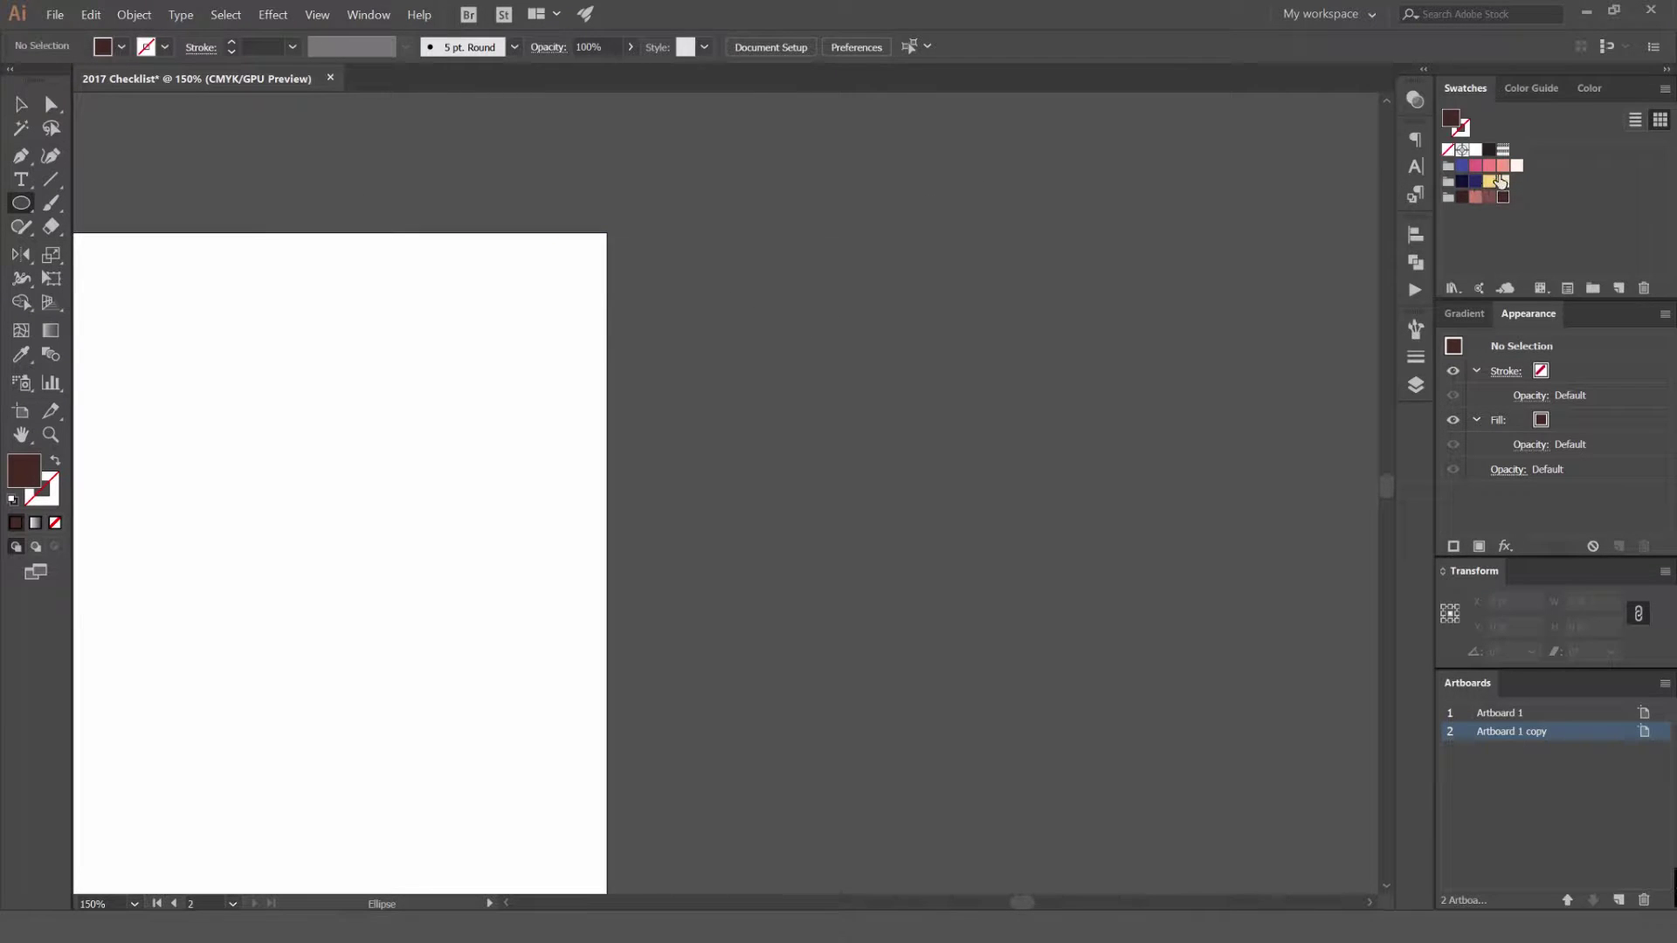
{"action": "key", "text": "v"}
{"action": "left_click", "coordinate": [368, 14]}
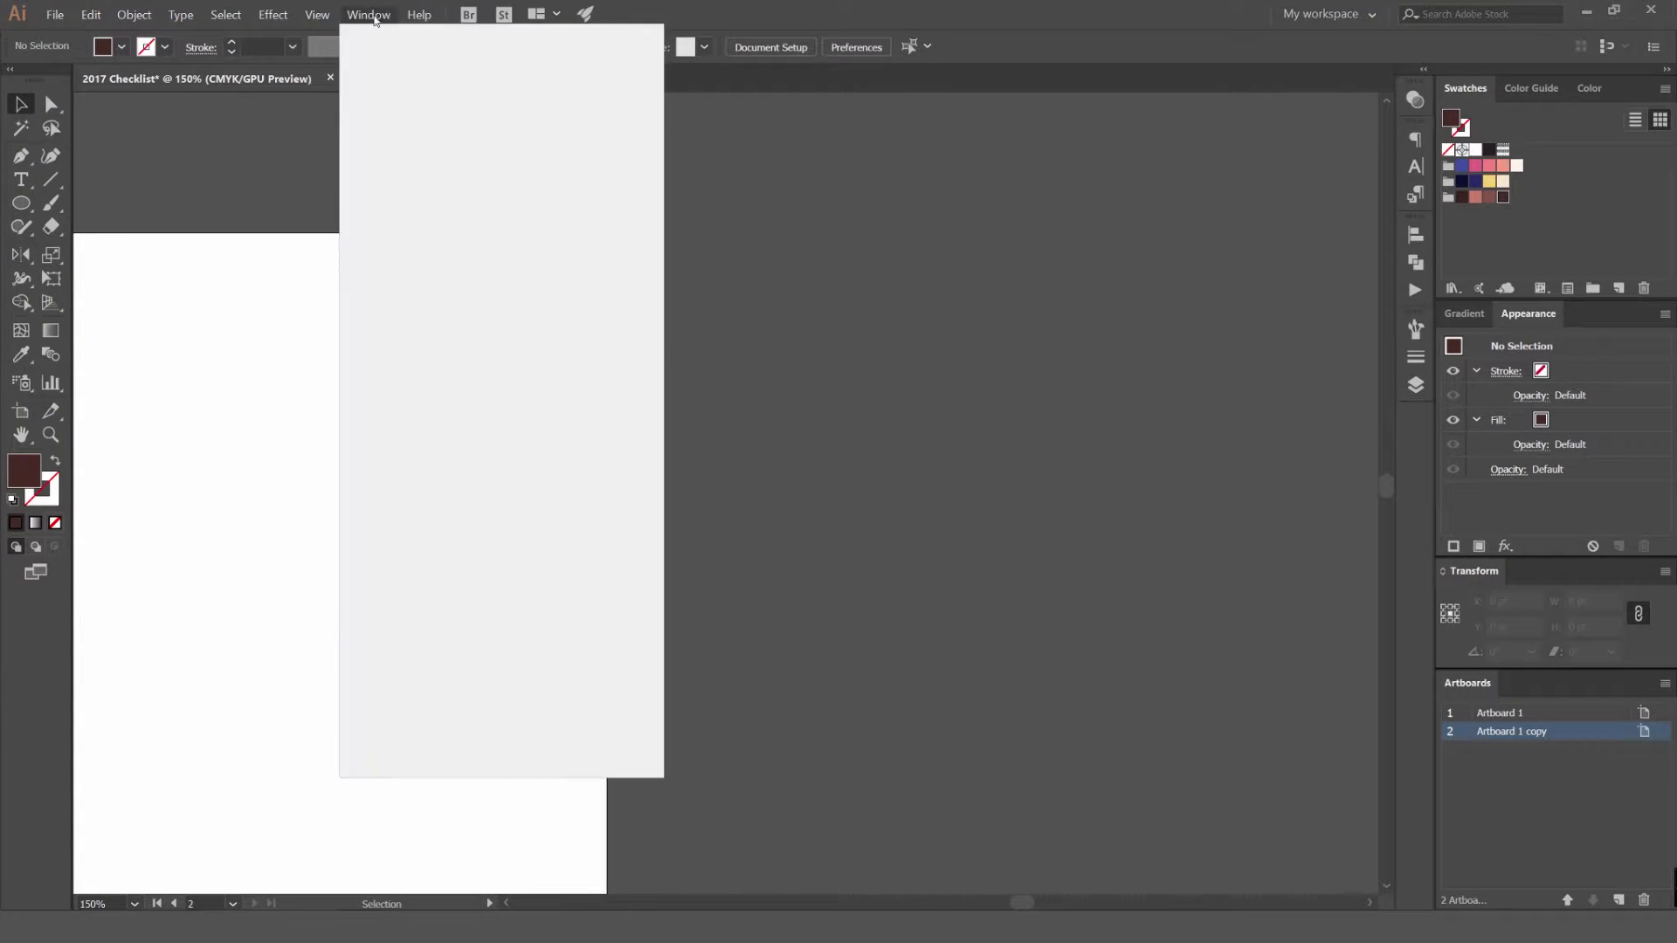
{"action": "left_click", "coordinate": [858, 339]}
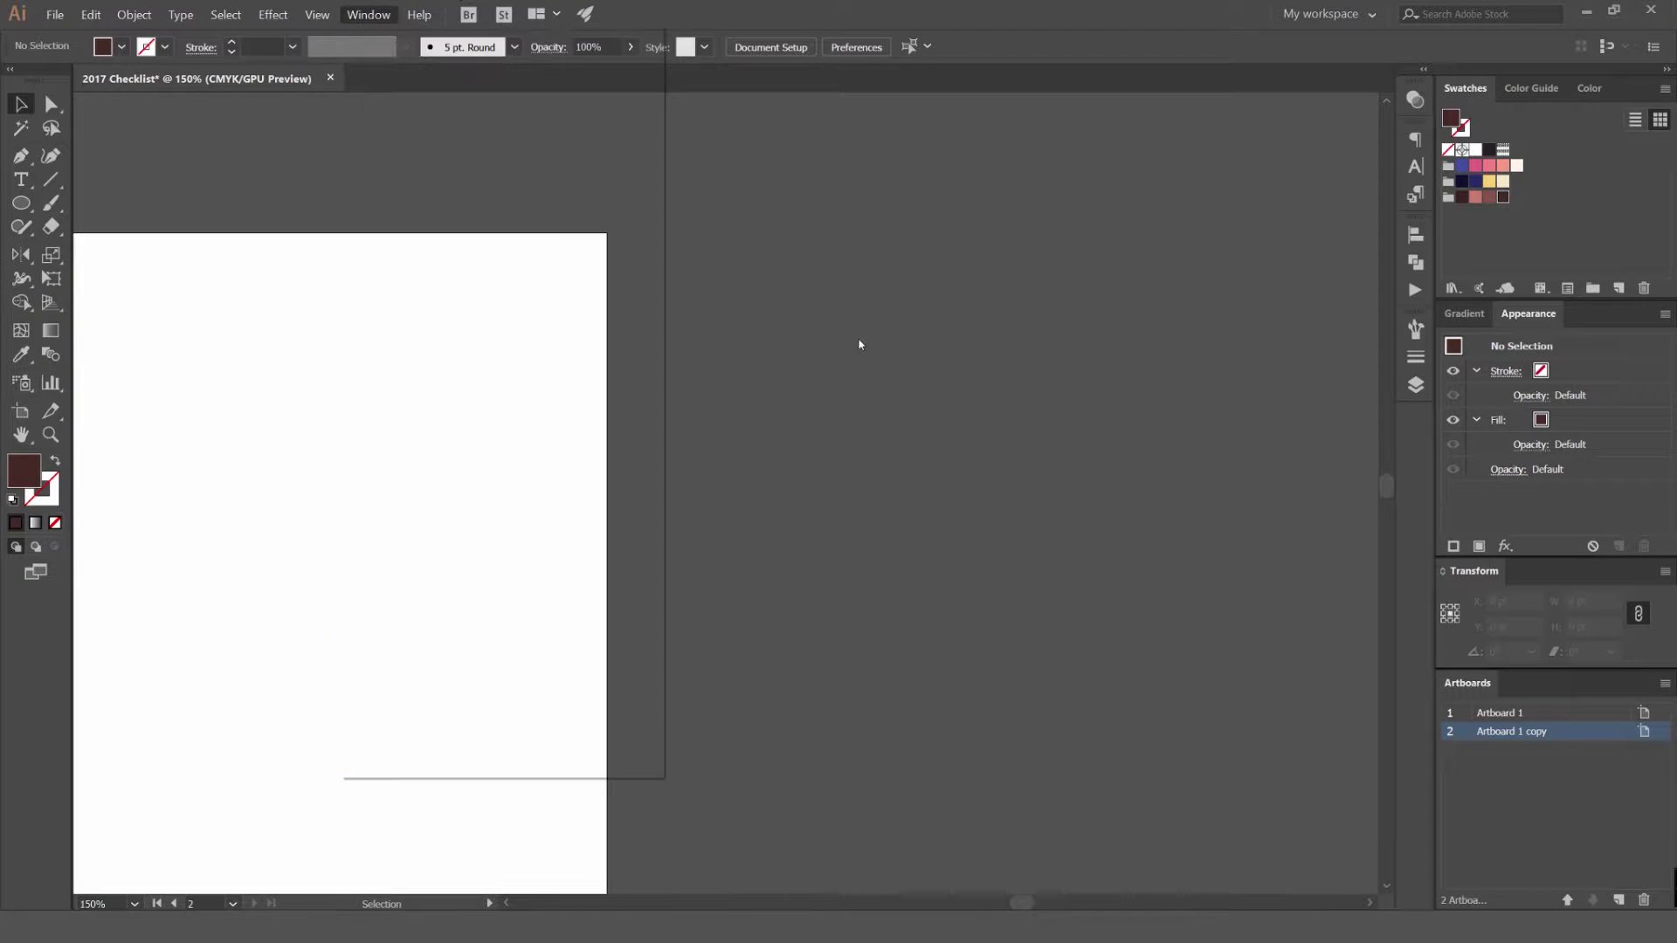
{"action": "key", "text": "l"}
{"action": "left_click_drag", "start_coordinate": [700, 263], "coordinate": [744, 309]}
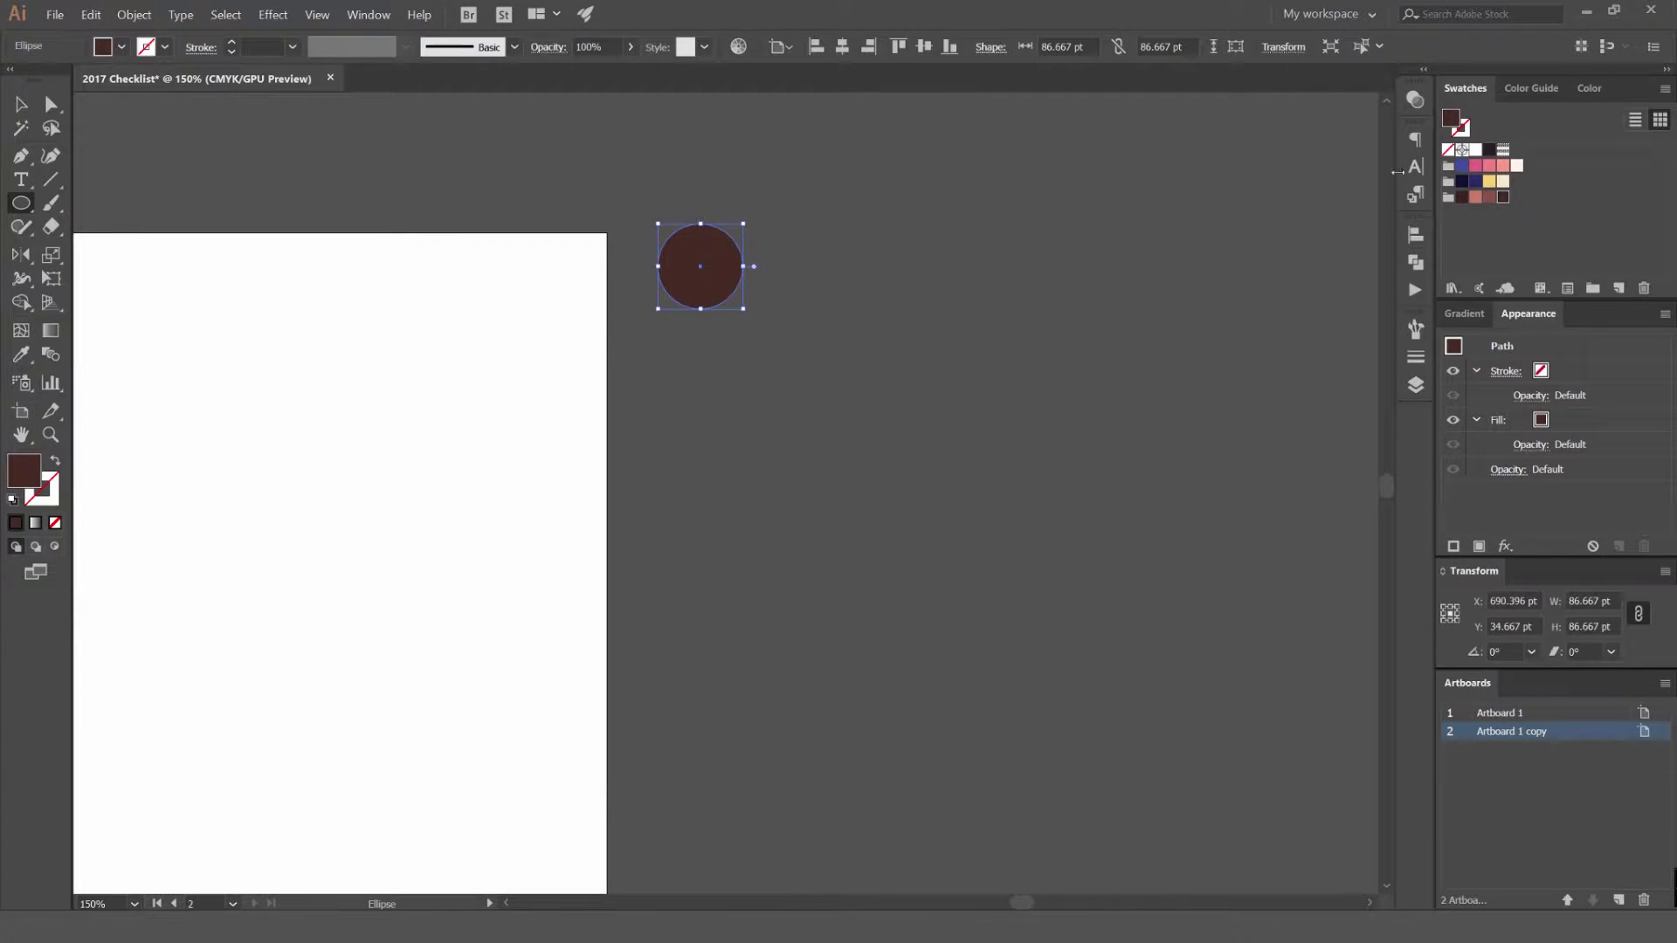
Fill the circle with the cream swatch.
{"action": "left_click", "coordinate": [1503, 180]}
{"action": "double_click", "coordinate": [1504, 182]}
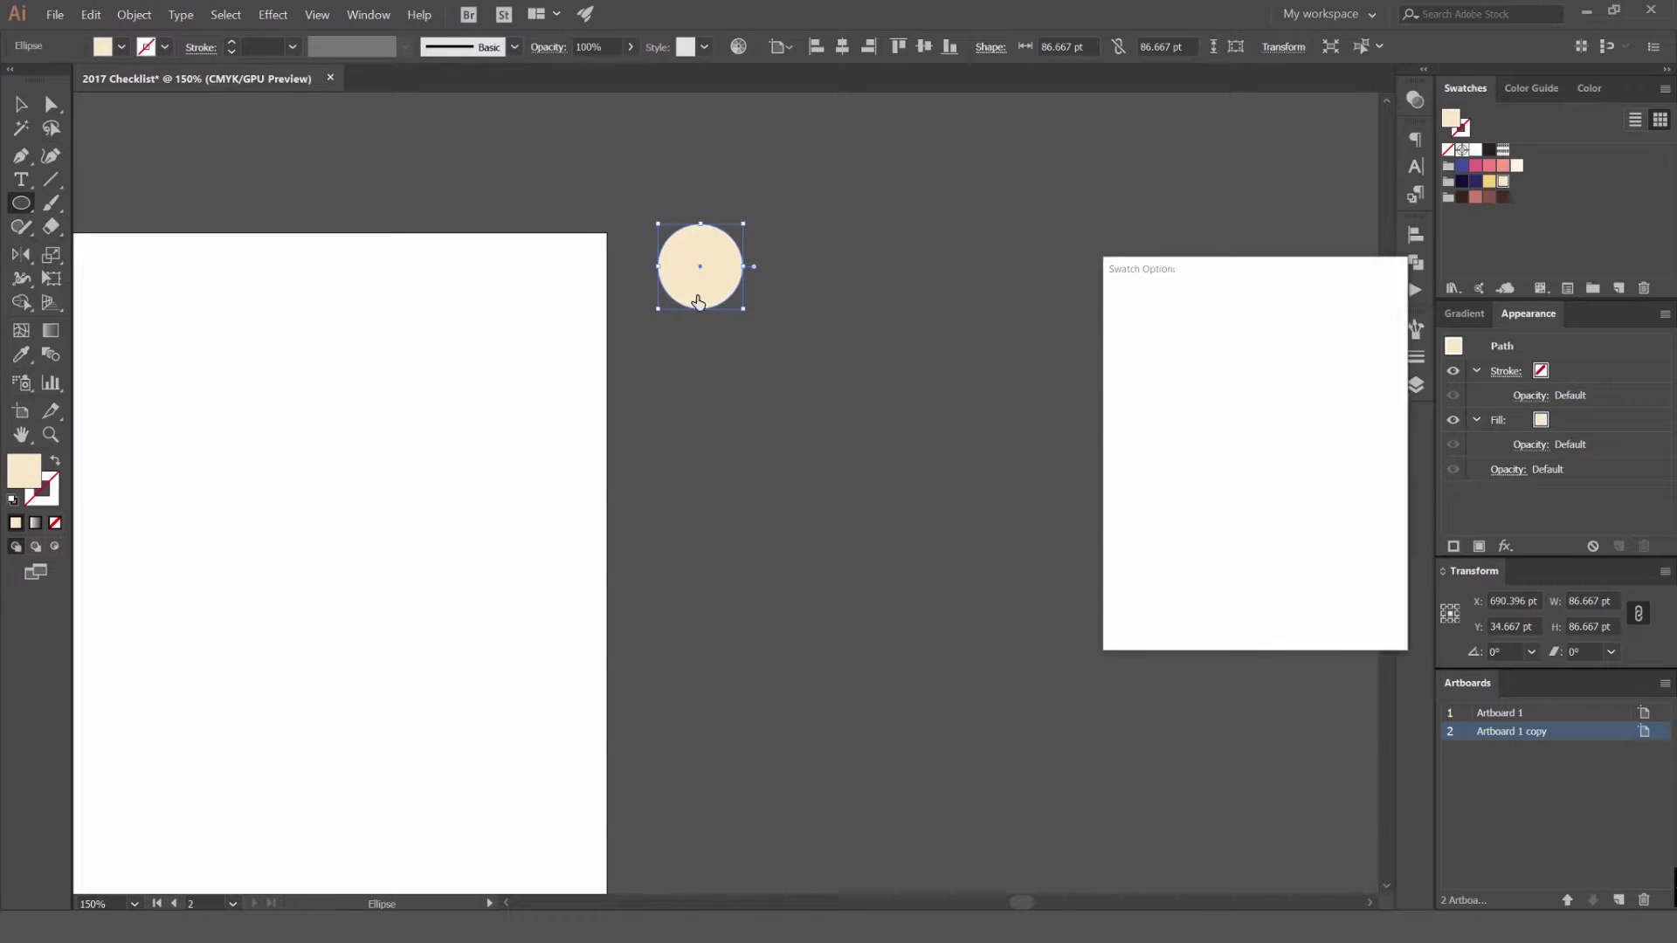
{"action": "key", "text": "Escape"}
Duplicate the cream circle directly below itself and fill the copy with the coral pink swatch.
{"action": "key", "text": "v"}
{"action": "left_click_drag", "start_coordinate": [701, 269], "coordinate": [700, 383]}
{"action": "left_click", "coordinate": [1503, 170]}
{"action": "left_click", "coordinate": [1051, 273]}
Duplicate the coral pink circle directly below itself and fill the copy with the dark brown swatch.
{"action": "left_click_drag", "start_coordinate": [1039, 279], "coordinate": [1239, 177]}
{"action": "left_click_drag", "start_coordinate": [902, 294], "coordinate": [902, 405]}
{"action": "left_click", "coordinate": [1503, 197]}
{"action": "left_click", "coordinate": [1039, 316]}
{"action": "left_click_drag", "start_coordinate": [964, 325], "coordinate": [897, 383]}
{"action": "left_click_drag", "start_coordinate": [913, 476], "coordinate": [825, 229]}
{"action": "left_click", "coordinate": [902, 284]}
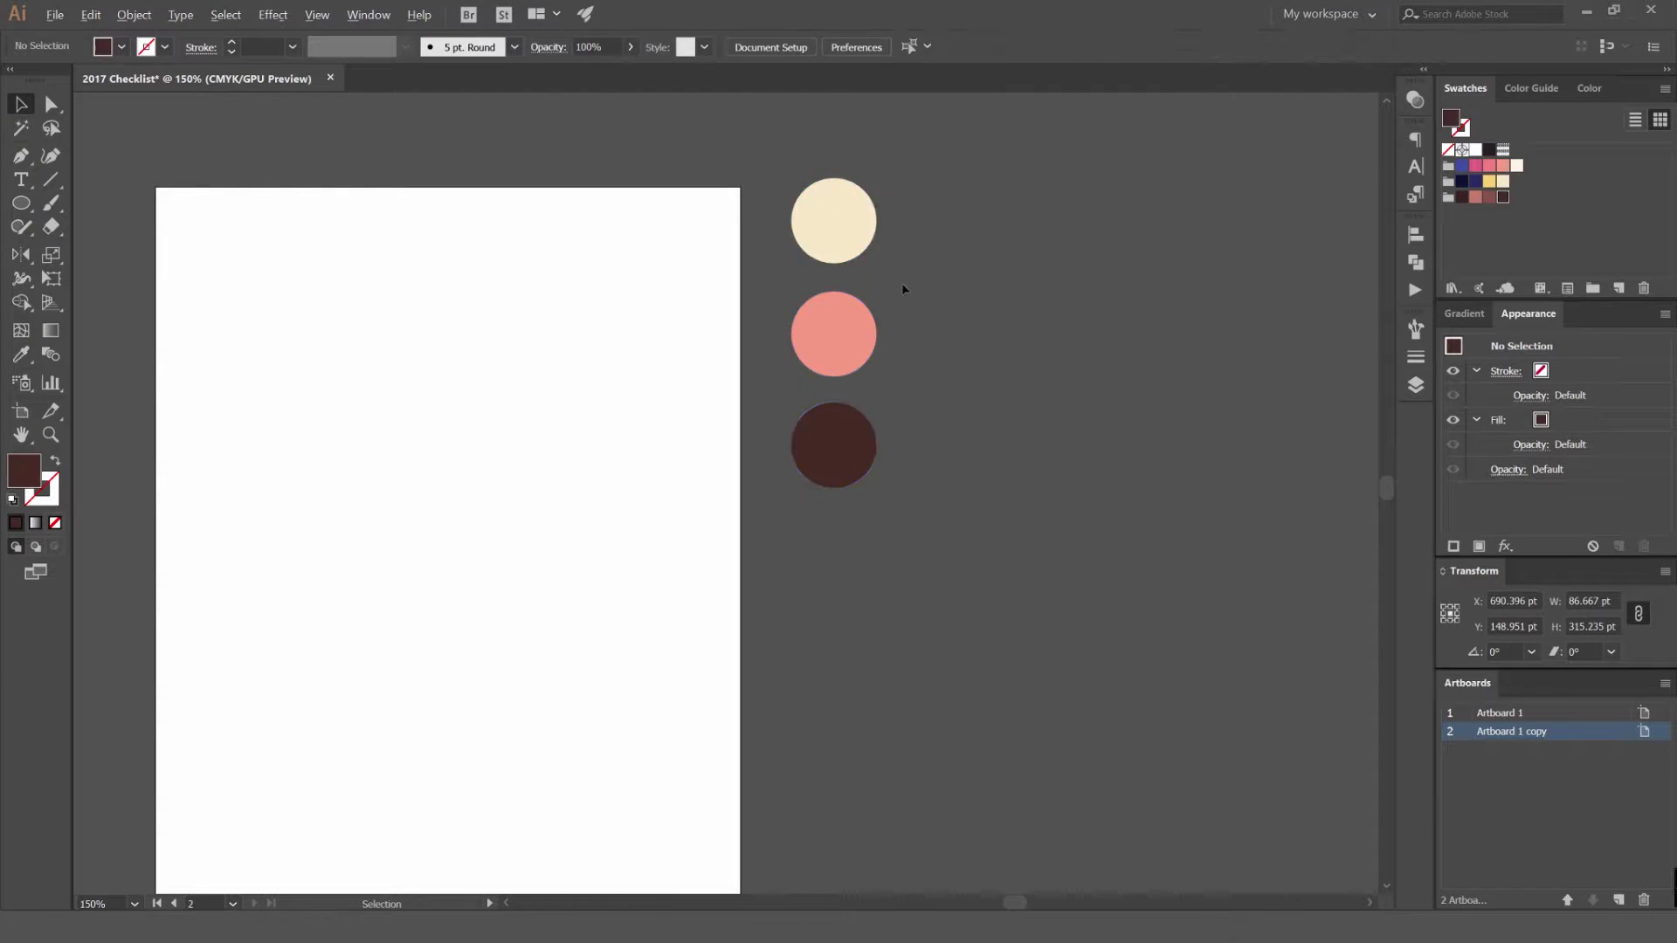
{"action": "scroll", "coordinate": [905, 283], "scroll_direction": "up", "scroll_amount": 3}
{"action": "left_click", "coordinate": [768, 370]}
{"action": "left_click_drag", "start_coordinate": [770, 478], "coordinate": [955, 636]}
{"action": "scroll", "coordinate": [890, 225], "scroll_direction": "up", "scroll_amount": 1}
{"action": "scroll", "coordinate": [887, 228], "scroll_direction": "down", "scroll_amount": 3}
{"action": "left_click", "coordinate": [924, 285]}
{"action": "left_click_drag", "start_coordinate": [925, 287], "coordinate": [1075, 248]}
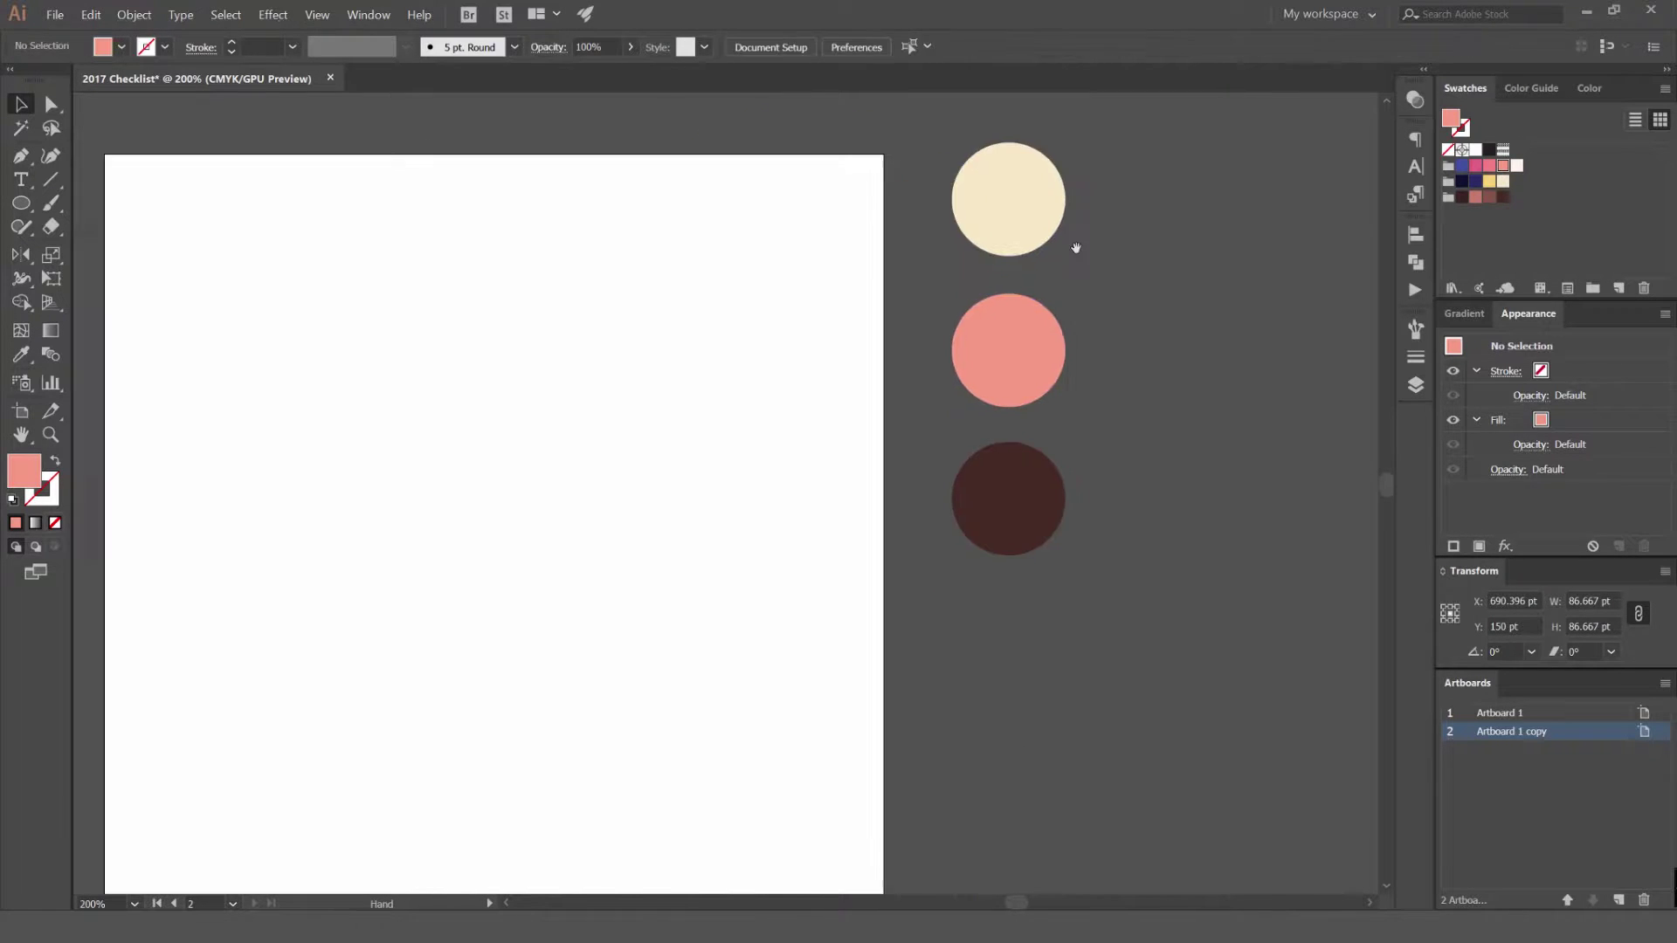
{"action": "scroll", "coordinate": [956, 316], "scroll_direction": "down", "scroll_amount": 2}
{"action": "scroll", "coordinate": [869, 236], "scroll_direction": "up", "scroll_amount": 1}
Create a new layer above Layer 1 and name it BG.
{"action": "left_click", "coordinate": [1414, 387]}
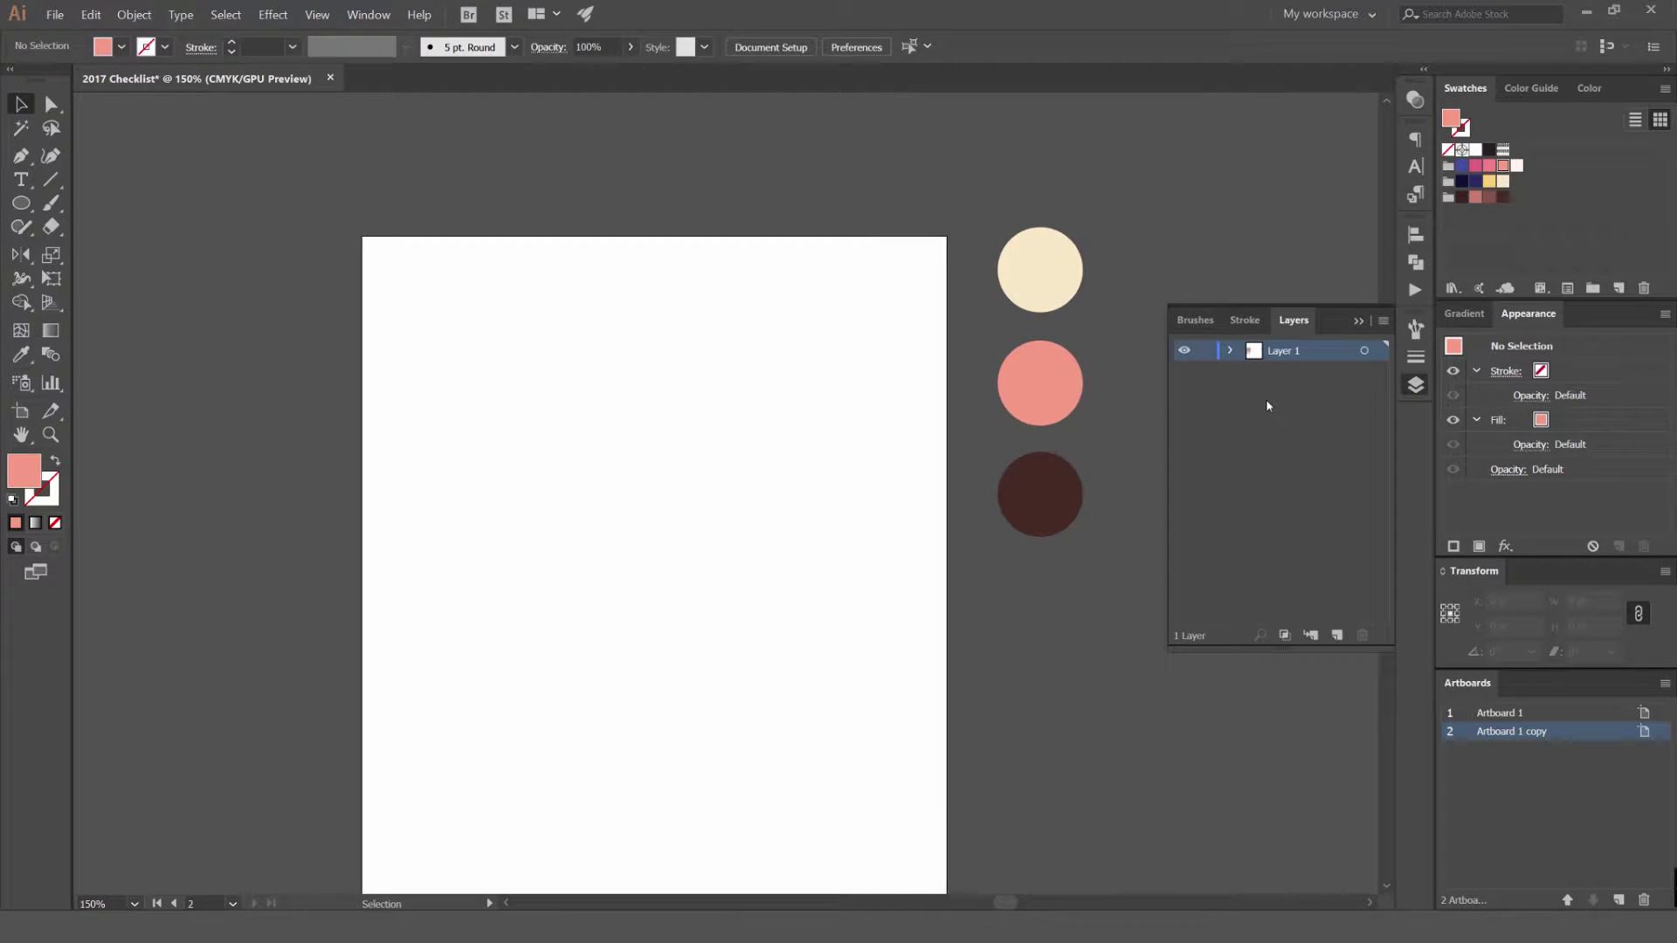
{"action": "left_click", "coordinate": [1336, 635]}
{"action": "double_click", "coordinate": [1283, 350]}
{"action": "type", "text": "BG"}
{"action": "key", "text": "Return"}
Draw a rectangle covering the whole blank artboard, 595.276 by 841.89 pt, on the BG layer.
{"action": "scroll", "coordinate": [1119, 199], "scroll_direction": "down", "scroll_amount": 1}
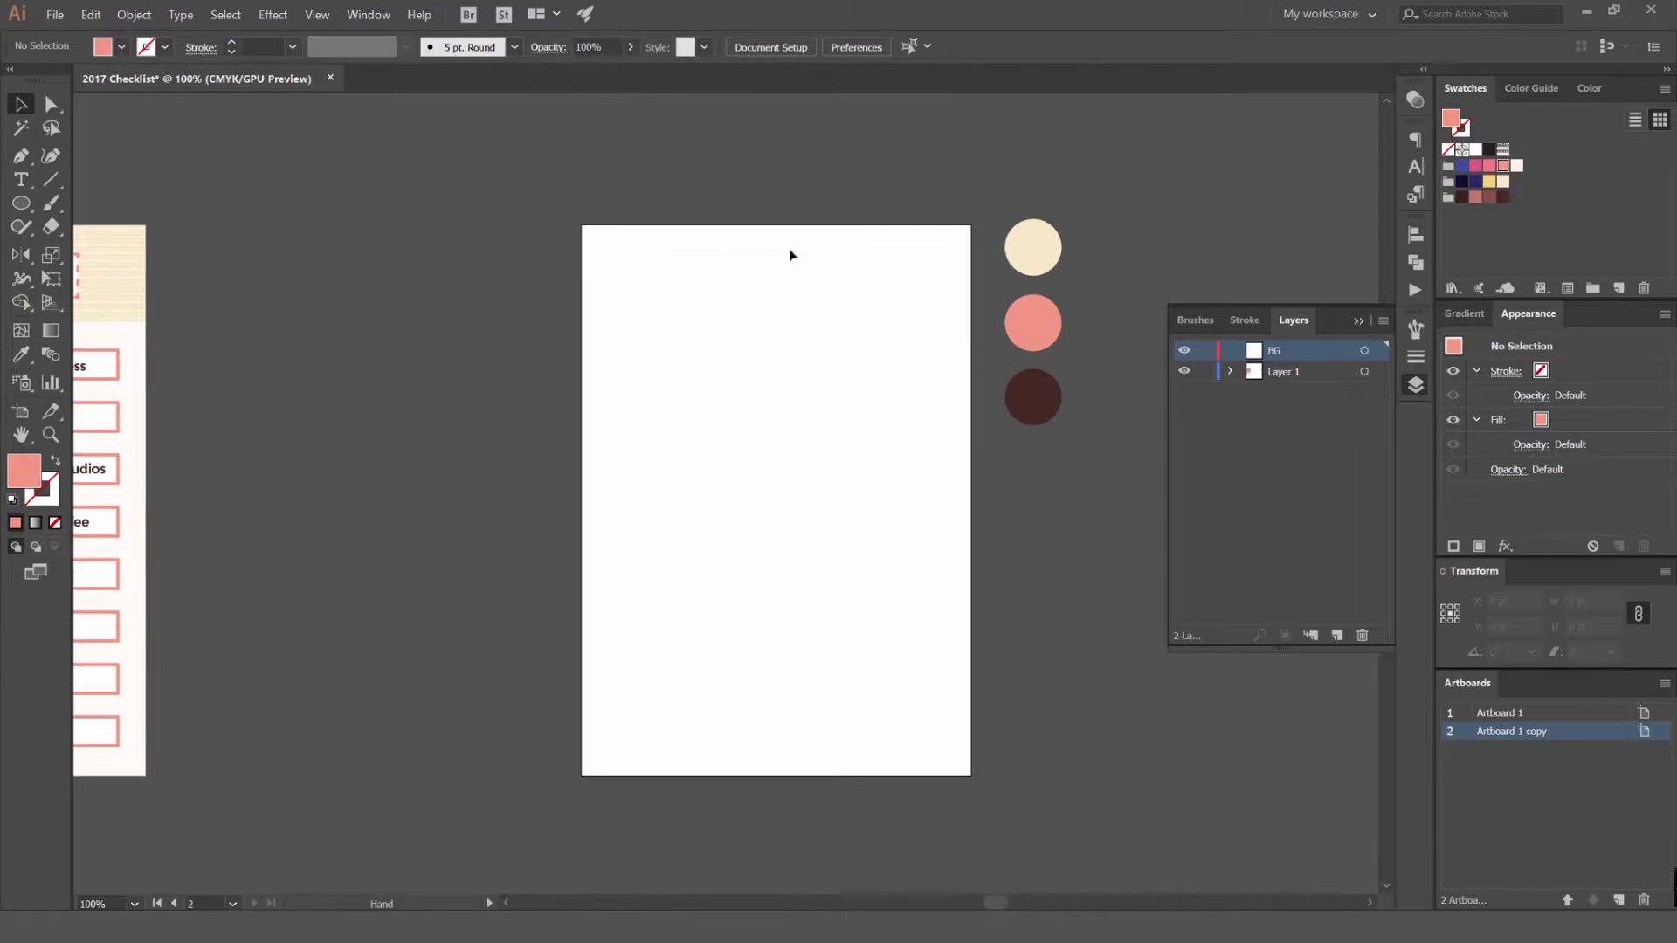
{"action": "key", "text": "m"}
{"action": "left_click_drag", "start_coordinate": [581, 225], "coordinate": [971, 776]}
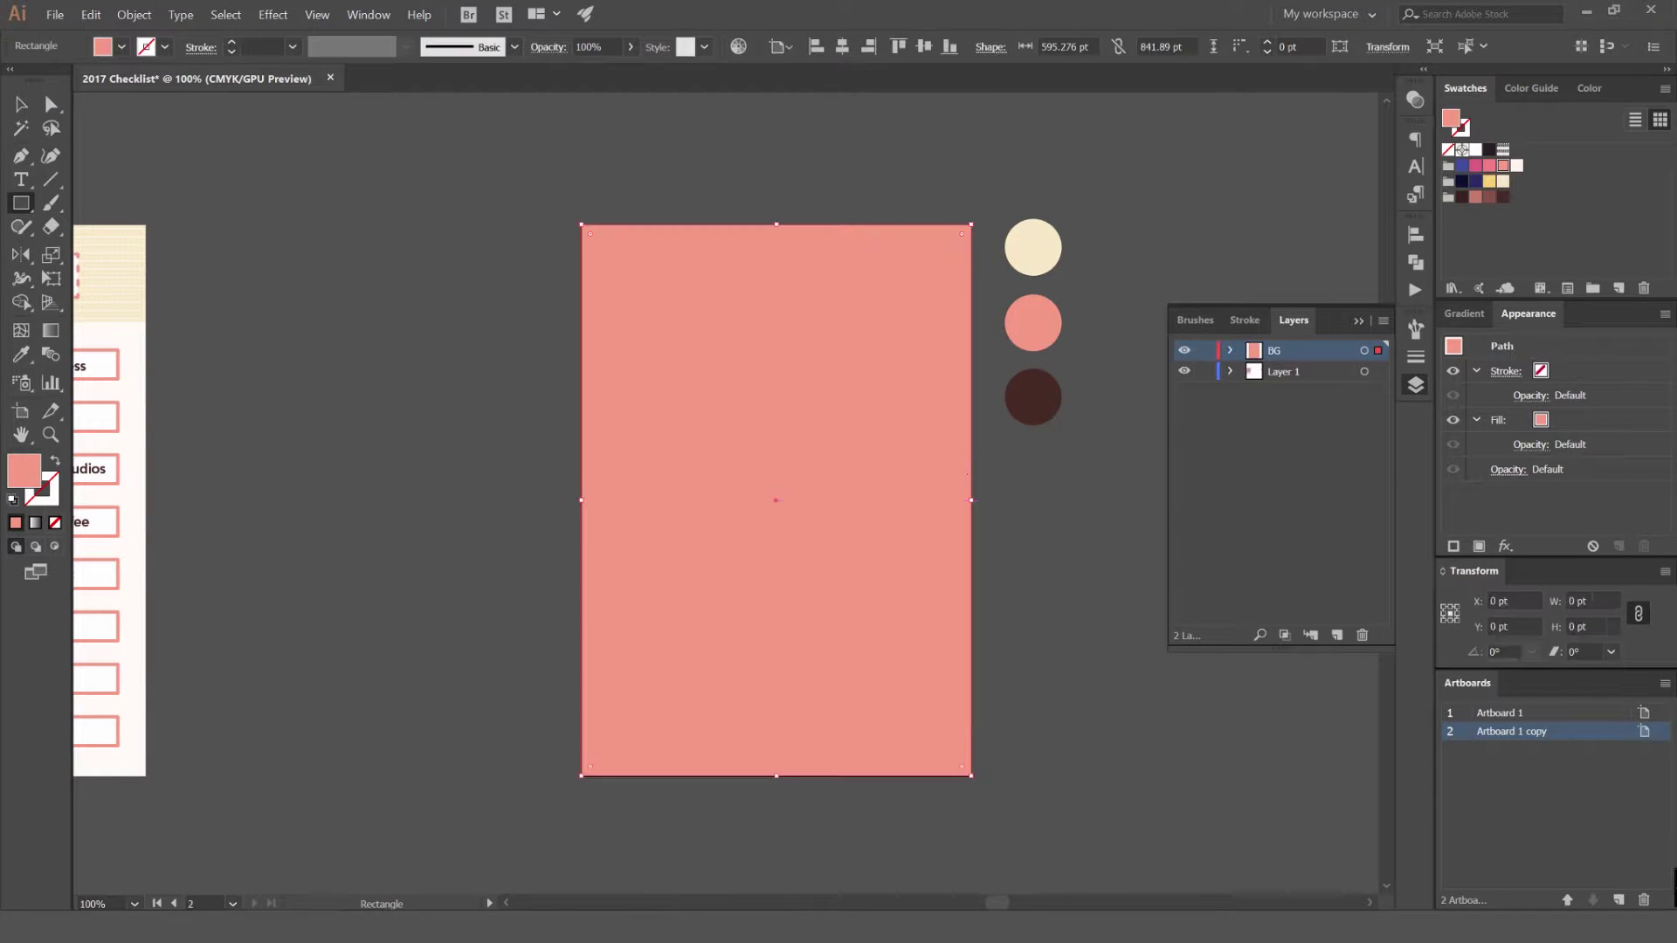
Fill the background rectangle with the cream colour sampled from the palette circle.
{"action": "key", "text": "i"}
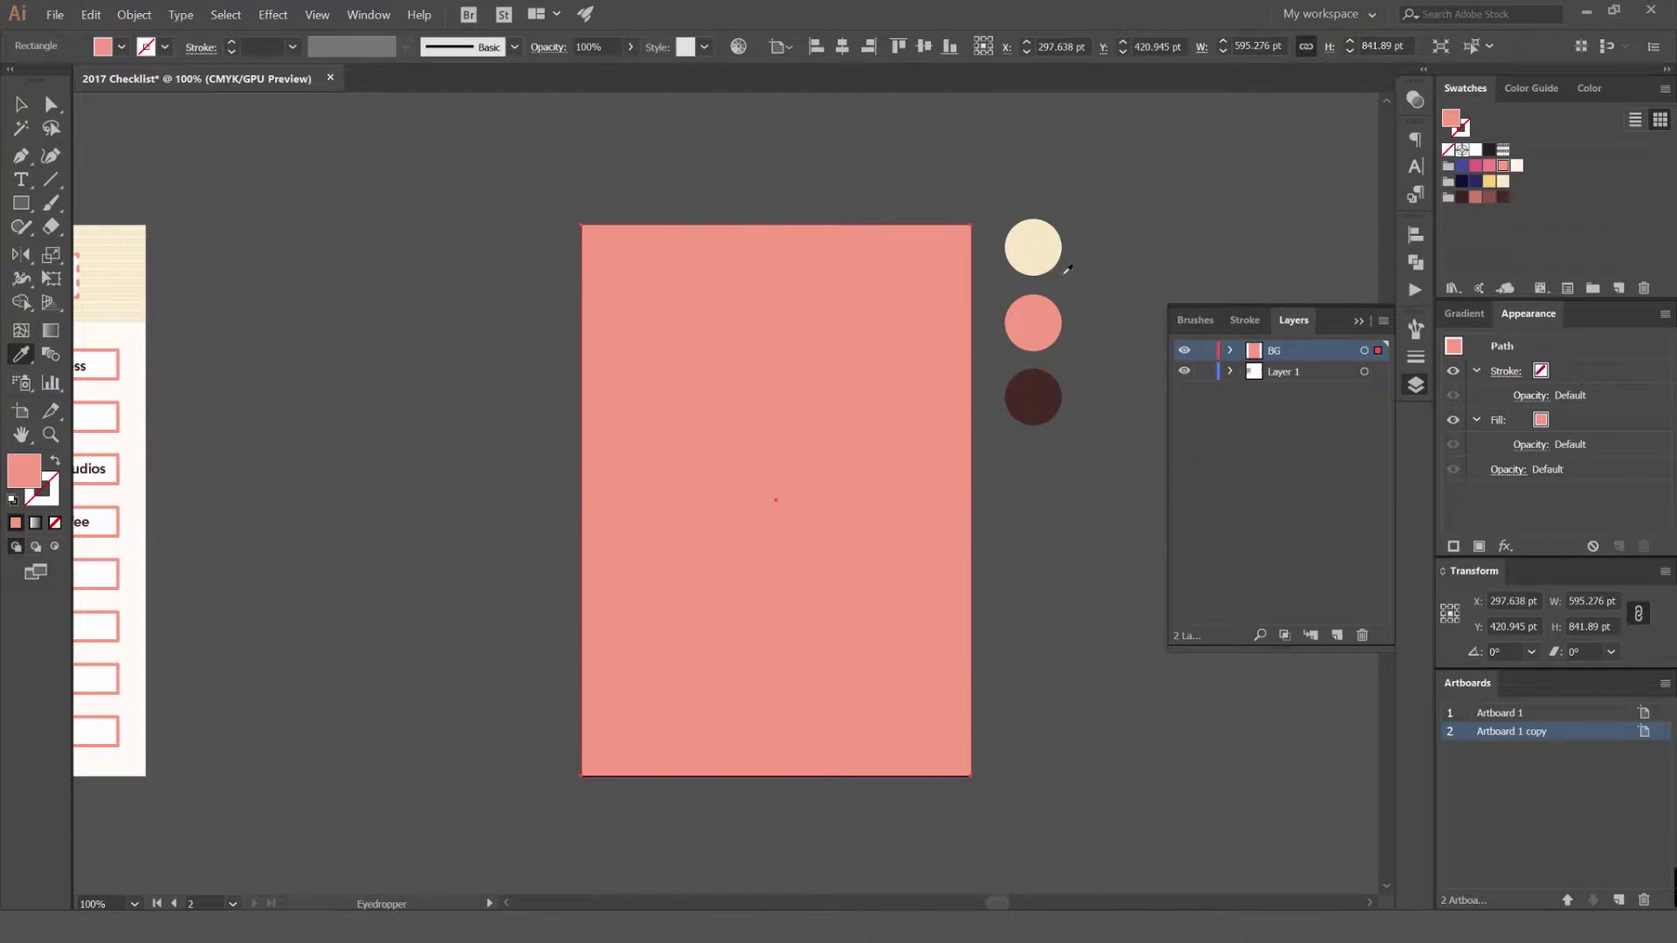
{"action": "left_click", "coordinate": [1054, 242]}
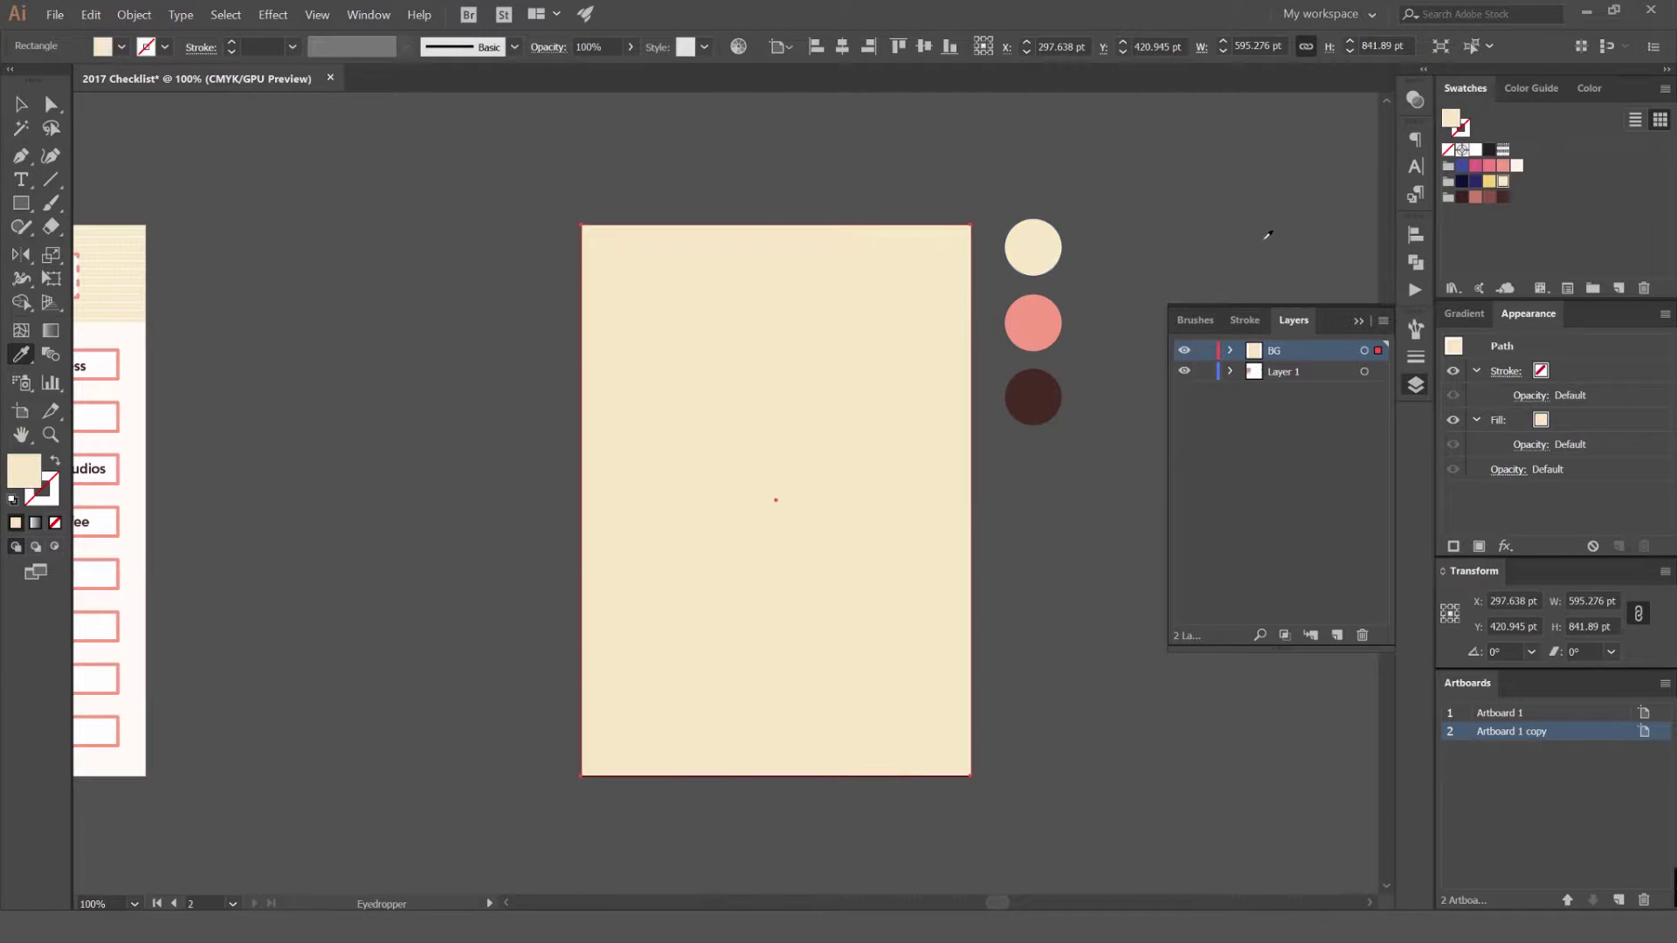
{"action": "key", "text": "v"}
{"action": "left_click", "coordinate": [1055, 190]}
Set the background rectangle's fill to the pale peach swatch.
{"action": "left_click", "coordinate": [964, 239]}
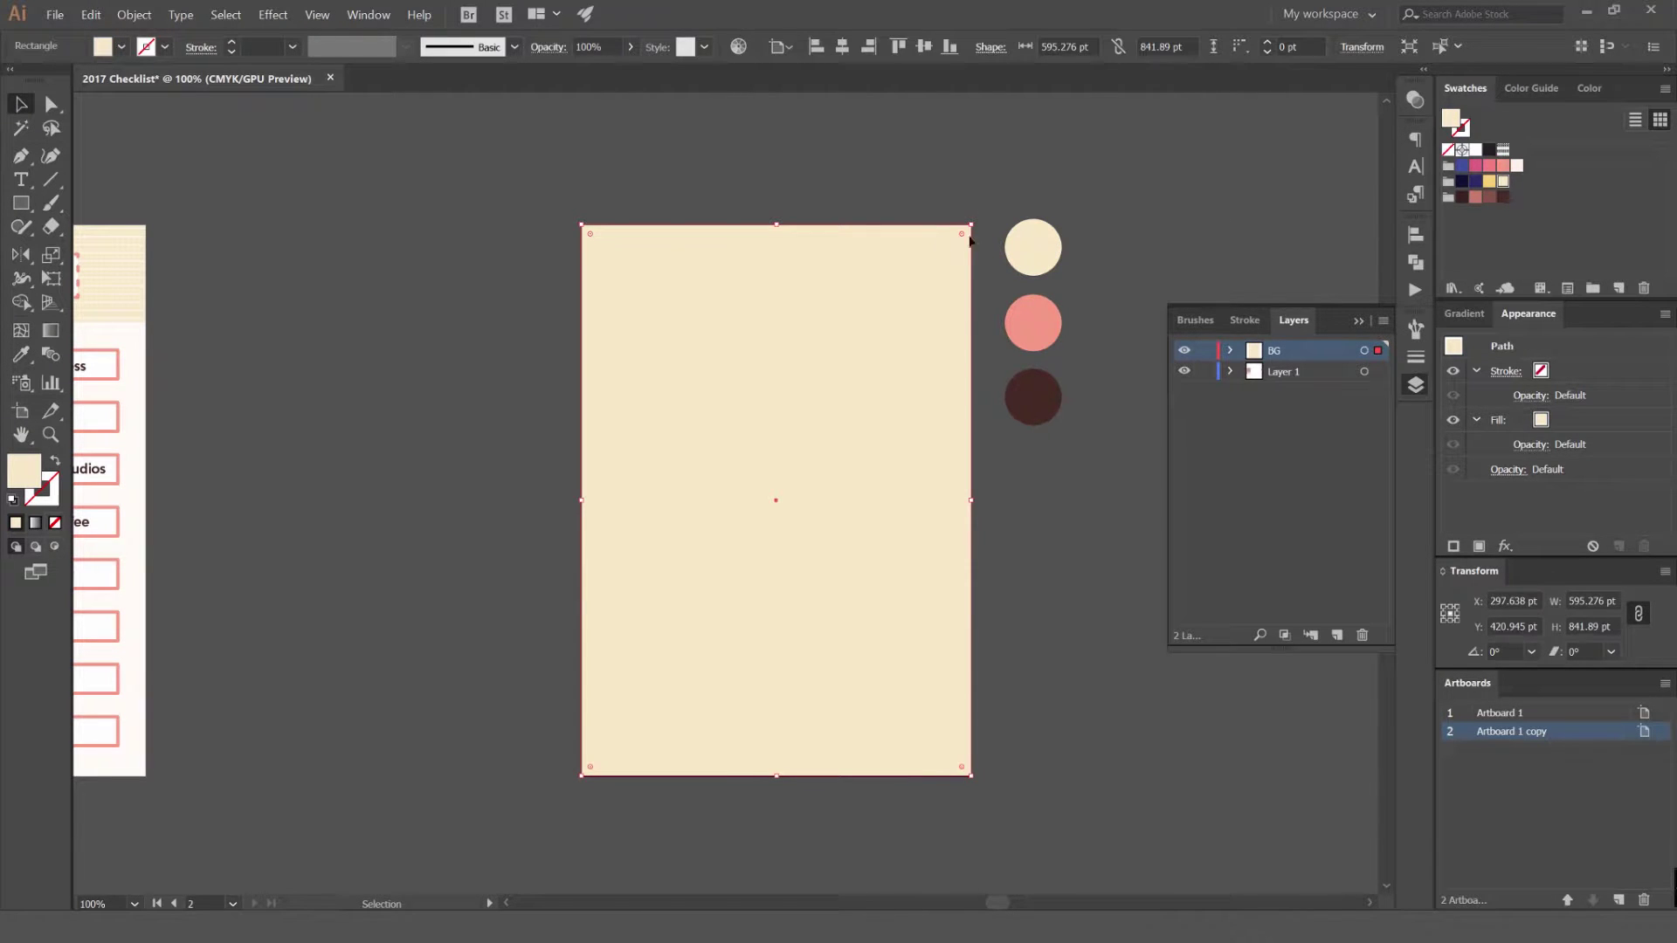
{"action": "left_click", "coordinate": [1518, 166]}
{"action": "left_click_drag", "start_coordinate": [885, 255], "coordinate": [688, 257]}
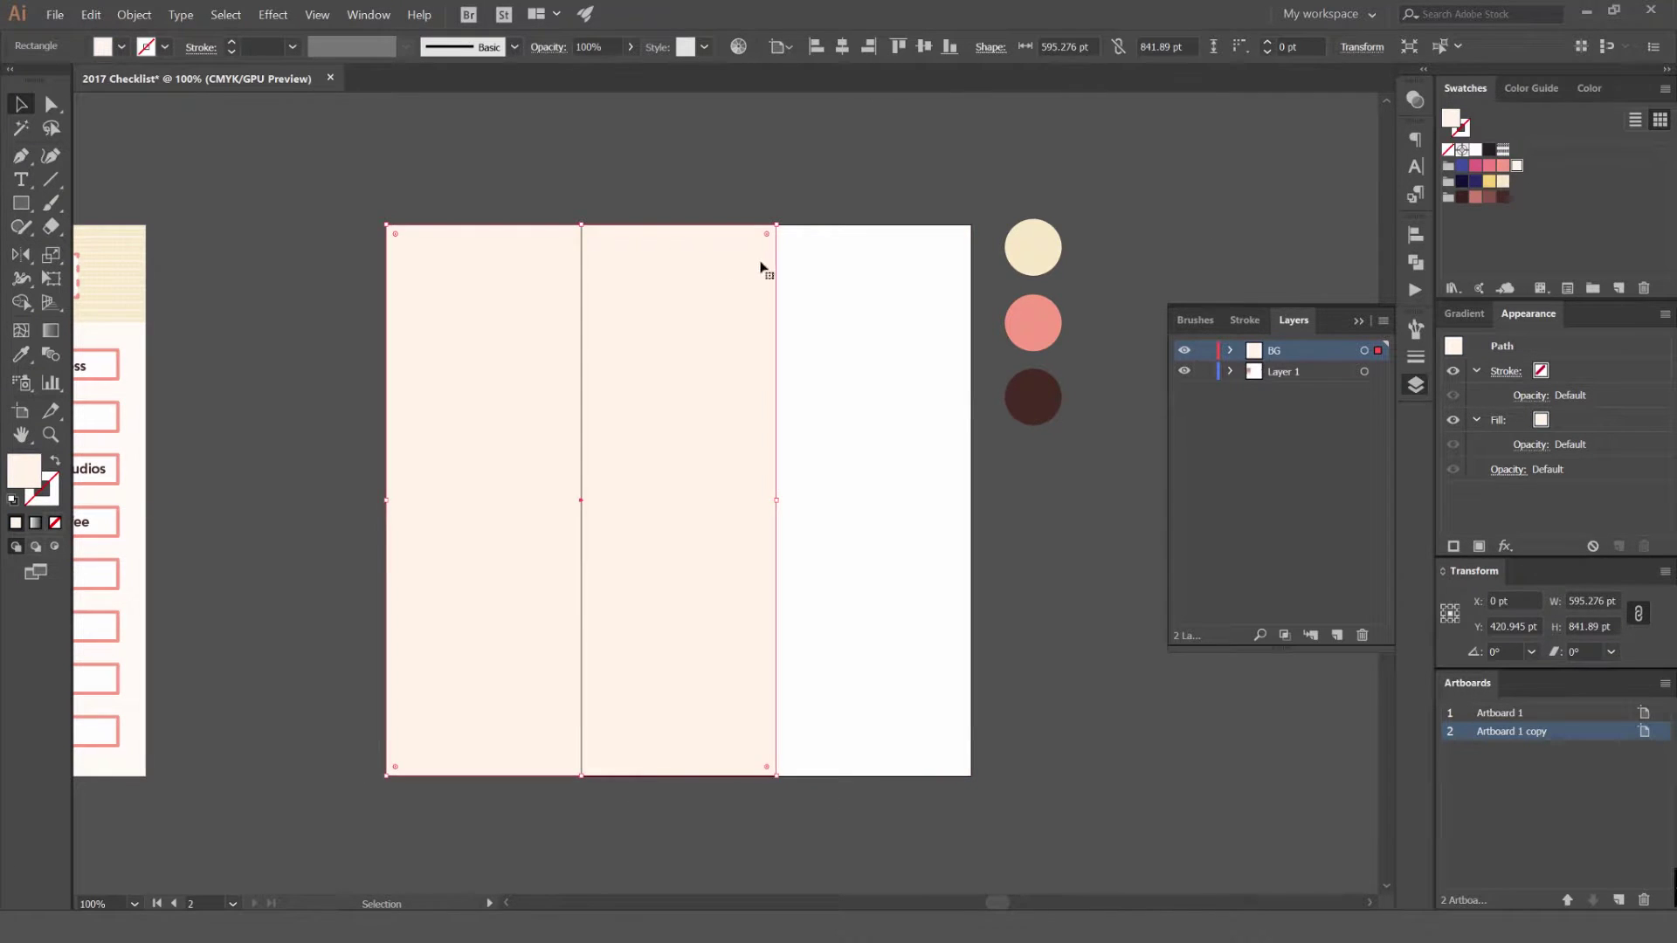
{"action": "scroll", "coordinate": [762, 265], "scroll_direction": "up", "scroll_amount": 6}
{"action": "scroll", "coordinate": [803, 289], "scroll_direction": "down", "scroll_amount": 7}
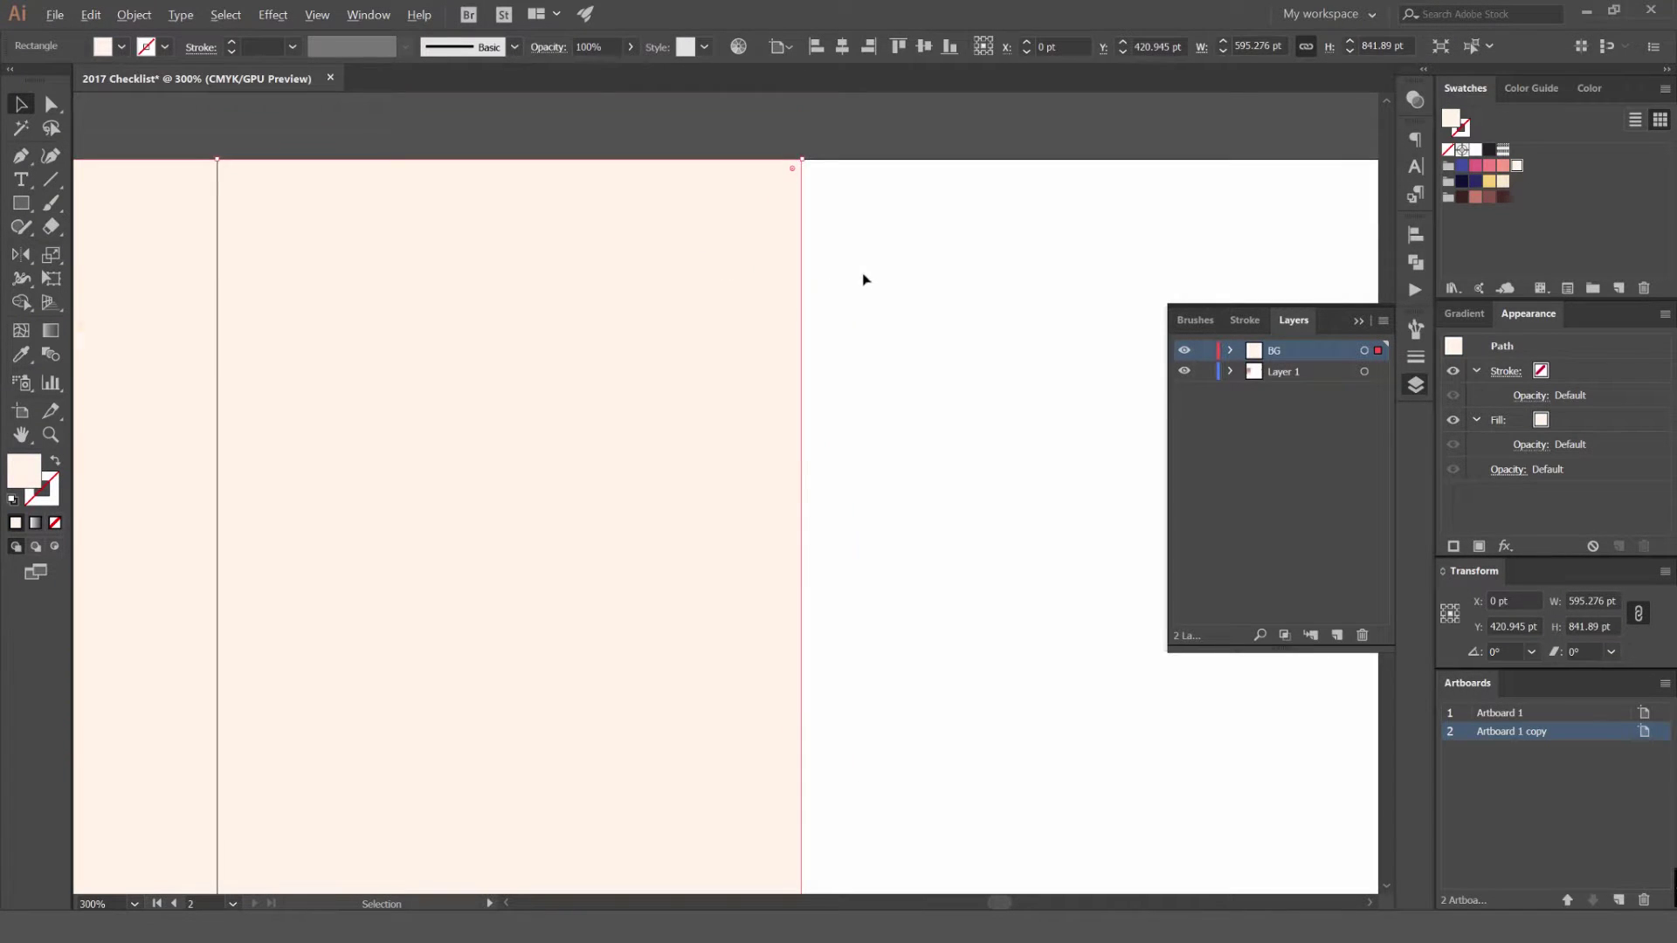
{"action": "key", "text": "ctrl+z"}
{"action": "left_click", "coordinate": [928, 222]}
Draw a full-width header rectangle about 203 pt high across the top of the artboard.
{"action": "scroll", "coordinate": [917, 228], "scroll_direction": "right", "scroll_amount": 2}
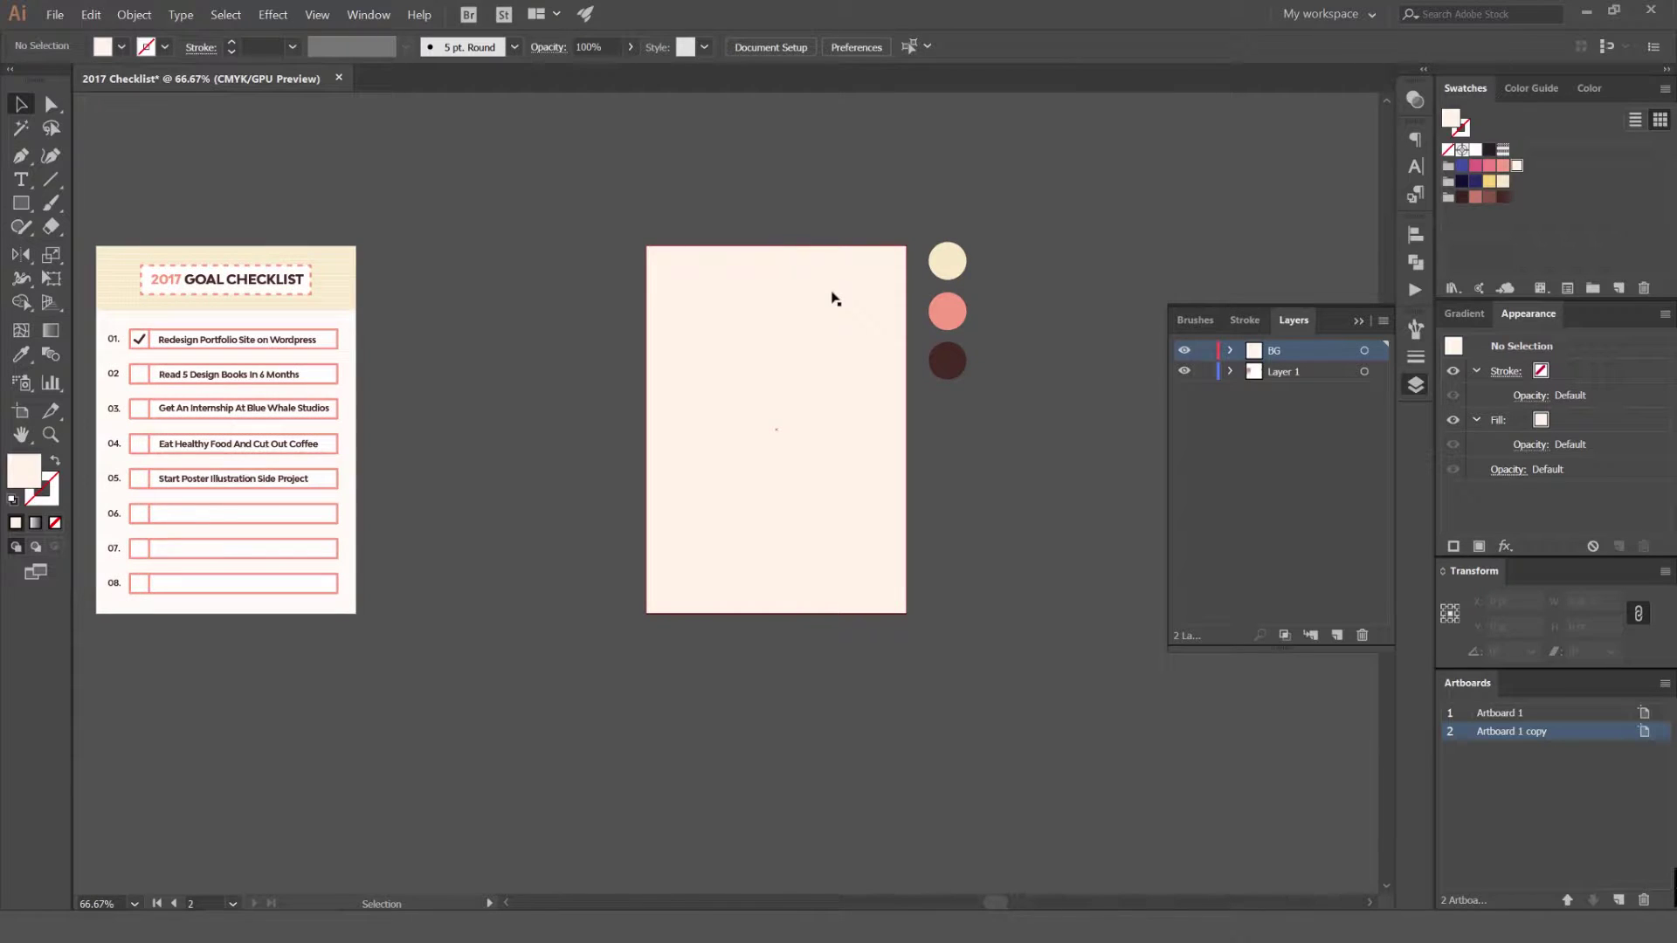
{"action": "scroll", "coordinate": [807, 244], "scroll_direction": "up", "scroll_amount": 1}
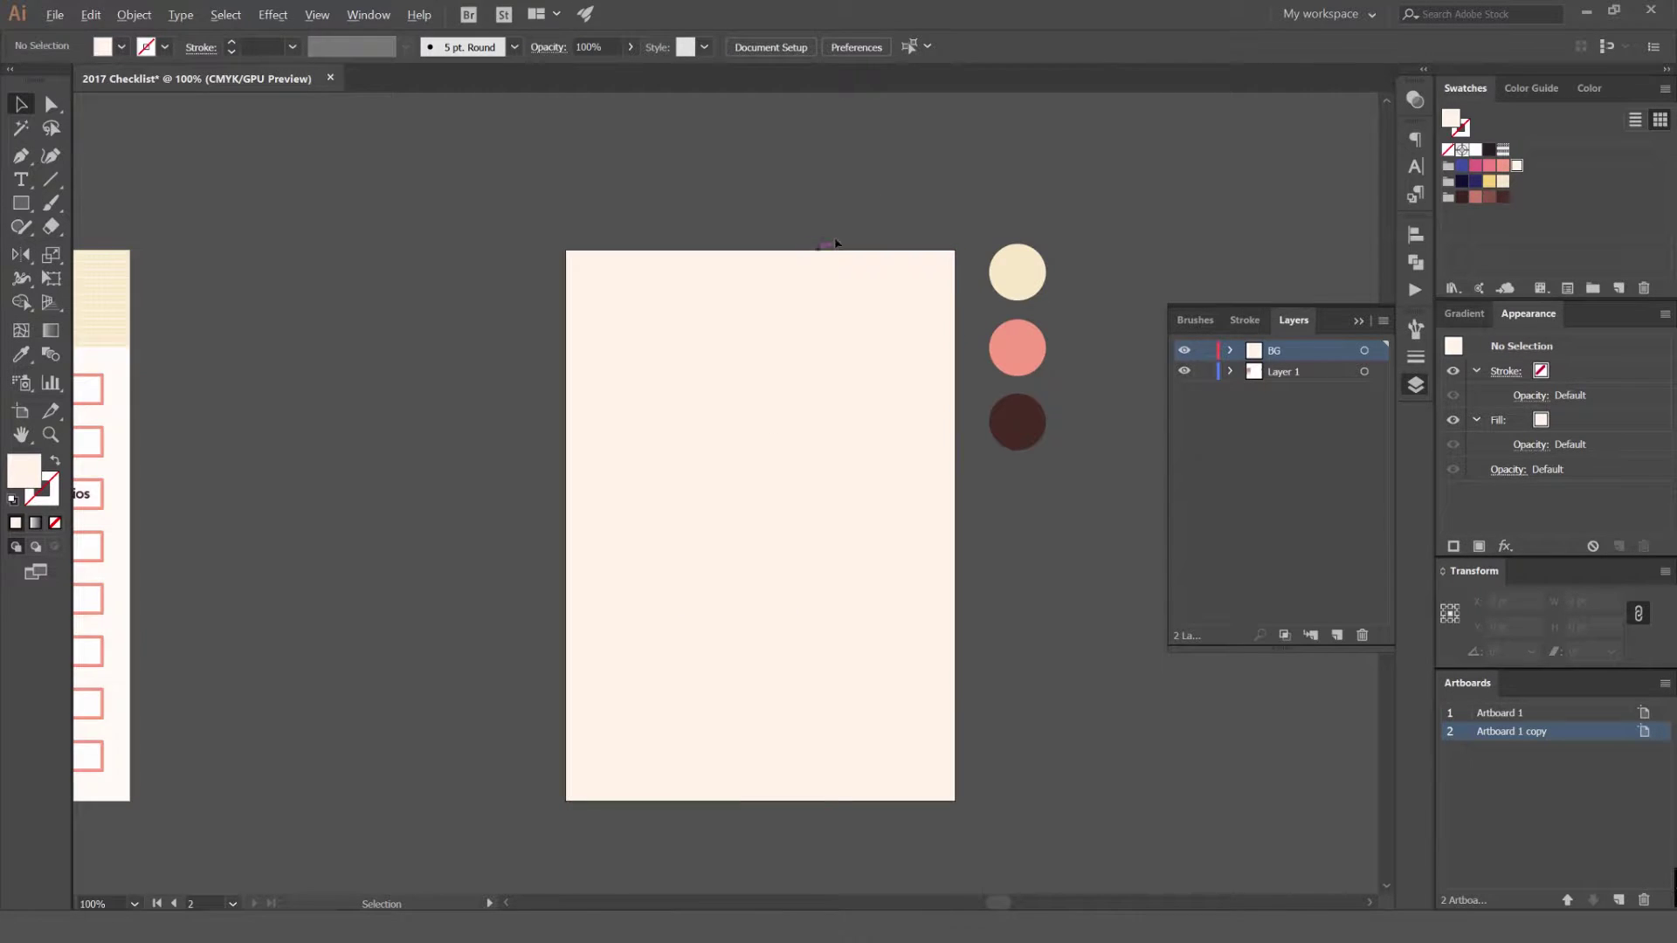
{"action": "scroll", "coordinate": [707, 232], "scroll_direction": "up", "scroll_amount": 1}
{"action": "key", "text": "m"}
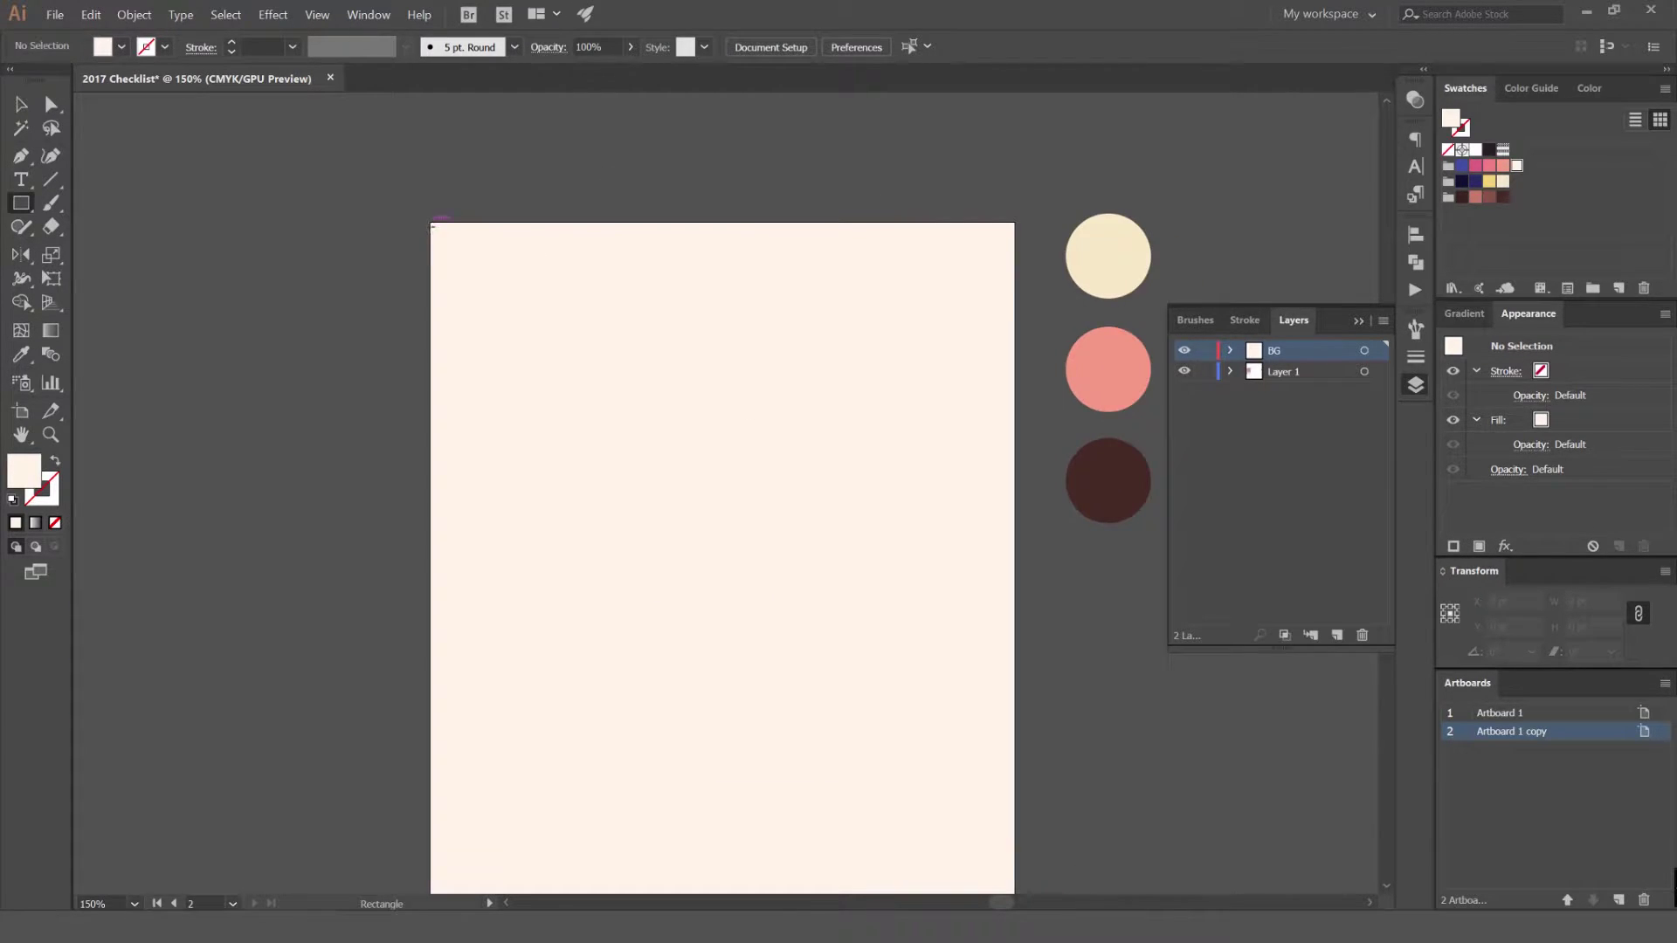
{"action": "left_click_drag", "start_coordinate": [438, 256], "coordinate": [1011, 423]}
{"action": "key", "text": "v"}
{"action": "left_click", "coordinate": [1059, 186]}
Fill the header rectangle with the cream colour sampled from the palette circle.
{"action": "left_click", "coordinate": [1007, 239]}
{"action": "key", "text": "i"}
{"action": "left_click", "coordinate": [1093, 251]}
{"action": "key", "text": "v"}
{"action": "left_click", "coordinate": [1060, 190]}
Create a new layer named Design above the BG layer and lock the BG layer.
{"action": "scroll", "coordinate": [1060, 190], "scroll_direction": "down", "scroll_amount": 1}
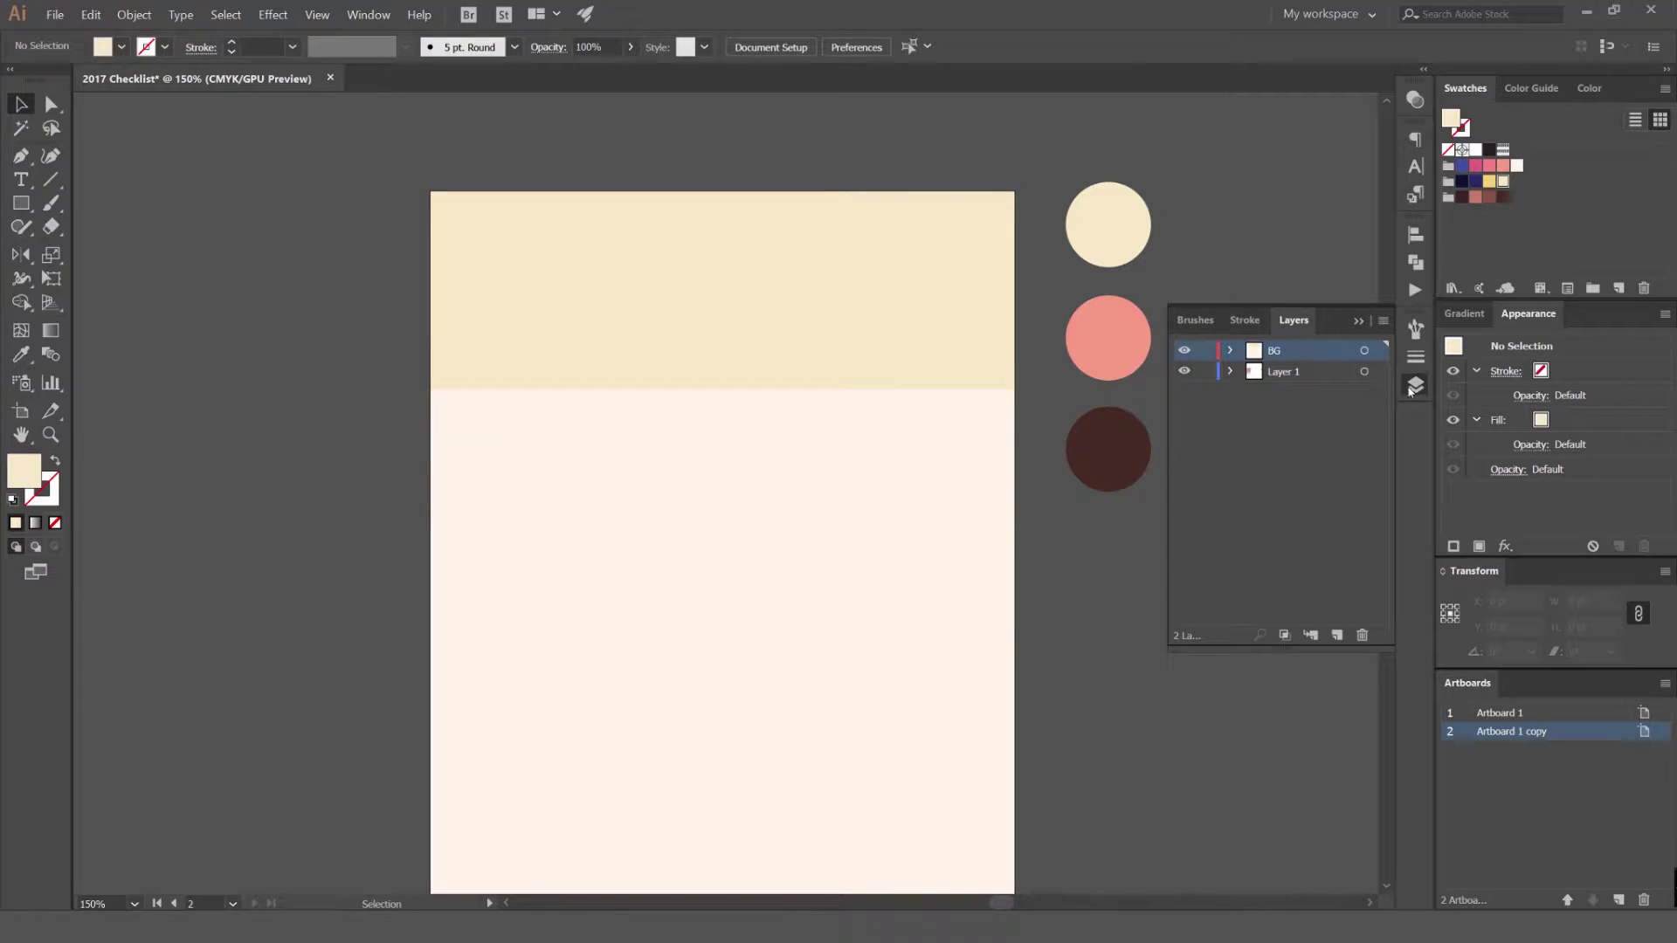
{"action": "left_click_drag", "start_coordinate": [993, 154], "coordinate": [925, 506]}
{"action": "left_click", "coordinate": [1318, 497]}
{"action": "left_click", "coordinate": [1337, 635]}
{"action": "double_click", "coordinate": [1293, 351]}
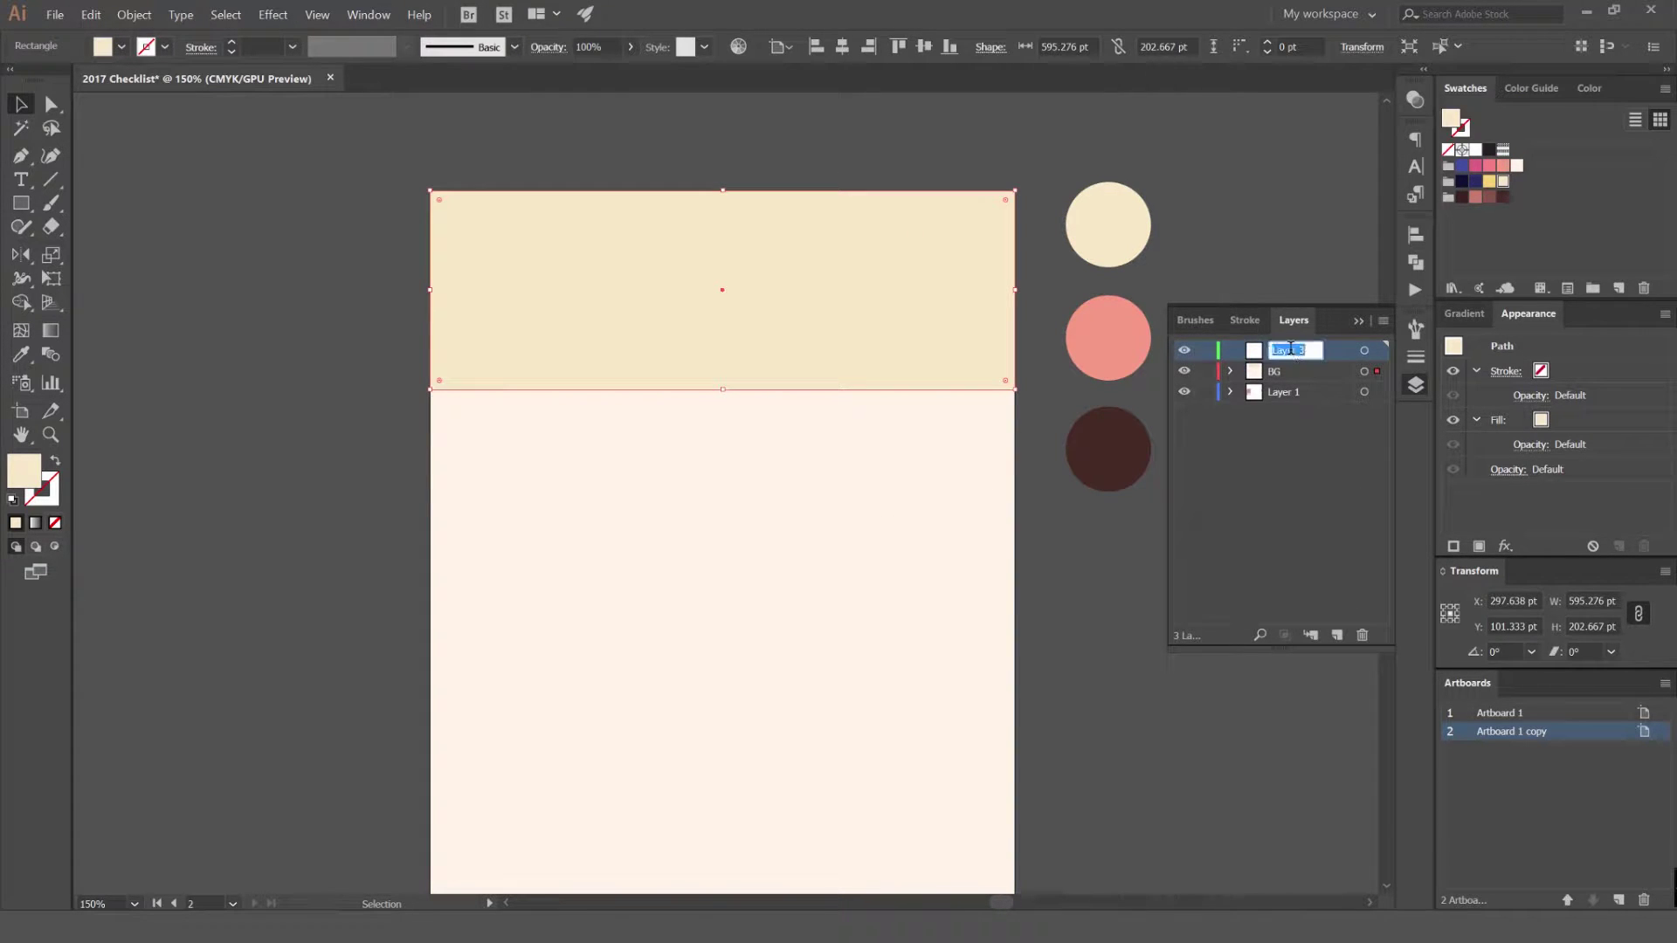
{"action": "type", "text": "Design"}
{"action": "key", "text": "Return"}
{"action": "left_click", "coordinate": [1205, 371]}
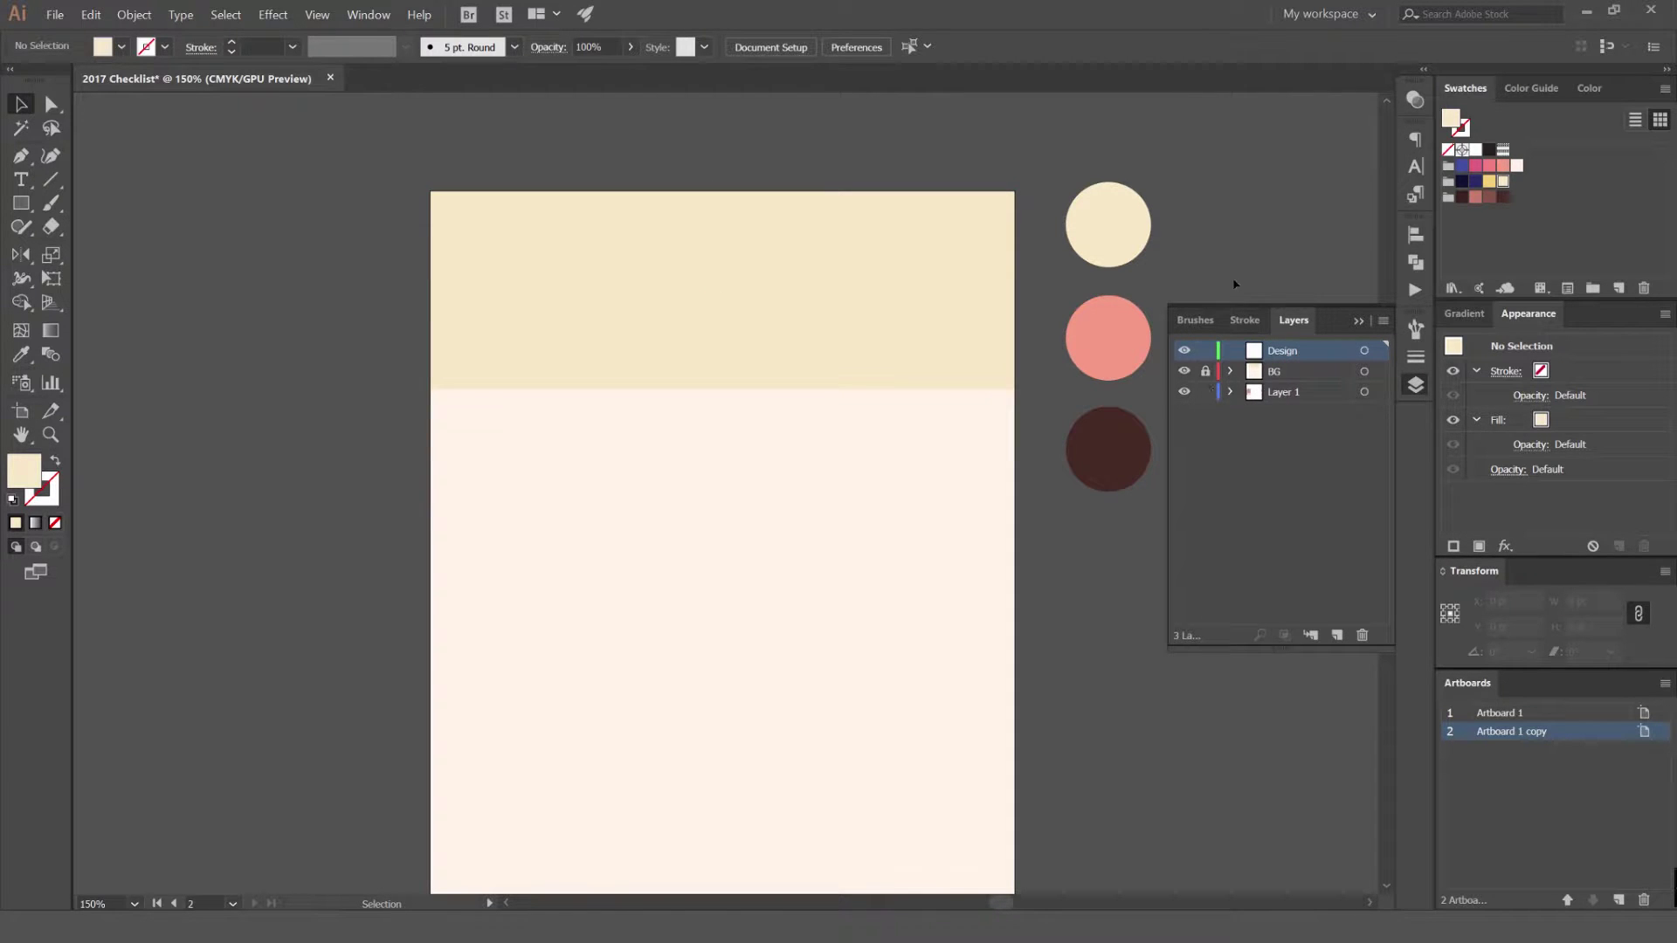
{"action": "left_click", "coordinate": [1415, 386]}
Draw a title box rectangle of about 451.5 by 72.5 pt inside the cream header.
{"action": "scroll", "coordinate": [684, 300], "scroll_direction": "up", "scroll_amount": 1}
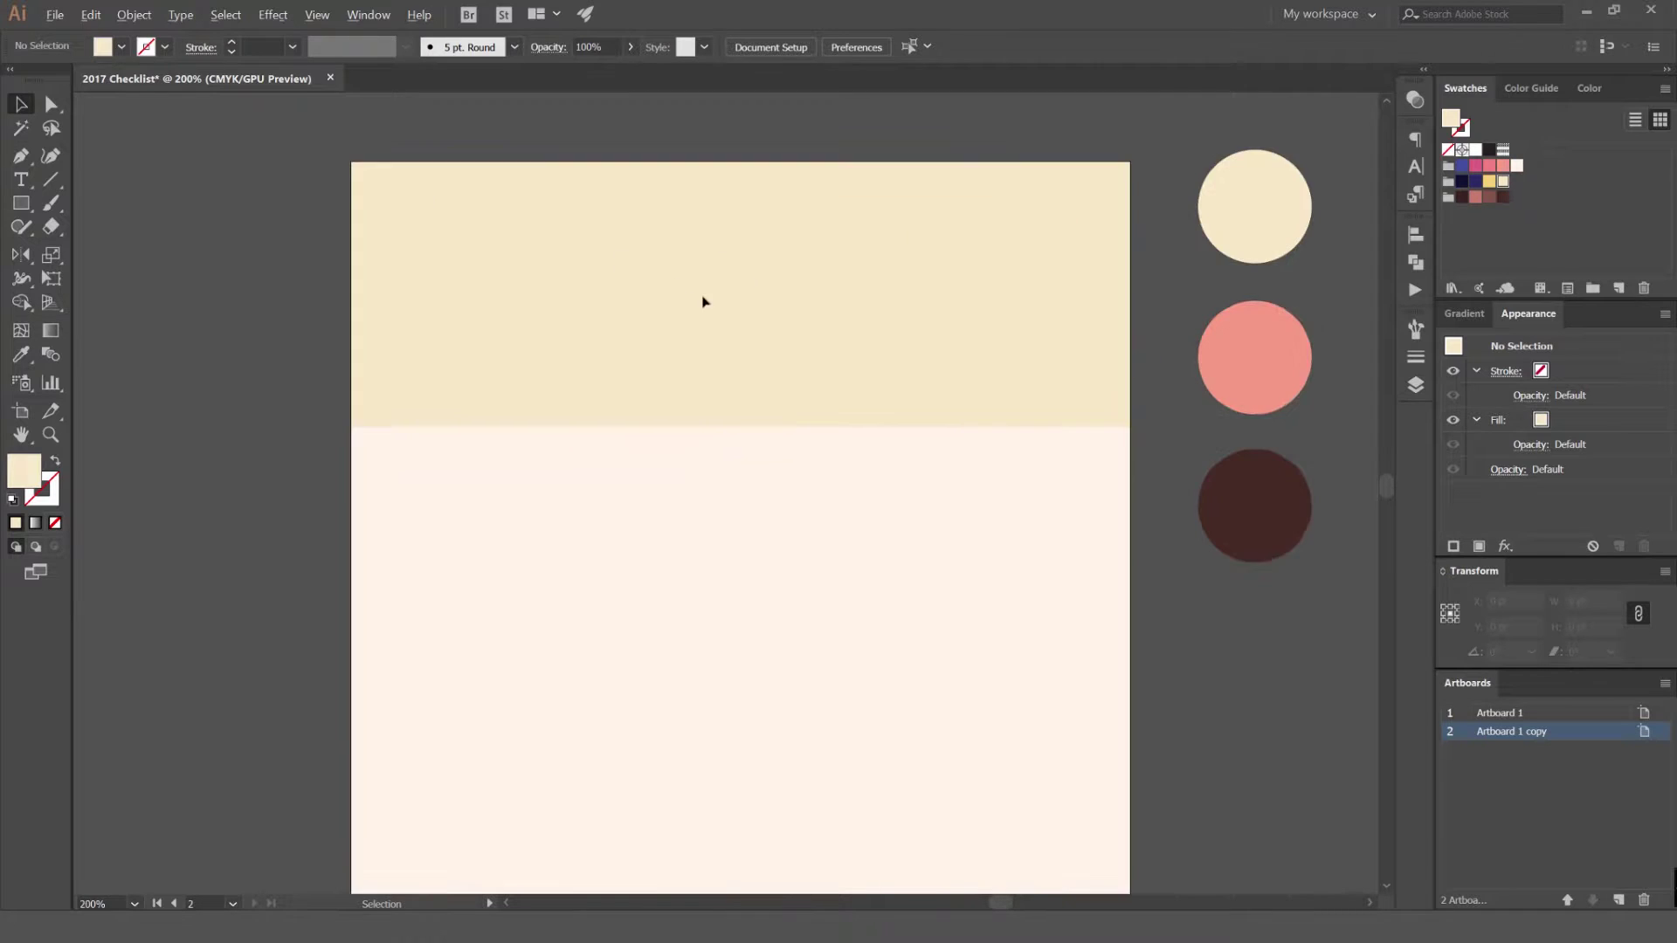
{"action": "key", "text": "m"}
{"action": "mouse_move", "coordinate": [488, 263]}
{"action": "left_mouse_down"}
{"action": "mouse_move", "coordinate": [505, 285]}
{"action": "mouse_move", "coordinate": [1080, 358]}
{"action": "left_mouse_up"}
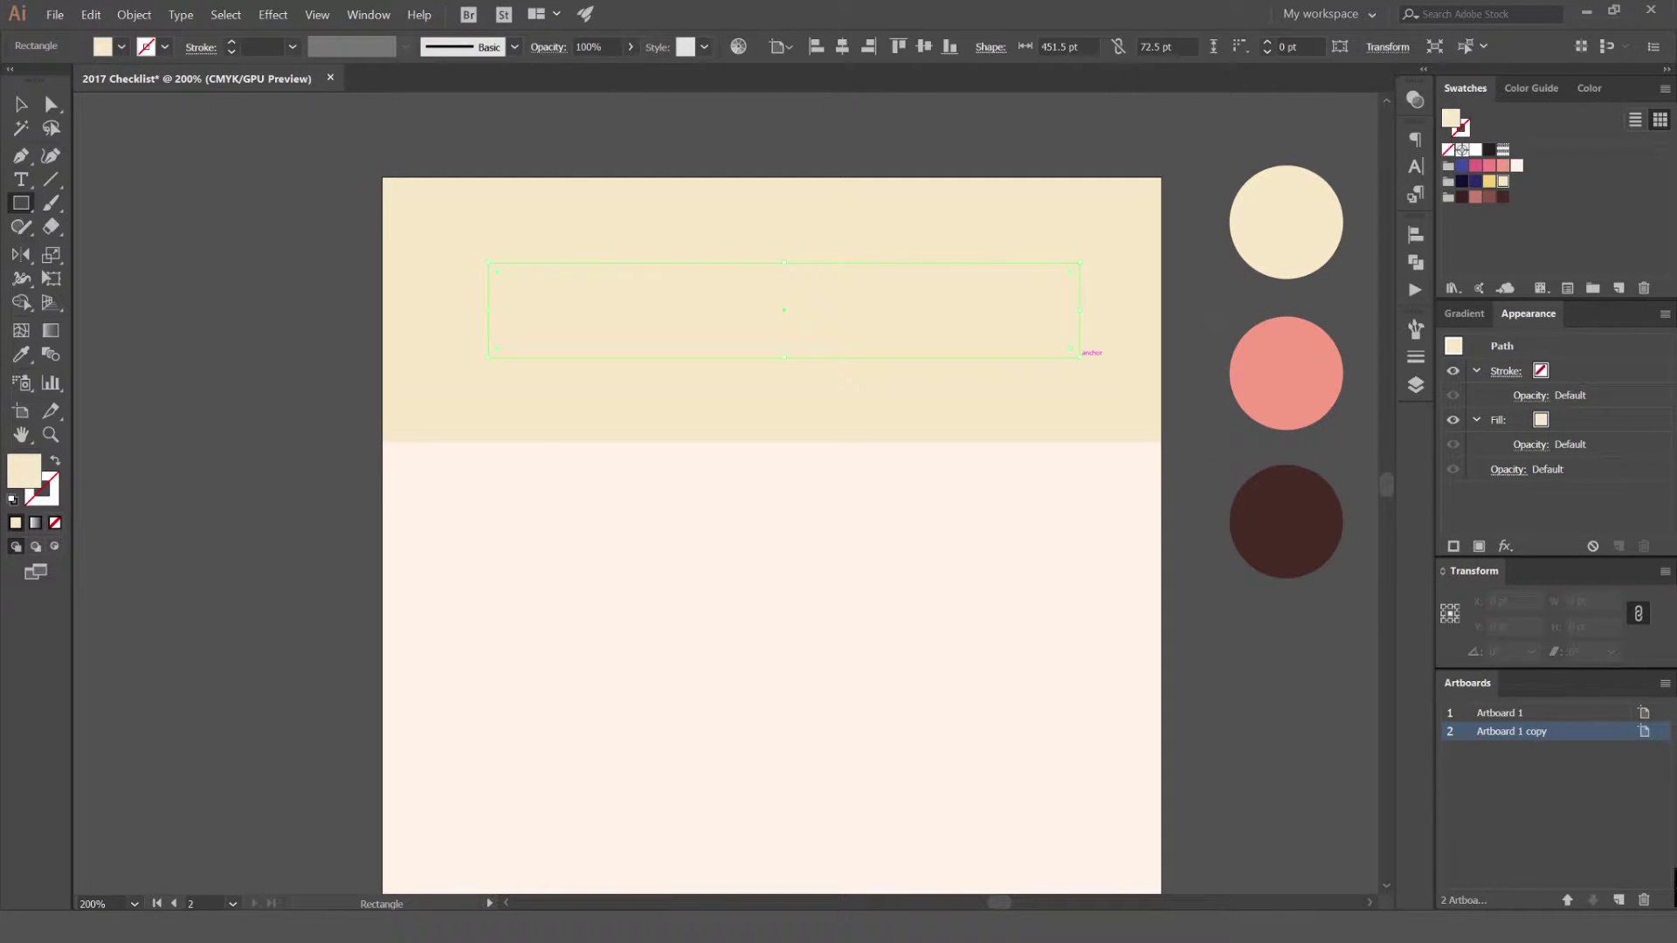
Fill the title box with the coral pink sampled from the middle palette circle.
{"action": "key", "text": "i"}
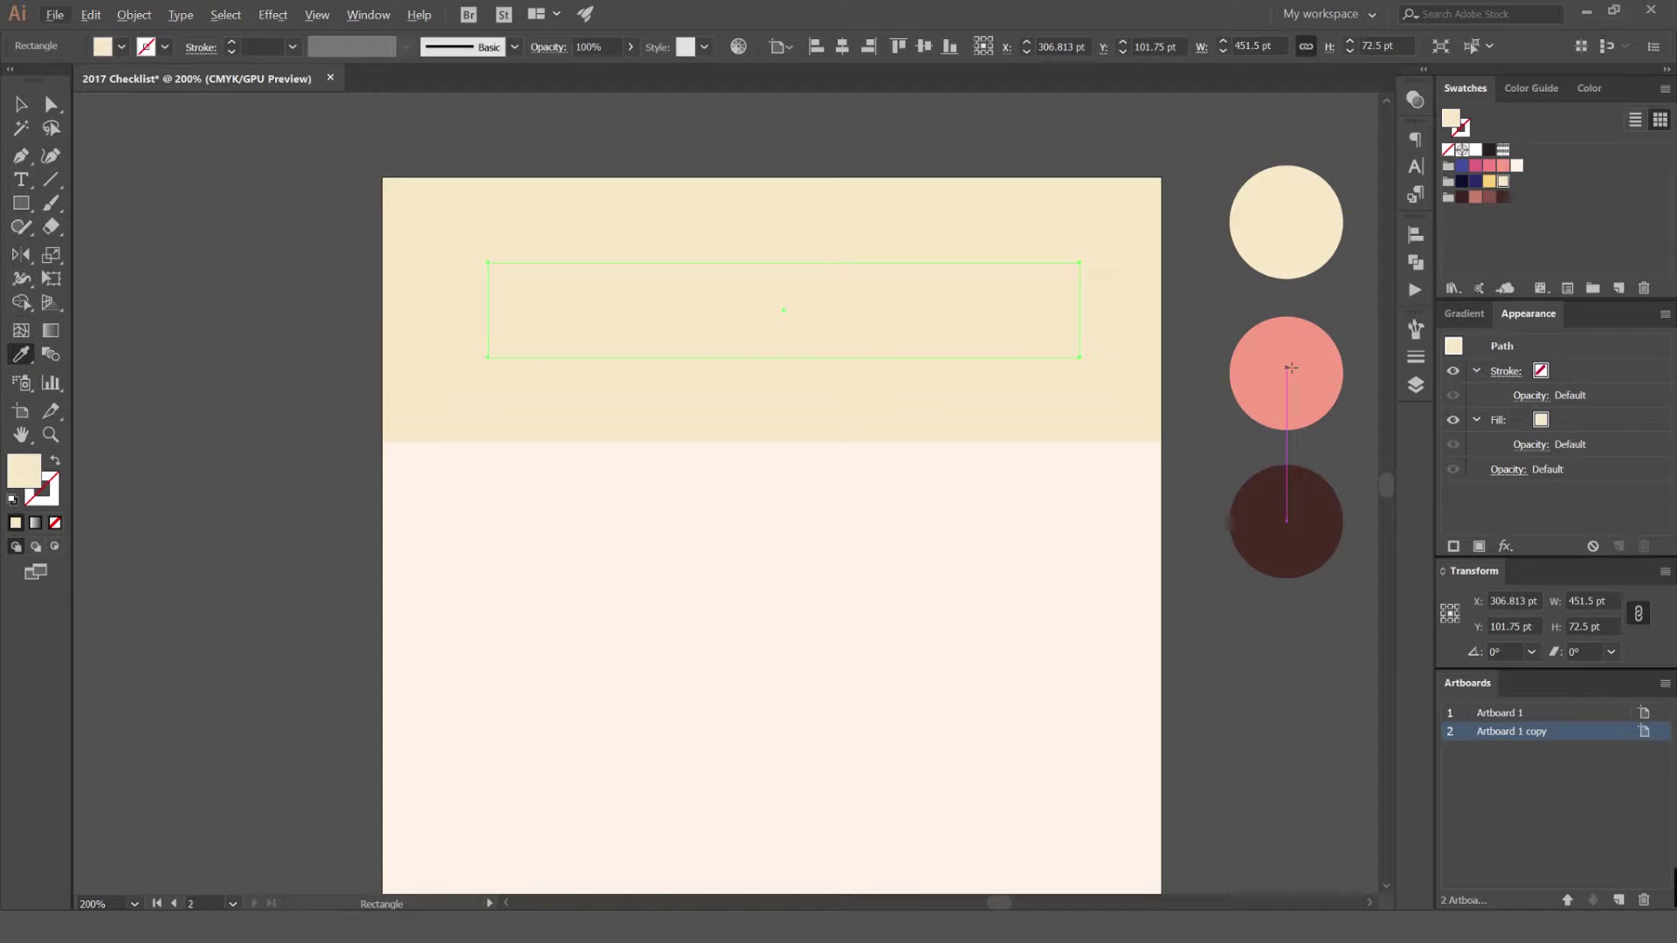
{"action": "left_click", "coordinate": [1290, 365]}
{"action": "key", "text": "v"}
{"action": "left_click", "coordinate": [1105, 200]}
{"action": "left_click", "coordinate": [1048, 293]}
{"action": "left_click_drag", "start_coordinate": [1281, 291], "coordinate": [1216, 285]}
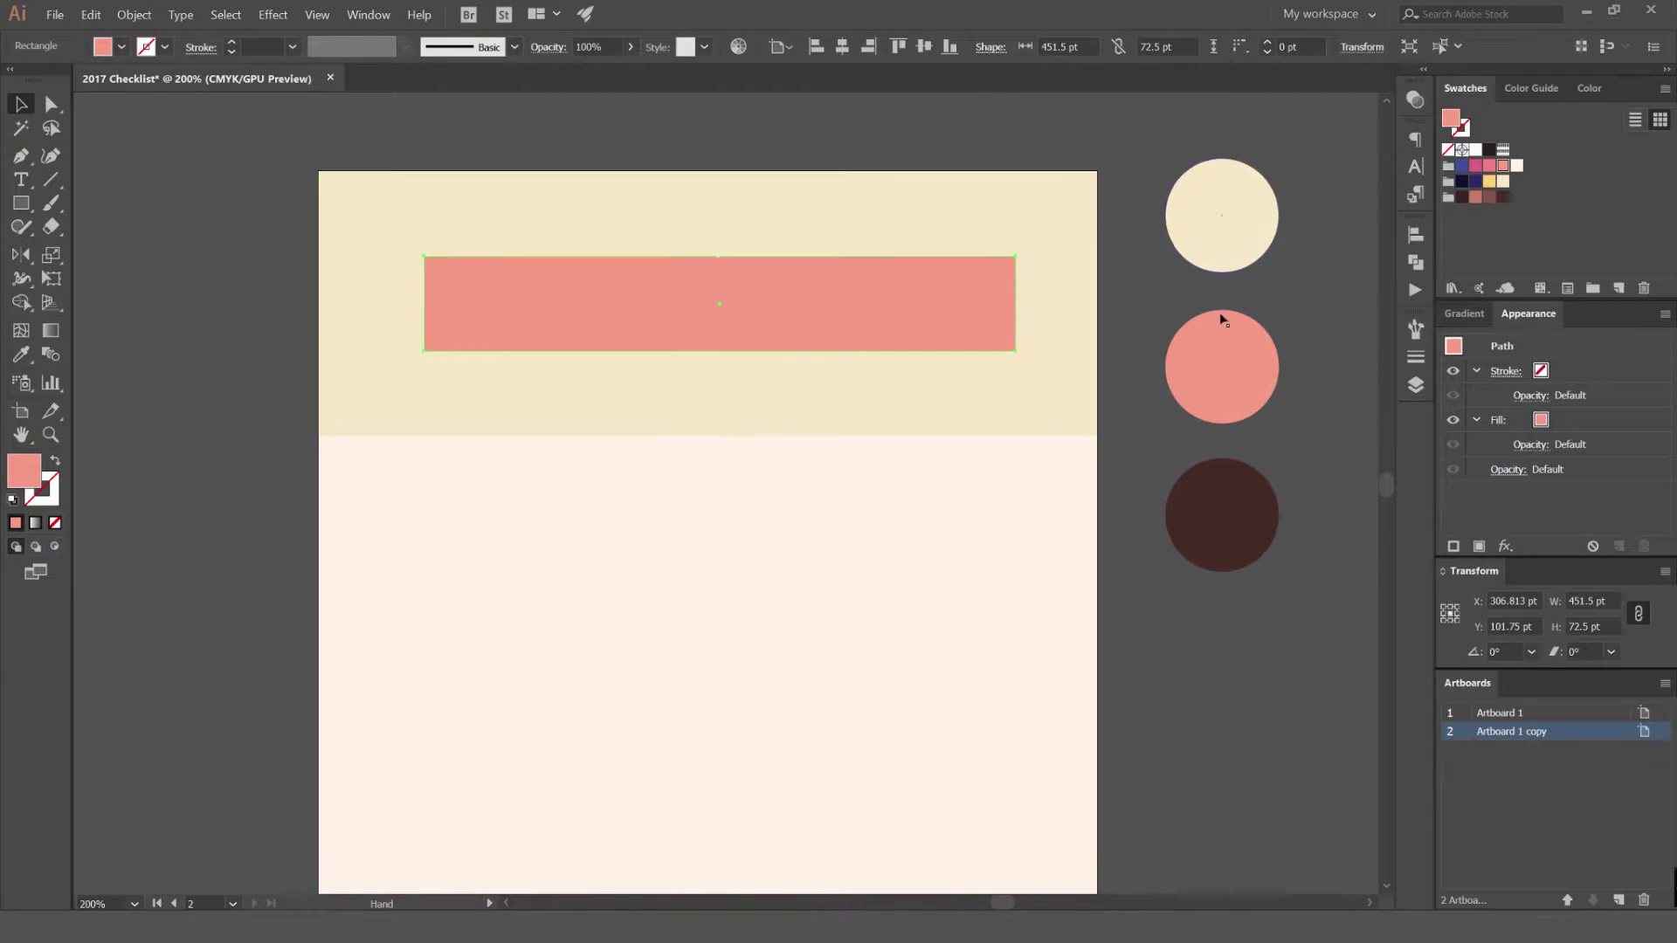
Centre the coral title box horizontally on the artboard, undoing the trial vertical centring.
{"action": "left_click", "coordinate": [840, 48]}
{"action": "left_click", "coordinate": [924, 46]}
{"action": "key", "text": "ctrl+z"}
{"action": "left_click", "coordinate": [981, 161]}
{"action": "left_click", "coordinate": [865, 262]}
{"action": "left_click", "coordinate": [903, 203]}
{"action": "left_click", "coordinate": [815, 292]}
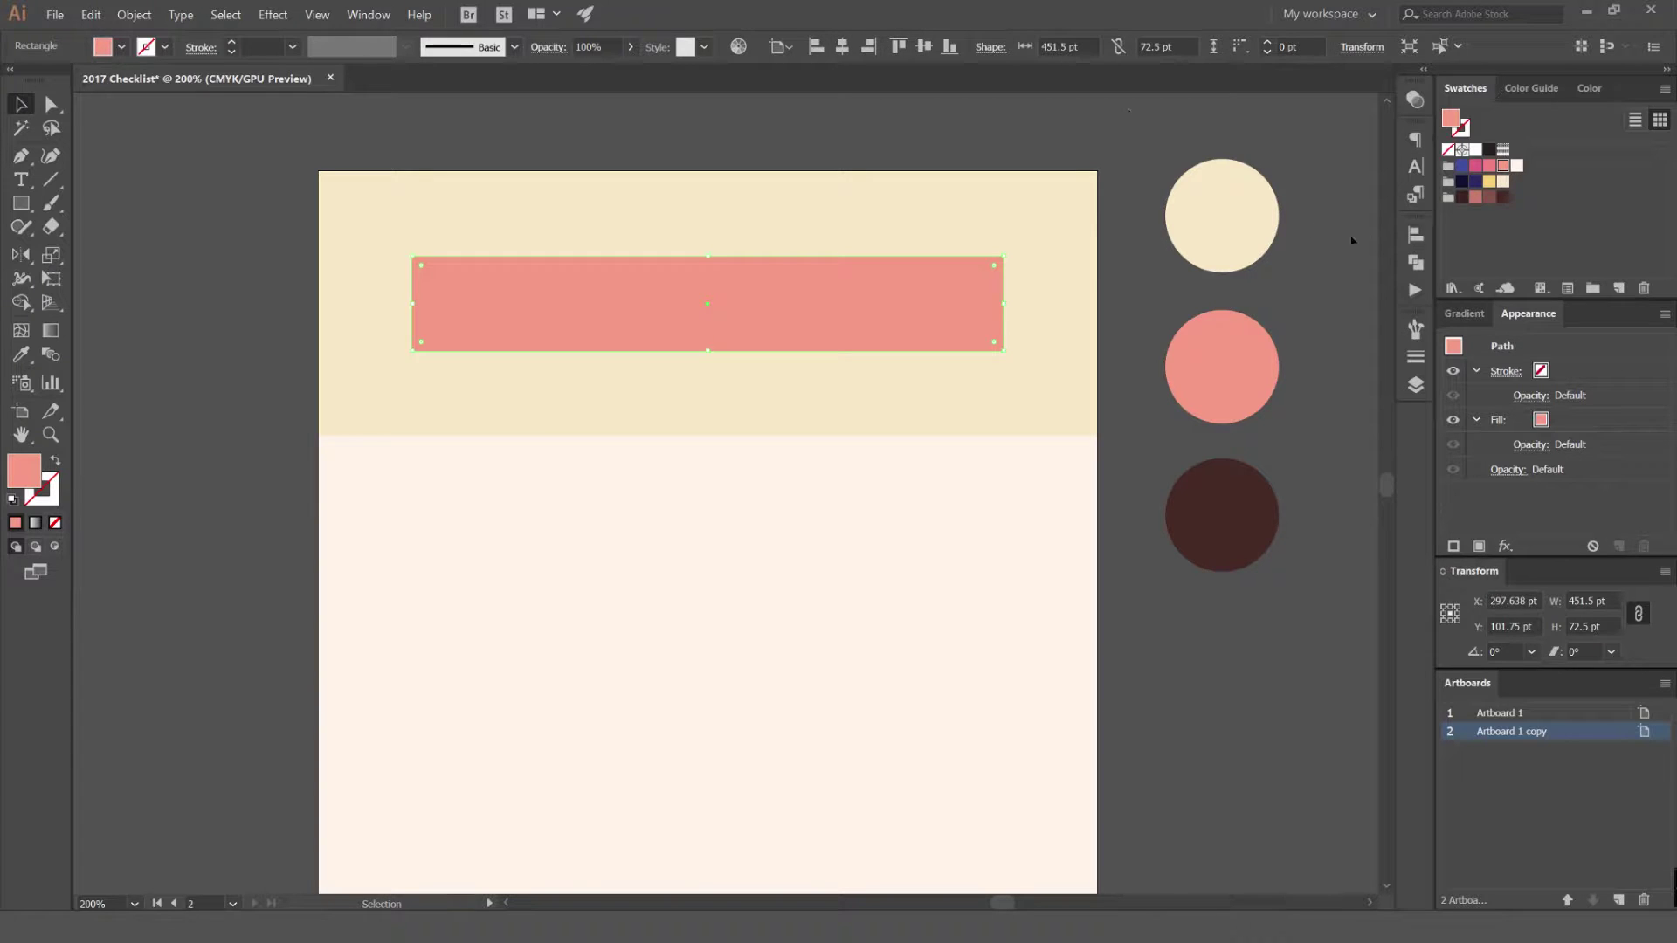
{"action": "left_click", "coordinate": [1414, 240]}
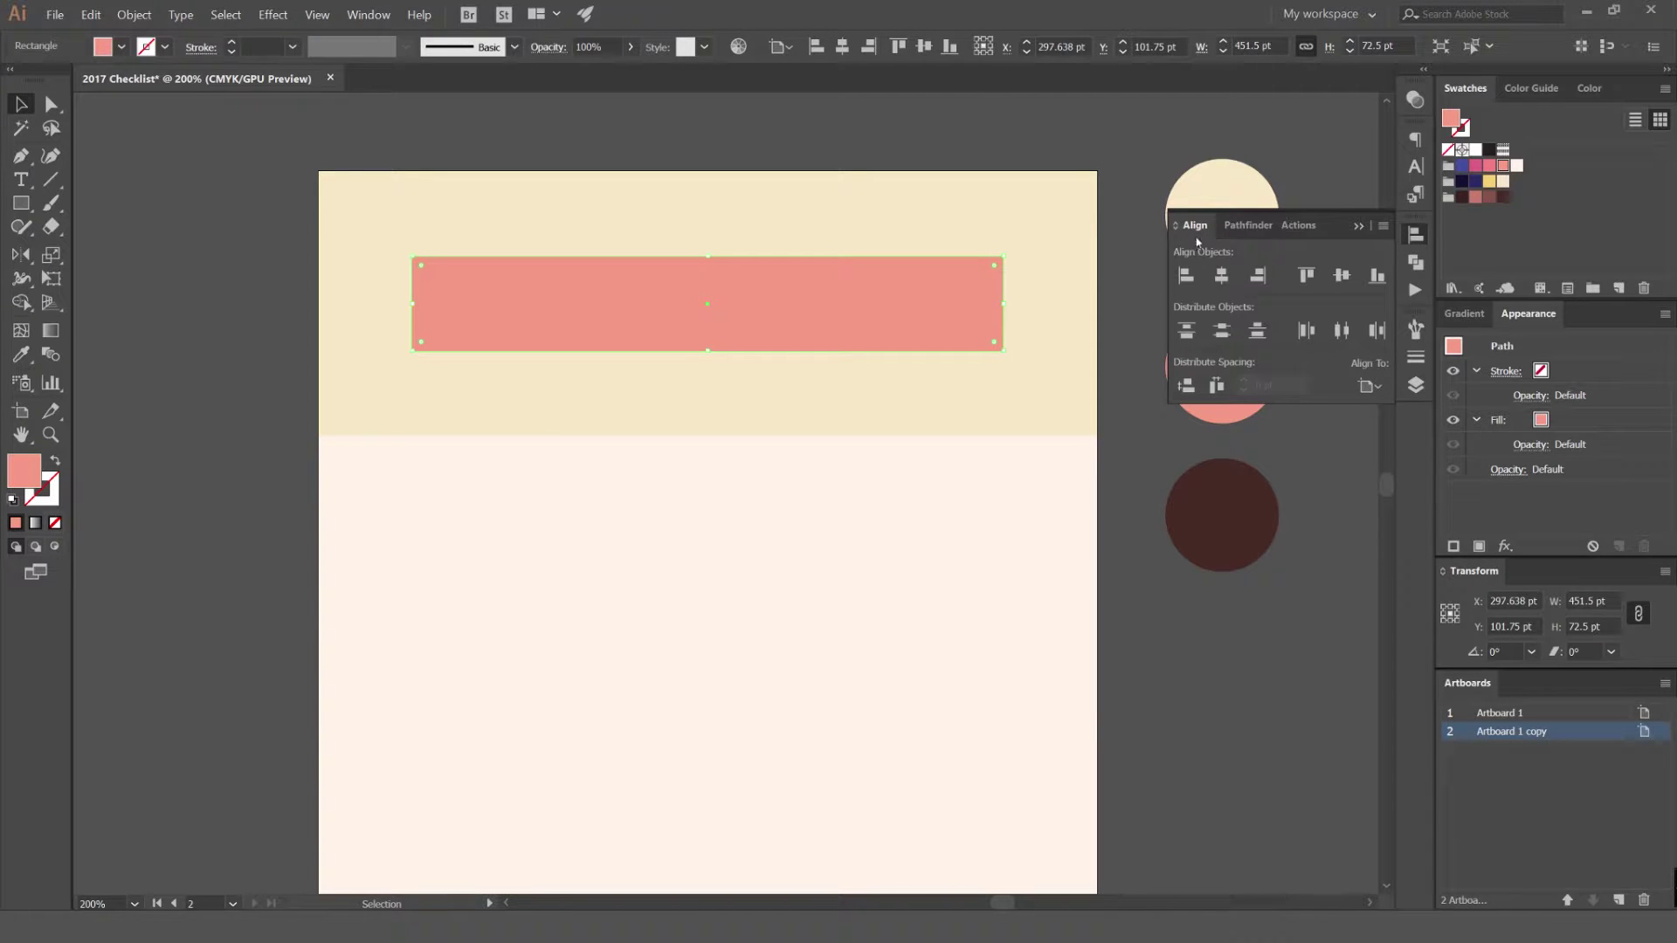
{"action": "left_click", "coordinate": [367, 15]}
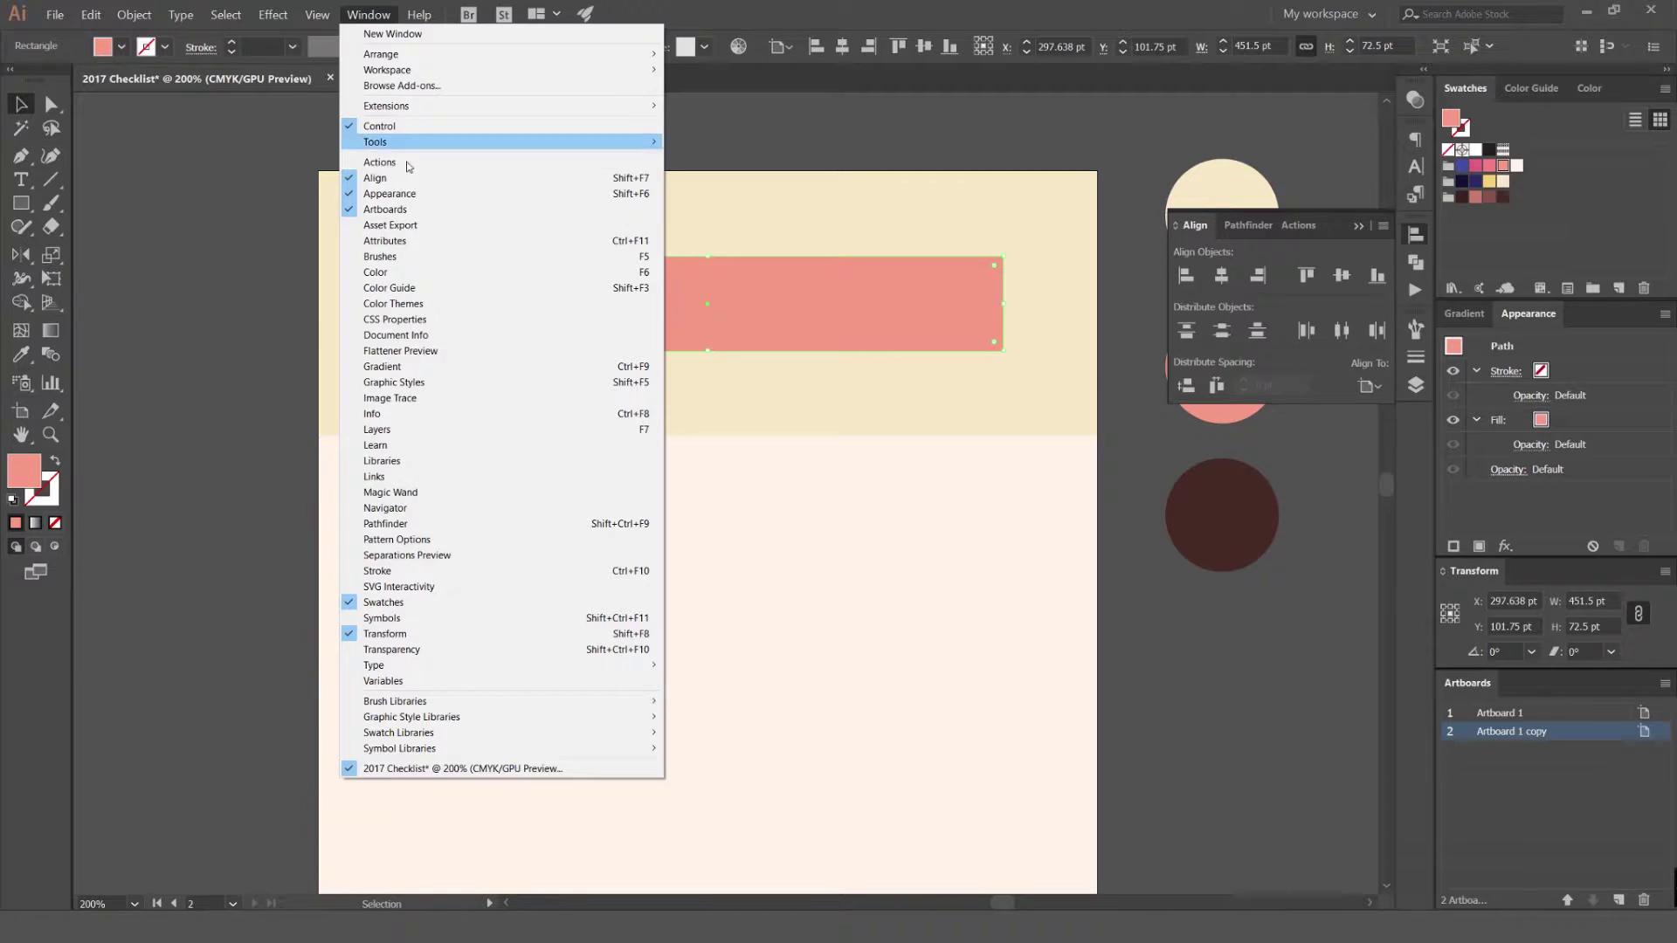
{"action": "left_click", "coordinate": [375, 16]}
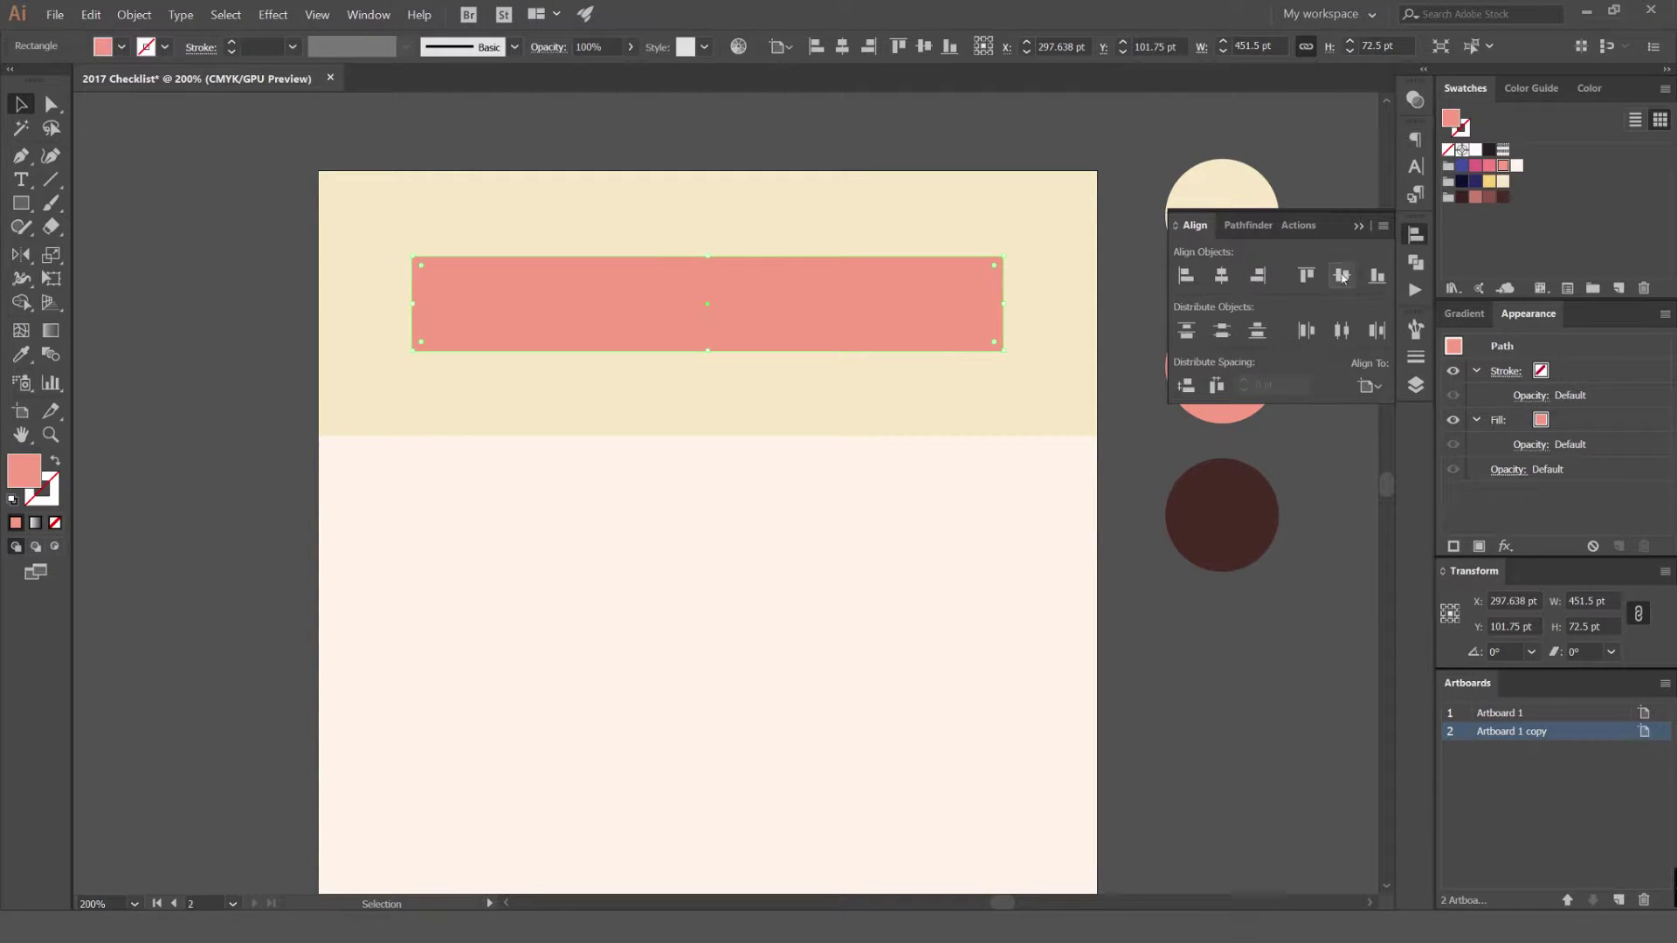
{"action": "left_click", "coordinate": [1339, 276]}
{"action": "key", "text": "ctrl+z"}
{"action": "left_click", "coordinate": [1412, 235]}
Swap the title box's fill and stroke so it has a coral outline and no fill.
{"action": "left_click", "coordinate": [741, 310], "text": "shift"}
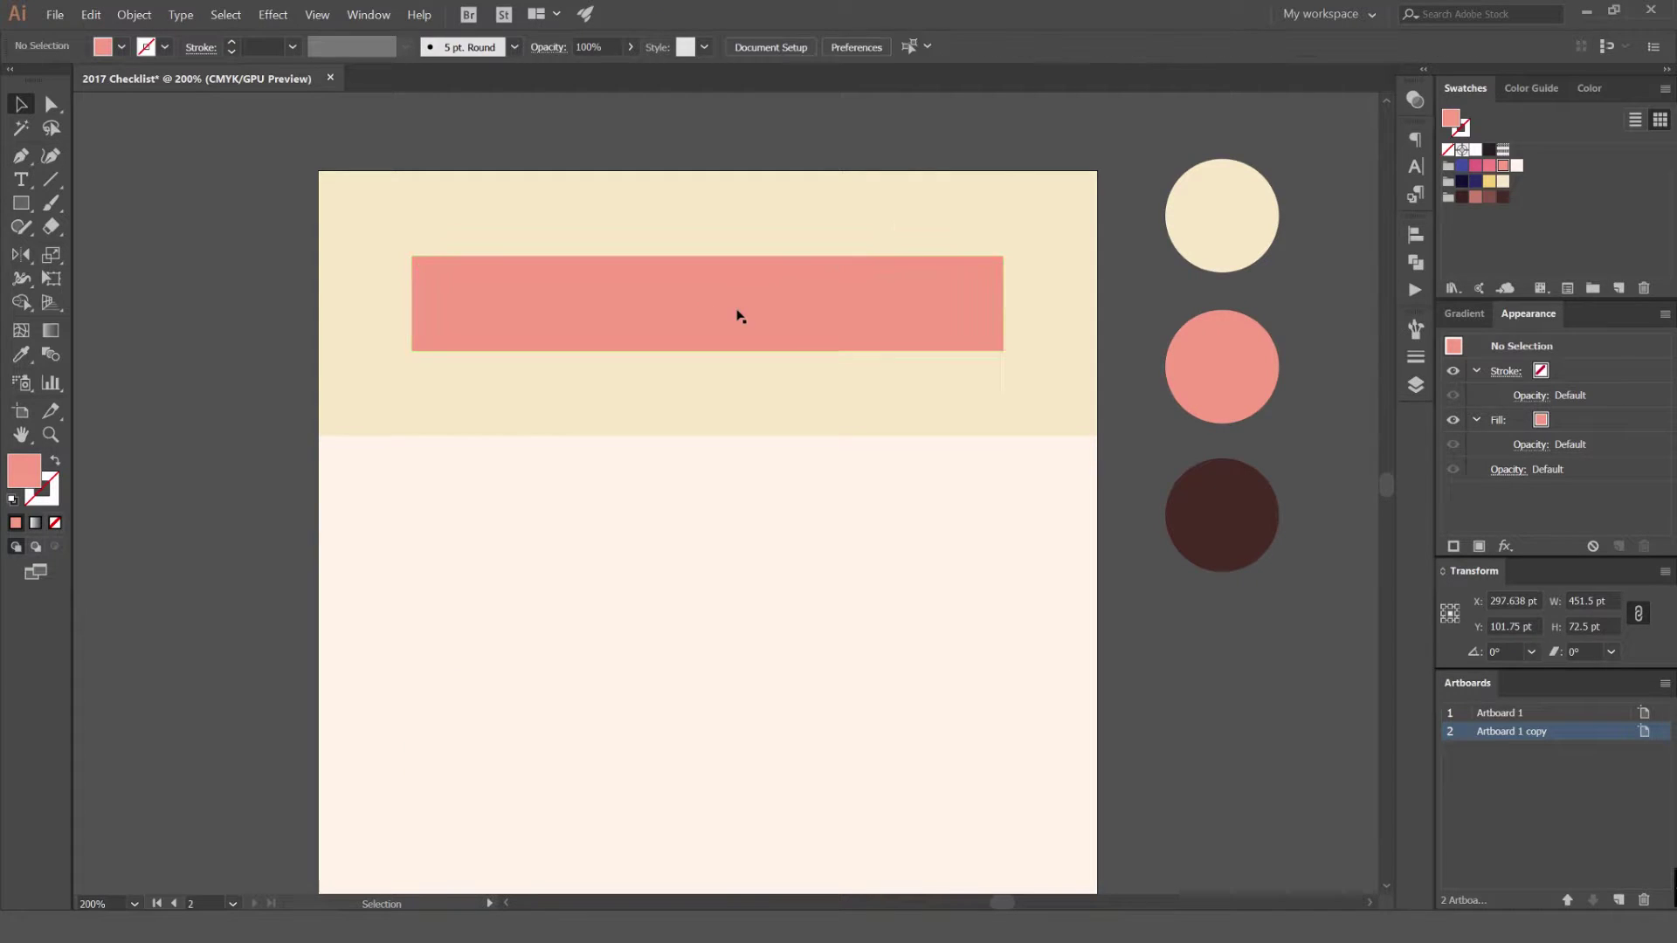
{"action": "left_click", "coordinate": [788, 308]}
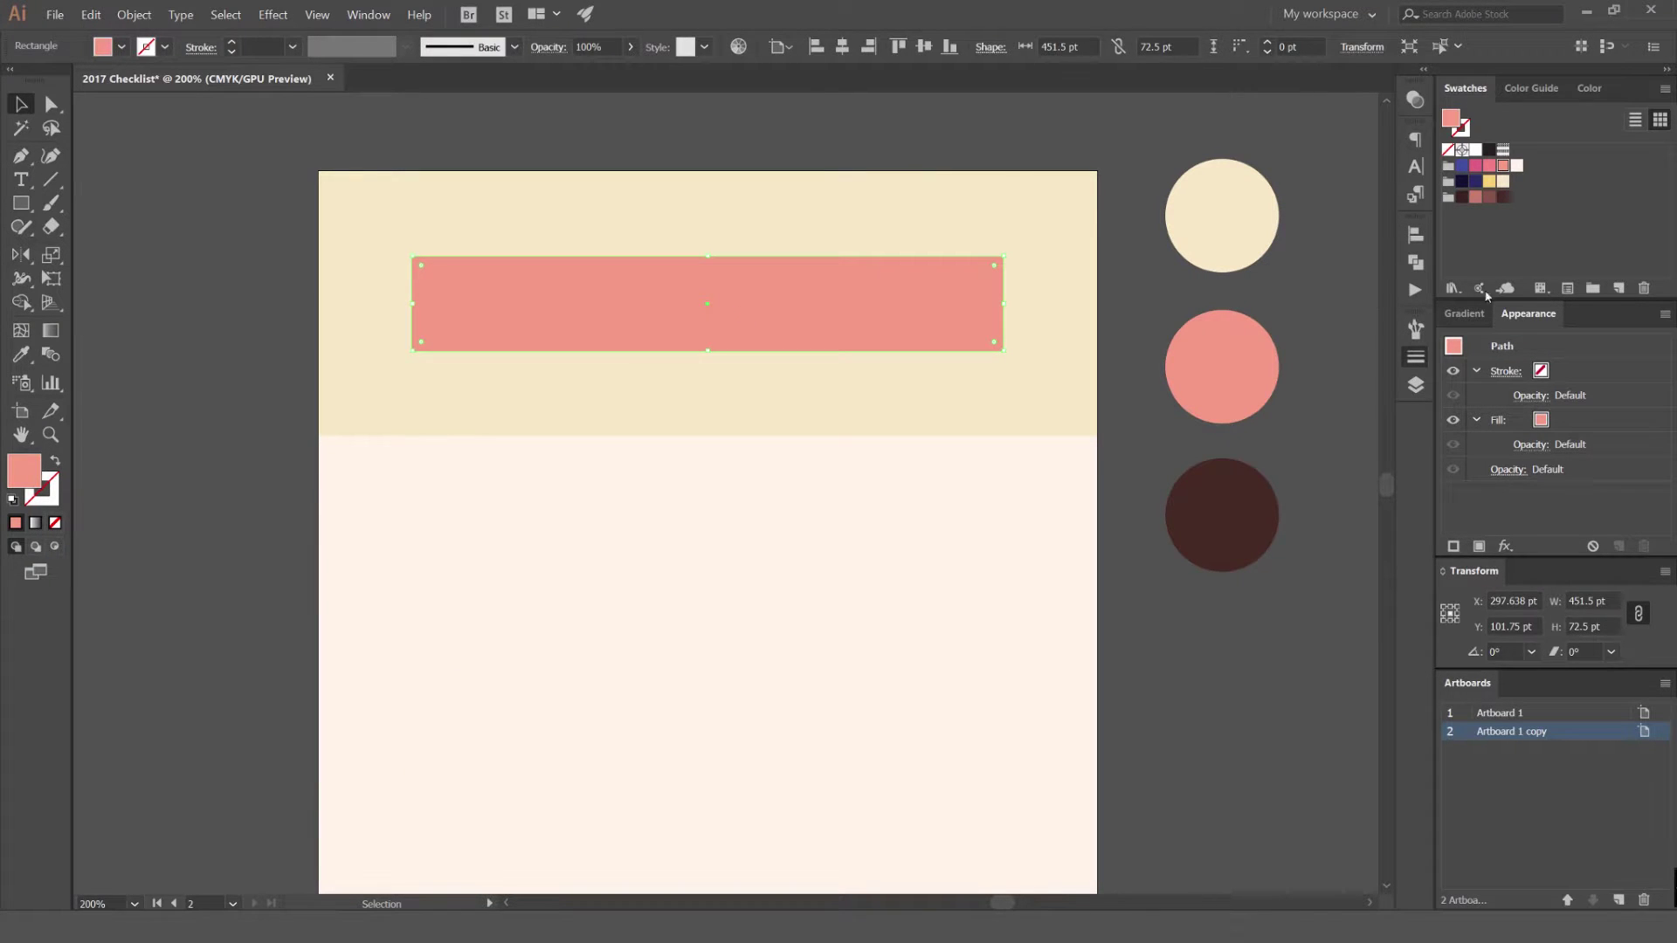
{"action": "left_click", "coordinate": [1415, 357]}
{"action": "left_click", "coordinate": [952, 242]}
{"action": "left_click", "coordinate": [942, 296]}
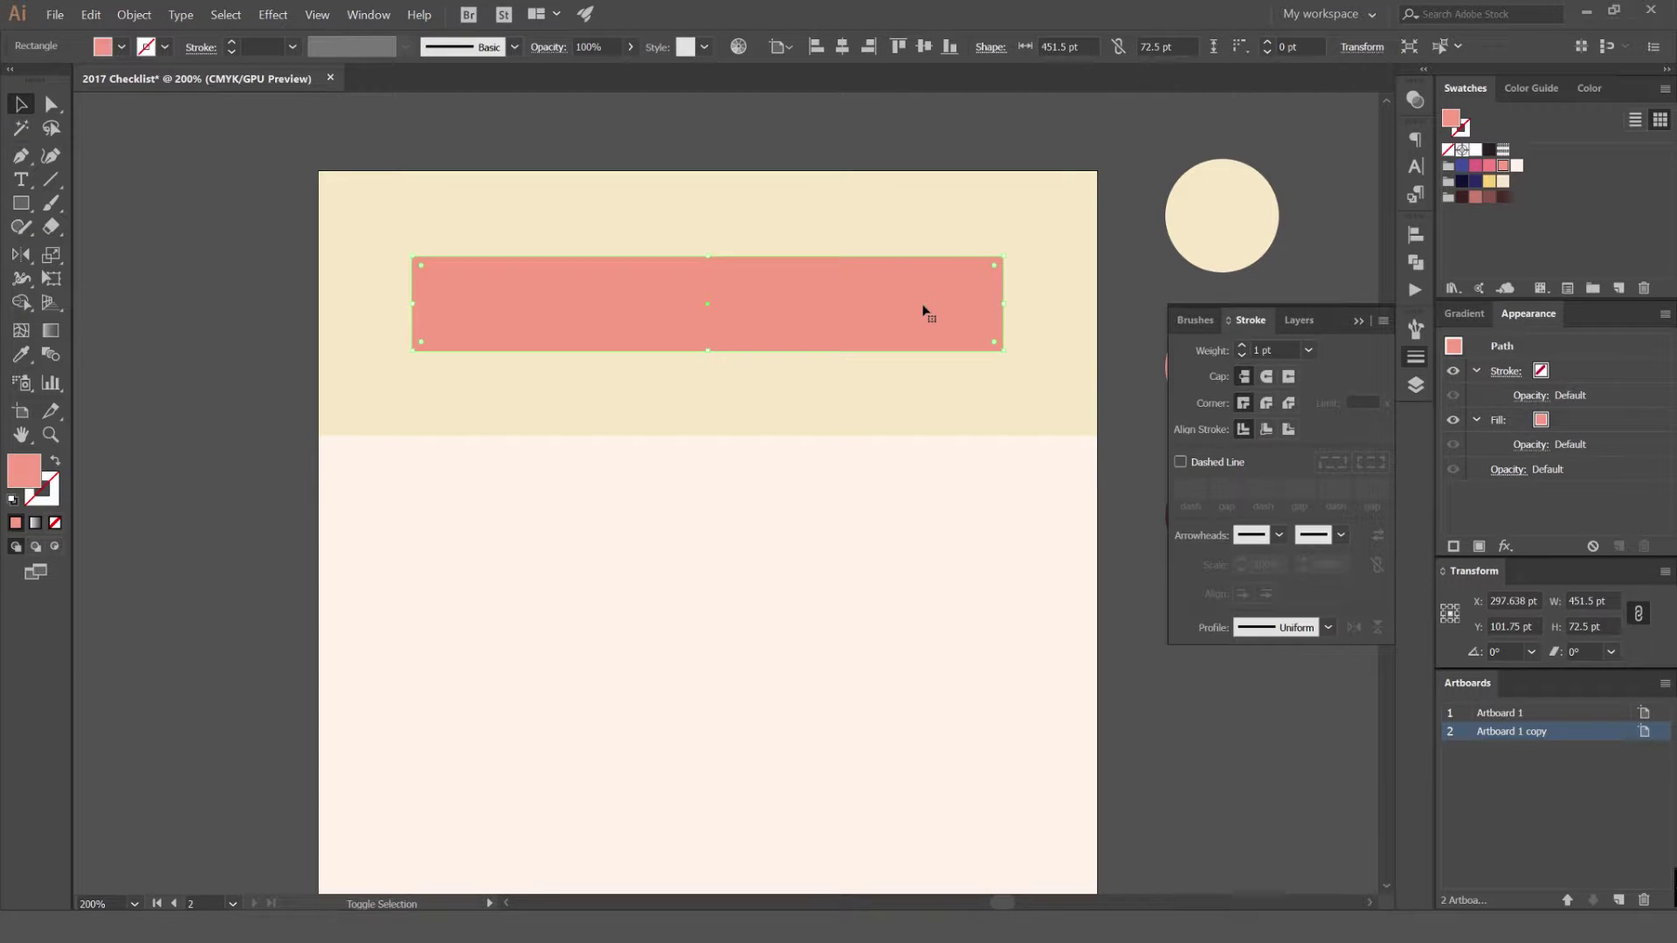
{"action": "key", "text": "shift+x"}
Set the title box's stroke weight to 7 pt.
{"action": "scroll", "coordinate": [820, 266], "scroll_direction": "up", "scroll_amount": 3}
{"action": "left_click", "coordinate": [1241, 347]}
{"action": "left_click", "coordinate": [1241, 346]}
{"action": "left_click", "coordinate": [1241, 347]}
{"action": "left_click", "coordinate": [1241, 347]}
{"action": "left_click", "coordinate": [1241, 347]}
{"action": "scroll", "coordinate": [1045, 328], "scroll_direction": "down", "scroll_amount": 3}
{"action": "left_click_drag", "start_coordinate": [1073, 304], "coordinate": [980, 308]}
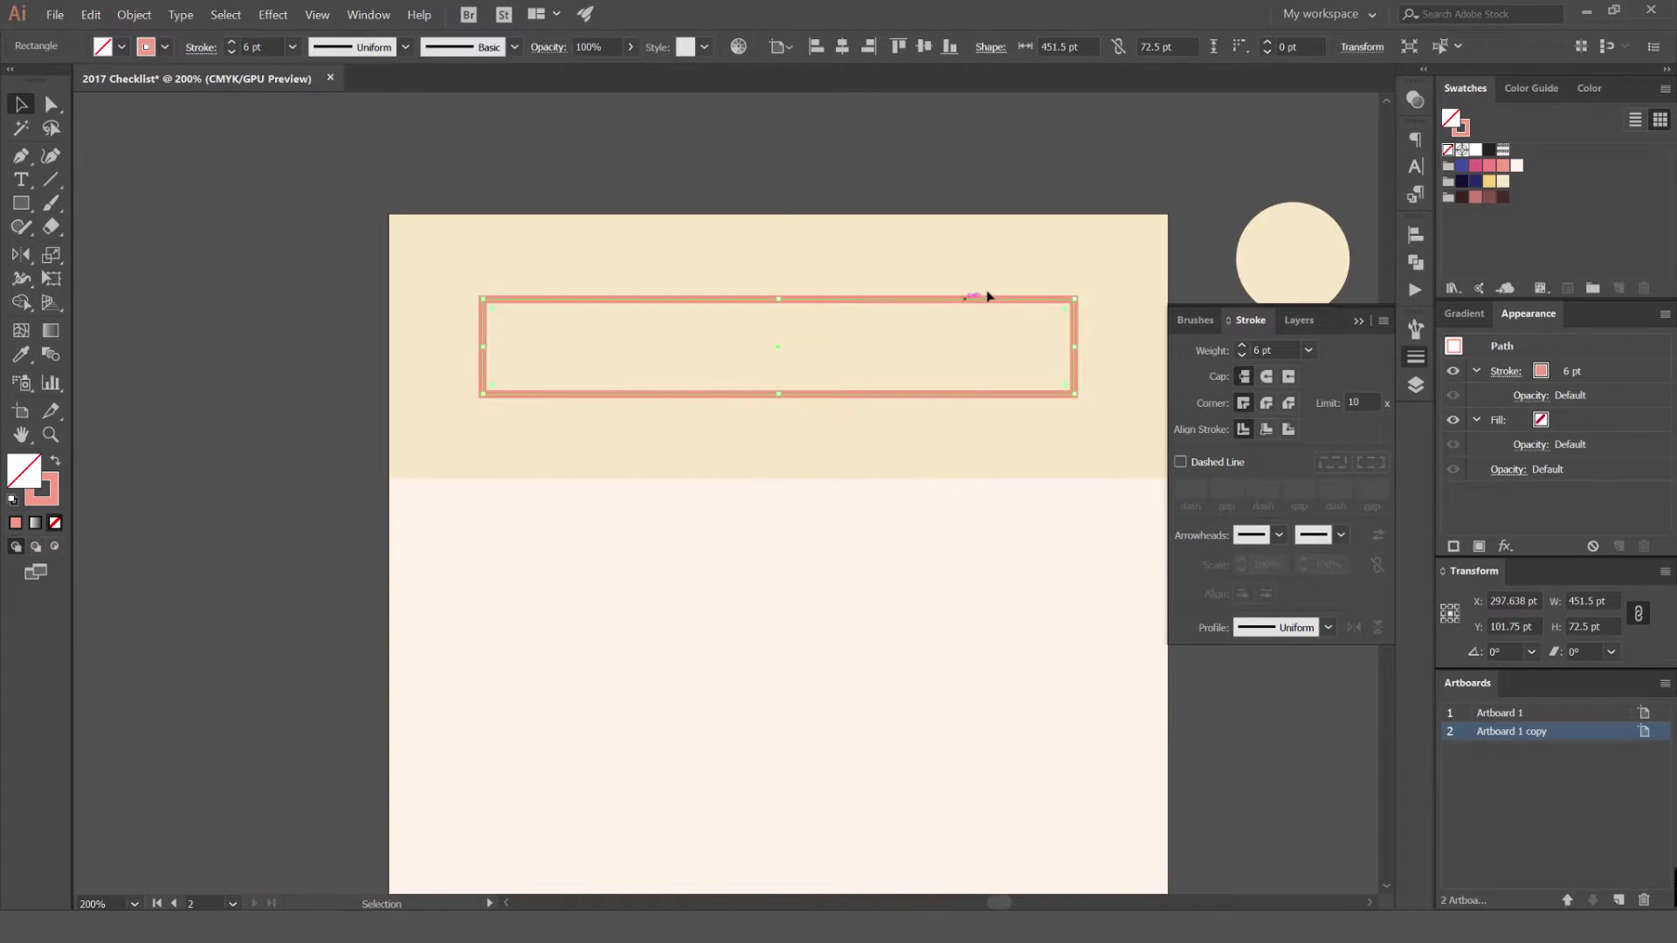
{"action": "scroll", "coordinate": [987, 291], "scroll_direction": "up", "scroll_amount": 1}
{"action": "left_click", "coordinate": [1241, 347]}
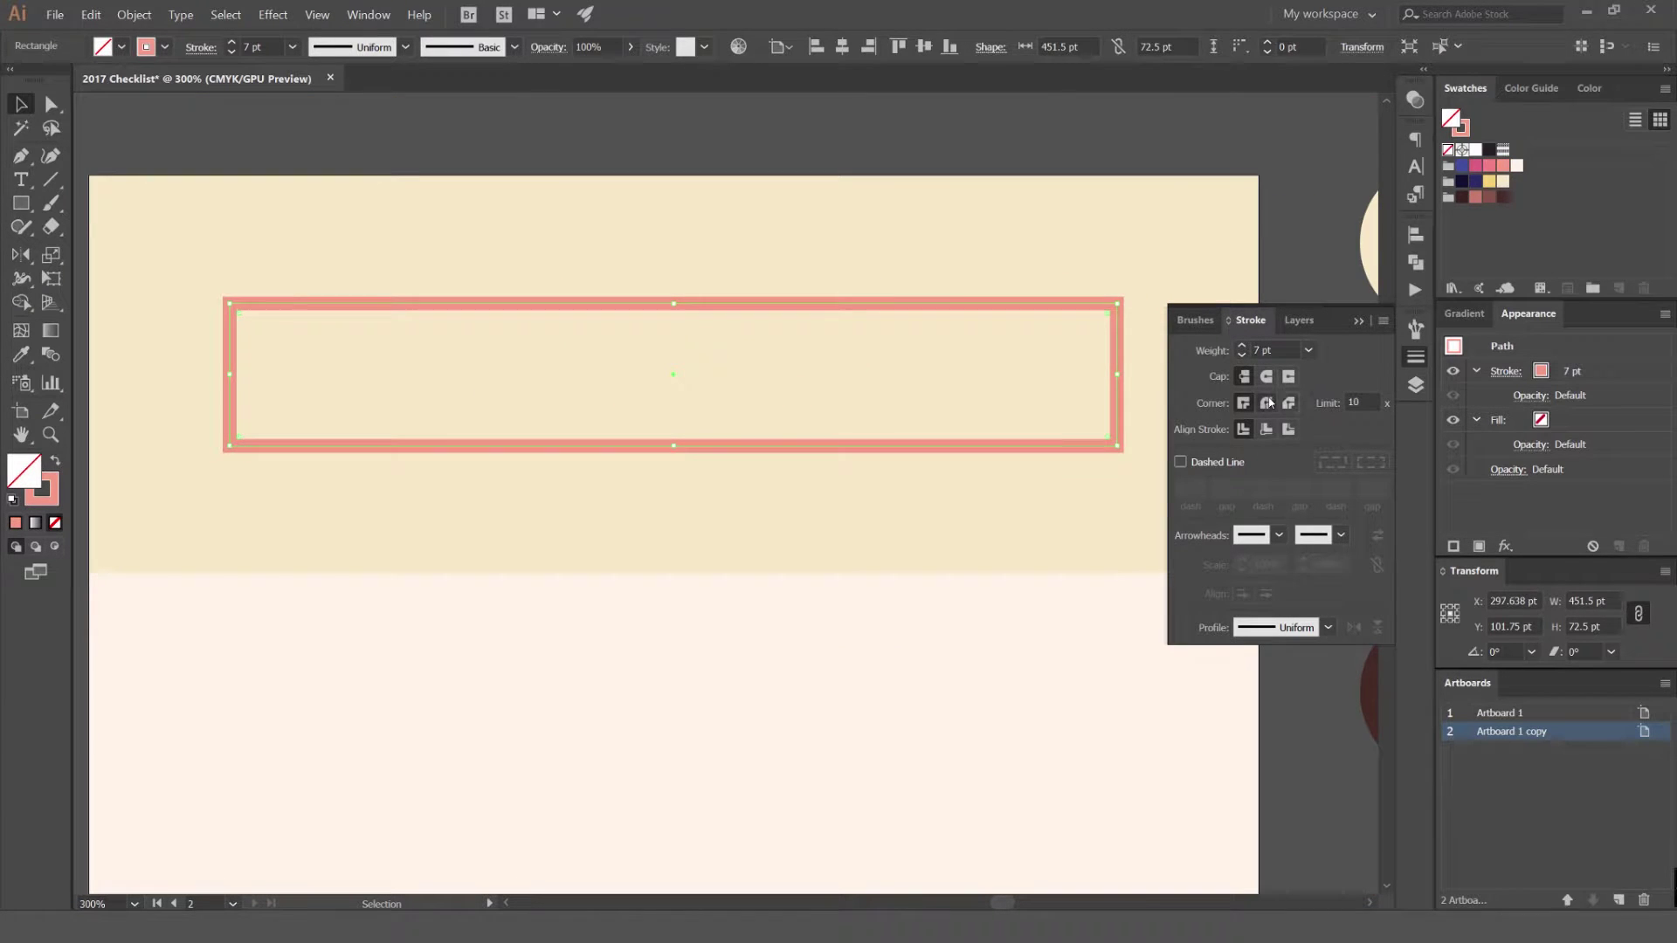
Make the title box's outline a dashed line with round caps and round corner joins.
{"action": "left_click", "coordinate": [1180, 462]}
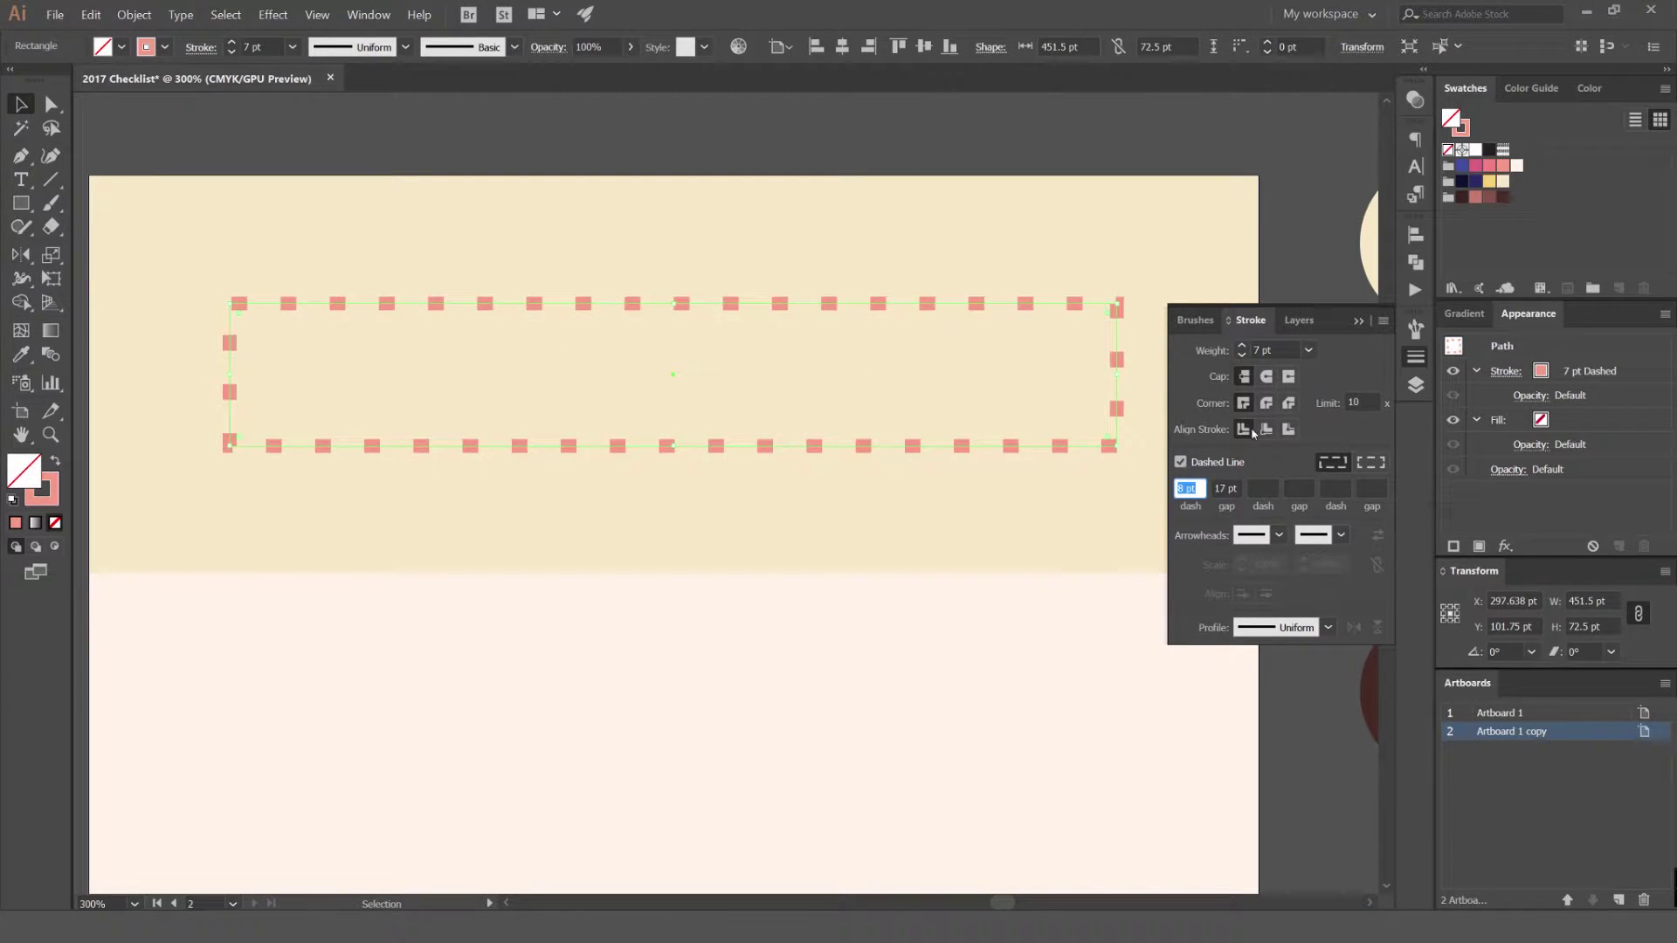
{"action": "left_click", "coordinate": [1263, 377]}
{"action": "left_click", "coordinate": [1266, 402]}
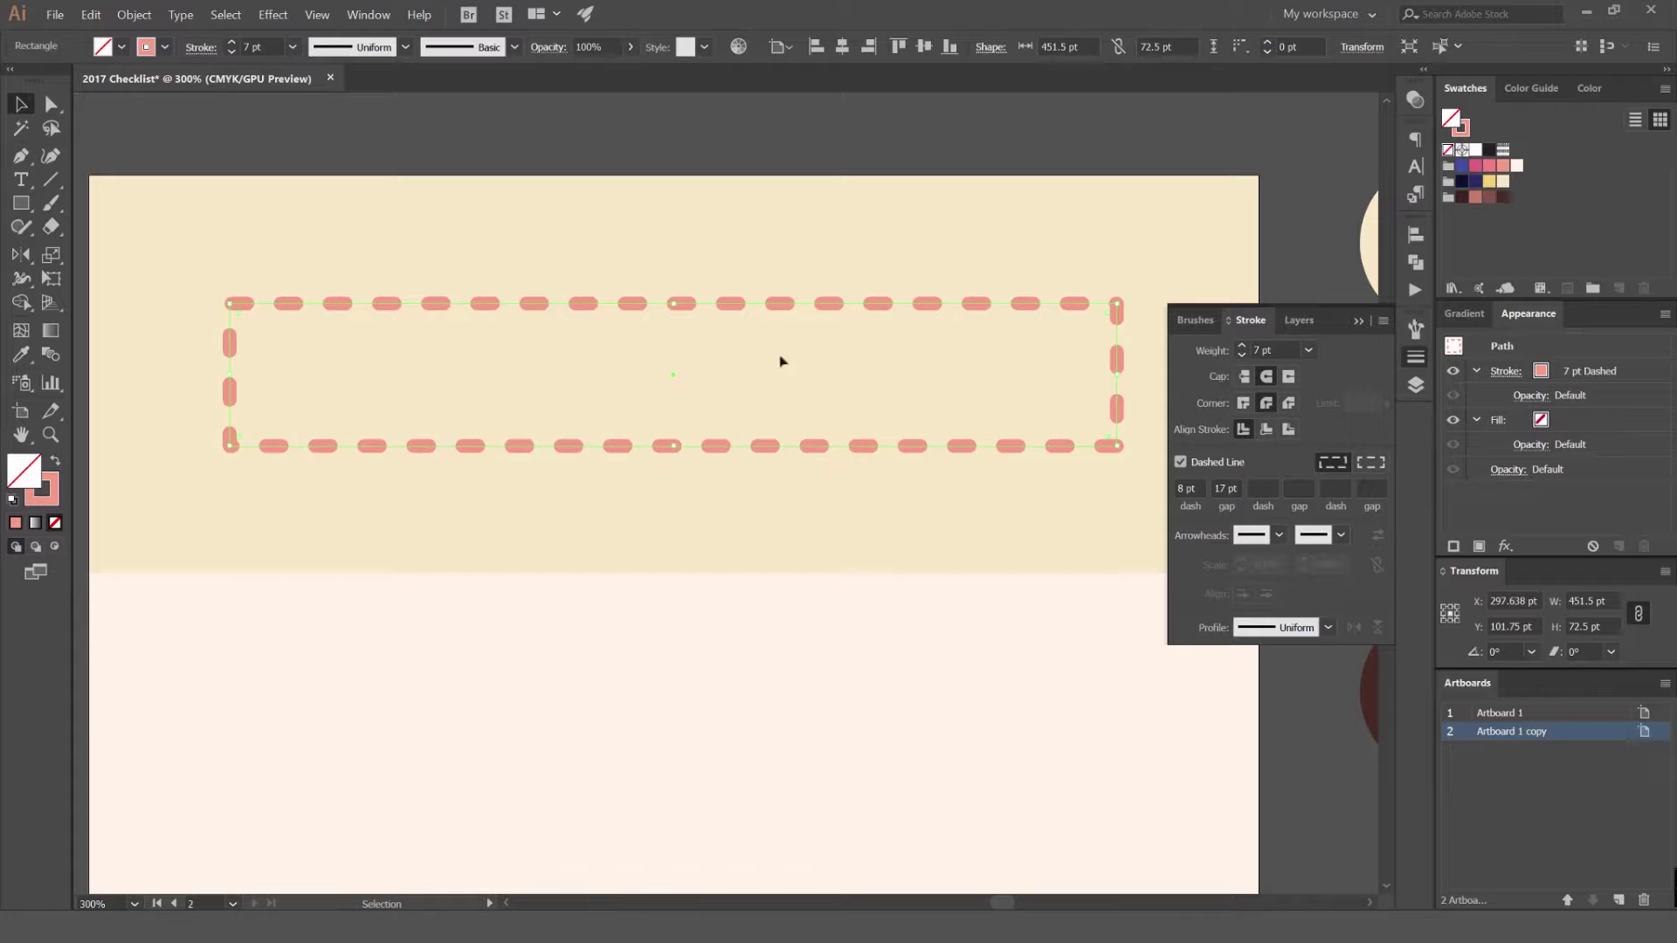
{"action": "scroll", "coordinate": [509, 258], "scroll_direction": "up", "scroll_amount": 6}
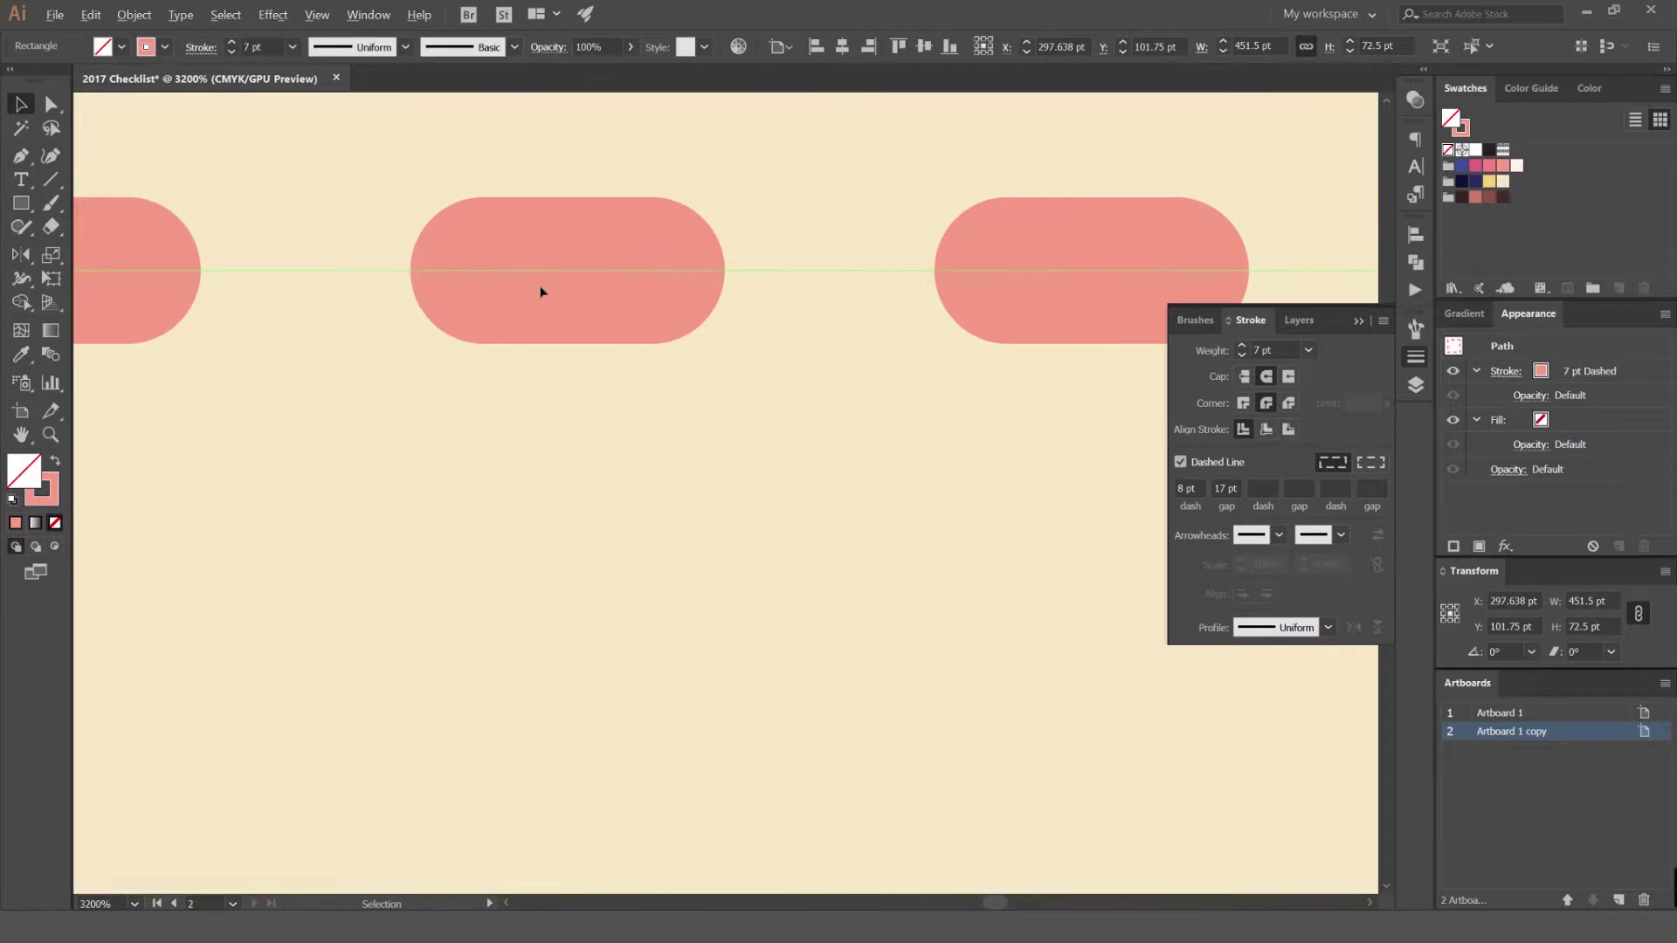
{"action": "scroll", "coordinate": [541, 292], "scroll_direction": "down", "scroll_amount": 5}
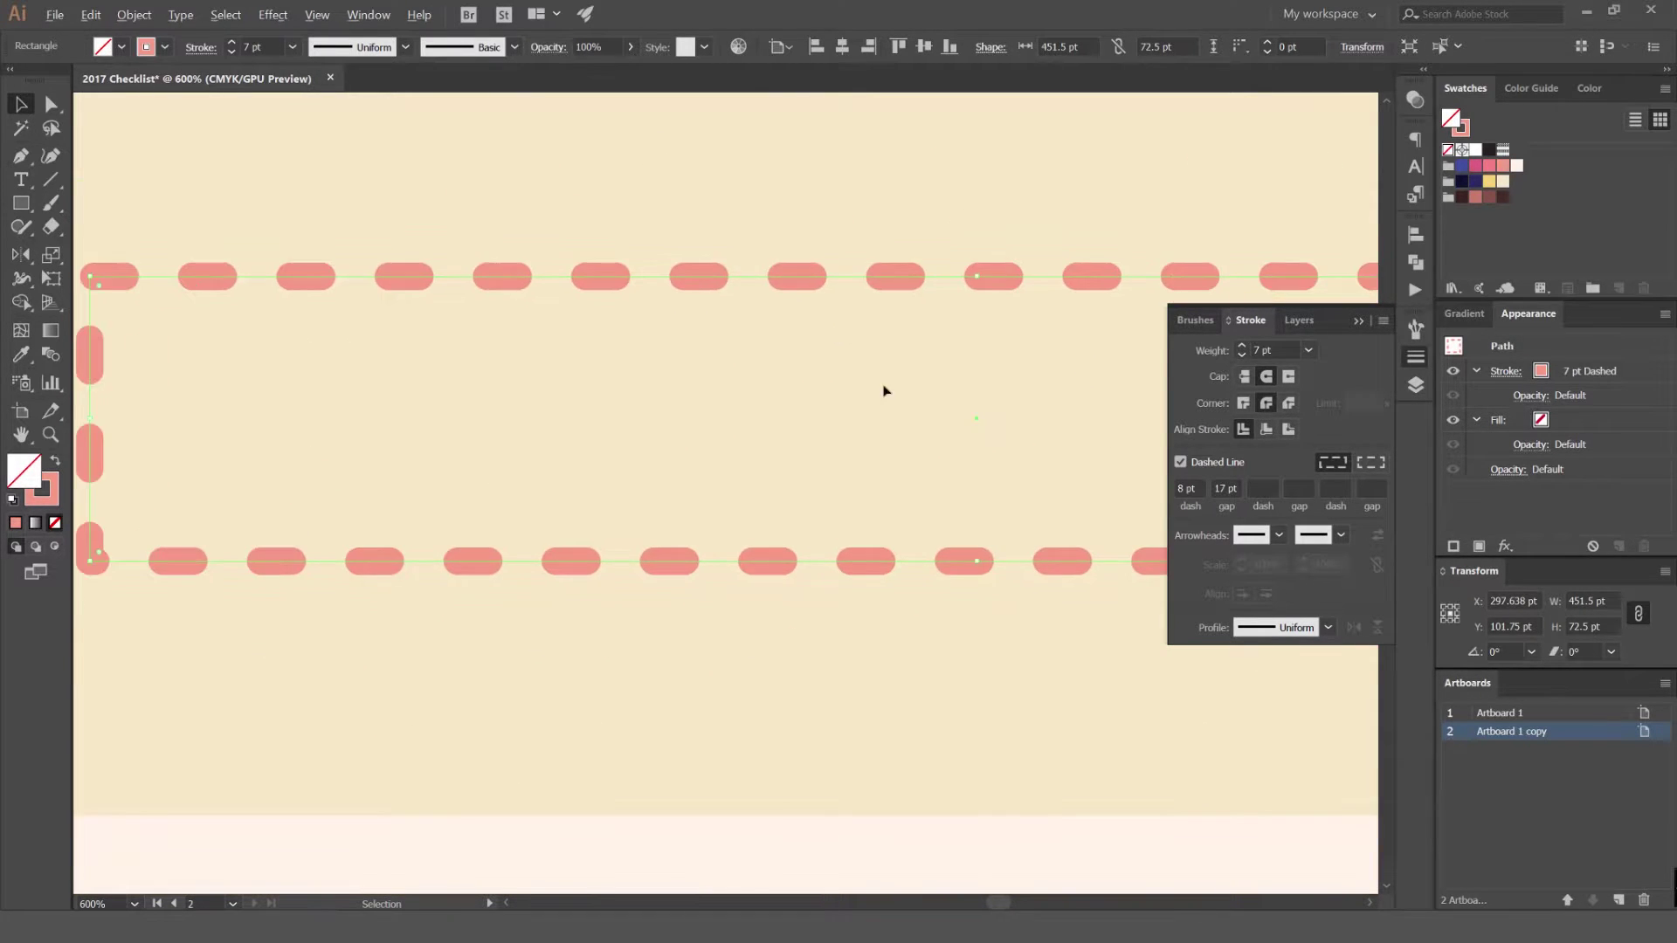
{"action": "scroll", "coordinate": [900, 392], "scroll_direction": "down", "scroll_amount": 2}
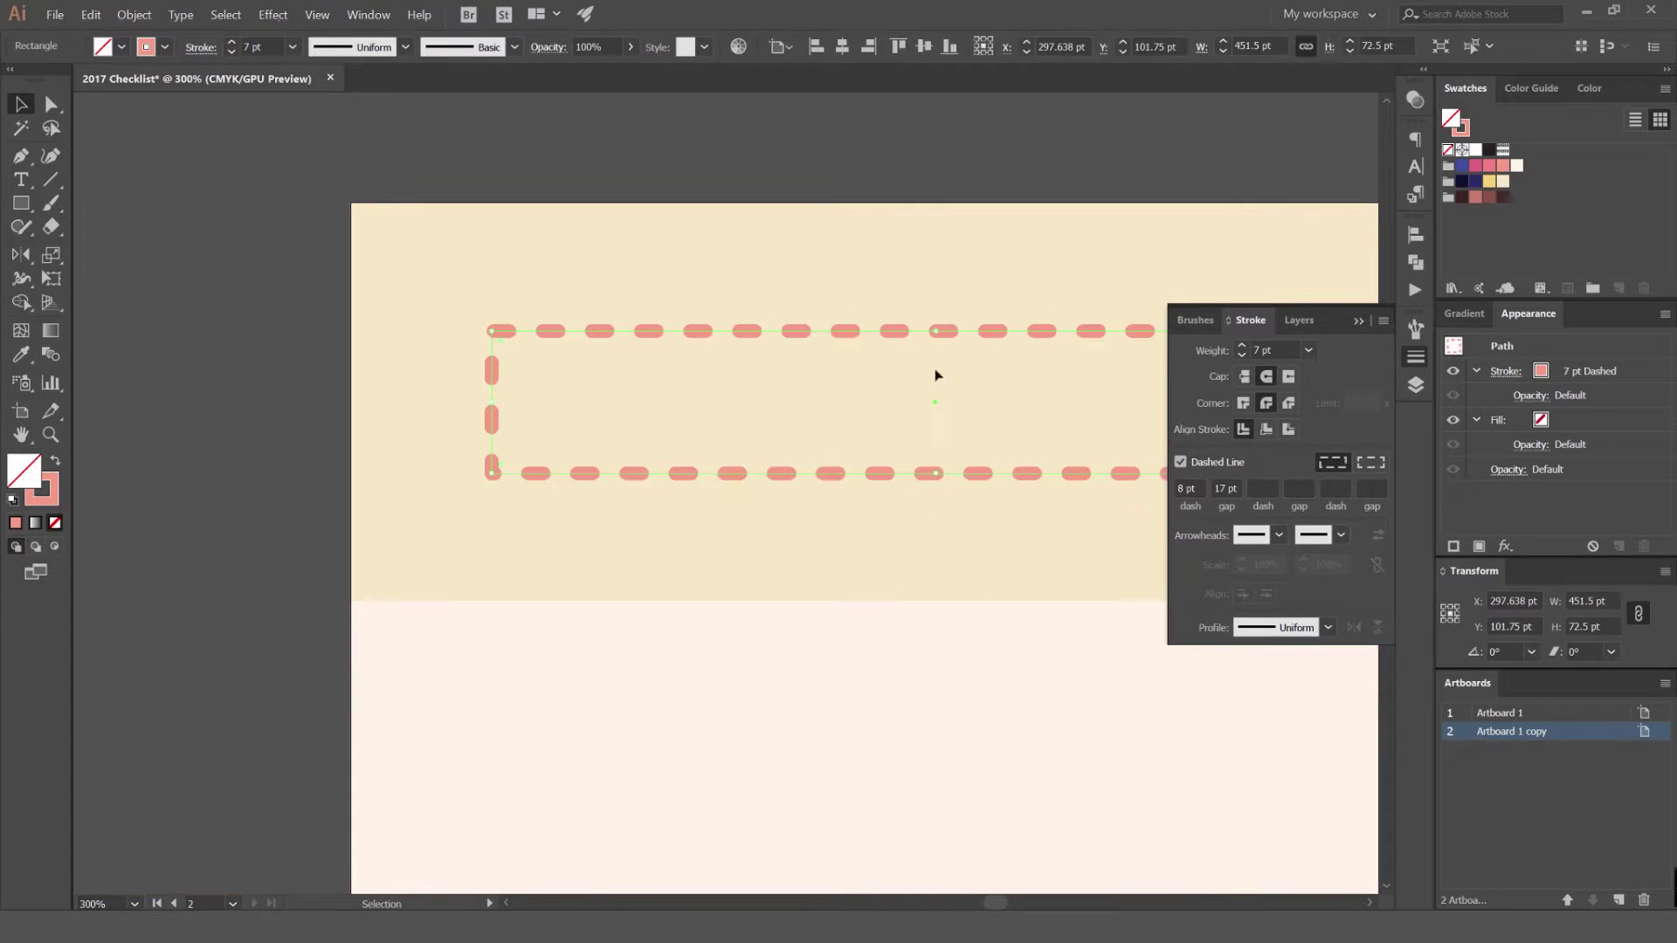
Align the outline's dashes to the title box's corners and path ends.
{"action": "left_click", "coordinate": [1370, 463]}
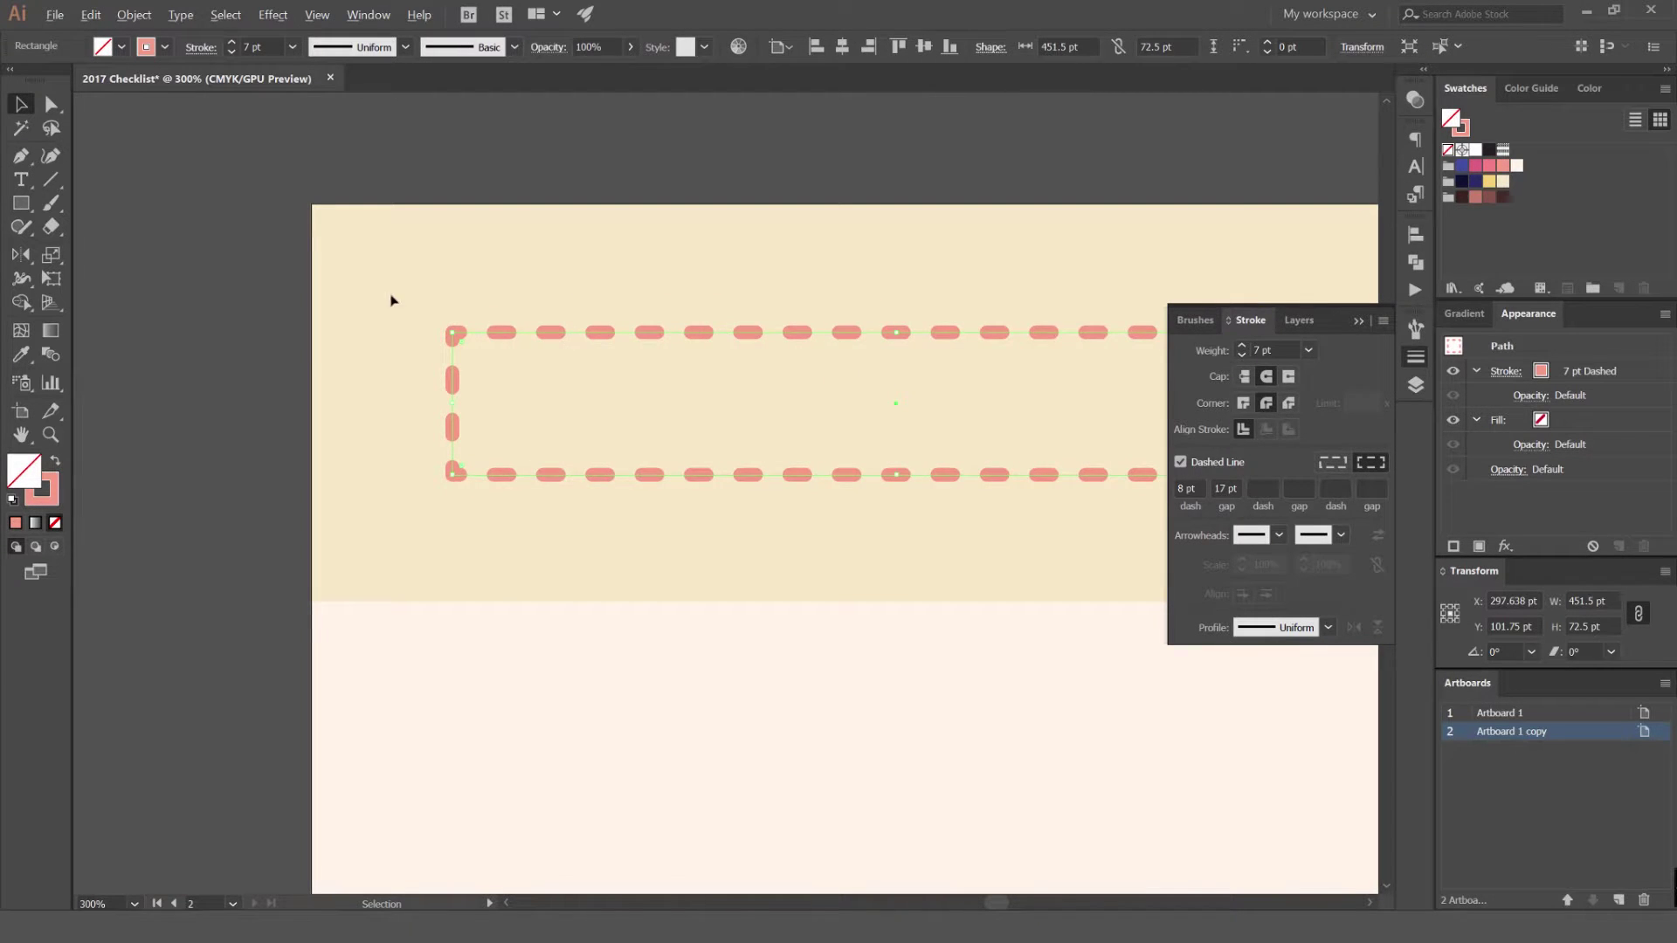
{"action": "scroll", "coordinate": [397, 300], "scroll_direction": "up", "scroll_amount": 5}
{"action": "left_click", "coordinate": [1333, 462]}
{"action": "left_click", "coordinate": [1370, 465]}
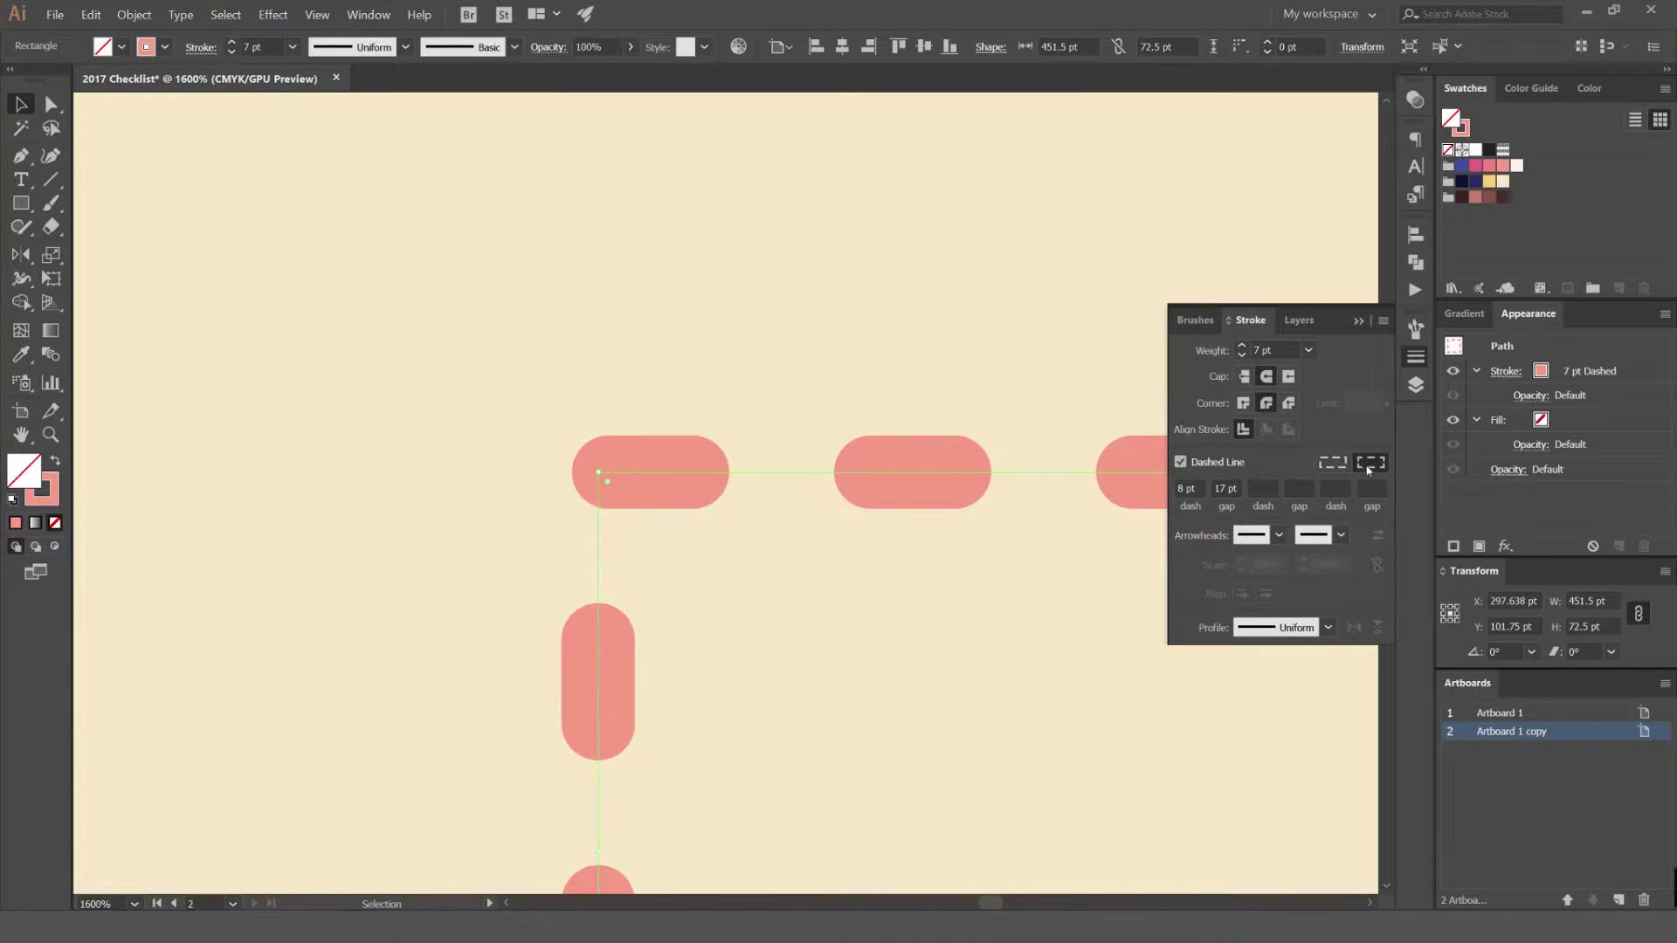
{"action": "scroll", "coordinate": [592, 315], "scroll_direction": "down", "scroll_amount": 4}
{"action": "scroll", "coordinate": [489, 312], "scroll_direction": "down", "scroll_amount": 1}
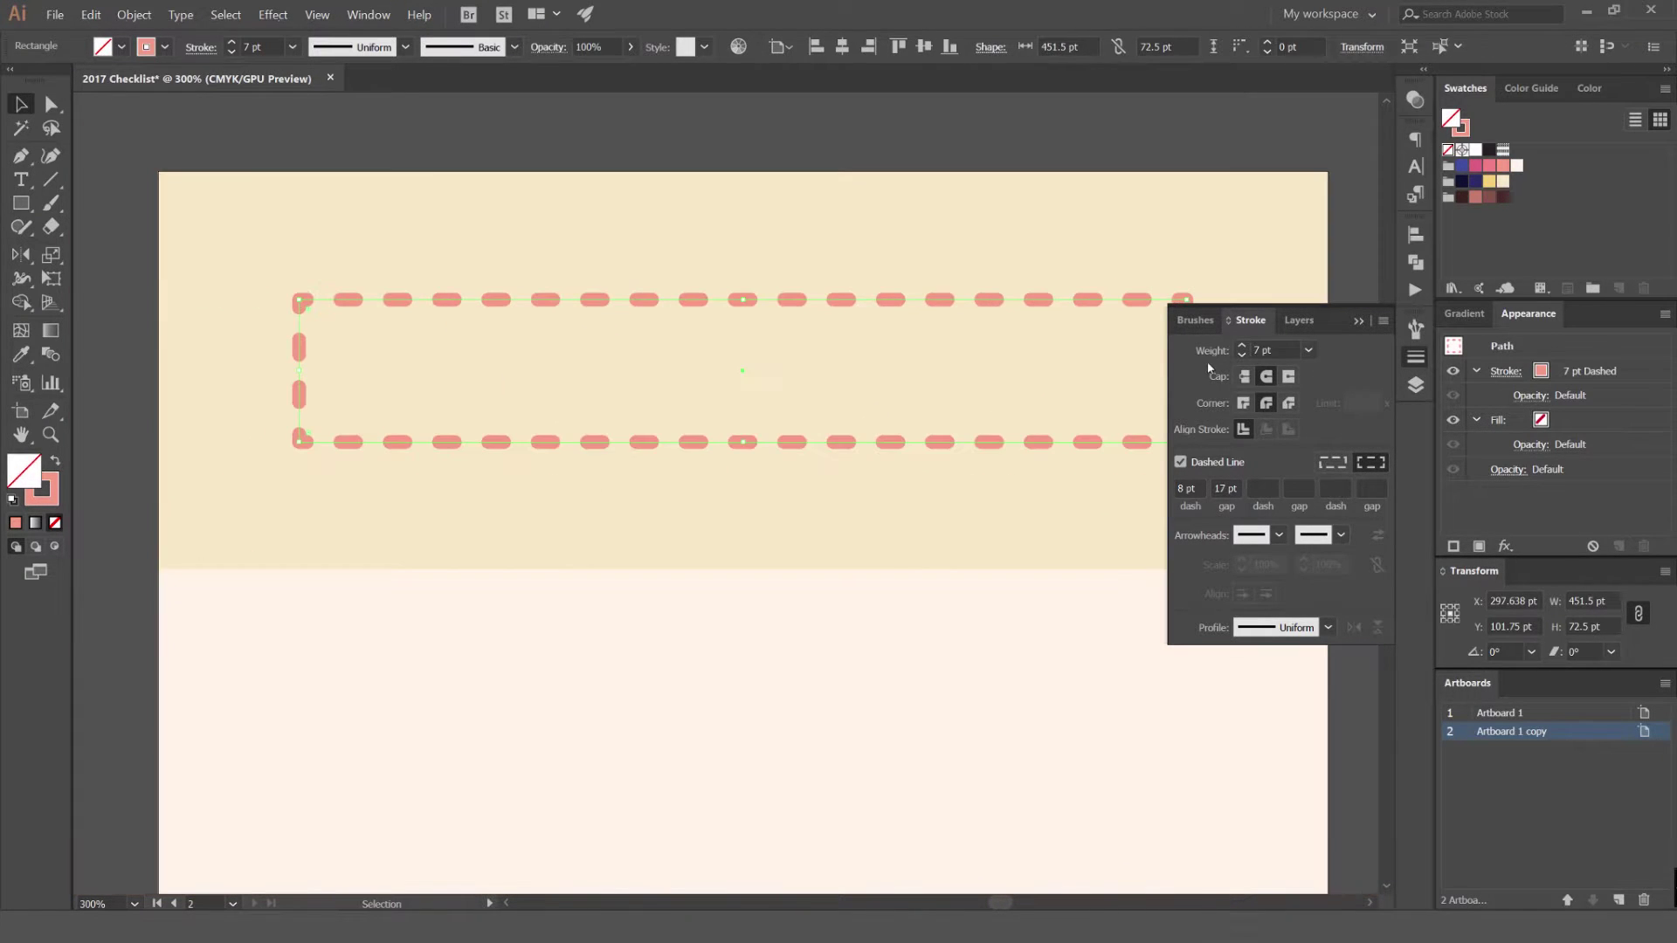
Set the dashed outline's weight to 6 pt and its dash length to 10 pt.
{"action": "left_click", "coordinate": [1243, 357]}
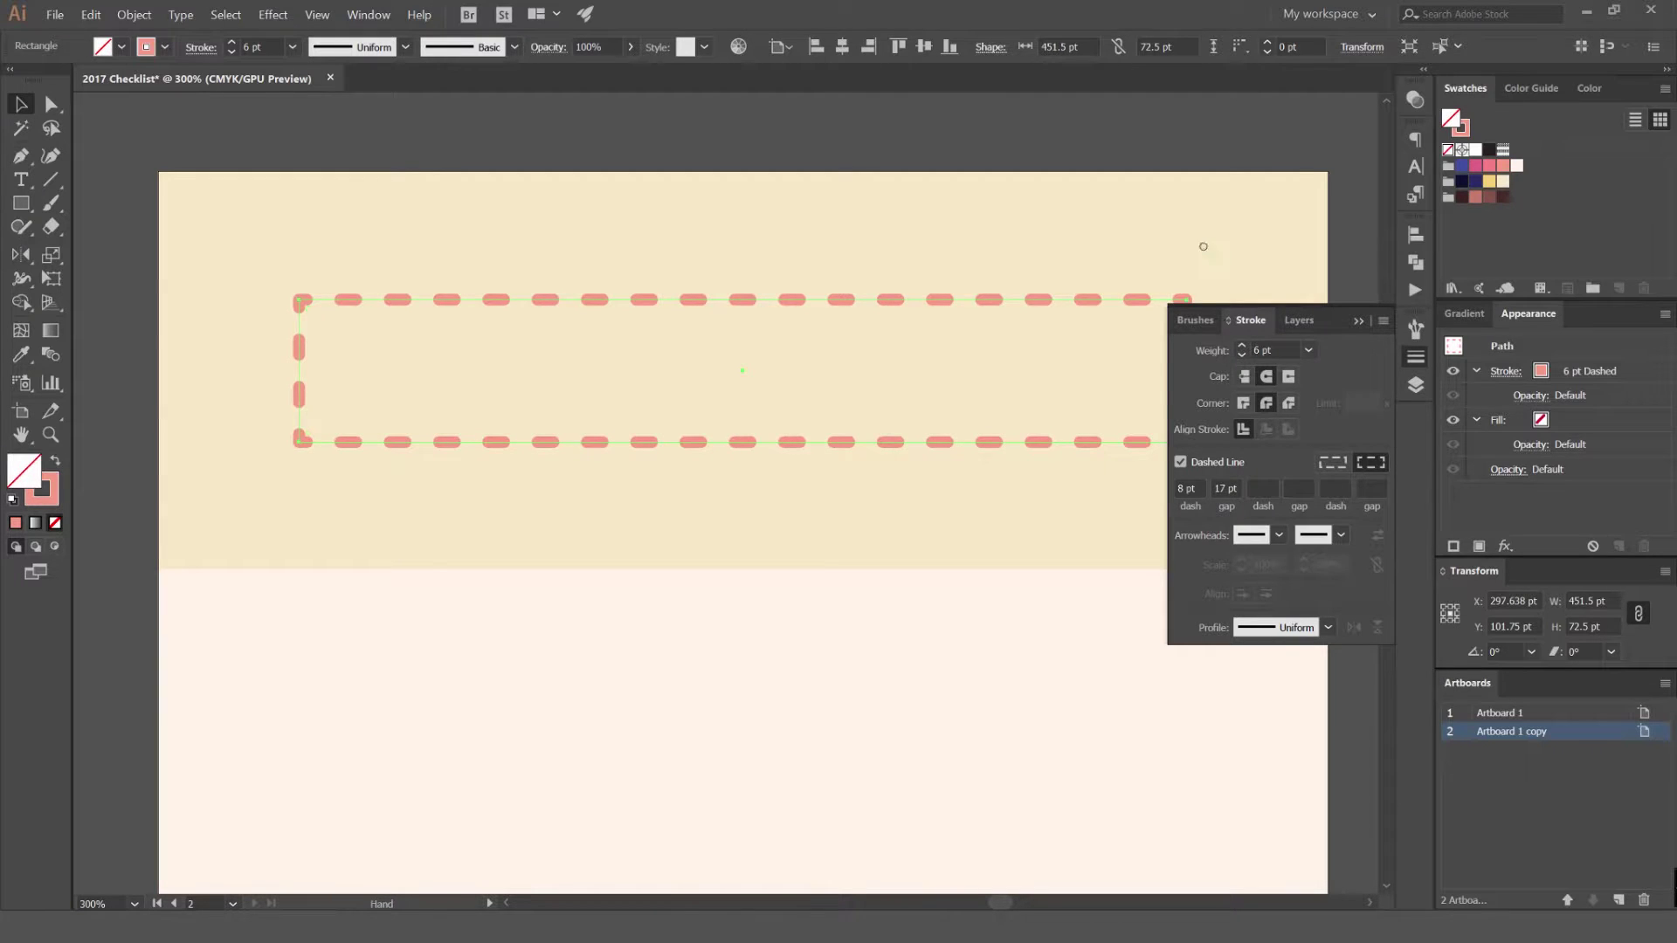
{"action": "left_click_drag", "start_coordinate": [1218, 244], "coordinate": [1173, 242]}
{"action": "scroll", "coordinate": [1190, 489], "scroll_direction": "up", "scroll_amount": 1}
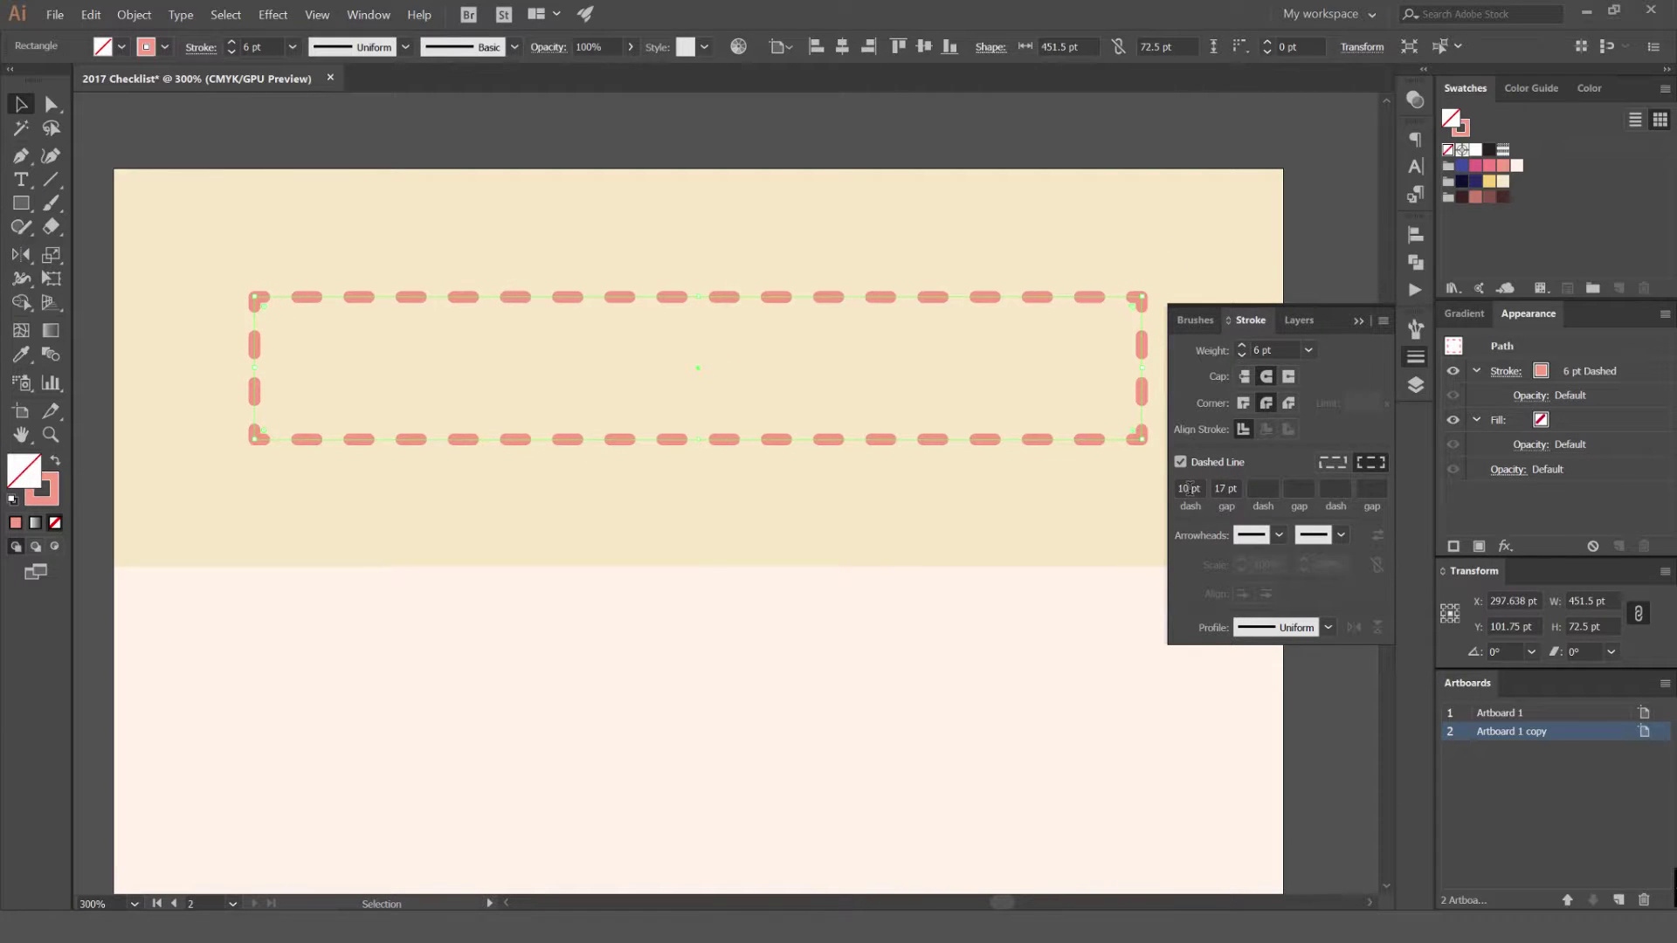
{"action": "left_click", "coordinate": [962, 658]}
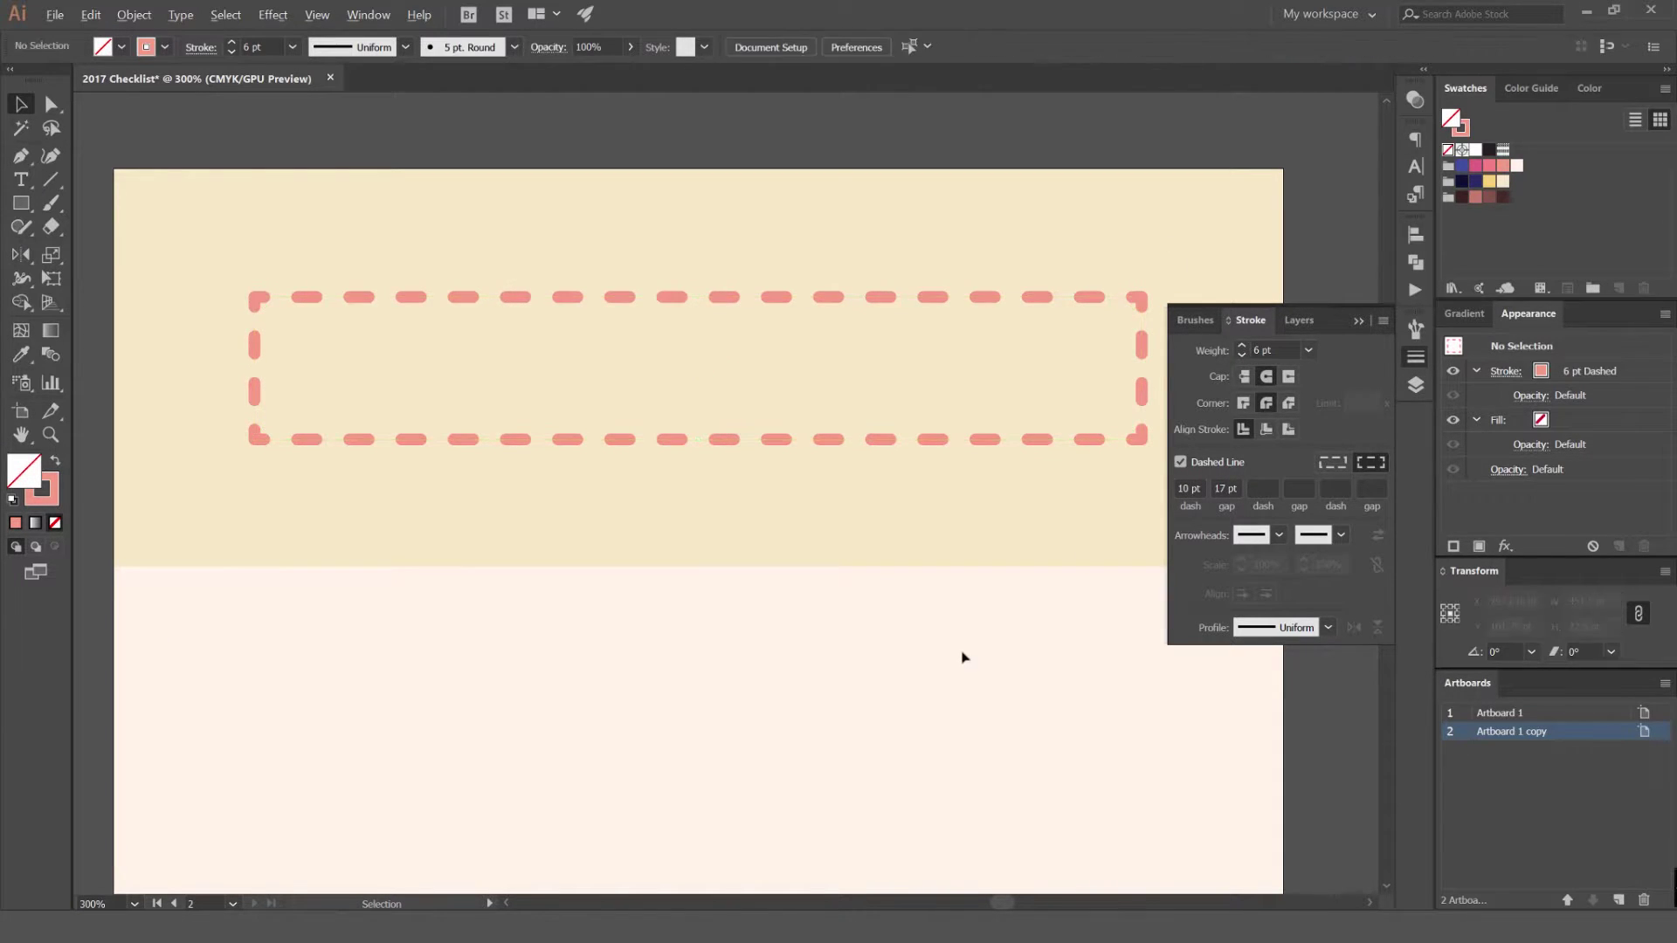
{"action": "scroll", "coordinate": [962, 655], "scroll_direction": "down", "scroll_amount": 1}
{"action": "left_click_drag", "start_coordinate": [951, 547], "coordinate": [875, 510]}
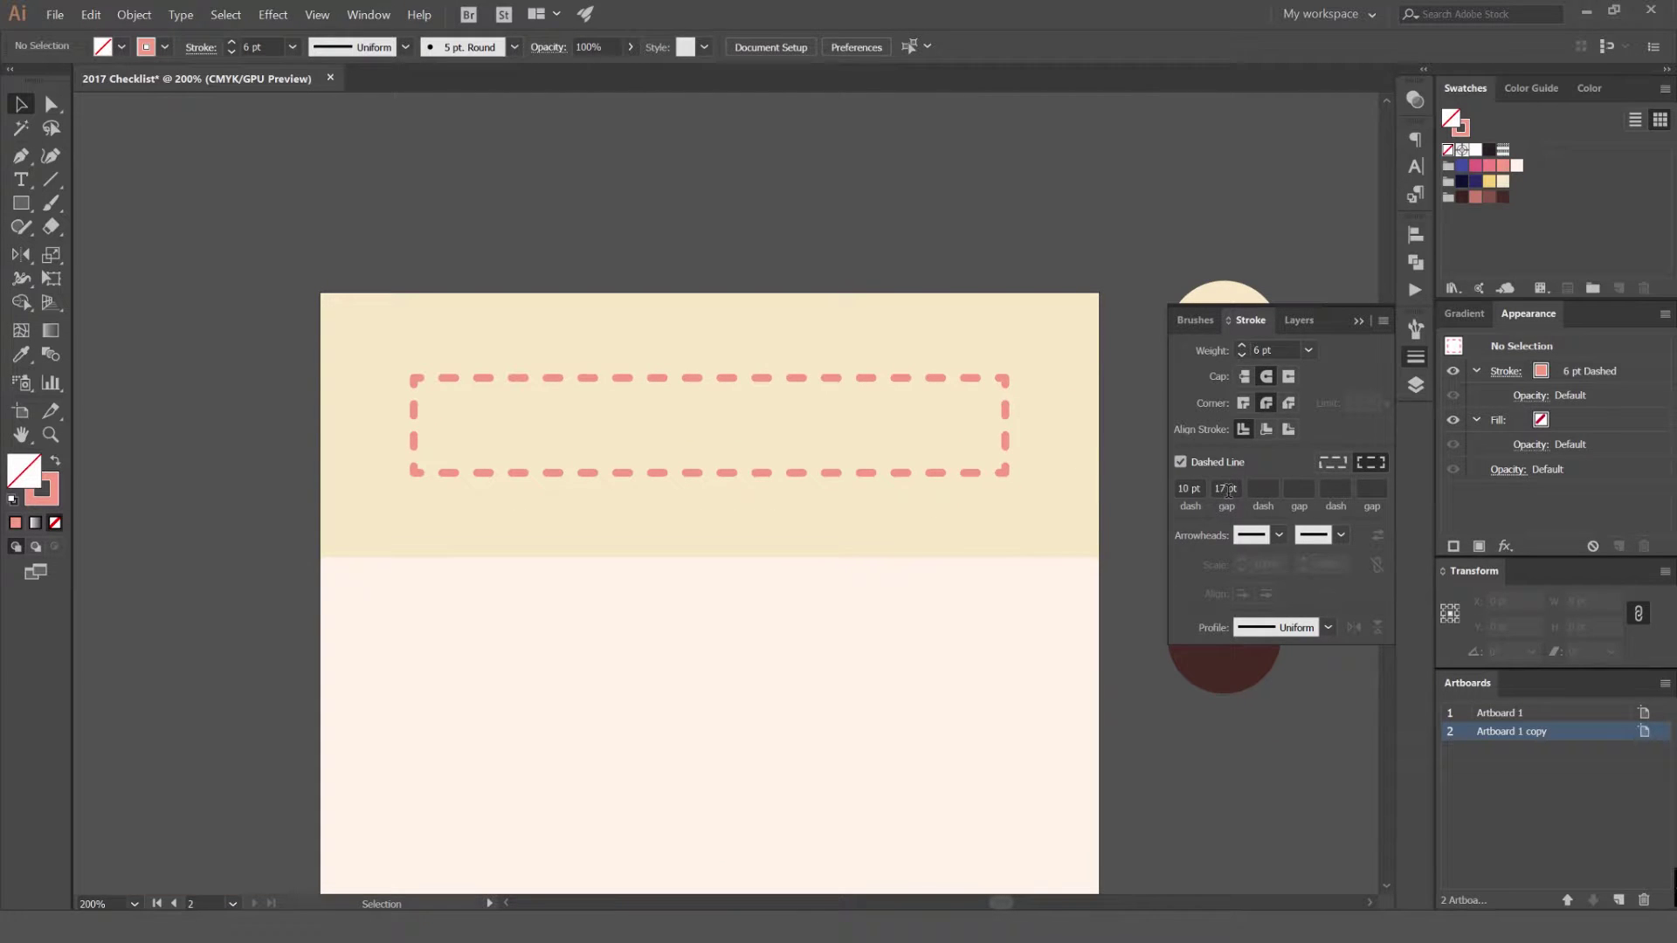
Fill the dashed title box with white.
{"action": "left_click", "coordinate": [707, 376]}
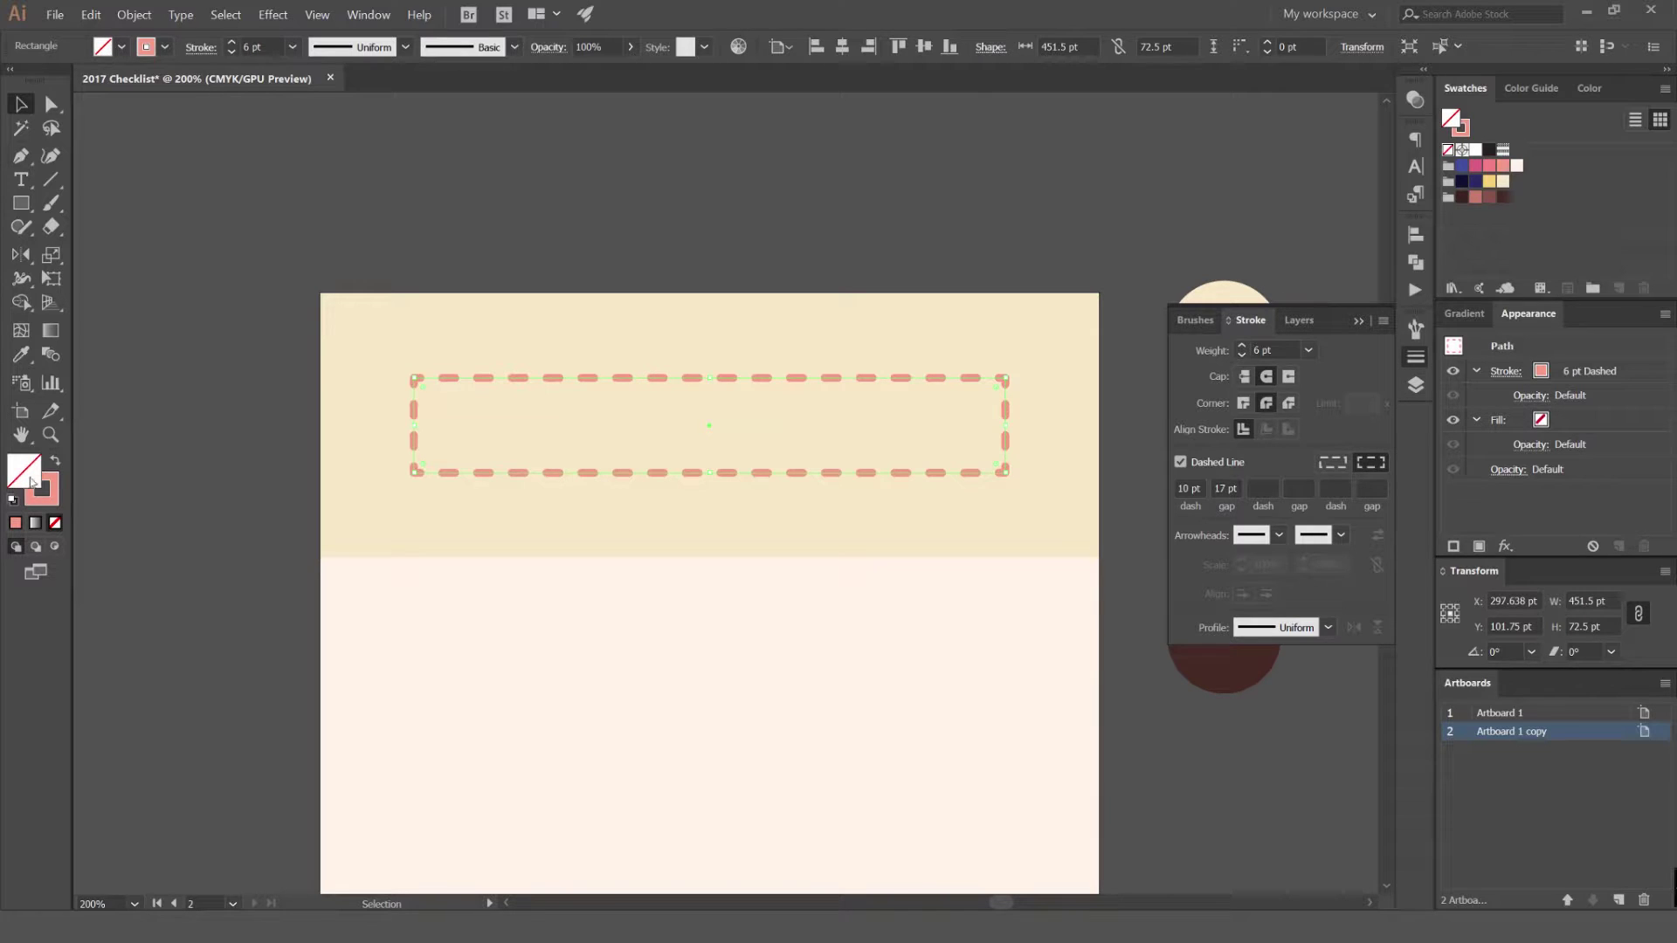
{"action": "left_click", "coordinate": [1476, 150]}
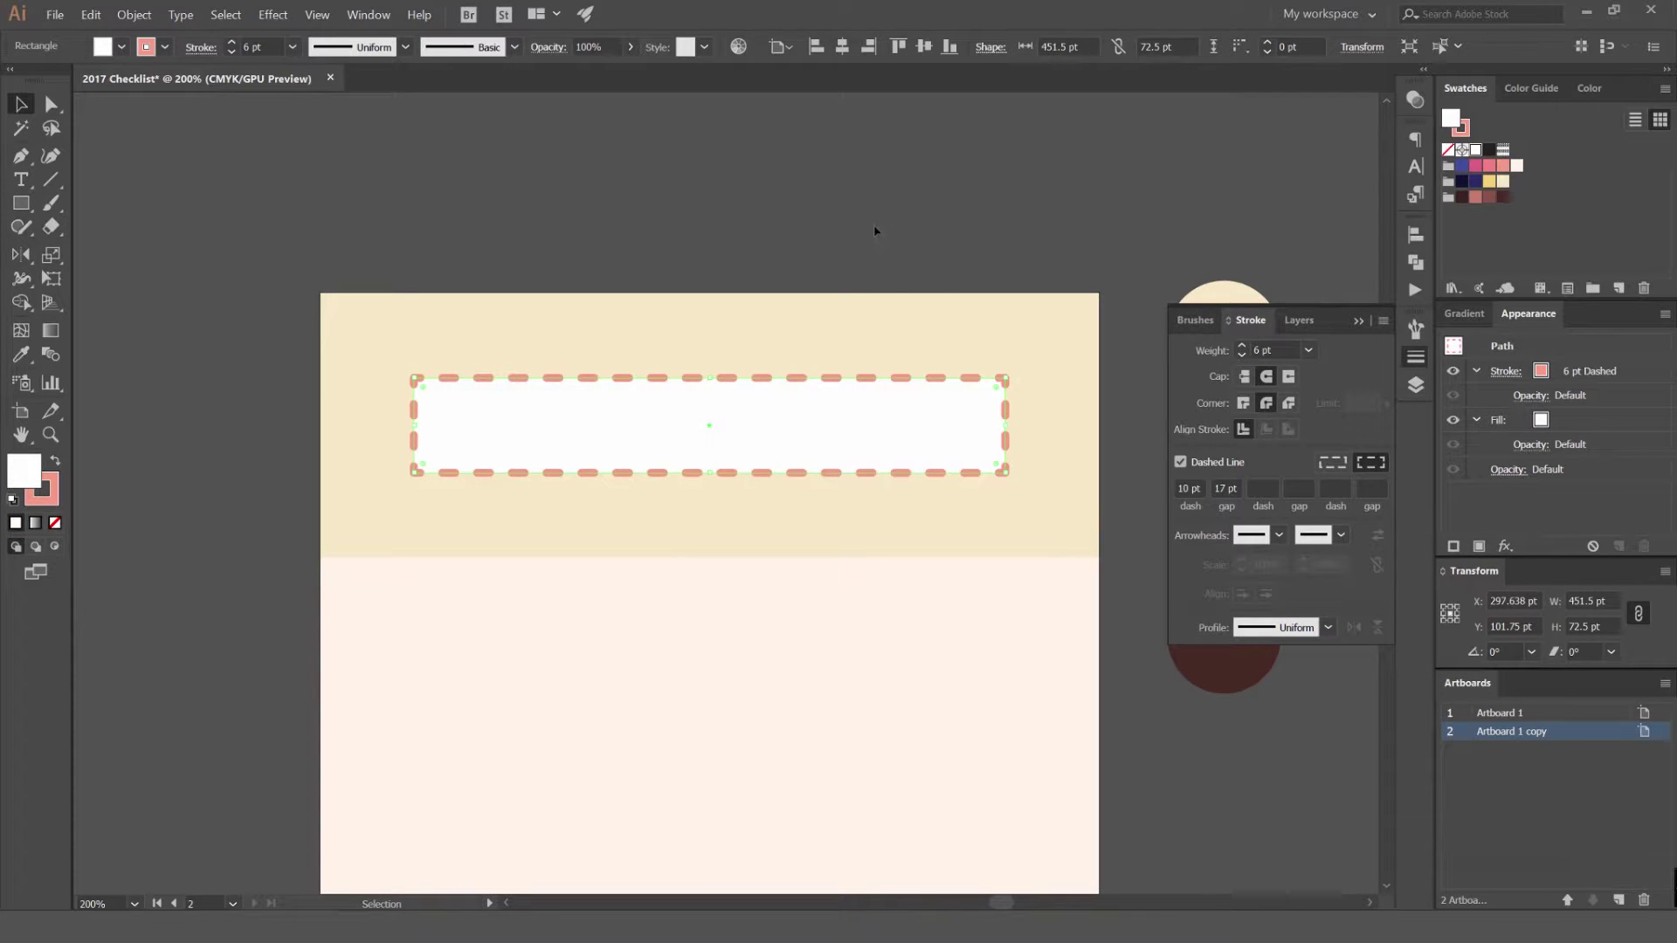
{"action": "left_click", "coordinate": [875, 233]}
{"action": "scroll", "coordinate": [901, 306], "scroll_direction": "down", "scroll_amount": 1}
{"action": "scroll", "coordinate": [945, 279], "scroll_direction": "down", "scroll_amount": 3}
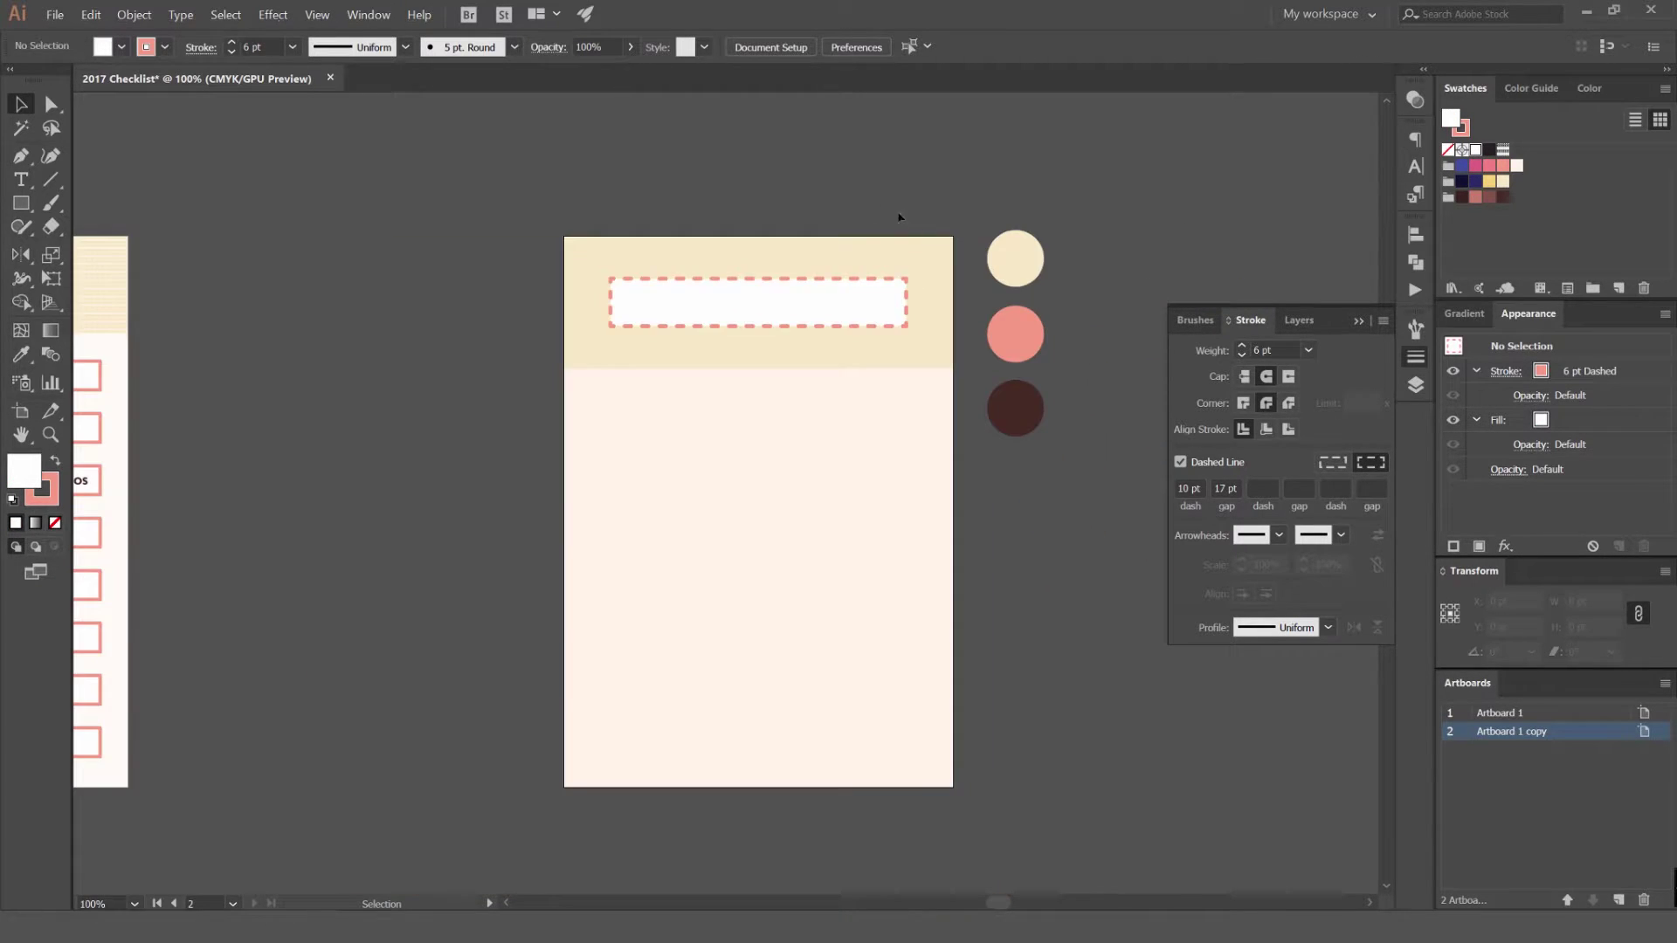
Add the title text "2017 GOAL CHECKLIST" in capitals inside the white dashed box.
{"action": "scroll", "coordinate": [829, 261], "scroll_direction": "up", "scroll_amount": 3}
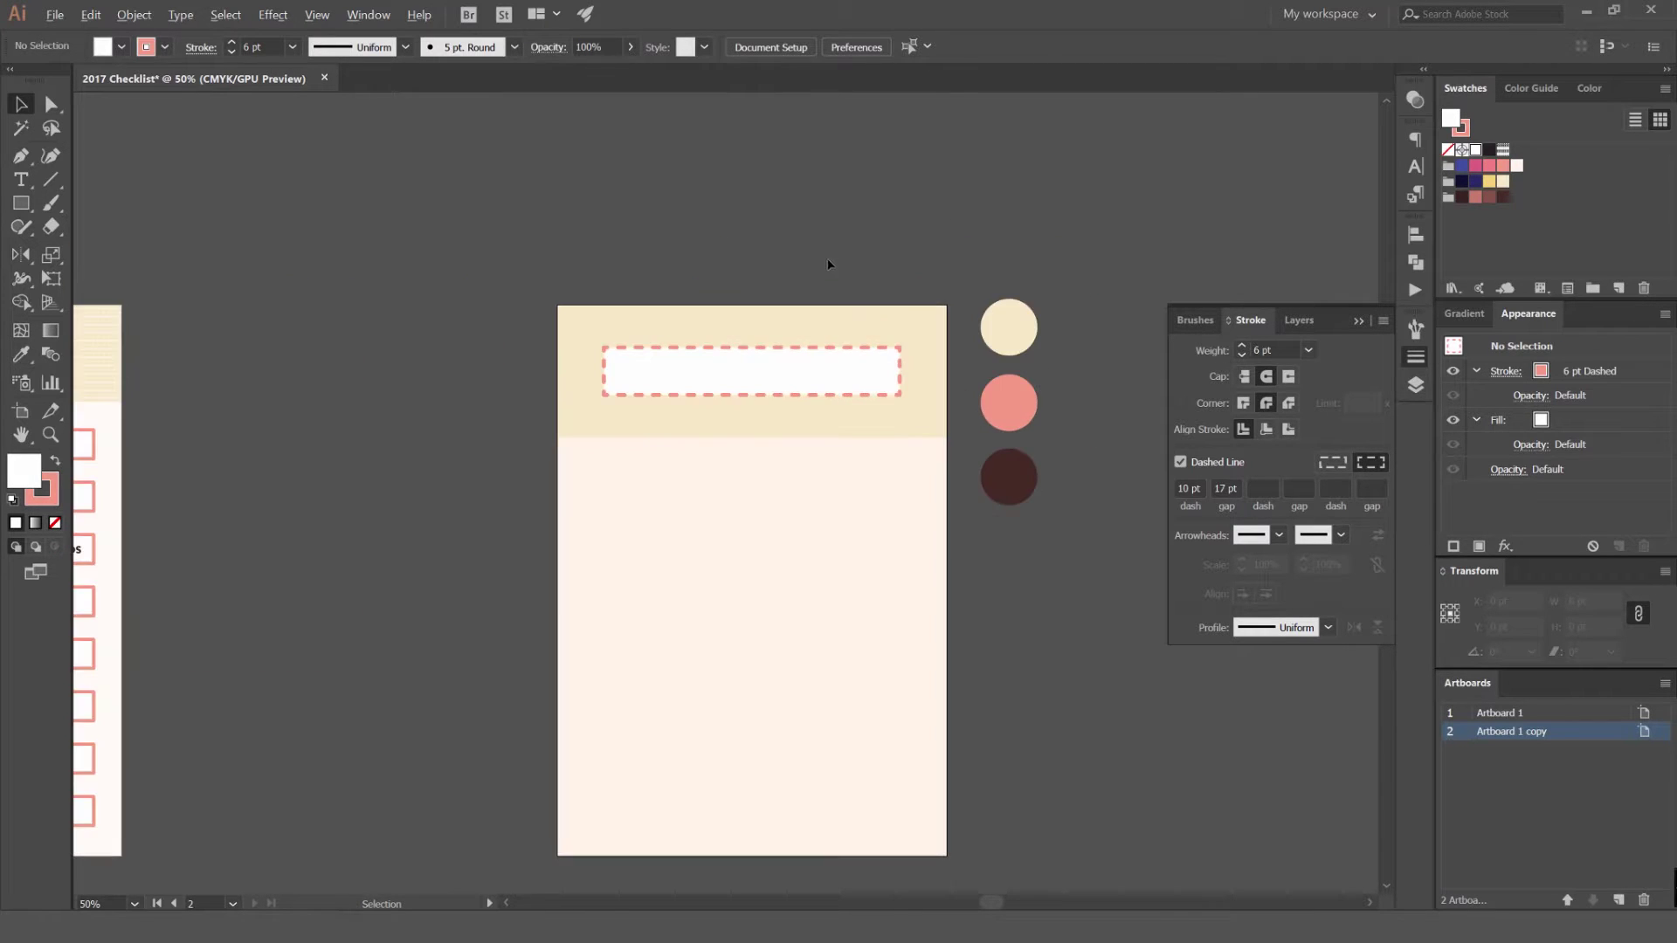
{"action": "scroll", "coordinate": [685, 254], "scroll_direction": "up", "scroll_amount": 2}
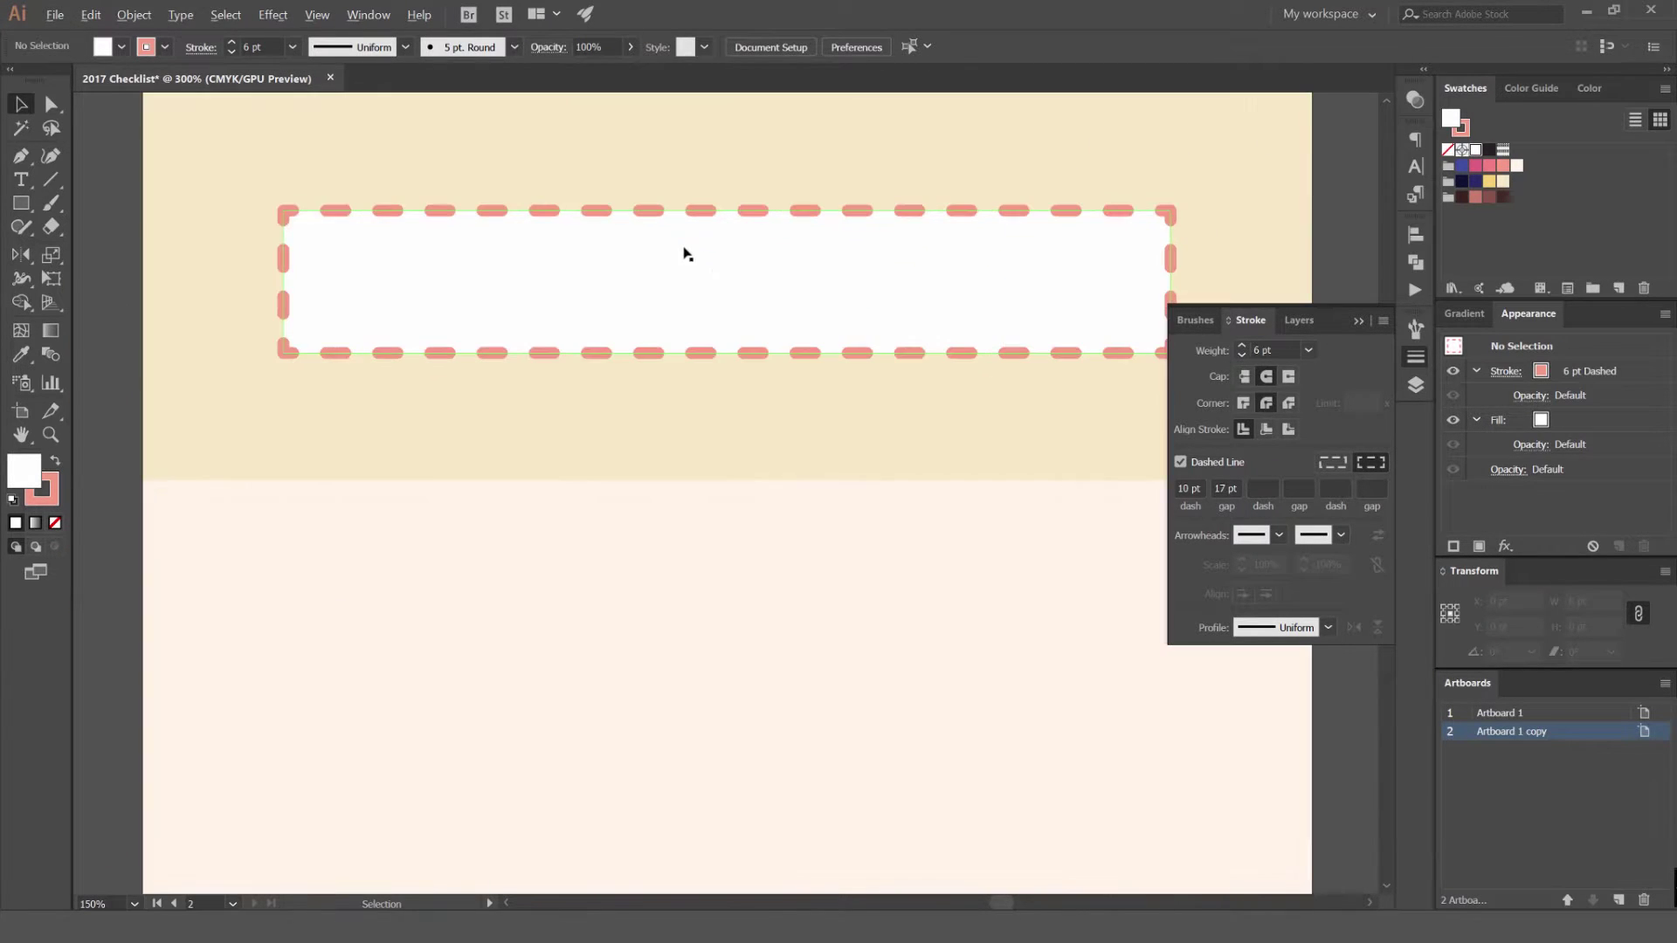
{"action": "scroll", "coordinate": [775, 498], "scroll_direction": "left", "scroll_amount": 2}
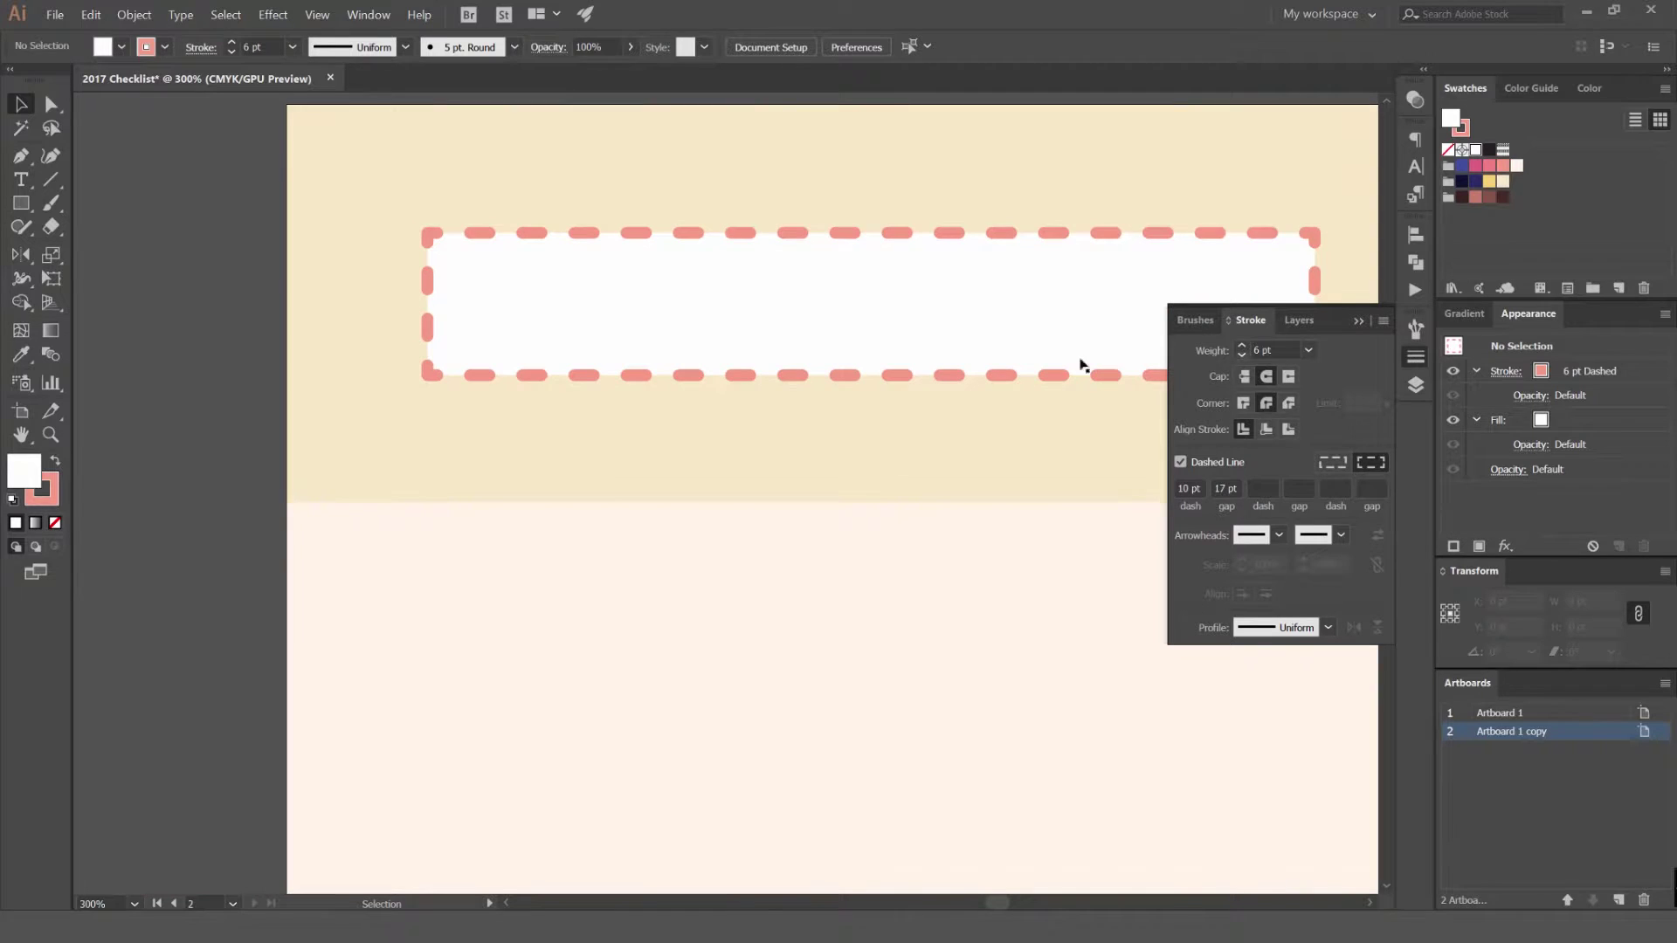
{"action": "scroll", "coordinate": [655, 380], "scroll_direction": "left", "scroll_amount": 2}
{"action": "scroll", "coordinate": [655, 379], "scroll_direction": "up", "scroll_amount": 1}
{"action": "key", "text": "t"}
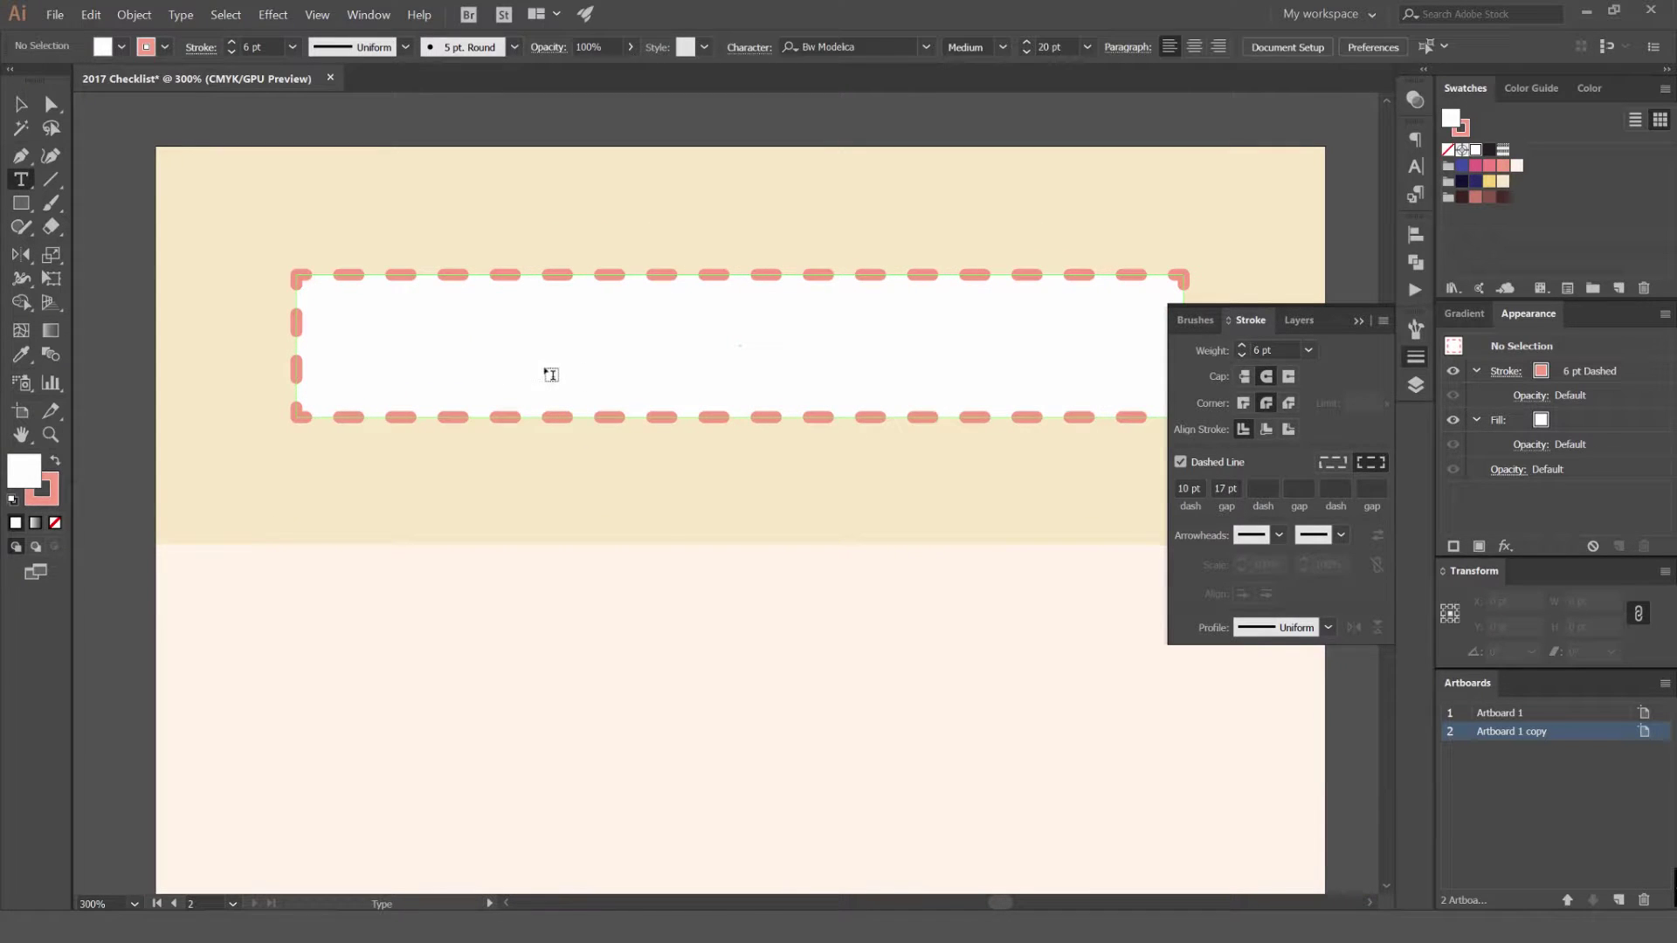
{"action": "left_click", "coordinate": [375, 358]}
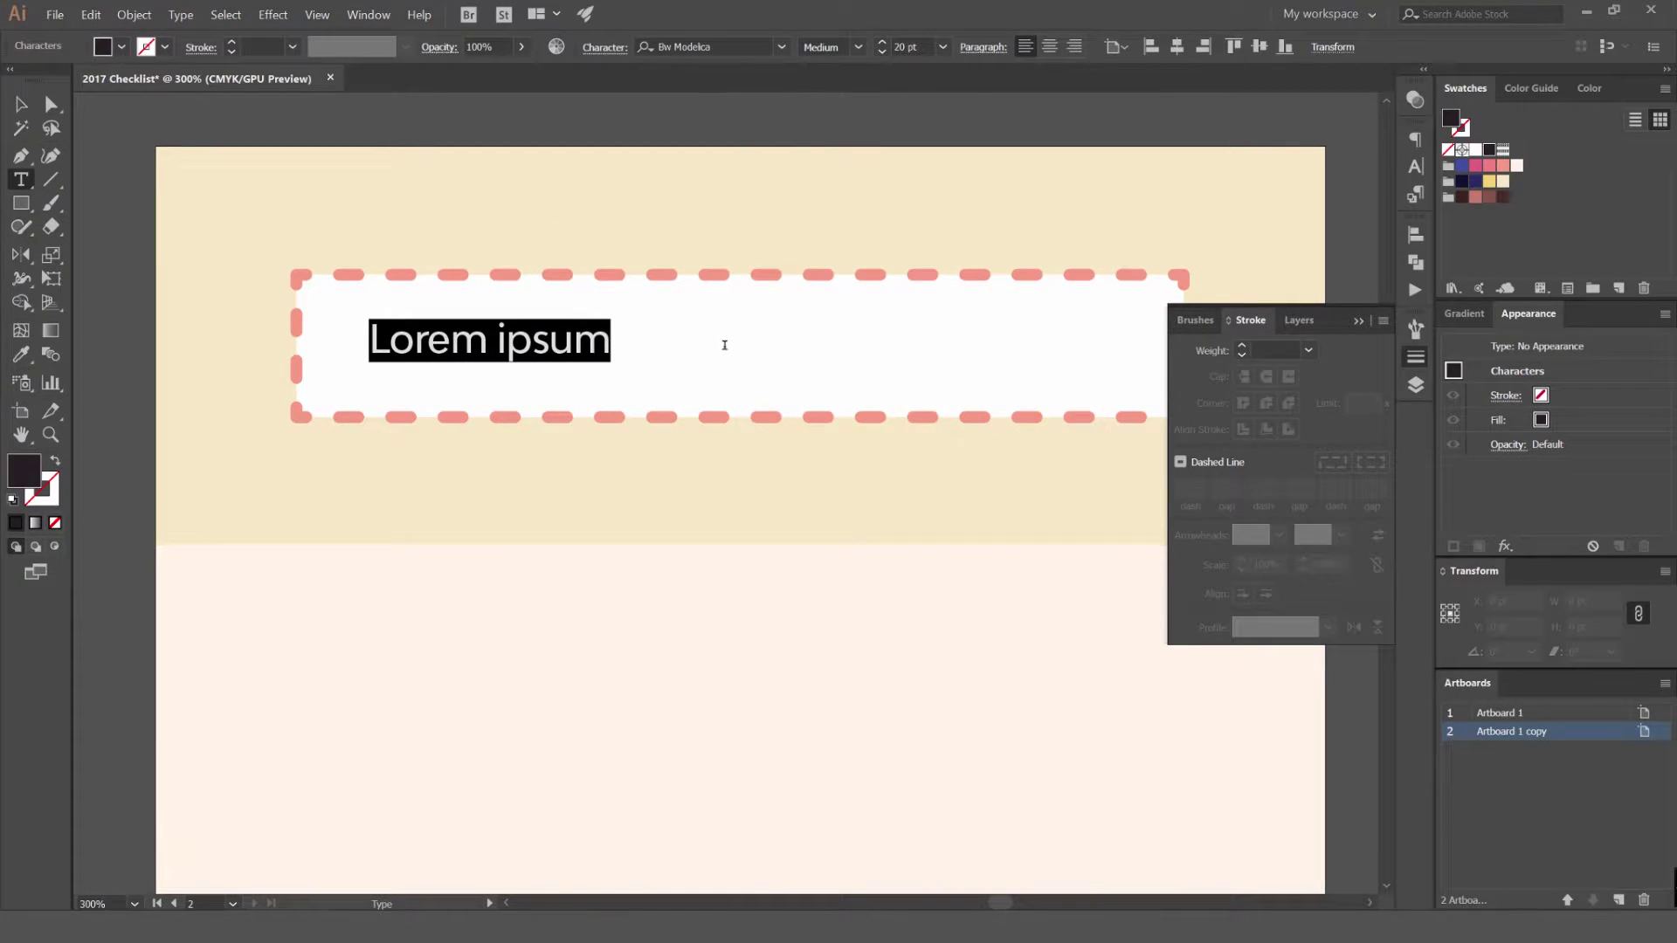
{"action": "type", "text": "2017"}
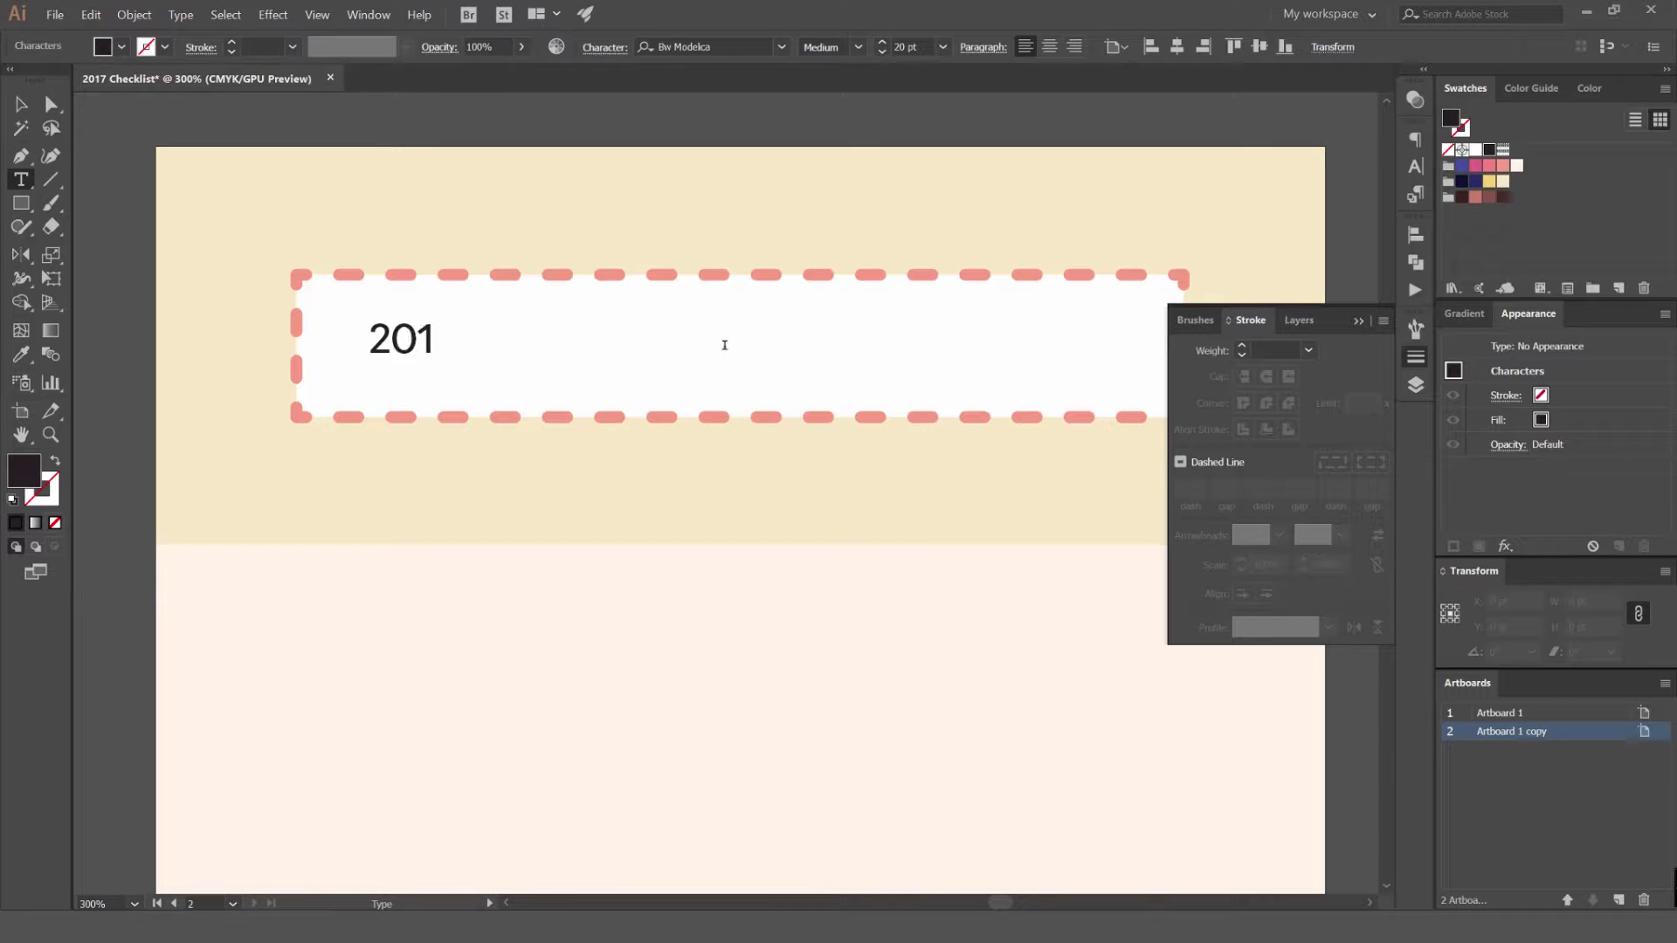
{"action": "key", "text": "BackSpace"}
{"action": "key", "text": "BackSpace"}
{"action": "key", "text": "BackSpace"}
{"action": "type", "text": "2"}
{"action": "key", "text": "BackSpace"}
{"action": "type", "text": "017 Goa"}
{"action": "key", "text": "BackSpace"}
{"action": "key", "text": "BackSpace"}
{"action": "type", "text": "OAL CHECKLIST"}
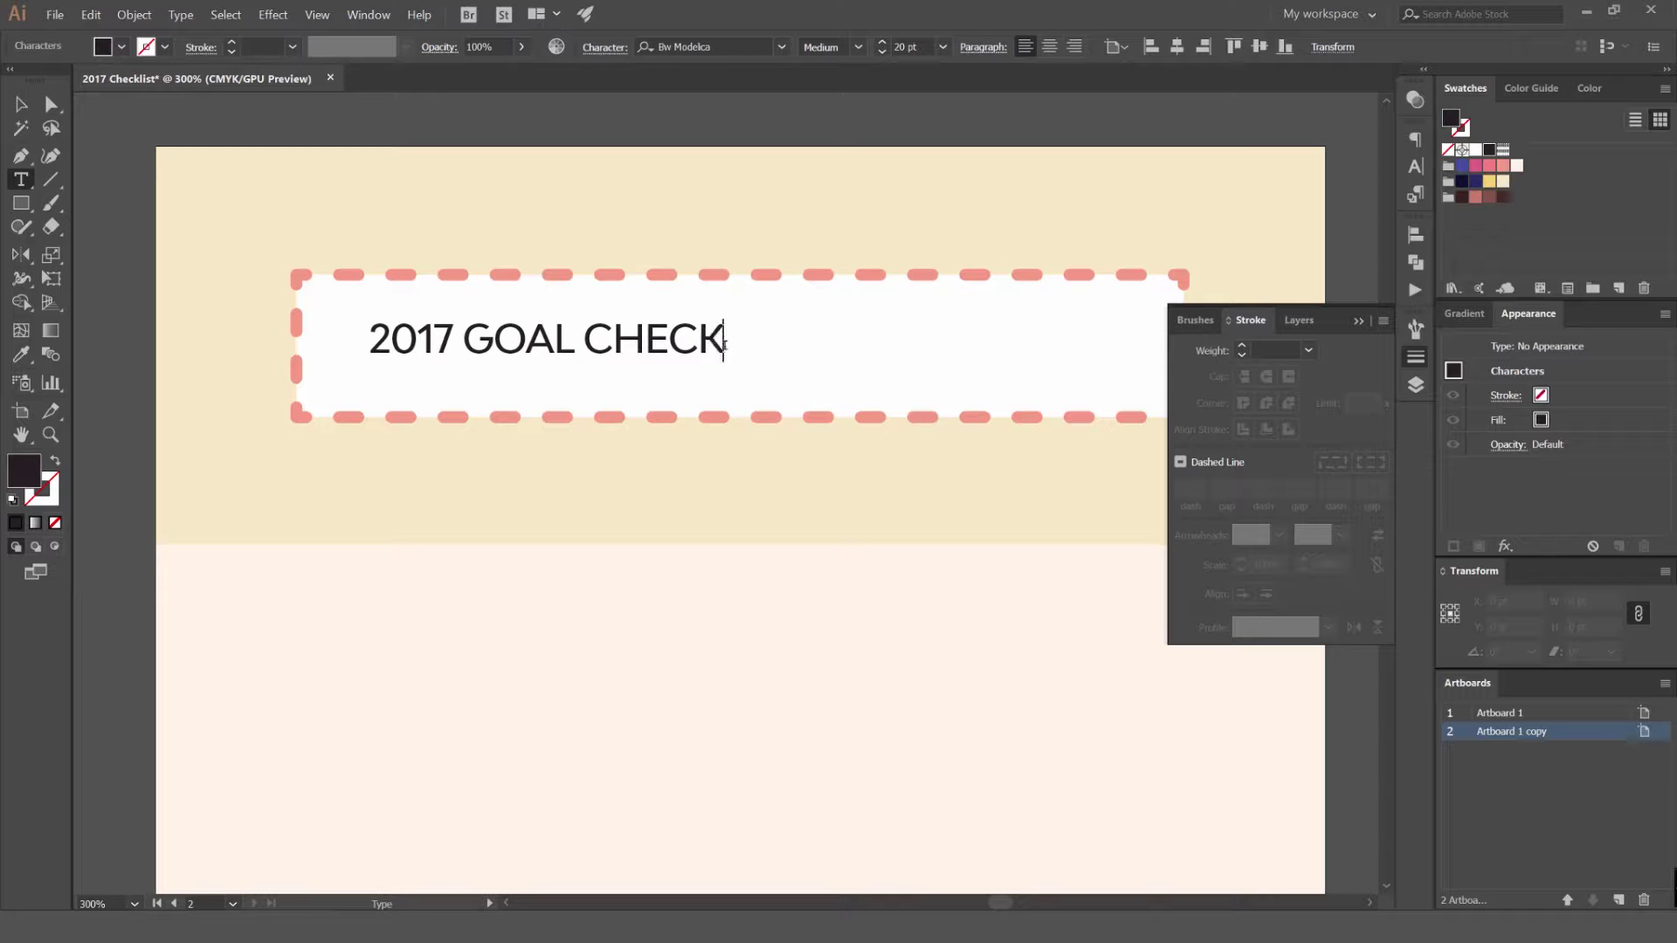
Enlarge the whole title text to about 34 pt so it nearly spans the dashed box.
{"action": "key", "text": "ctrl+a"}
{"action": "key", "text": "ctrl+shift+period"}
{"action": "key", "text": "ctrl+shift+period"}
{"action": "key", "text": "ctrl+shift+period"}
{"action": "key", "text": "ctrl+shift+period"}
{"action": "key", "text": "ctrl+shift+period"}
{"action": "key", "text": "ctrl+shift+period"}
{"action": "key", "text": "ctrl+shift+period"}
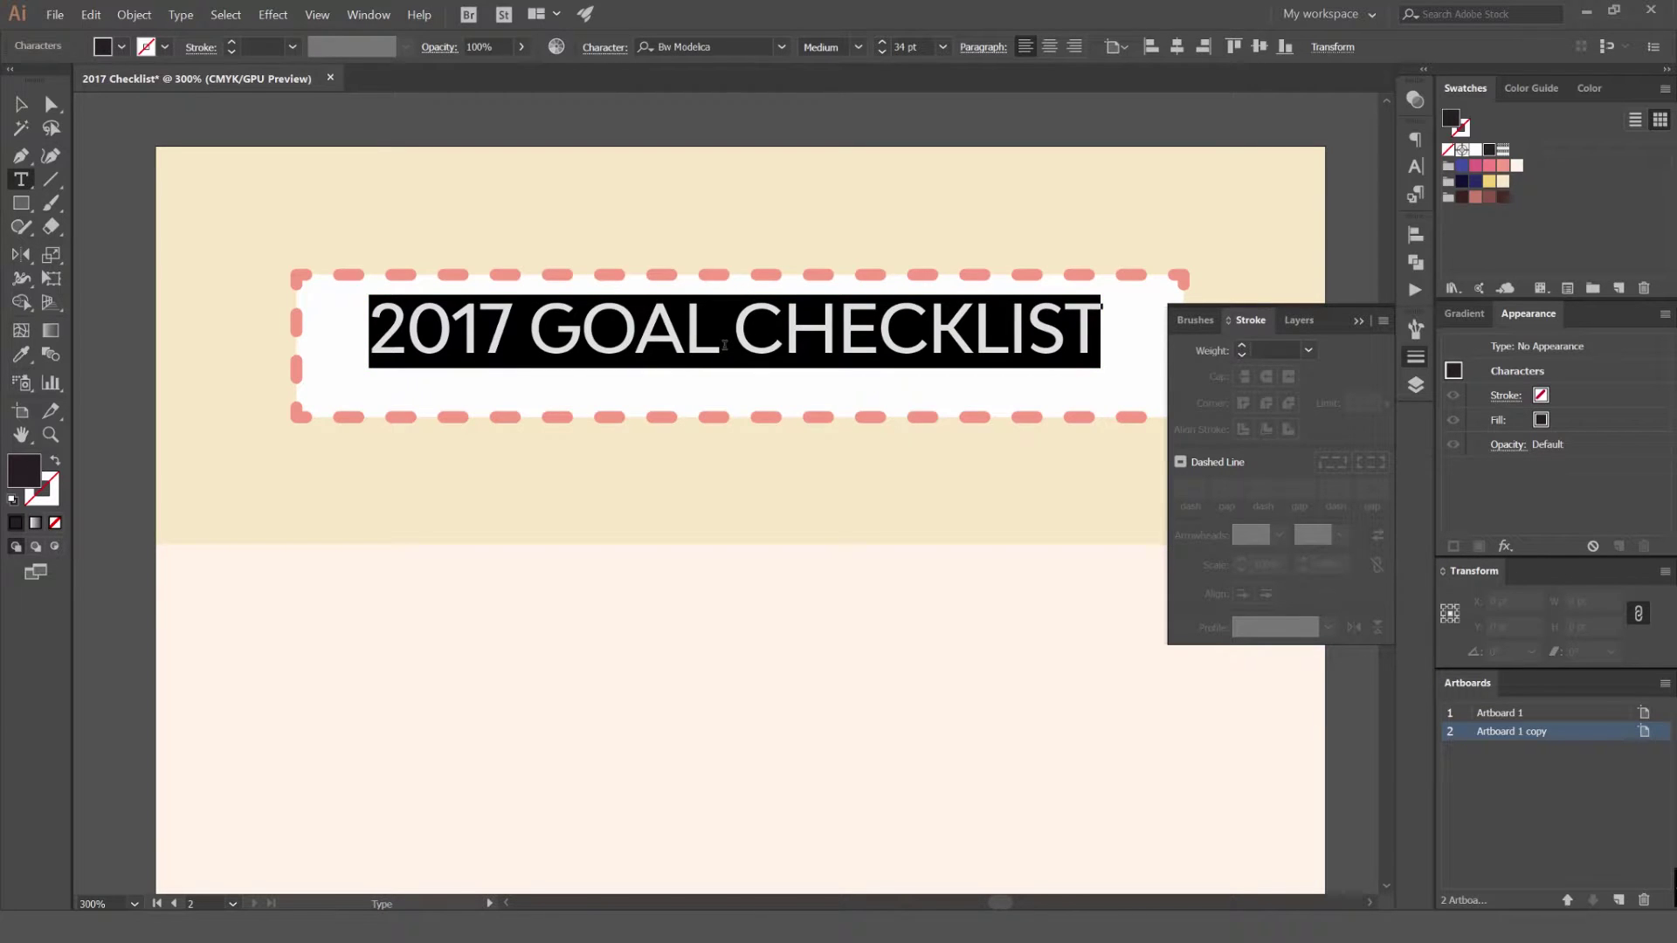
{"action": "key", "text": "ctrl+shift+period"}
{"action": "key", "text": "ctrl+shift+comma"}
{"action": "key", "text": "ctrl+shift+comma"}
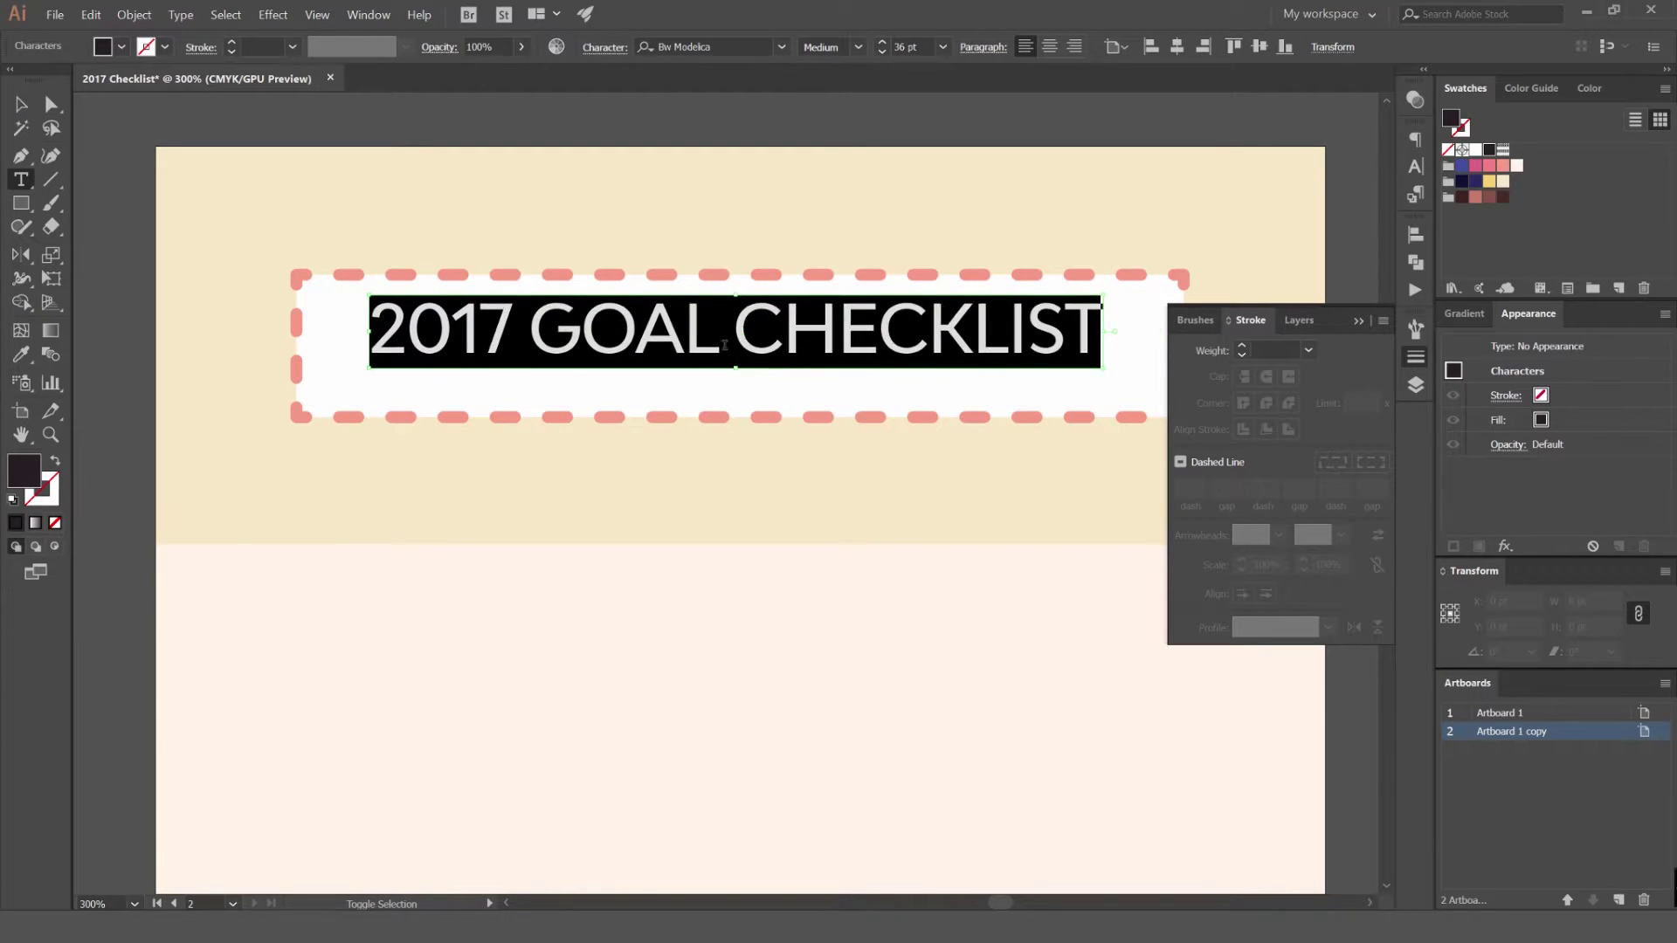
Resize the whole title text to 32 pt so it fits inside the dashed box.
{"action": "key", "text": "ctrl+shift+comma"}
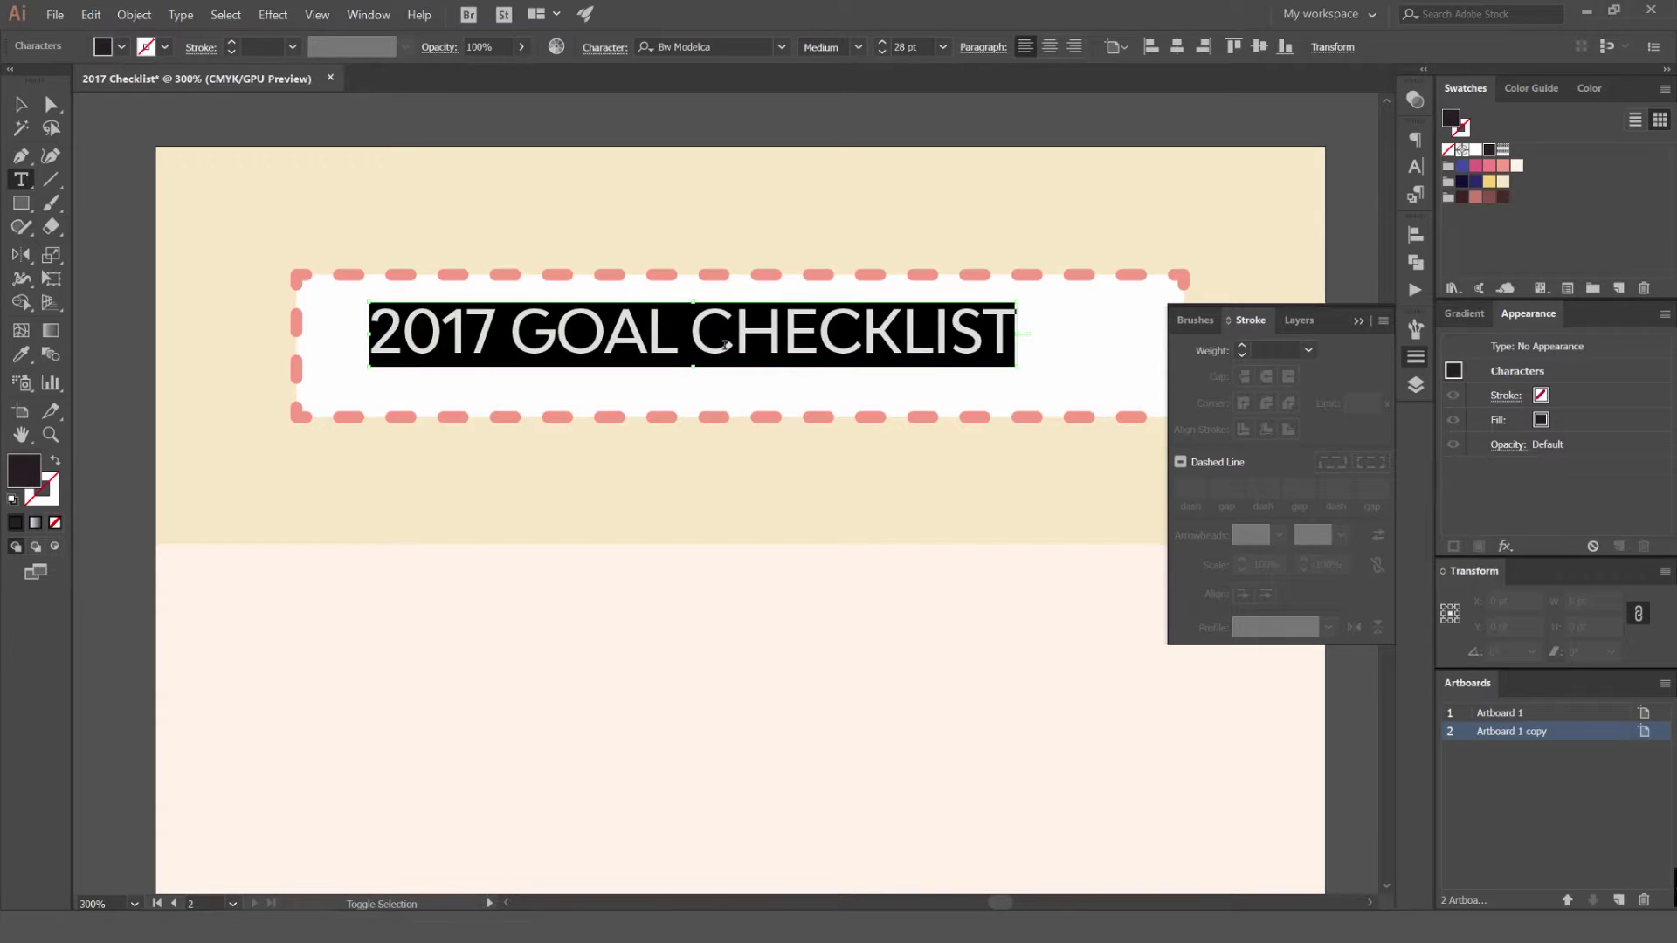
{"action": "key", "text": "ctrl+shift+comma"}
{"action": "key", "text": "ctrl+shift+comma"}
{"action": "key", "text": "ctrl+shift+comma"}
{"action": "key", "text": "ctrl+shift+comma"}
{"action": "key", "text": "ctrl+shift+comma"}
{"action": "key", "text": "ctrl+shift+period"}
{"action": "key", "text": "ctrl+shift+period"}
{"action": "key", "text": "ctrl+shift+period"}
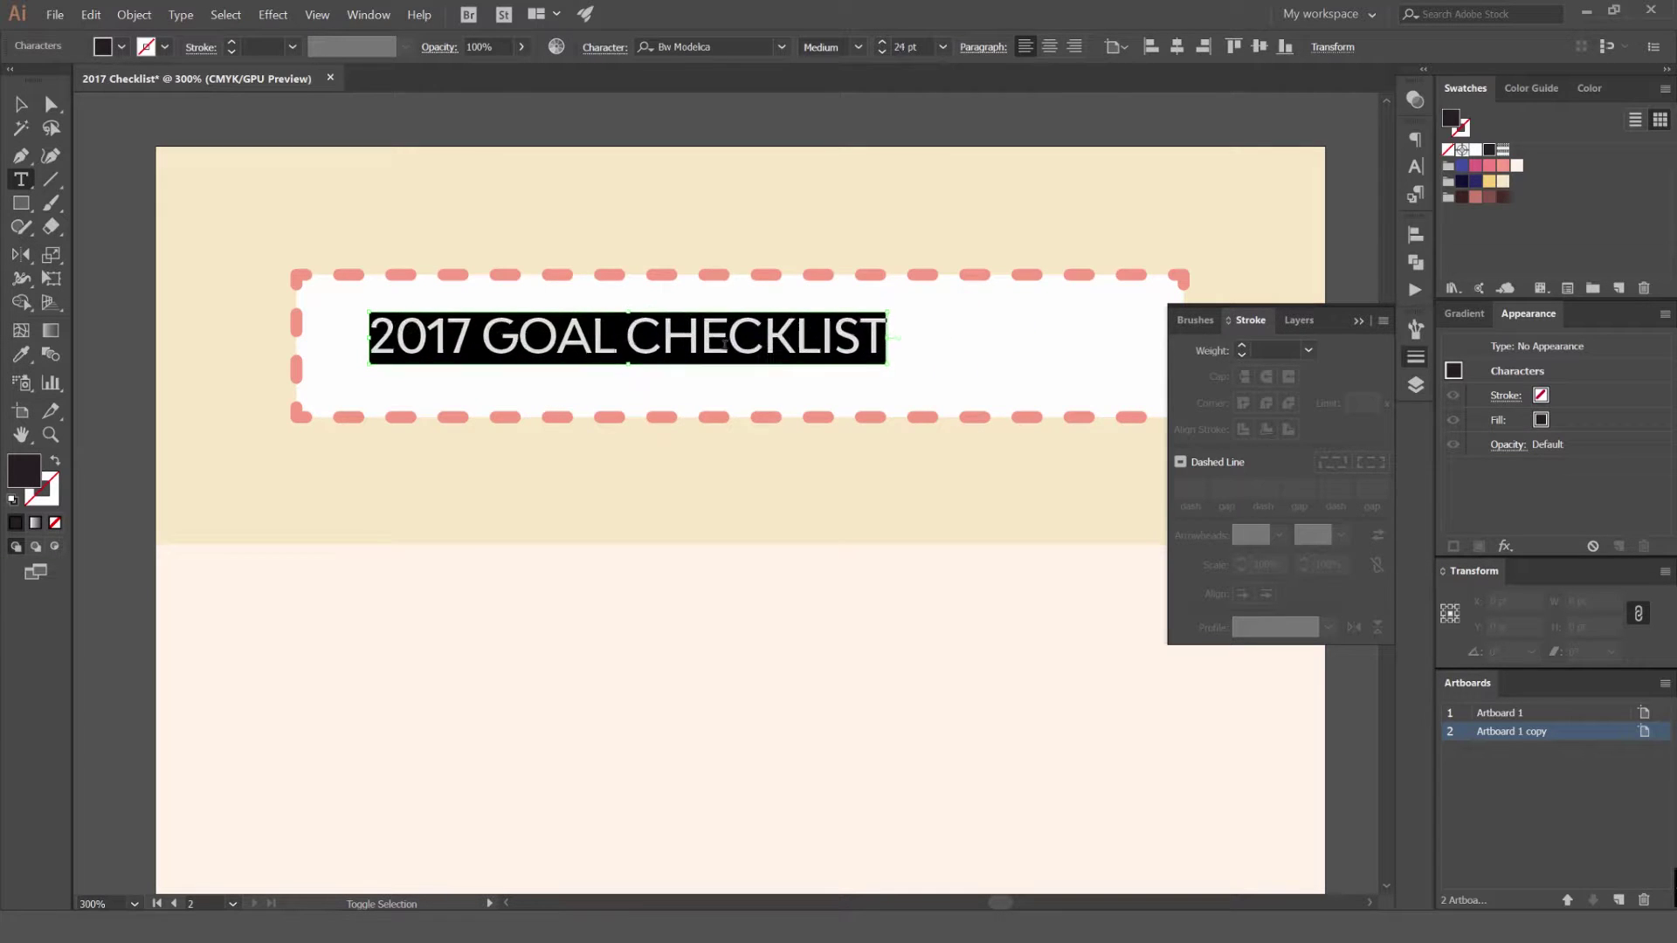
{"action": "key", "text": "ctrl+shift+comma"}
{"action": "key", "text": "ctrl+shift+comma"}
{"action": "key", "text": "ctrl+shift+period"}
{"action": "key", "text": "ctrl+shift+period"}
{"action": "key", "text": "ctrl+shift+period"}
{"action": "key", "text": "ctrl+shift+period"}
{"action": "key", "text": "ctrl+shift+period"}
{"action": "key", "text": "ctrl+shift+period"}
{"action": "key", "text": "ctrl+shift+period"}
{"action": "key", "text": "ctrl+shift+comma"}
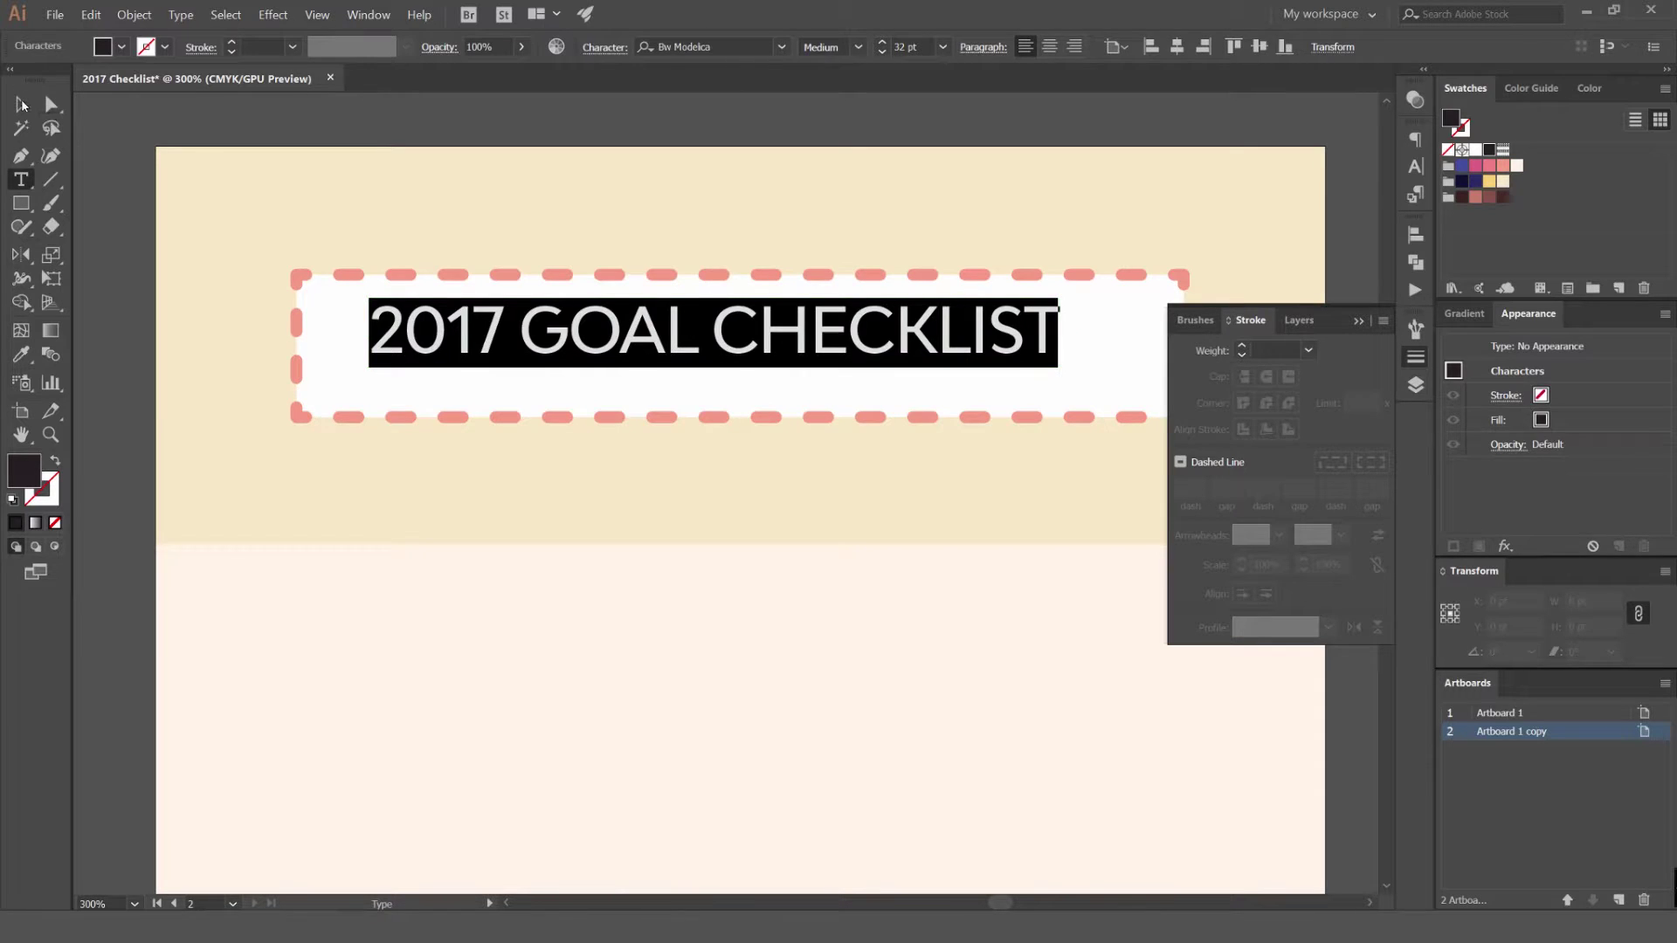
{"action": "key", "text": "Escape"}
Centre the title text horizontally and vertically within the dashed box, using the box as the alignment reference.
{"action": "left_click_drag", "start_coordinate": [1104, 333], "coordinate": [916, 322]}
{"action": "left_click", "coordinate": [988, 170]}
{"action": "left_click", "coordinate": [799, 318]}
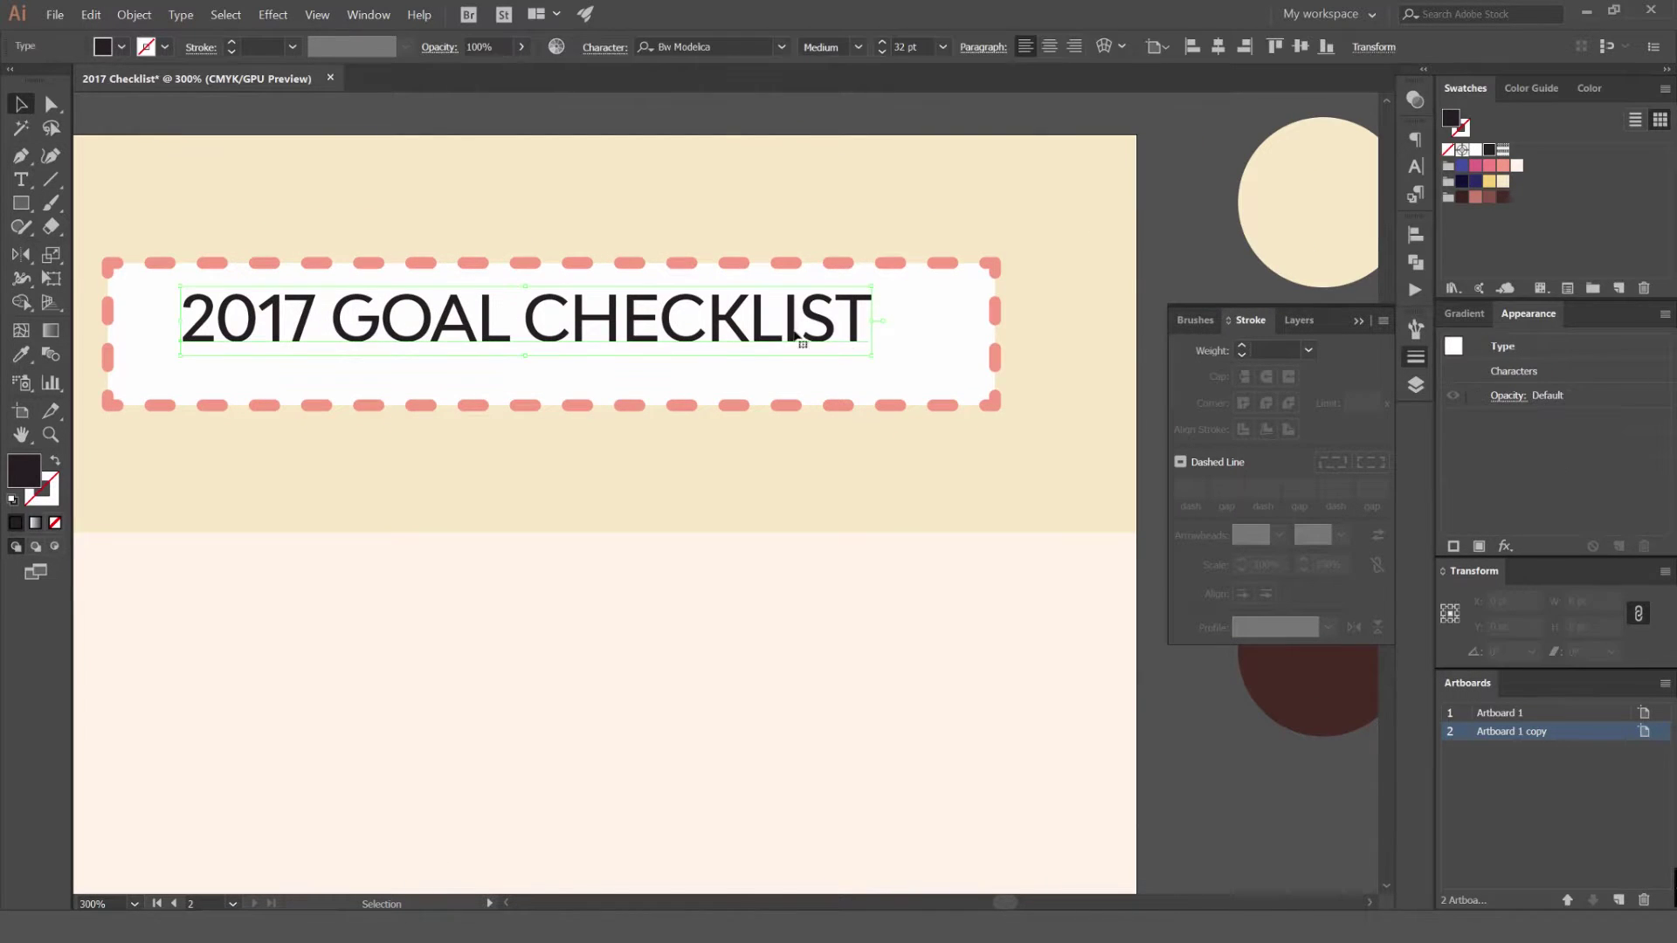
{"action": "left_click", "coordinate": [936, 319], "text": "shift"}
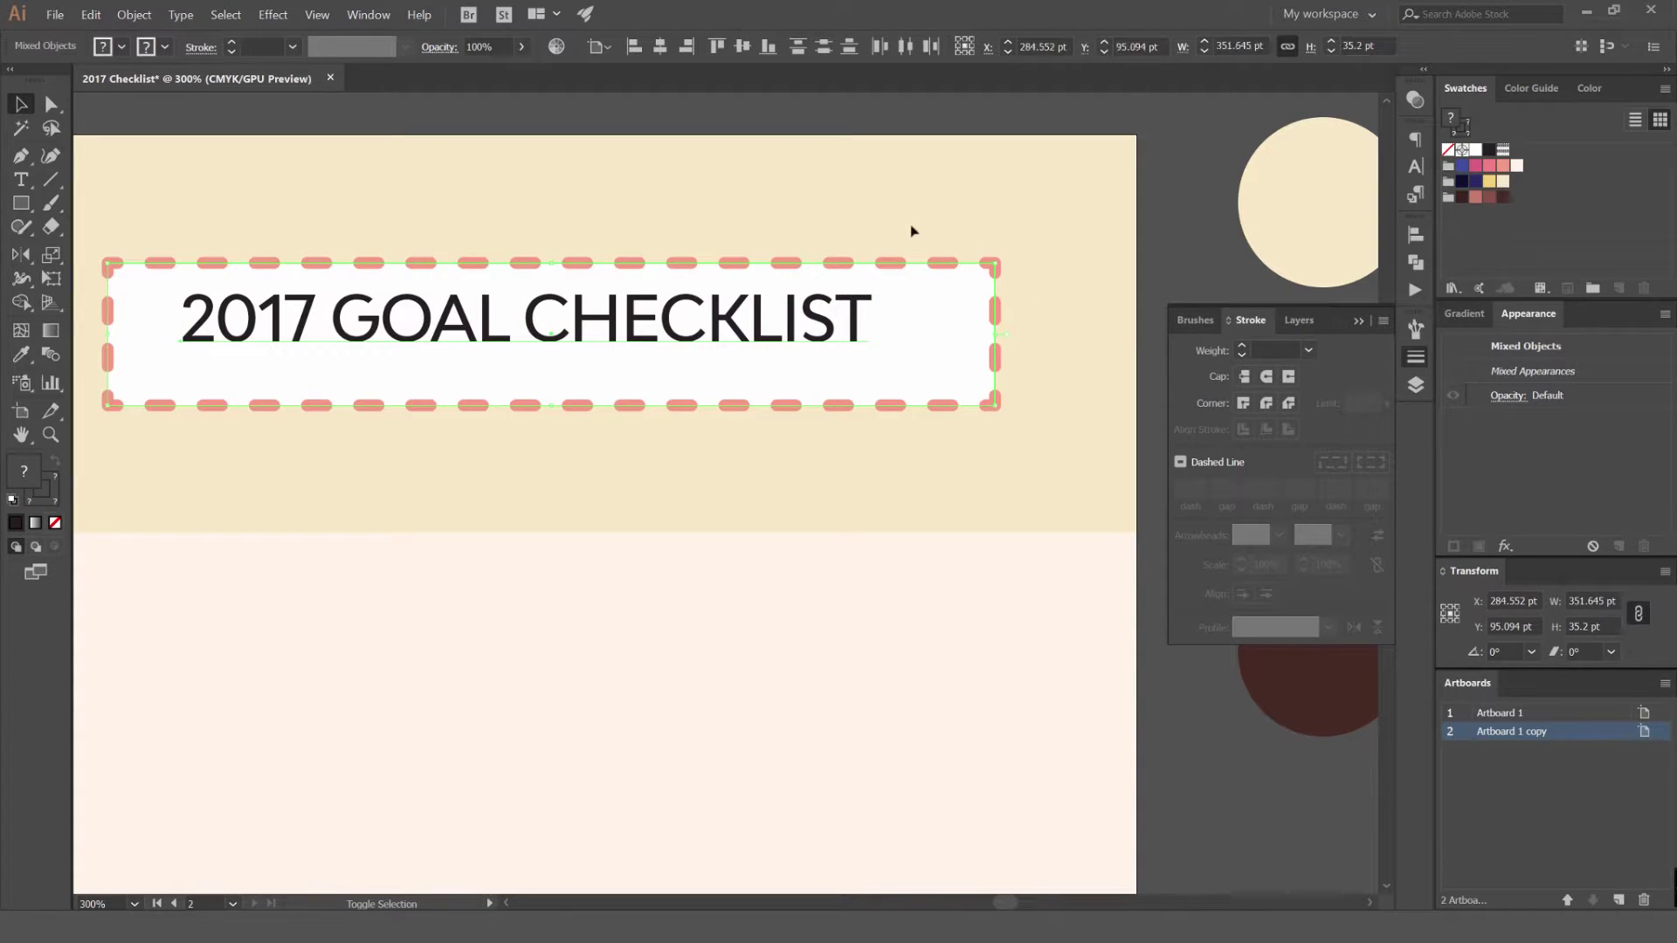
{"action": "left_click", "coordinate": [961, 324]}
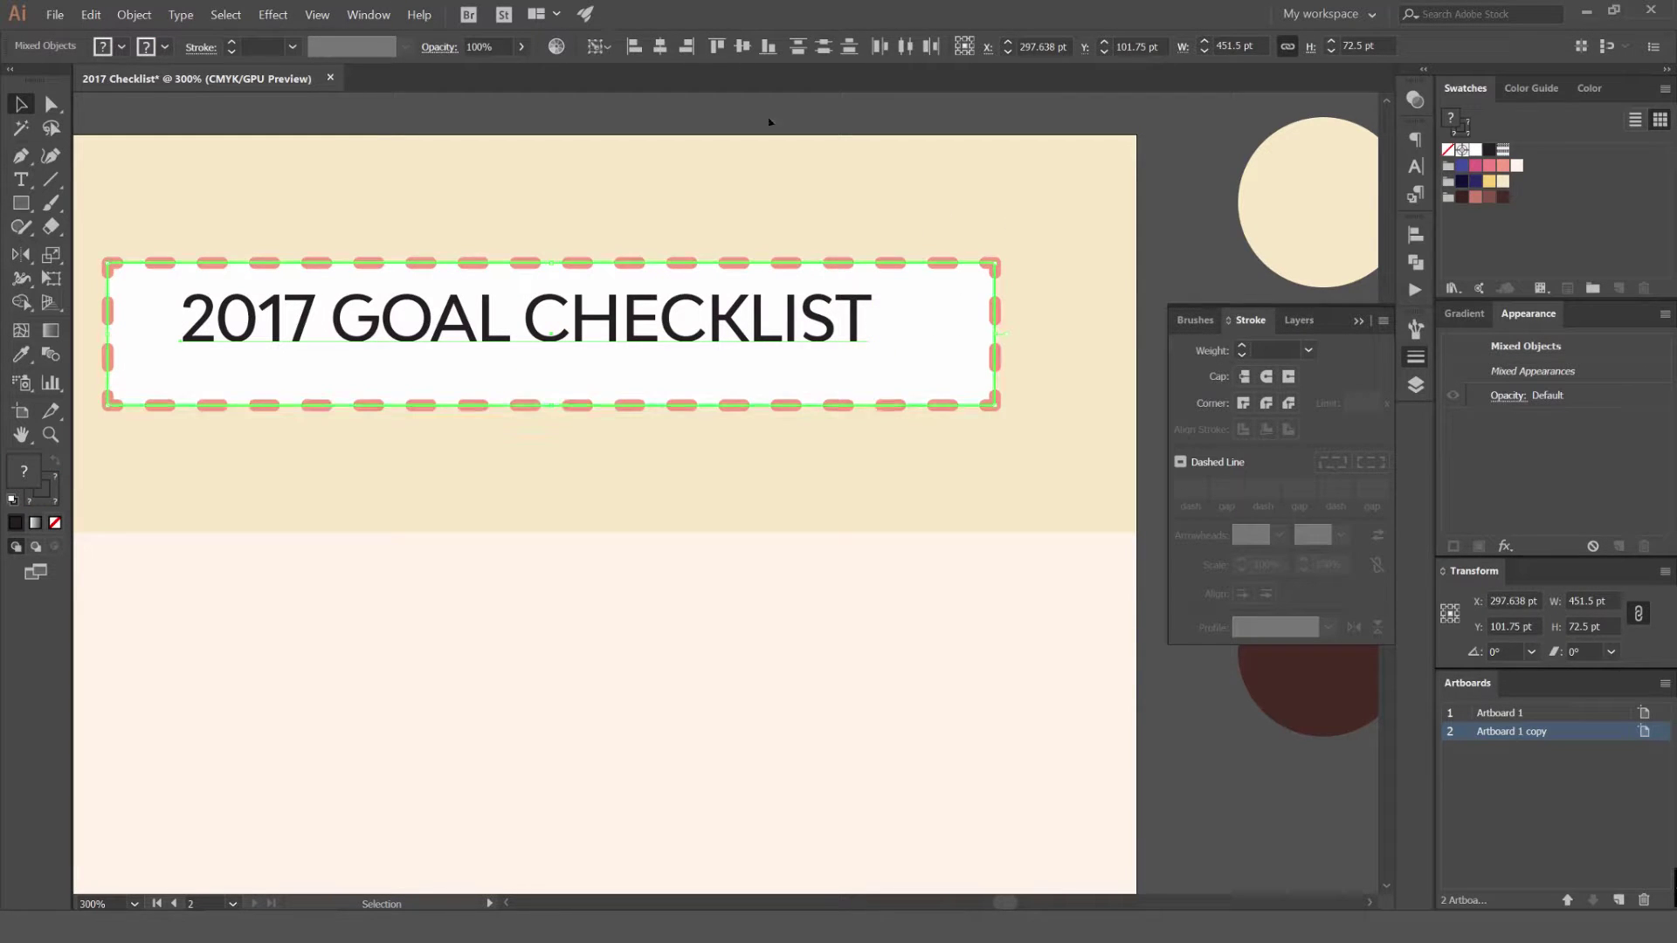
{"action": "left_click", "coordinate": [662, 48]}
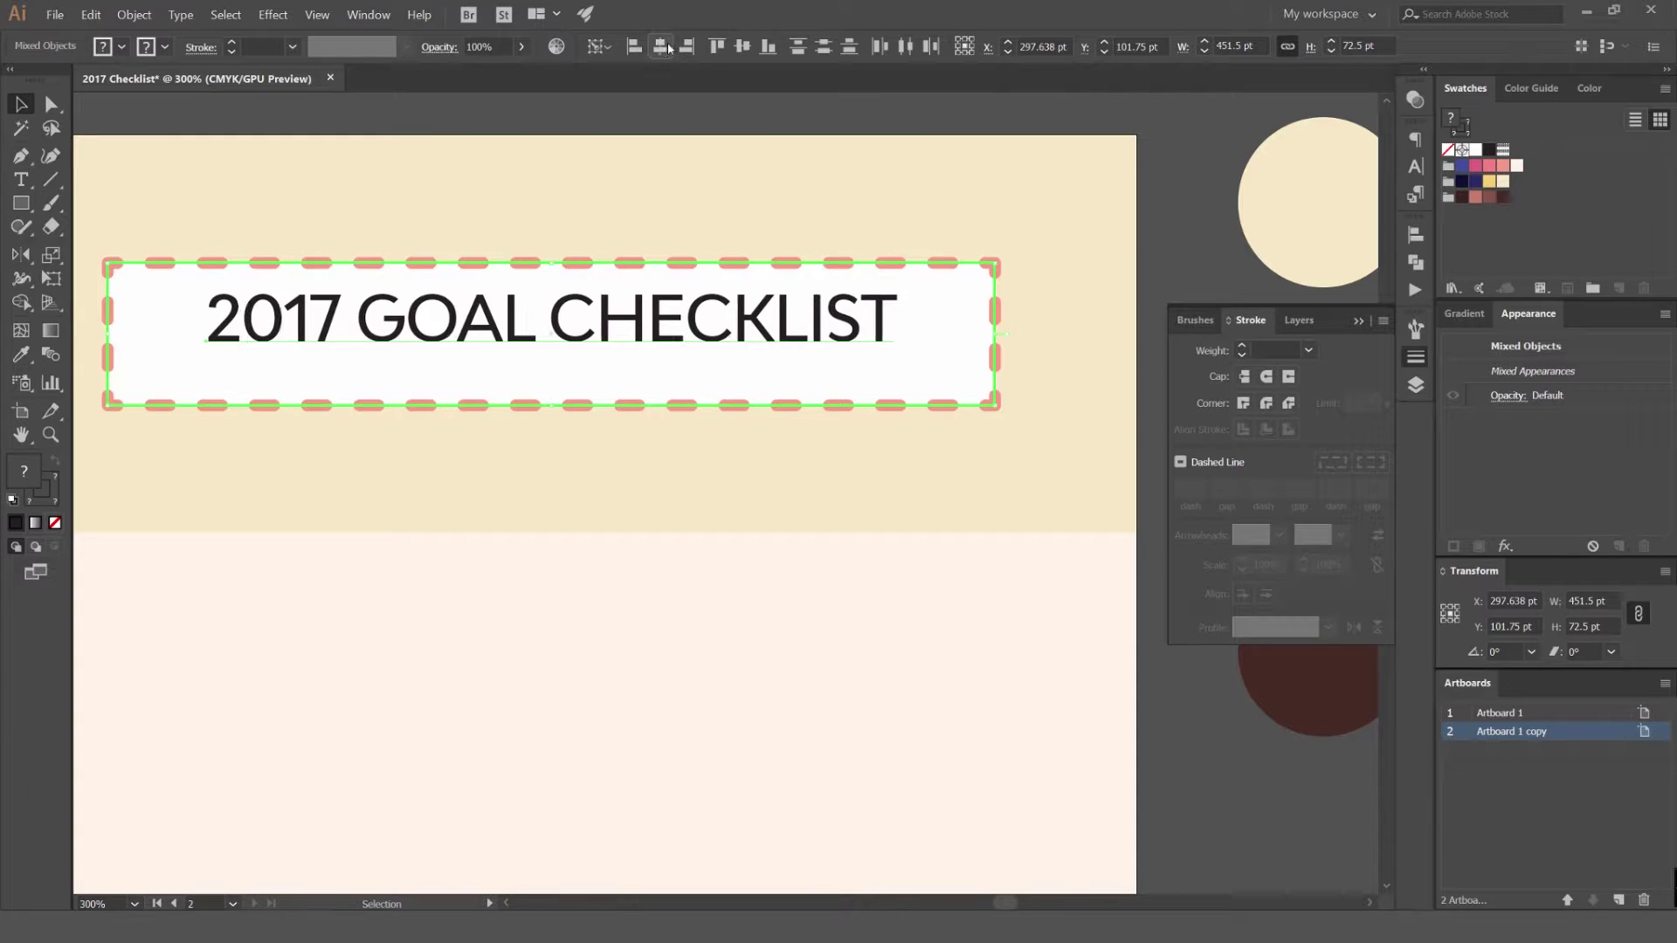
{"action": "left_click", "coordinate": [743, 48]}
{"action": "scroll", "coordinate": [597, 340], "scroll_direction": "up", "scroll_amount": 2}
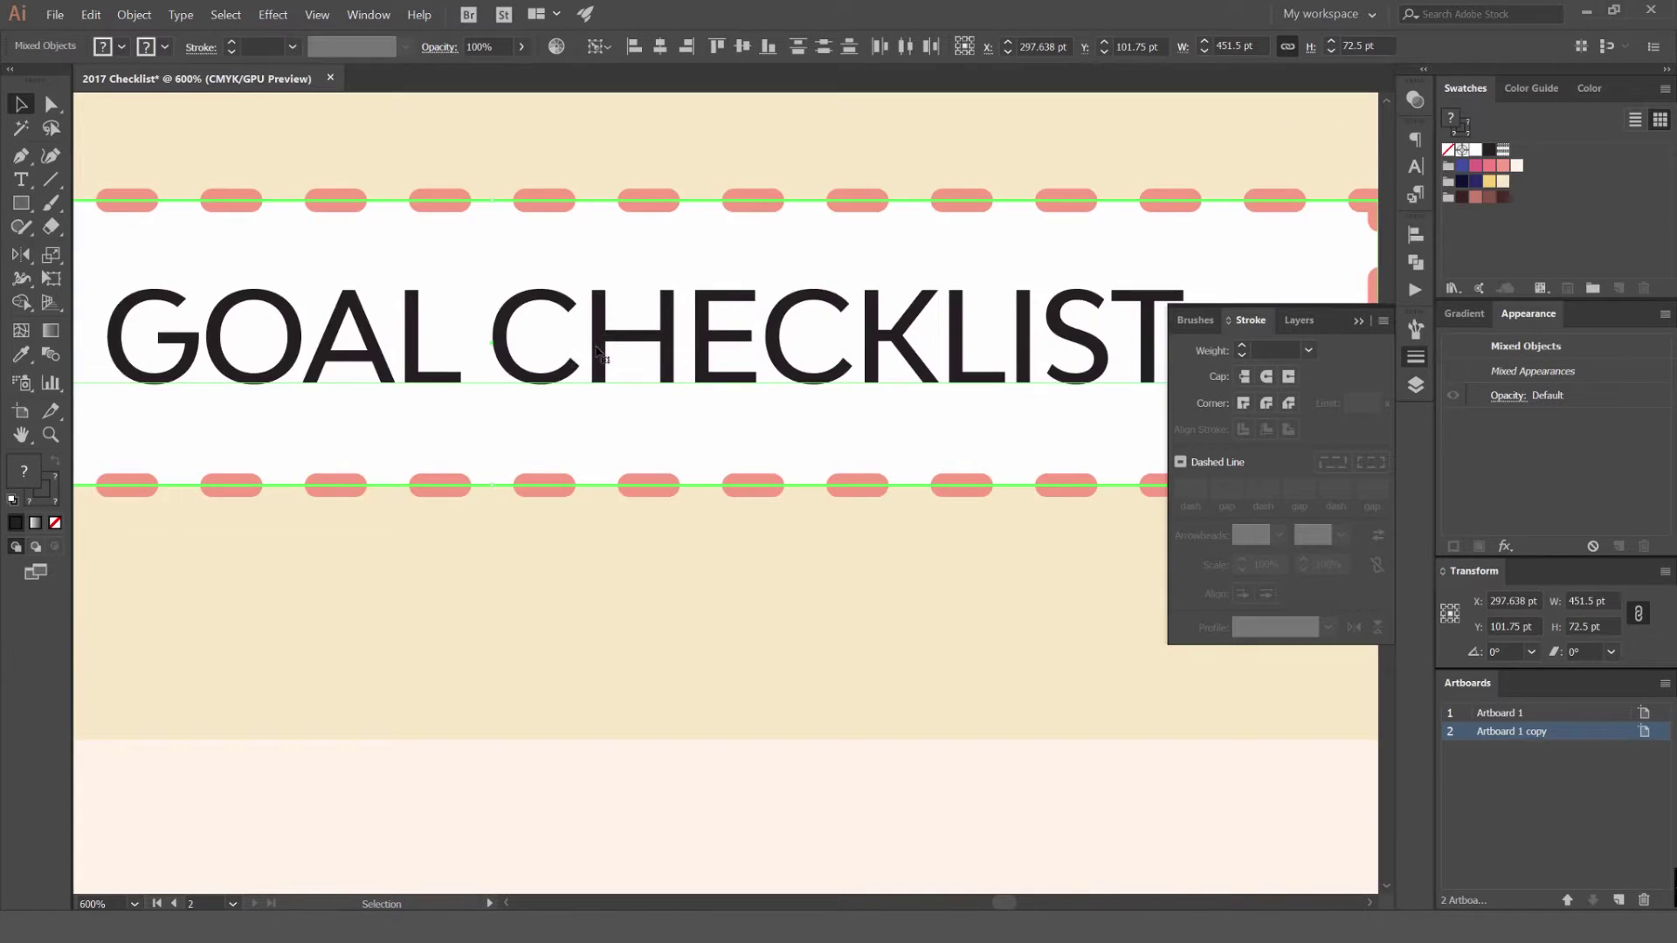
{"action": "scroll", "coordinate": [597, 346], "scroll_direction": "down", "scroll_amount": 3}
{"action": "left_click", "coordinate": [701, 199]}
{"action": "left_click_drag", "start_coordinate": [654, 228], "coordinate": [797, 195]}
Preview alternative fonts on the title text, searching the font list for "BE" and "BA".
{"action": "left_click", "coordinate": [710, 335]}
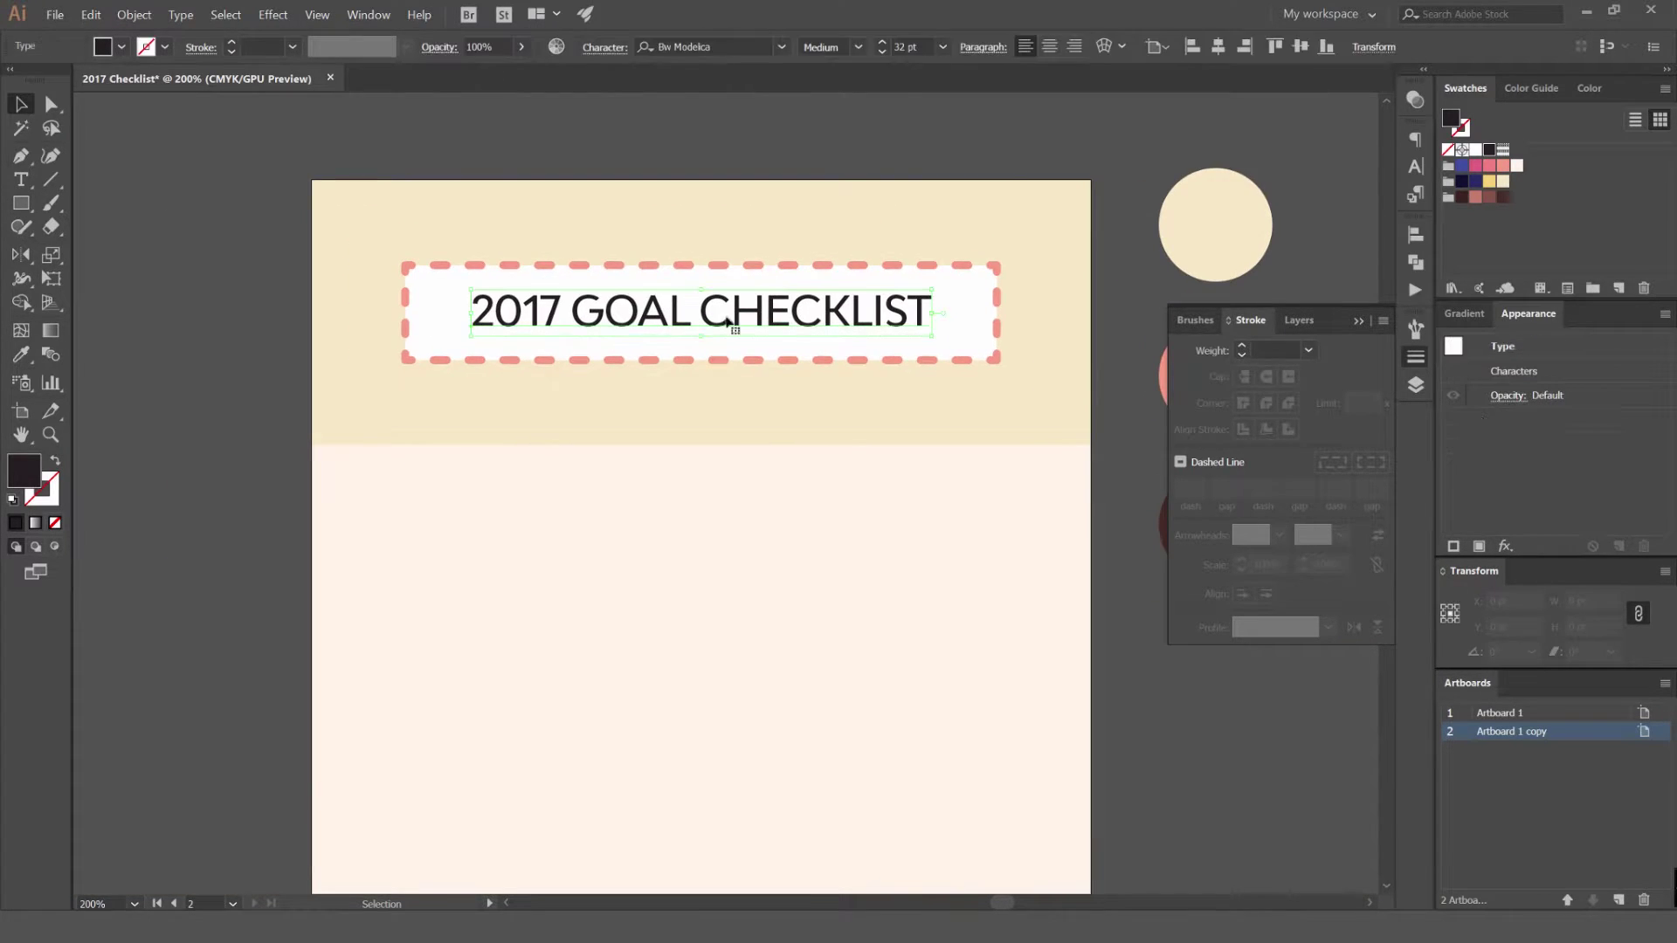
{"action": "scroll", "coordinate": [710, 334], "scroll_direction": "up", "scroll_amount": 1}
{"action": "left_click", "coordinate": [783, 48]}
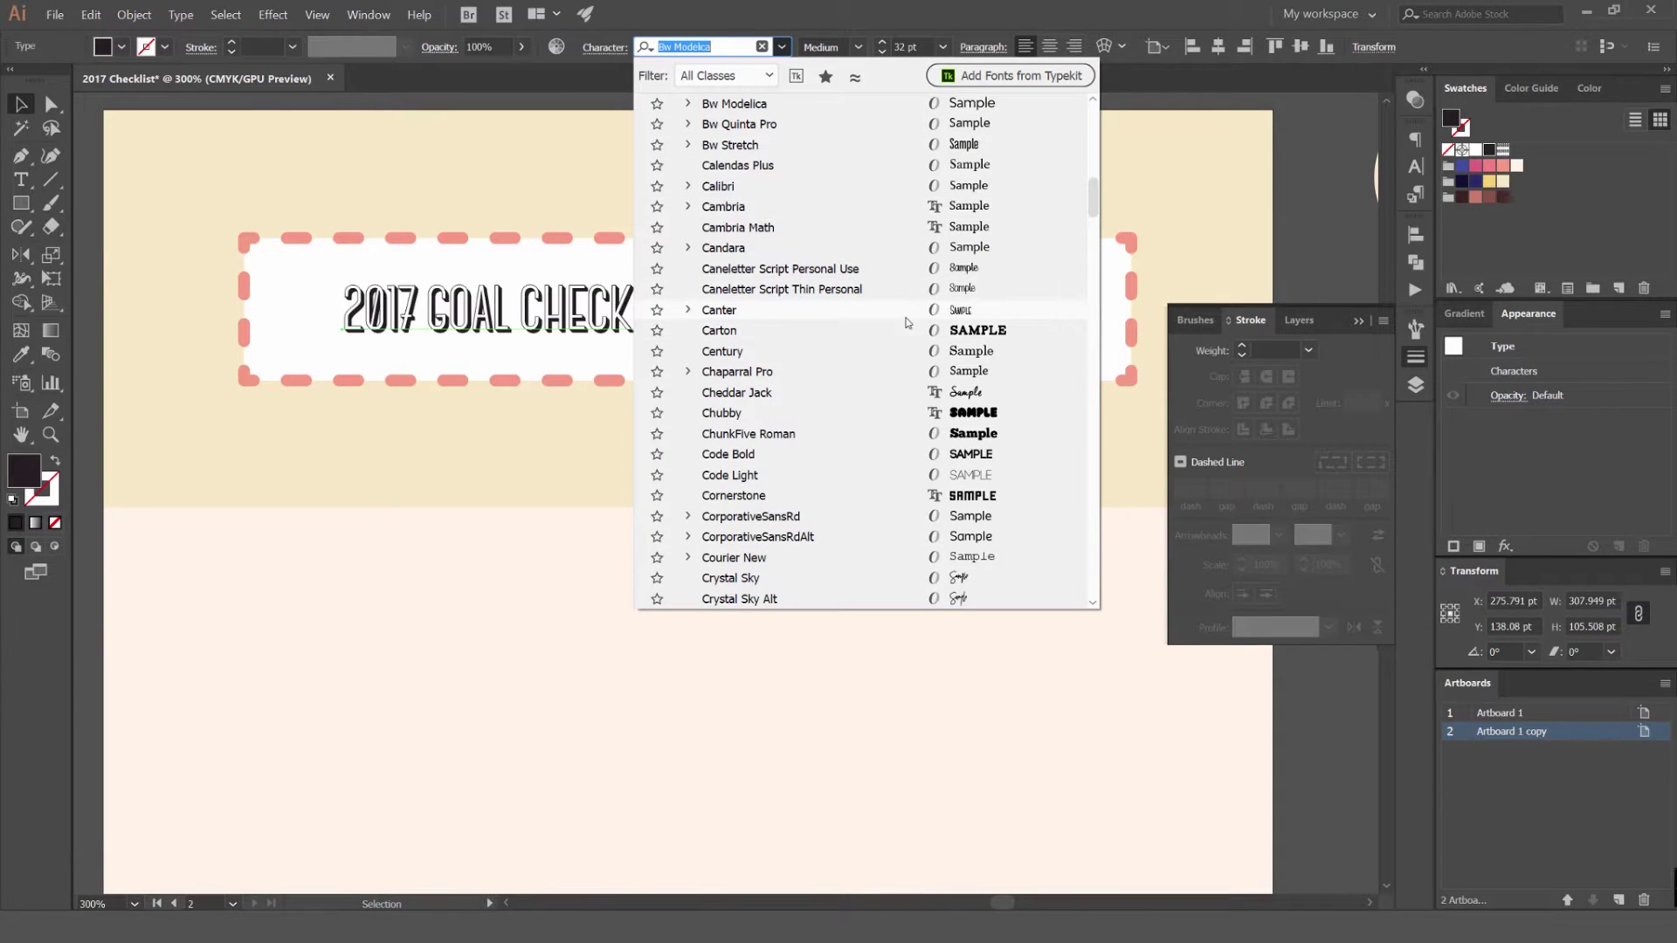
{"action": "scroll", "coordinate": [908, 325], "scroll_direction": "down", "scroll_amount": 4}
{"action": "scroll", "coordinate": [926, 375], "scroll_direction": "down", "scroll_amount": 8}
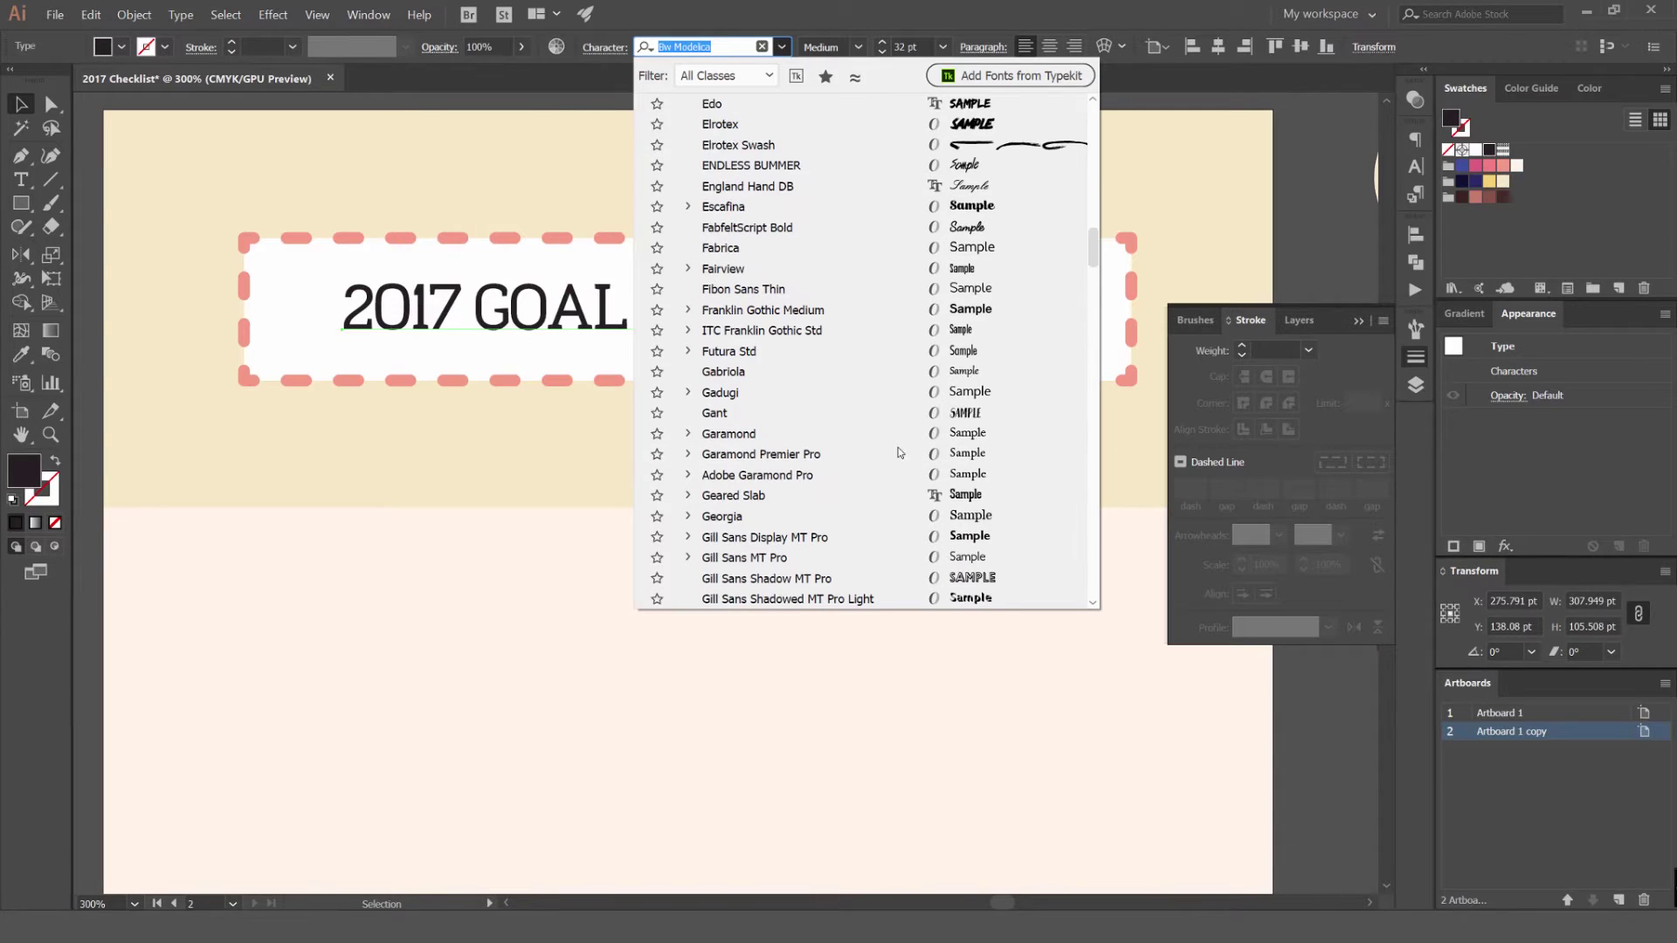
{"action": "type", "text": "BE"}
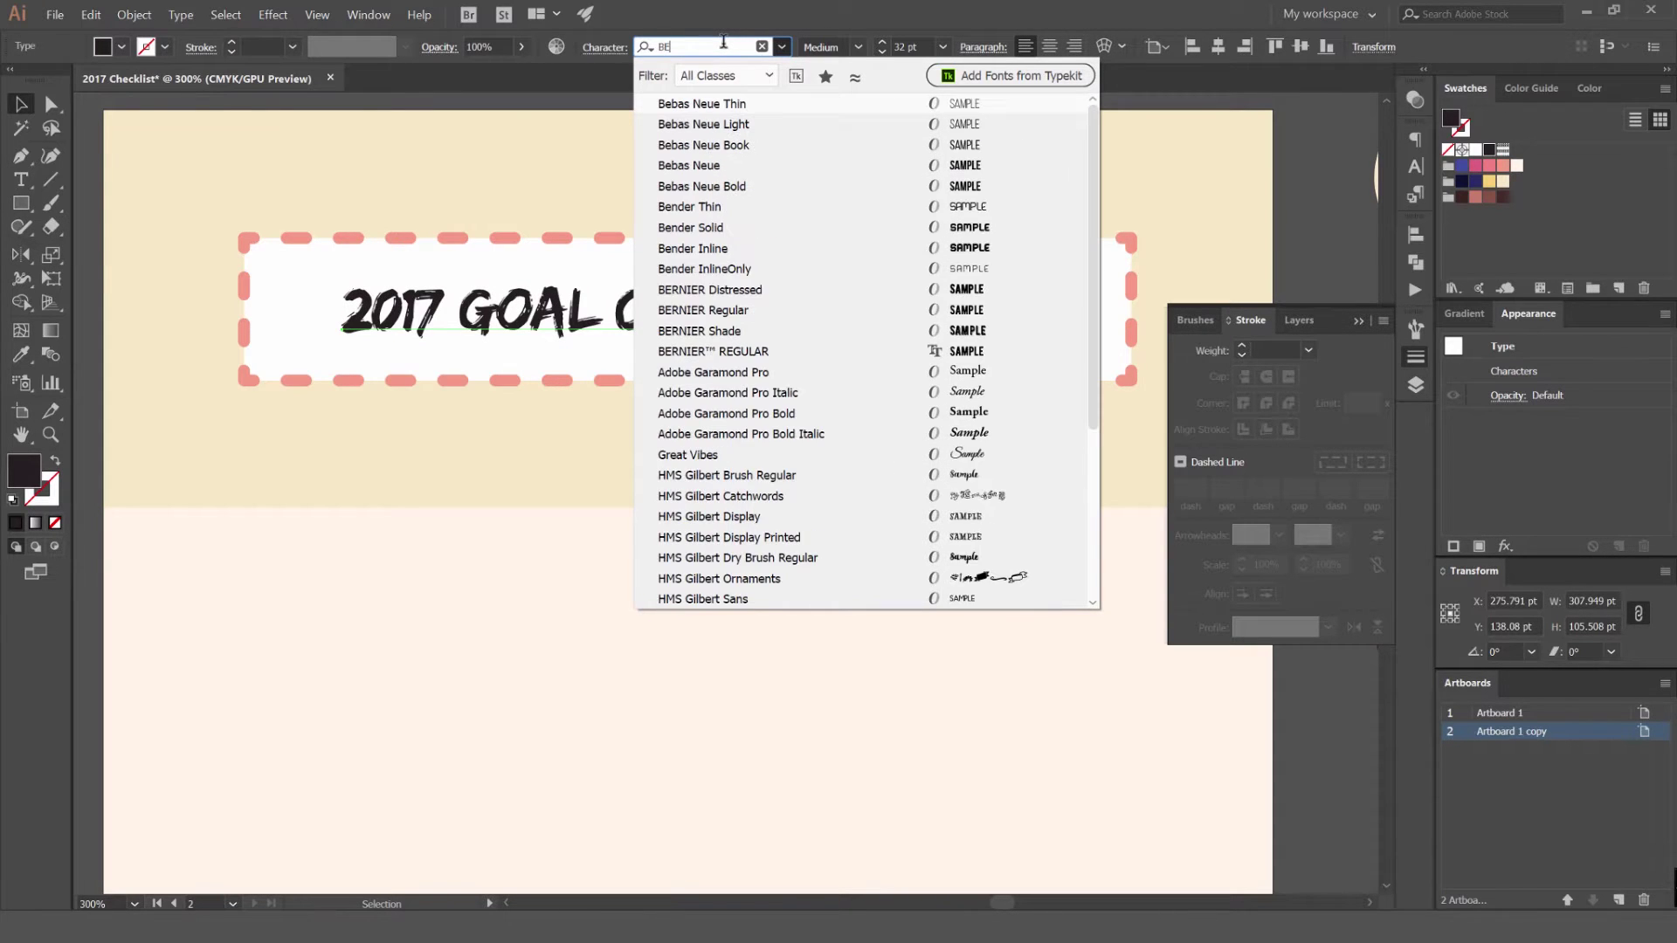
{"action": "type", "text": "BA"}
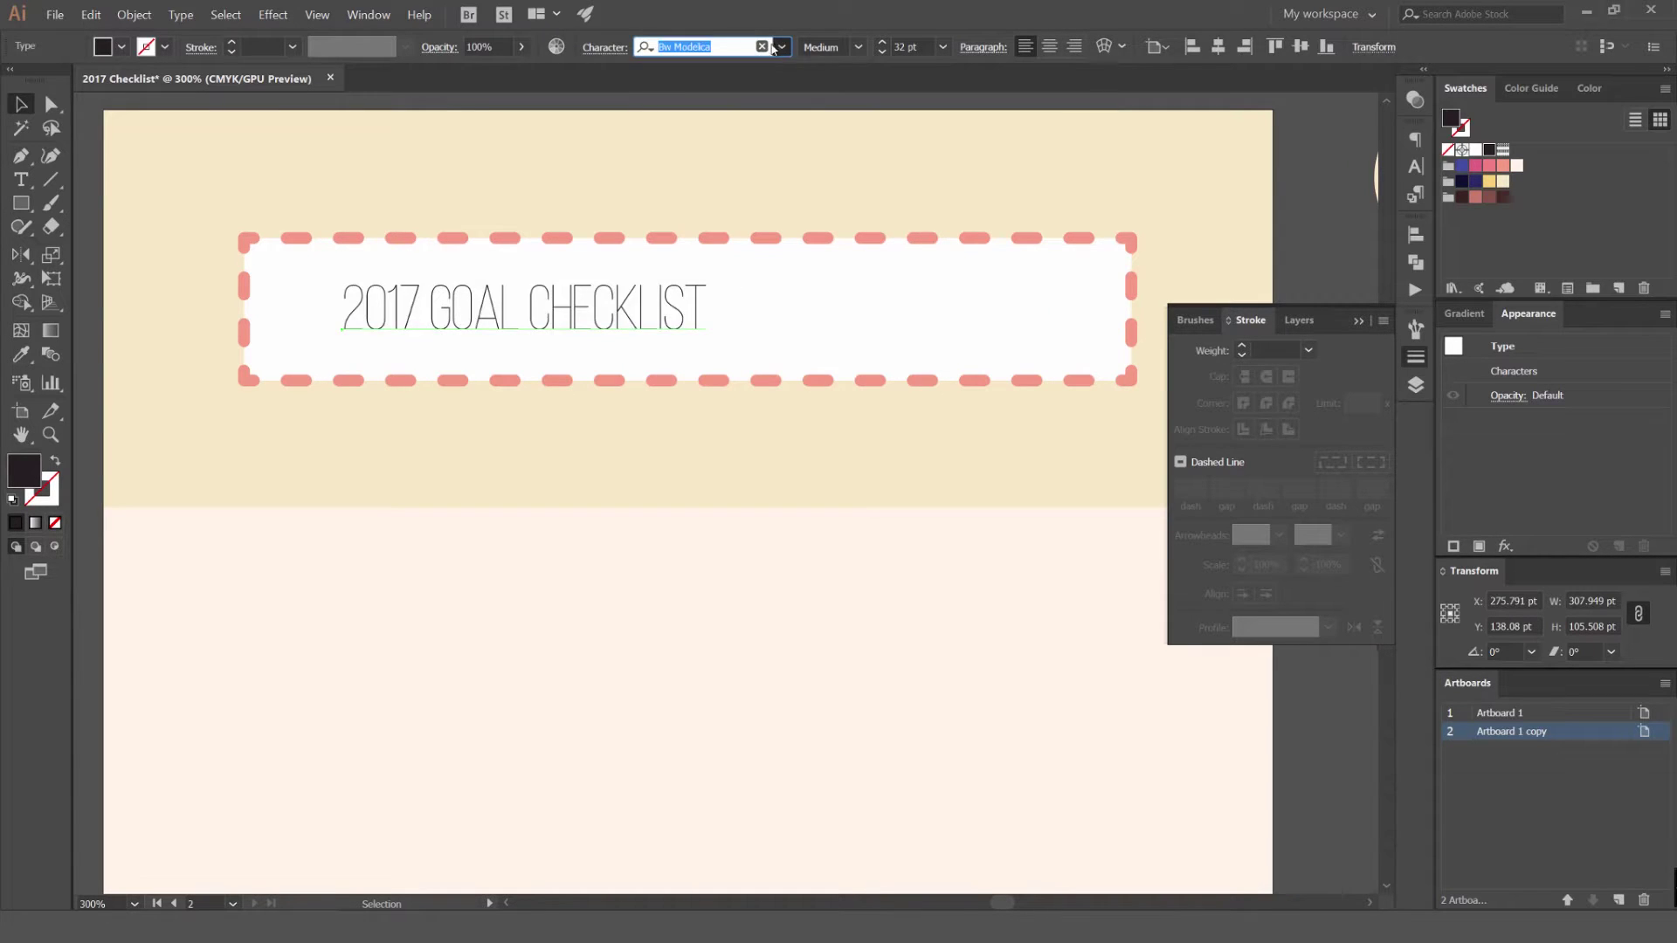
{"action": "key", "text": "Escape"}
{"action": "left_click", "coordinate": [689, 47]}
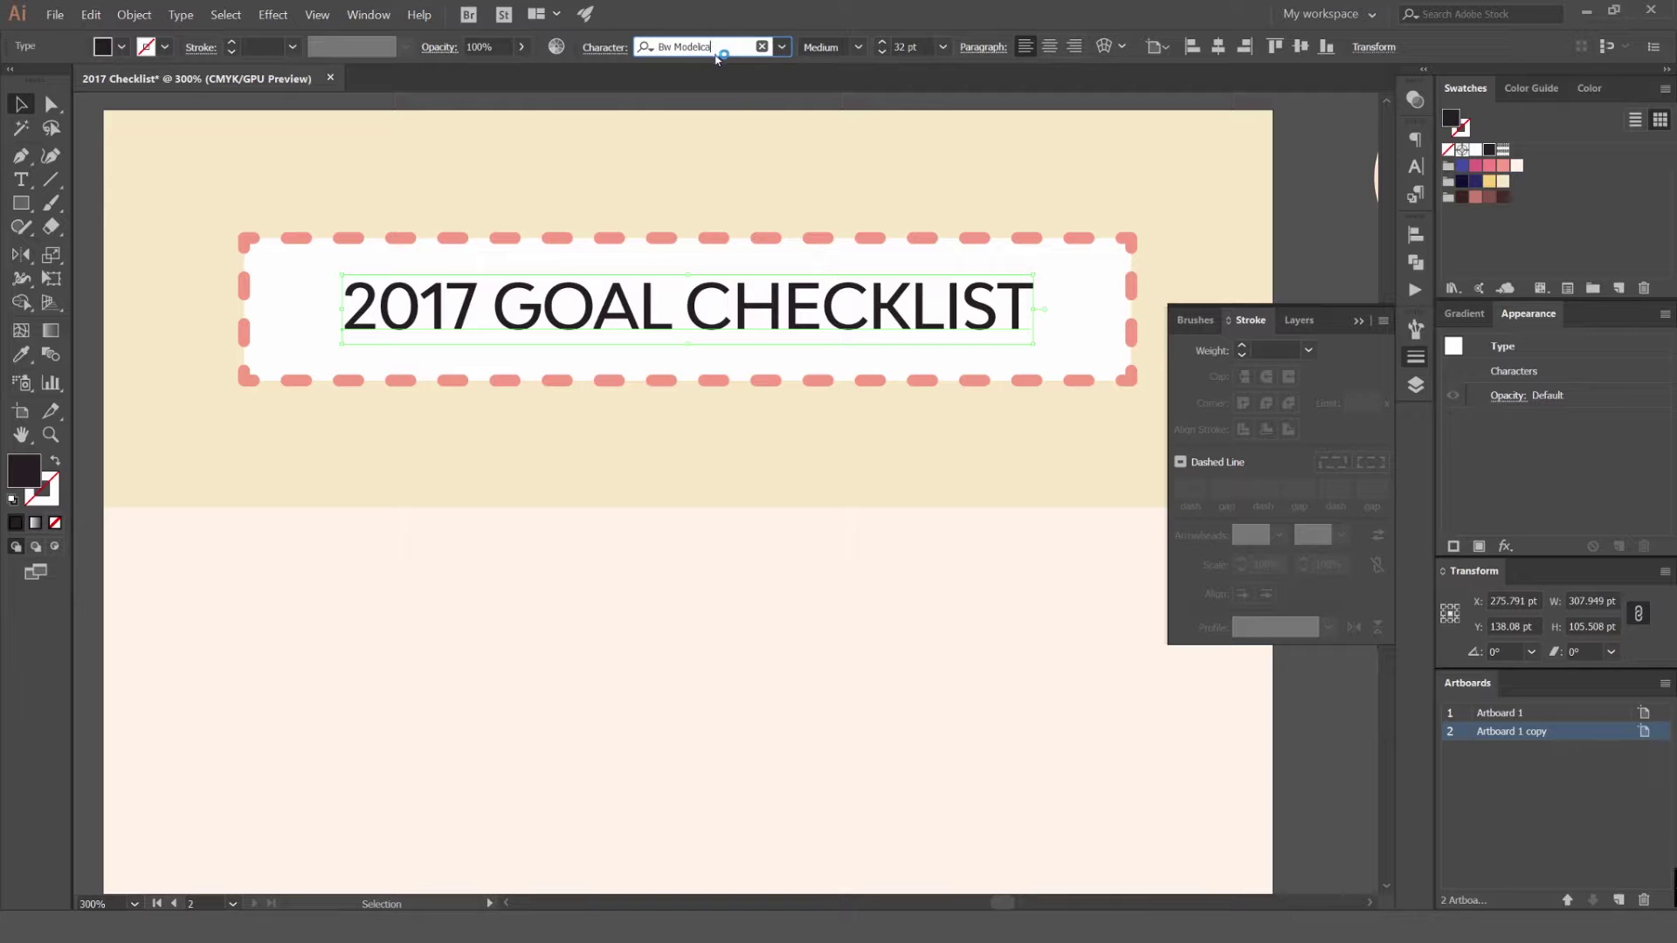
Set the title's Bw Modelica font style to ExtraBold and put away the stroke settings.
{"action": "left_click", "coordinate": [798, 274]}
{"action": "left_click", "coordinate": [807, 304]}
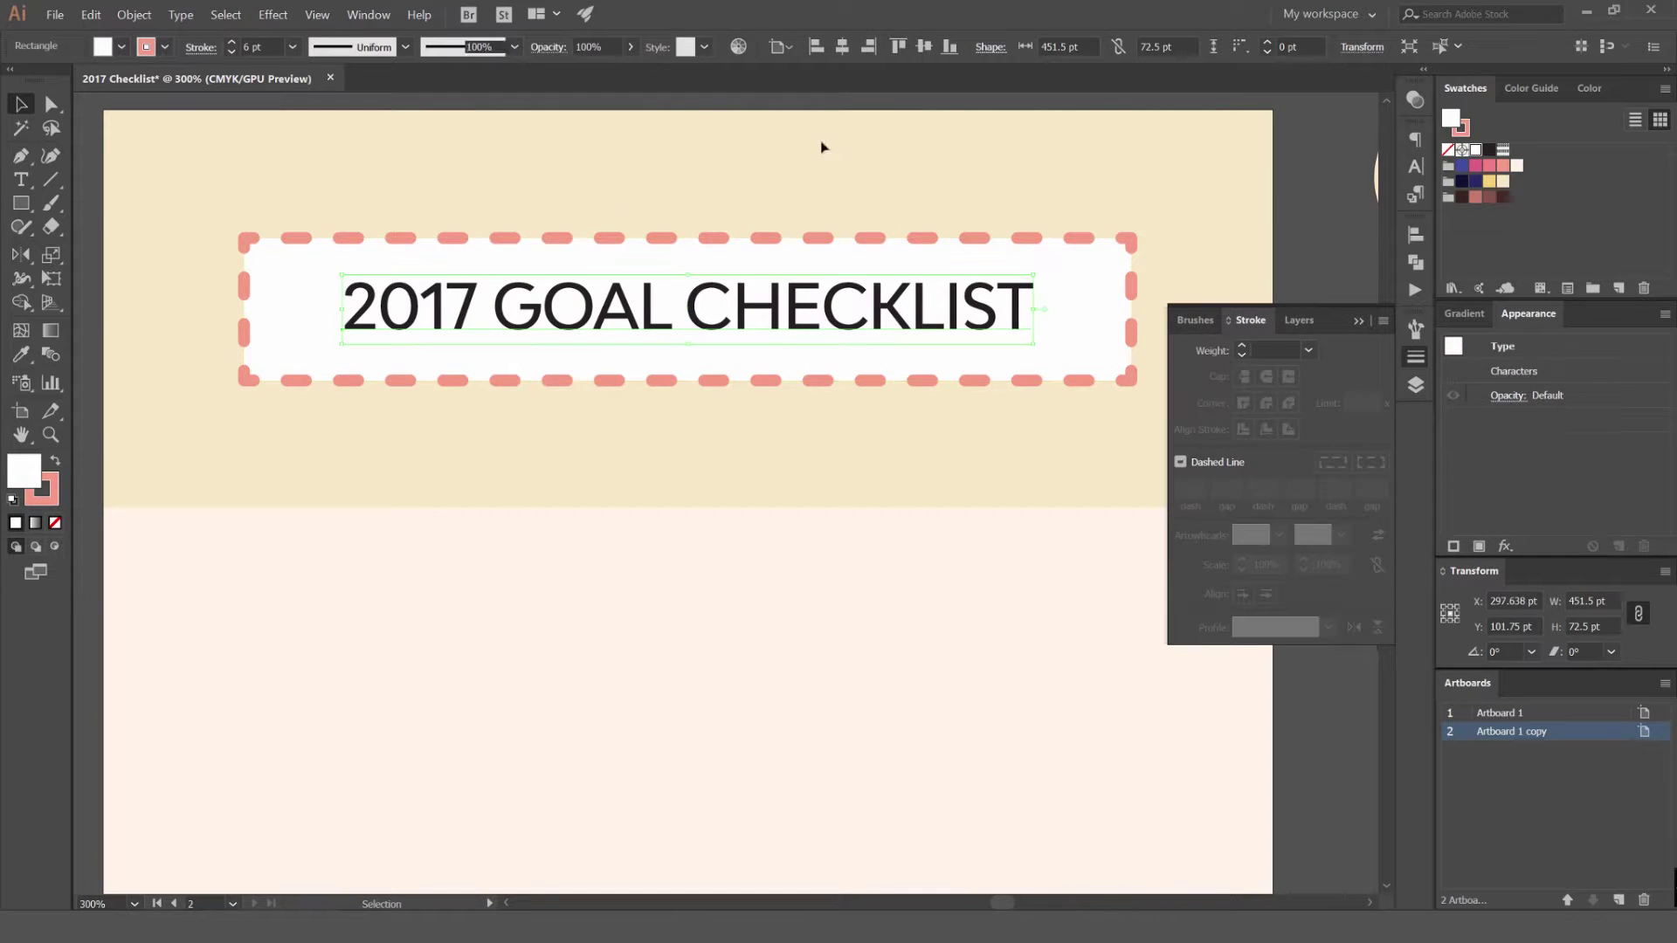
{"action": "scroll", "coordinate": [838, 48], "scroll_direction": "down", "scroll_amount": 4}
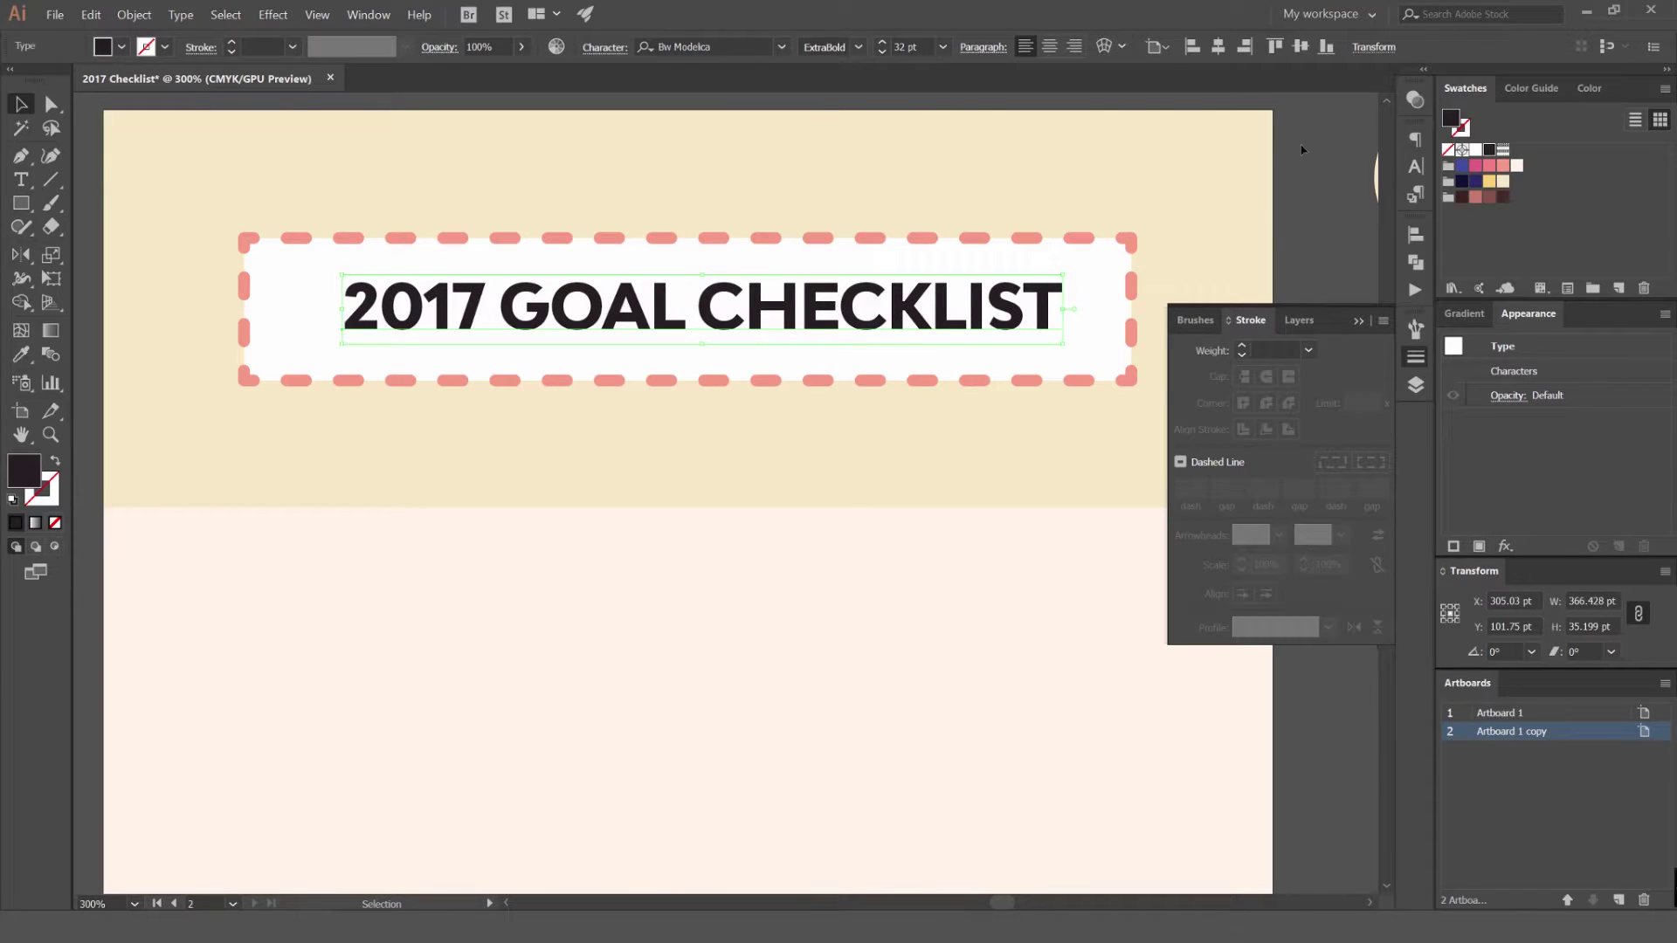
{"action": "left_click", "coordinate": [1301, 151]}
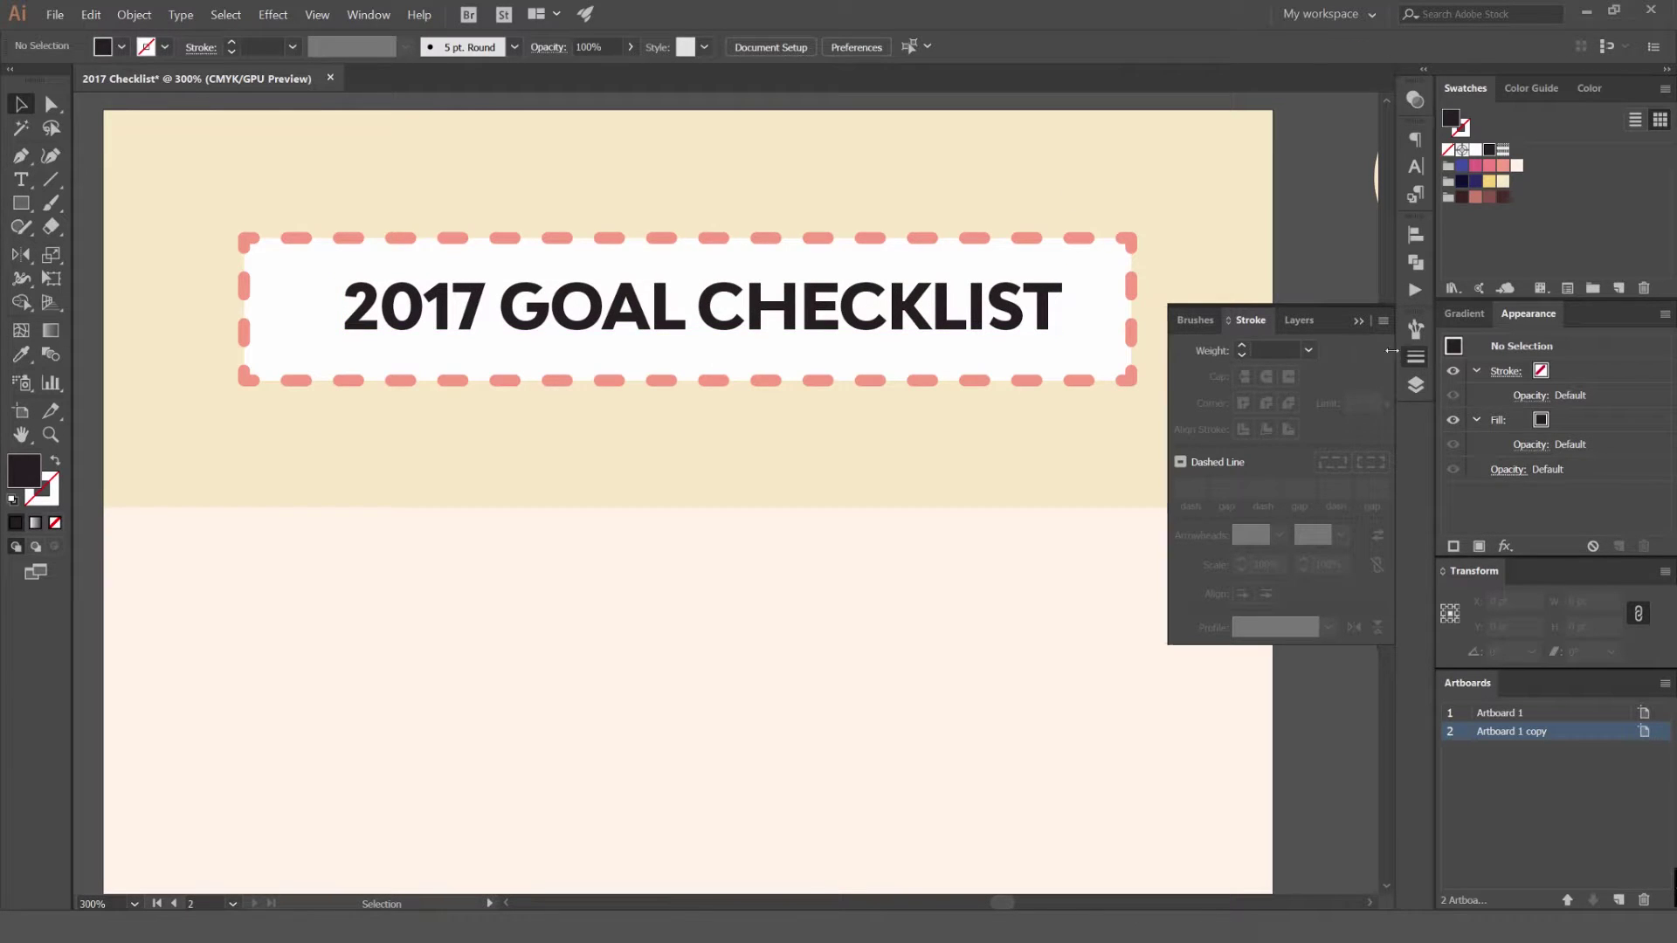
{"action": "left_click", "coordinate": [1414, 356]}
Colour the title's "2017" with the dark brown swatch.
{"action": "double_click", "coordinate": [485, 305]}
{"action": "left_click_drag", "start_coordinate": [485, 306], "coordinate": [323, 300]}
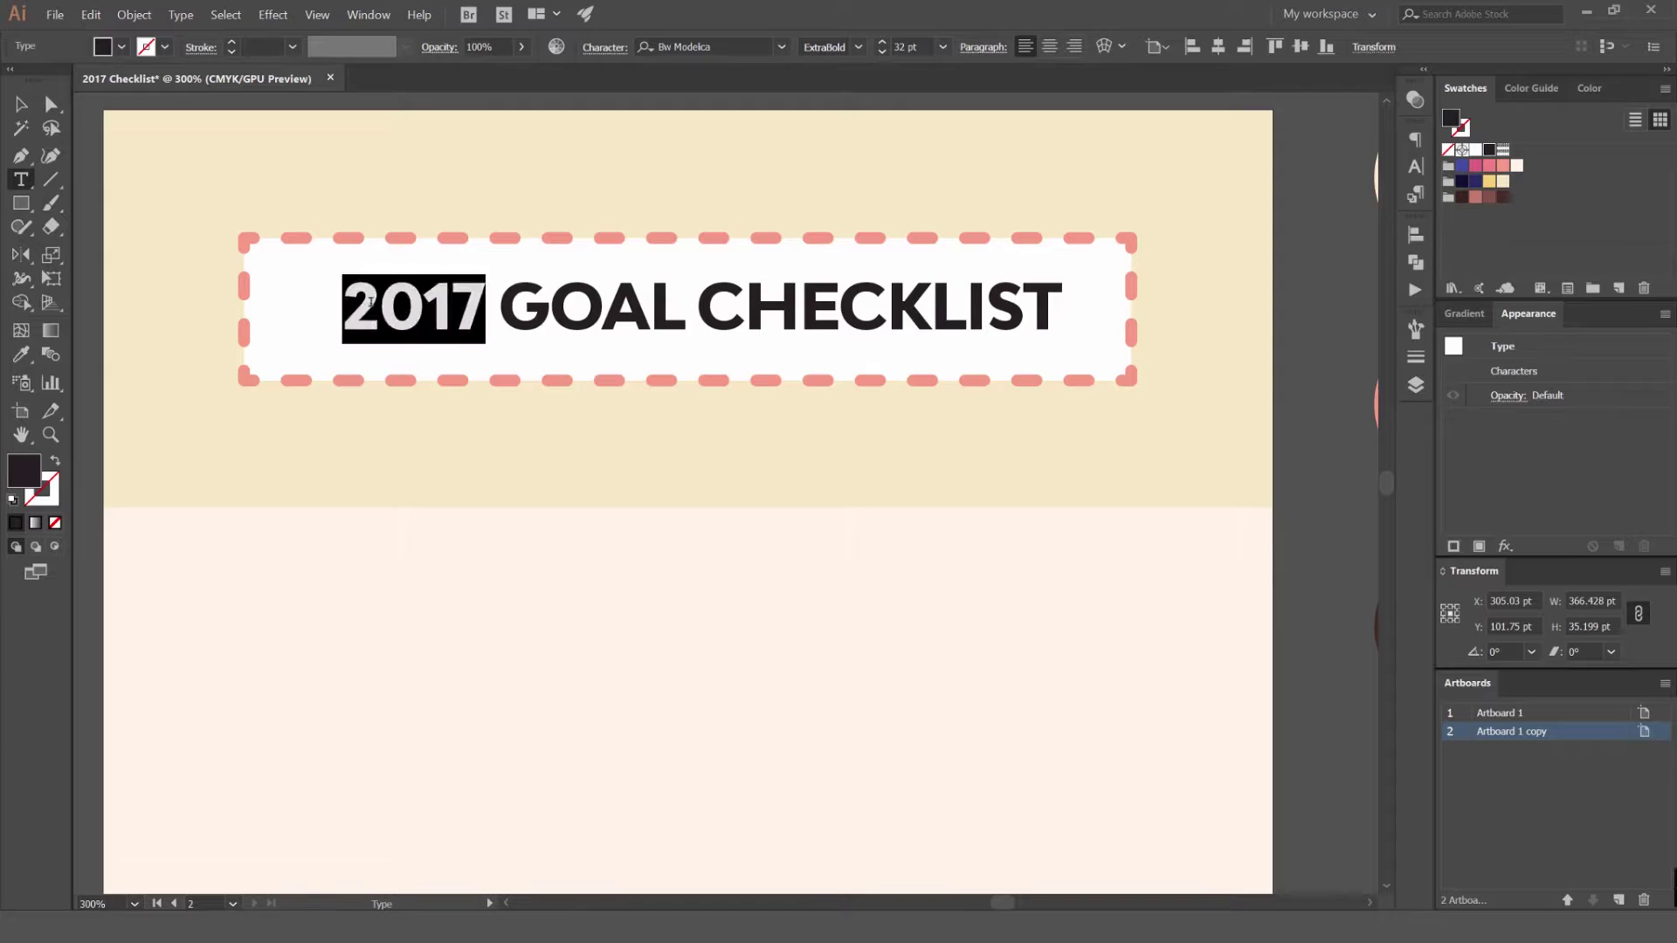
{"action": "scroll", "coordinate": [316, 292], "scroll_direction": "up", "scroll_amount": 2}
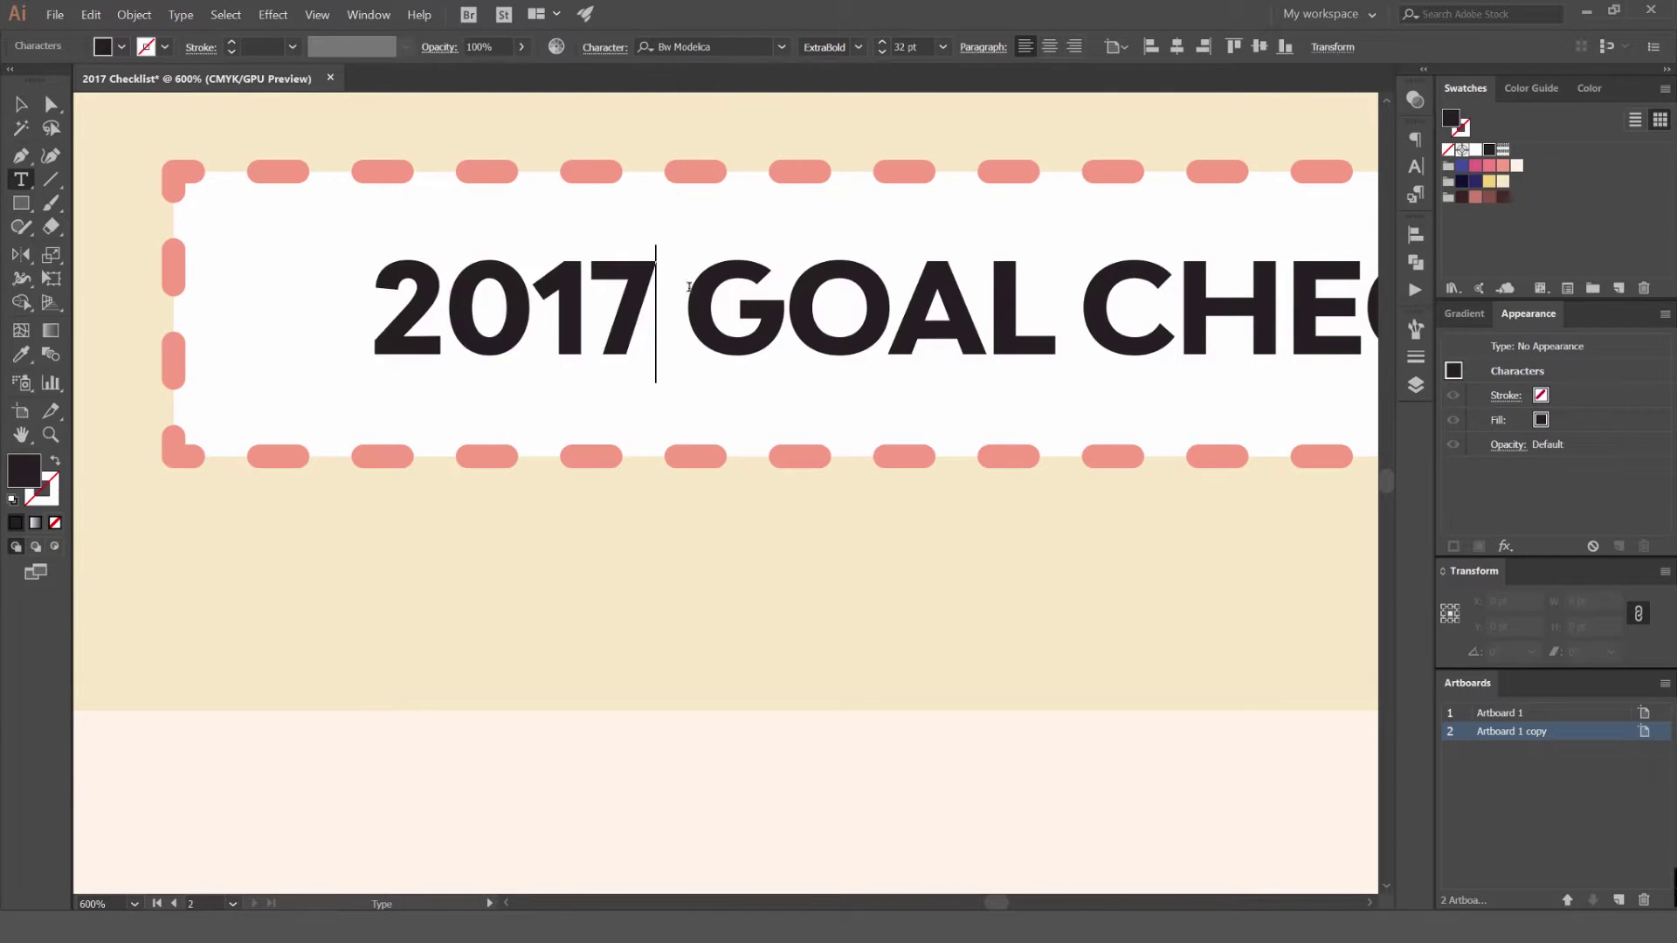
{"action": "left_click_drag", "start_coordinate": [689, 287], "coordinate": [367, 297]}
{"action": "left_click", "coordinate": [1501, 198]}
{"action": "left_click", "coordinate": [652, 297]}
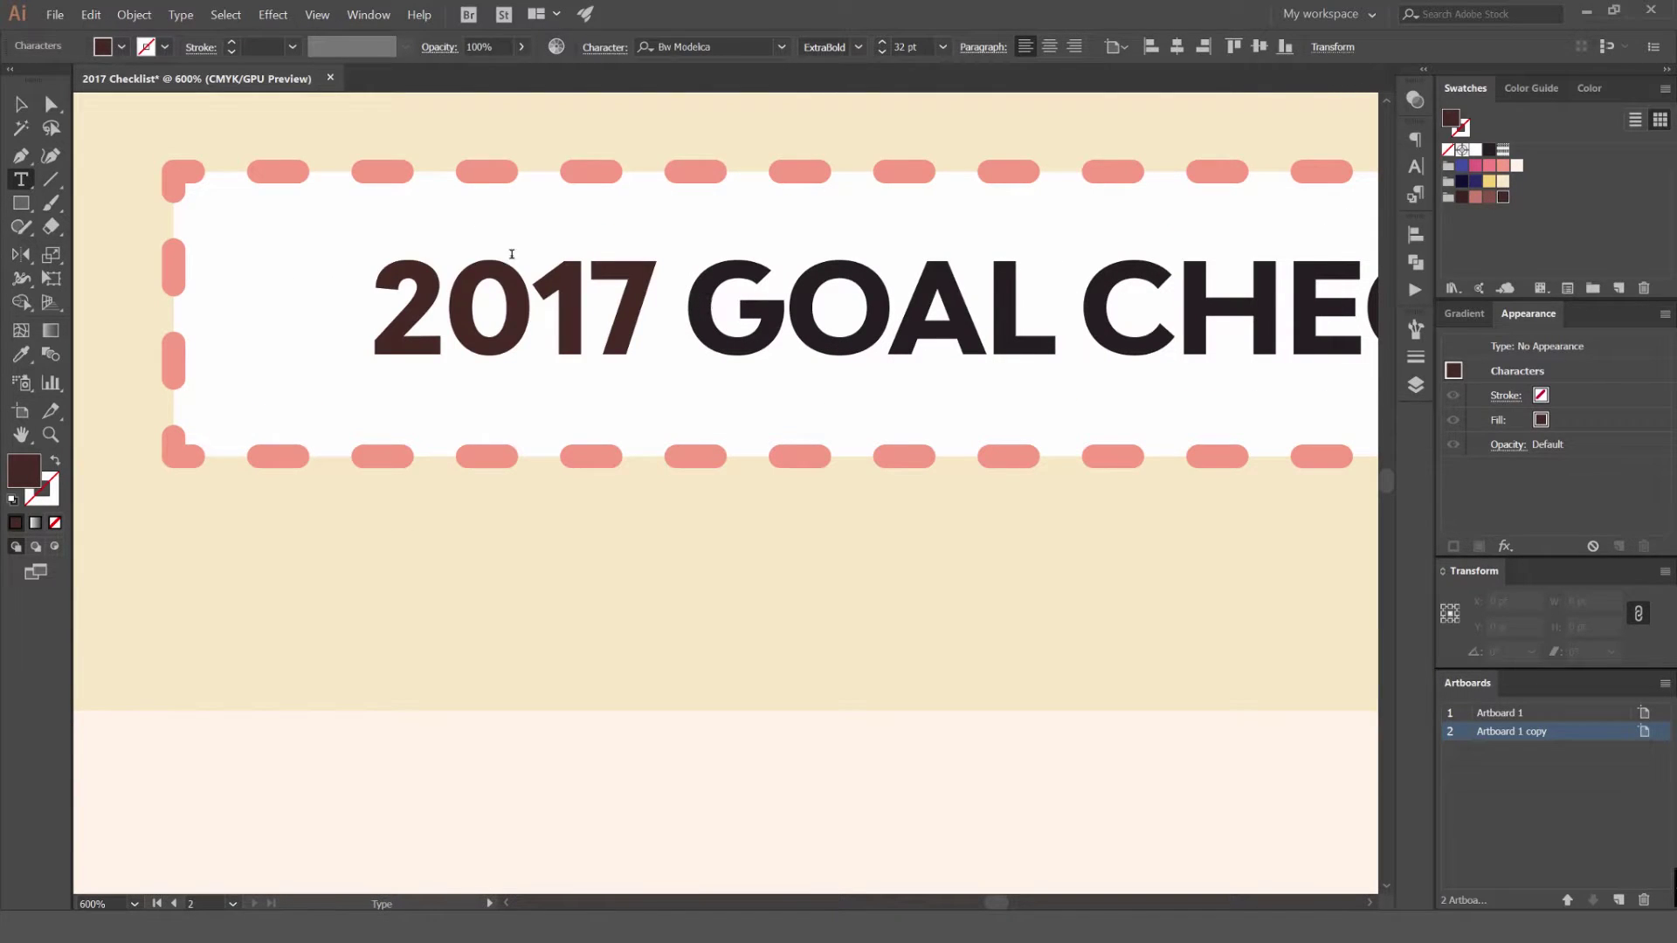
{"action": "left_click", "coordinate": [21, 104]}
Colour the words "GOAL CHECKLIST" with the pink swatch and compare the title with the original design.
{"action": "left_click_drag", "start_coordinate": [570, 234], "coordinate": [343, 245]}
{"action": "key", "text": "t"}
{"action": "scroll", "coordinate": [461, 330], "scroll_direction": "down", "scroll_amount": 1}
{"action": "left_click_drag", "start_coordinate": [459, 328], "coordinate": [1206, 328]}
{"action": "left_click", "coordinate": [1495, 166]}
{"action": "left_click", "coordinate": [849, 306]}
{"action": "scroll", "coordinate": [1119, 308], "scroll_direction": "down", "scroll_amount": 5}
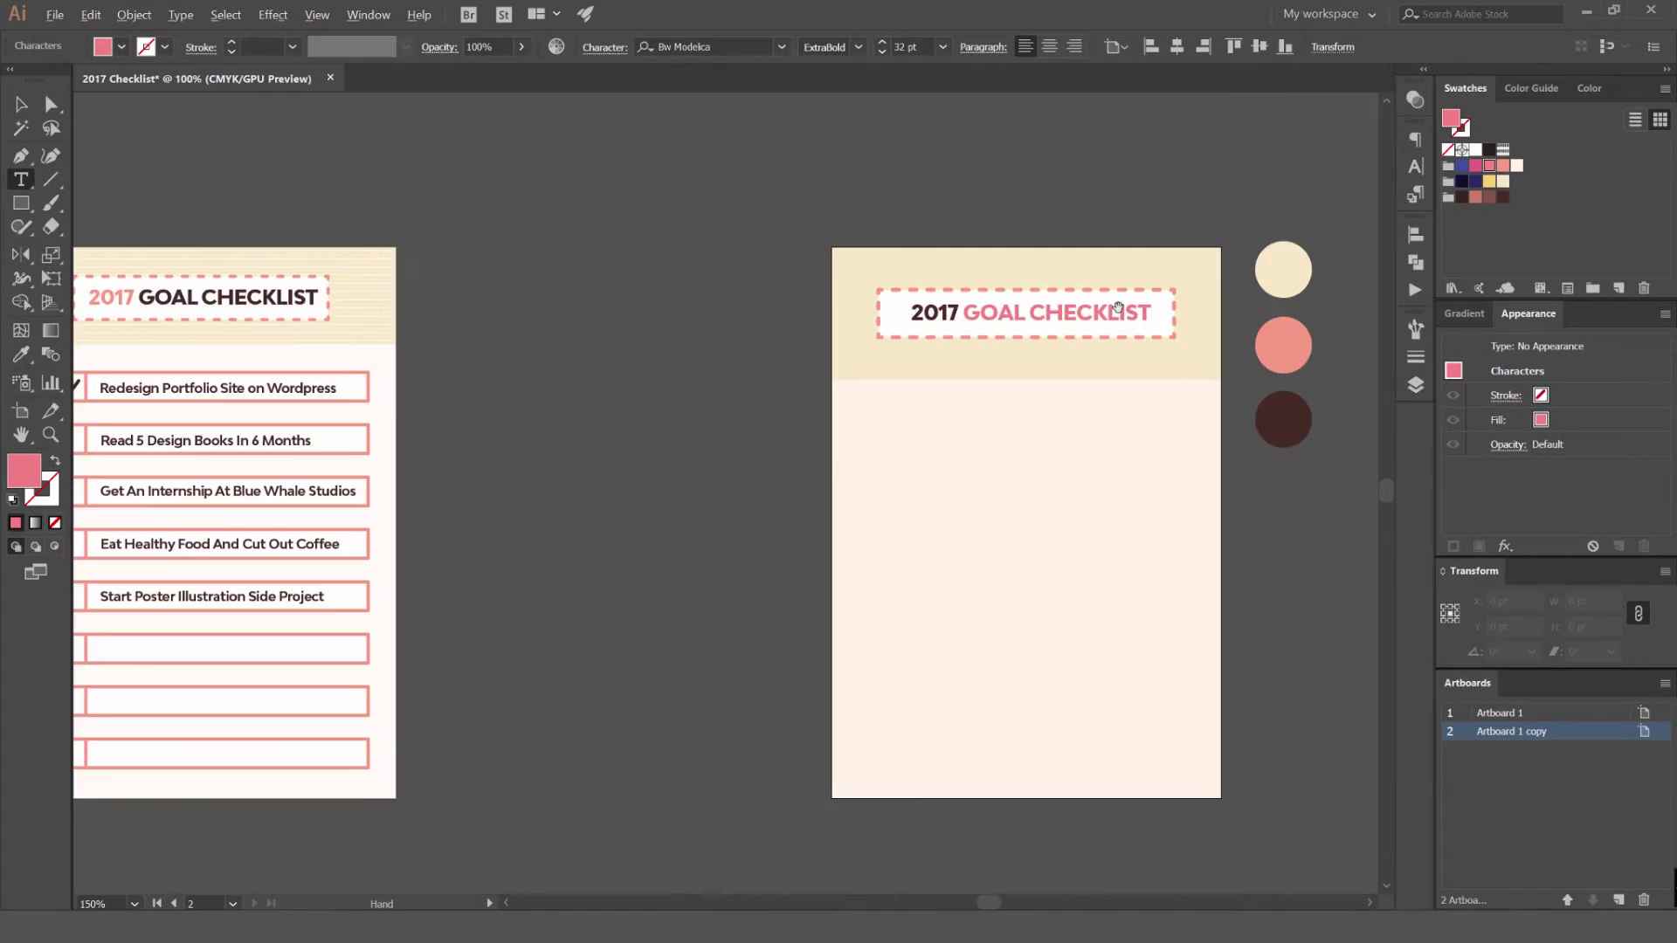
{"action": "scroll", "coordinate": [1184, 295], "scroll_direction": "up", "scroll_amount": 3}
{"action": "scroll", "coordinate": [1027, 326], "scroll_direction": "down", "scroll_amount": 3}
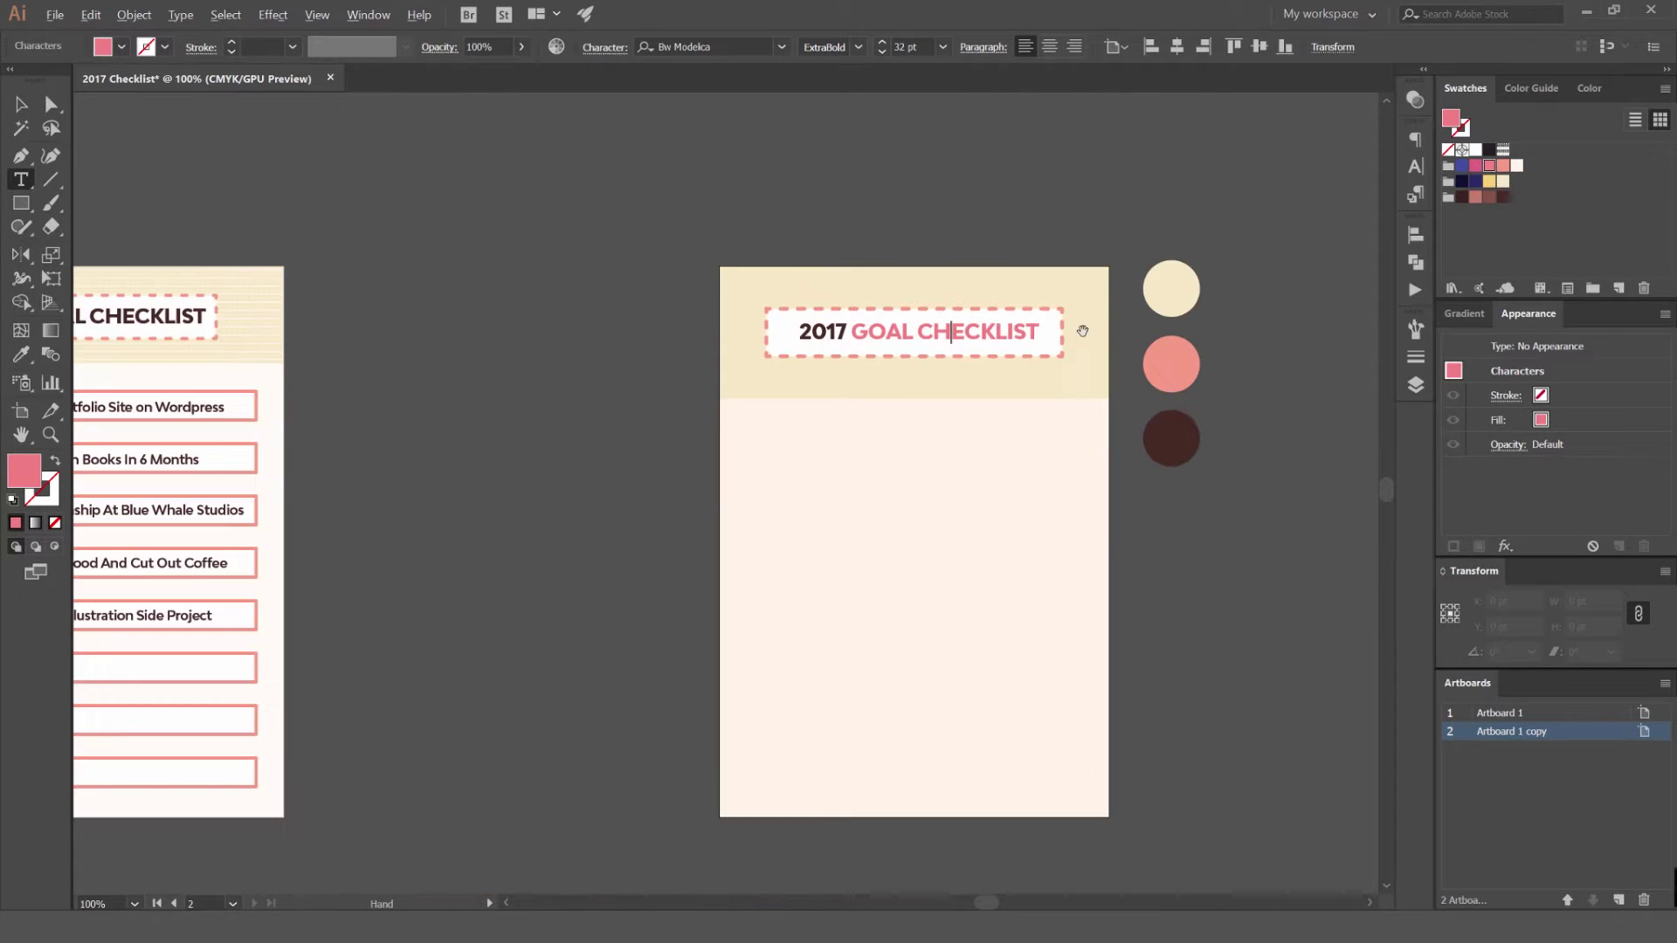
{"action": "scroll", "coordinate": [1088, 332], "scroll_direction": "up", "scroll_amount": 3}
{"action": "key", "text": "Escape"}
{"action": "left_click", "coordinate": [372, 157]}
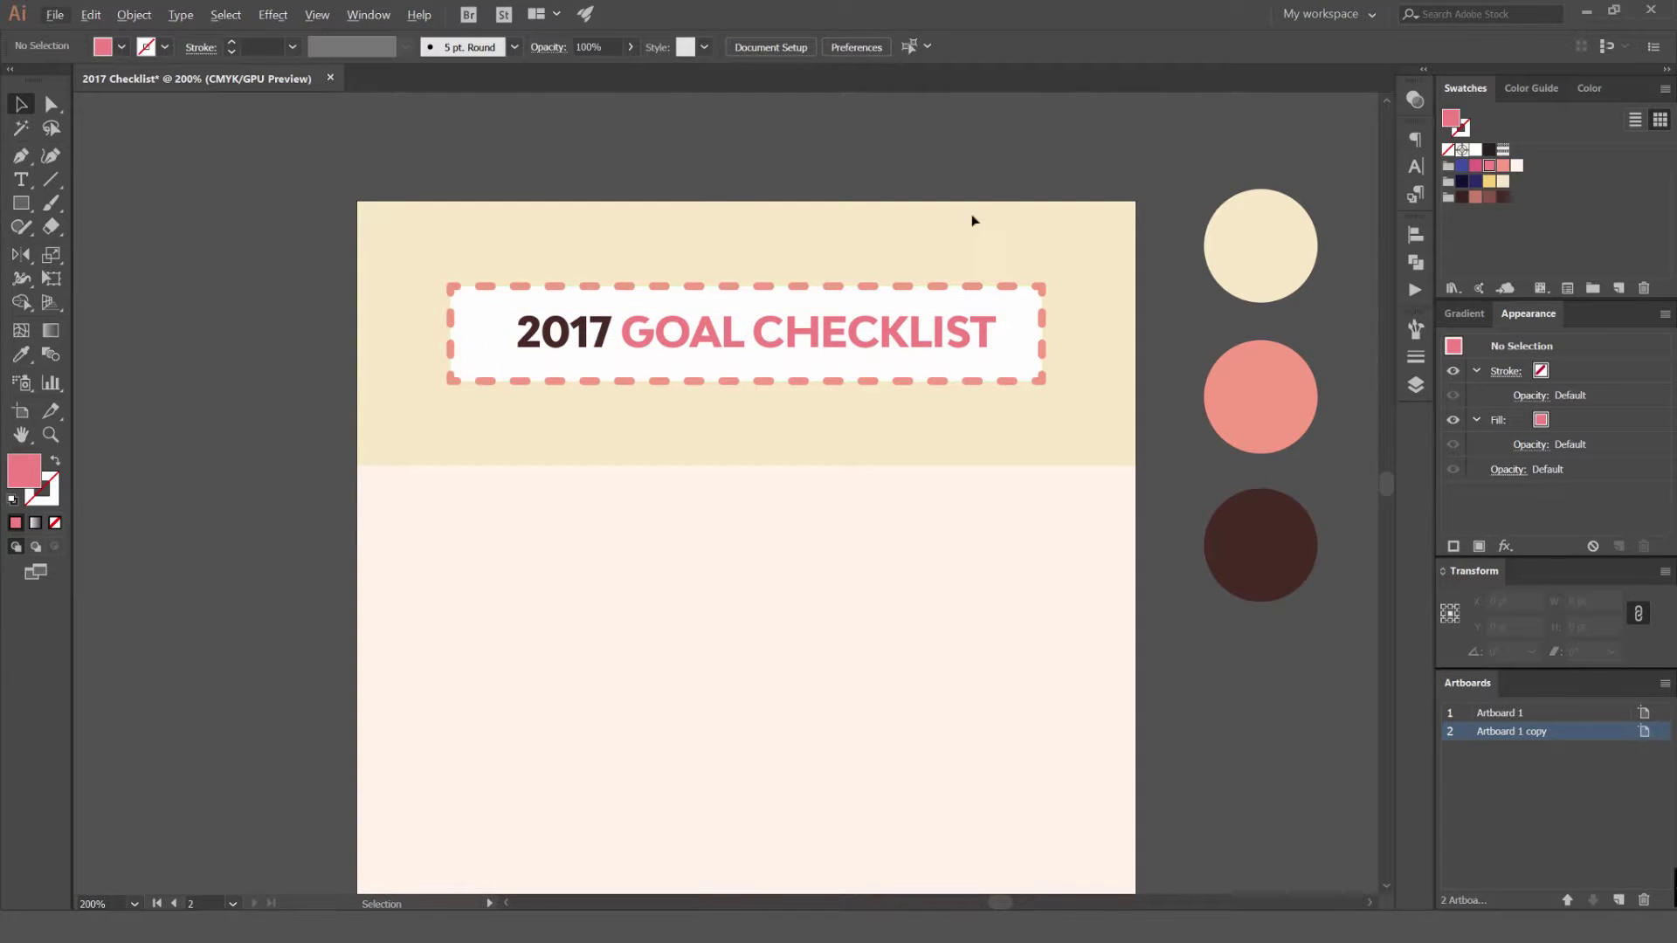
Recolour the words "GOAL CHECKLIST" with the salmon swatch that matches the dashed outline.
{"action": "left_click_drag", "start_coordinate": [923, 310], "coordinate": [879, 277]}
{"action": "scroll", "coordinate": [825, 308], "scroll_direction": "up", "scroll_amount": 1}
{"action": "double_click", "coordinate": [712, 299]}
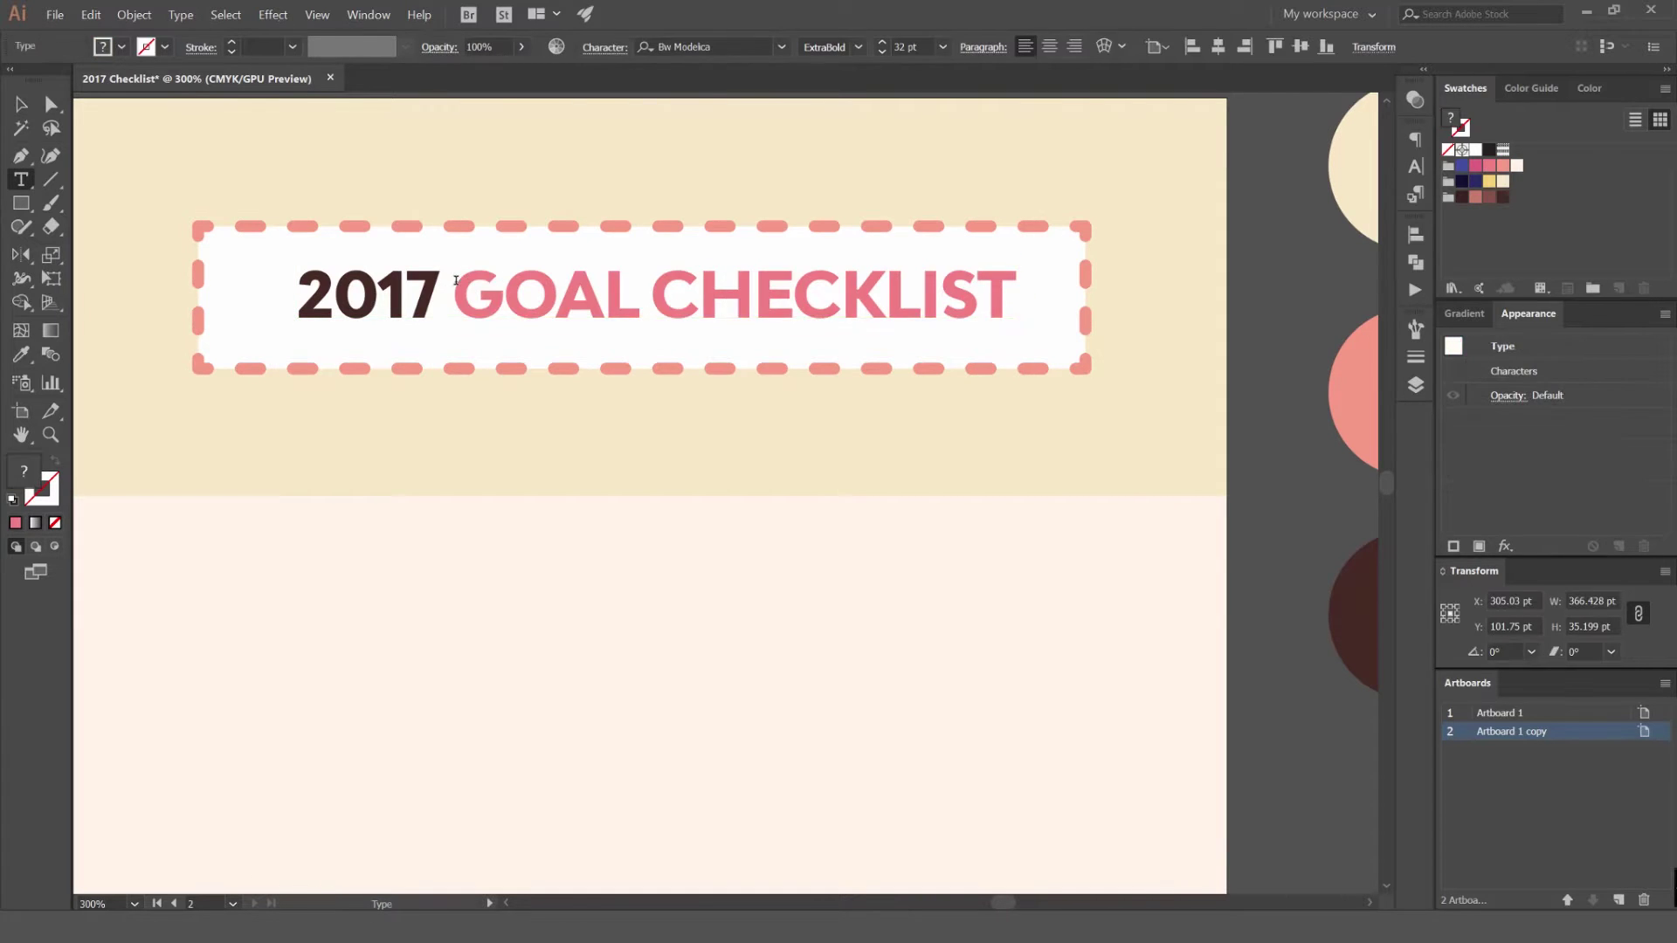
{"action": "left_click_drag", "start_coordinate": [456, 281], "coordinate": [1016, 301]}
{"action": "left_click", "coordinate": [1503, 165]}
{"action": "key", "text": "ctrl+h"}
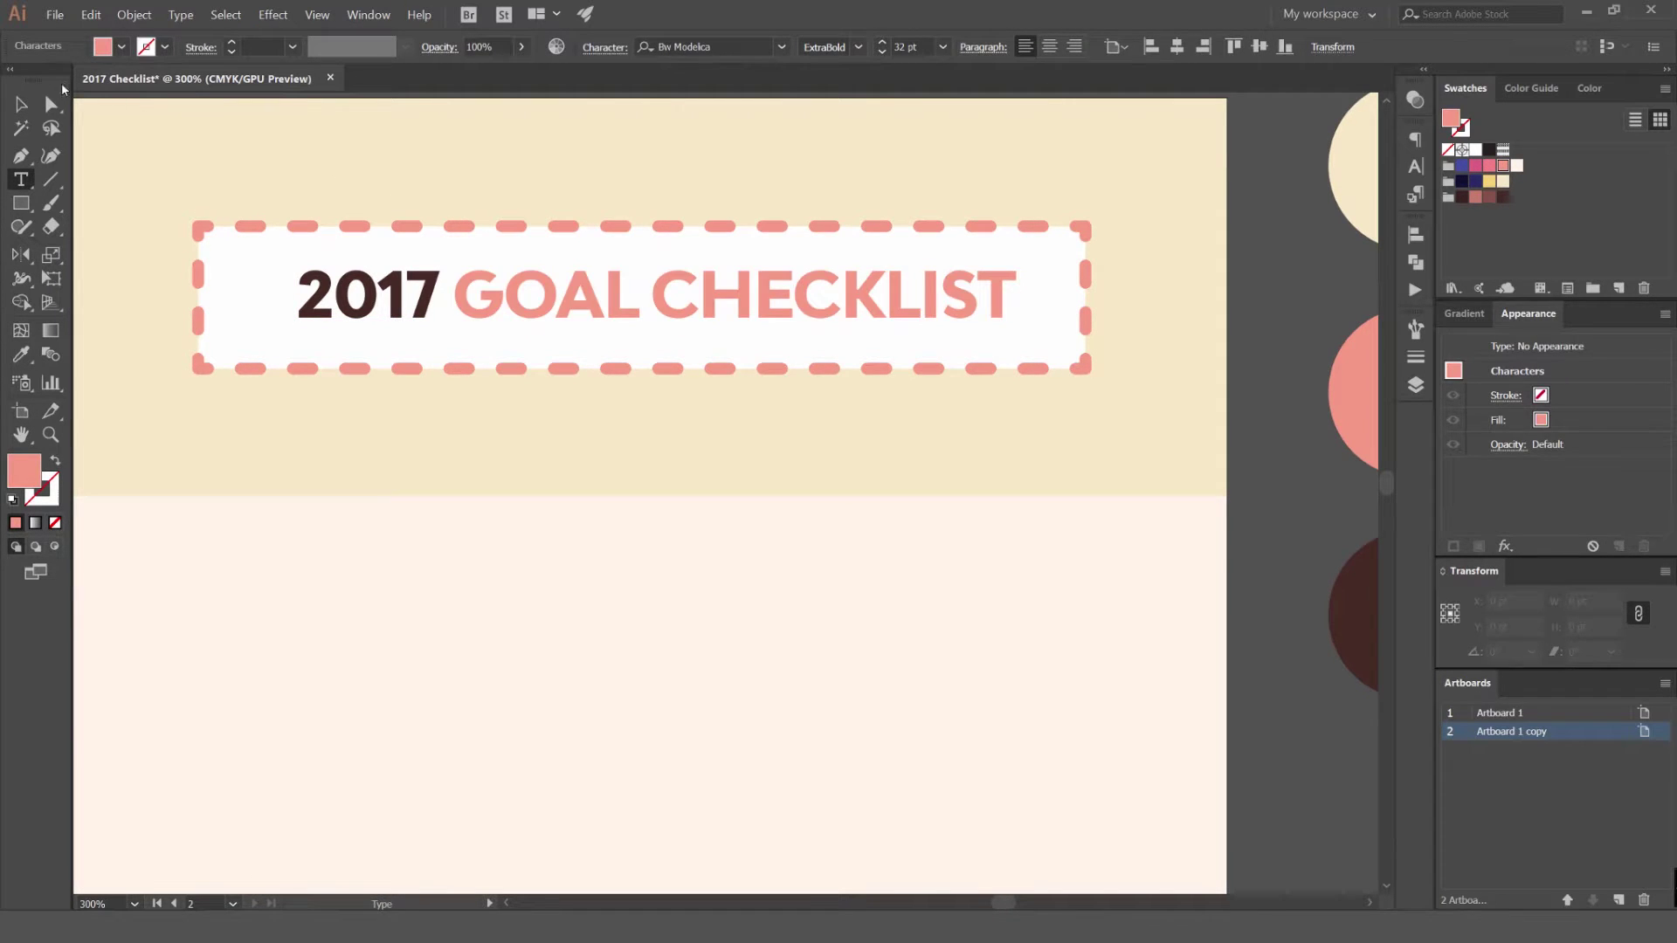
{"action": "left_click", "coordinate": [21, 104]}
{"action": "scroll", "coordinate": [184, 185], "scroll_direction": "down", "scroll_amount": 2}
{"action": "left_click", "coordinate": [1095, 262]}
{"action": "left_click_drag", "start_coordinate": [446, 251], "coordinate": [645, 218]}
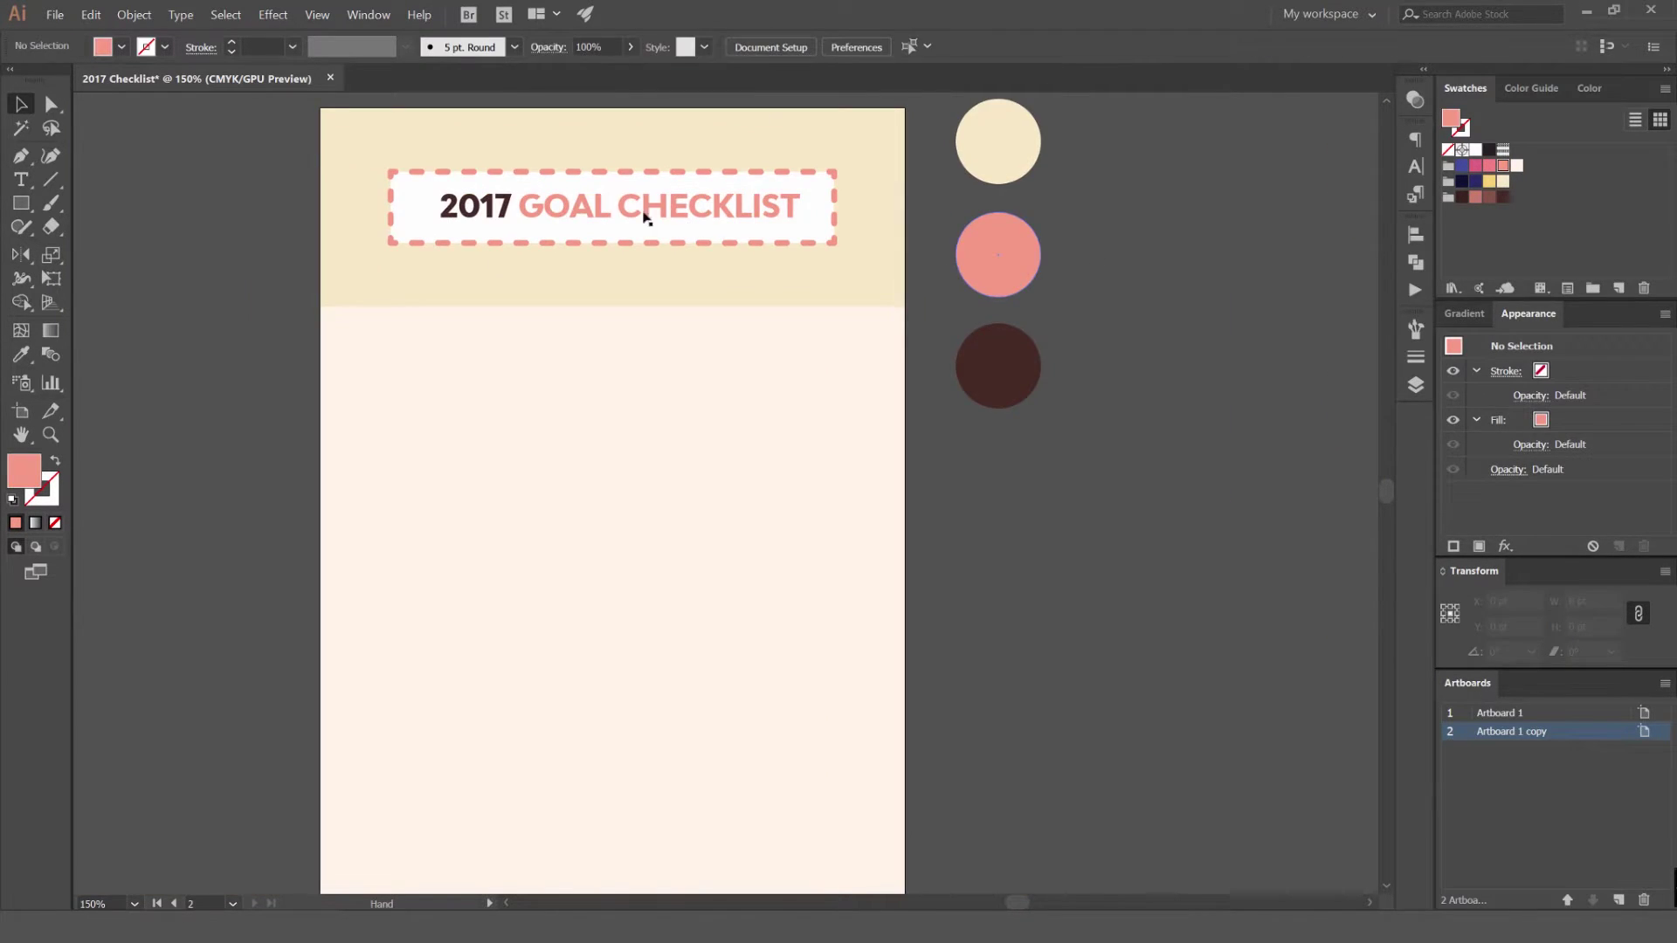
{"action": "scroll", "coordinate": [576, 205], "scroll_direction": "up", "scroll_amount": 2}
{"action": "scroll", "coordinate": [603, 260], "scroll_direction": "down", "scroll_amount": 2}
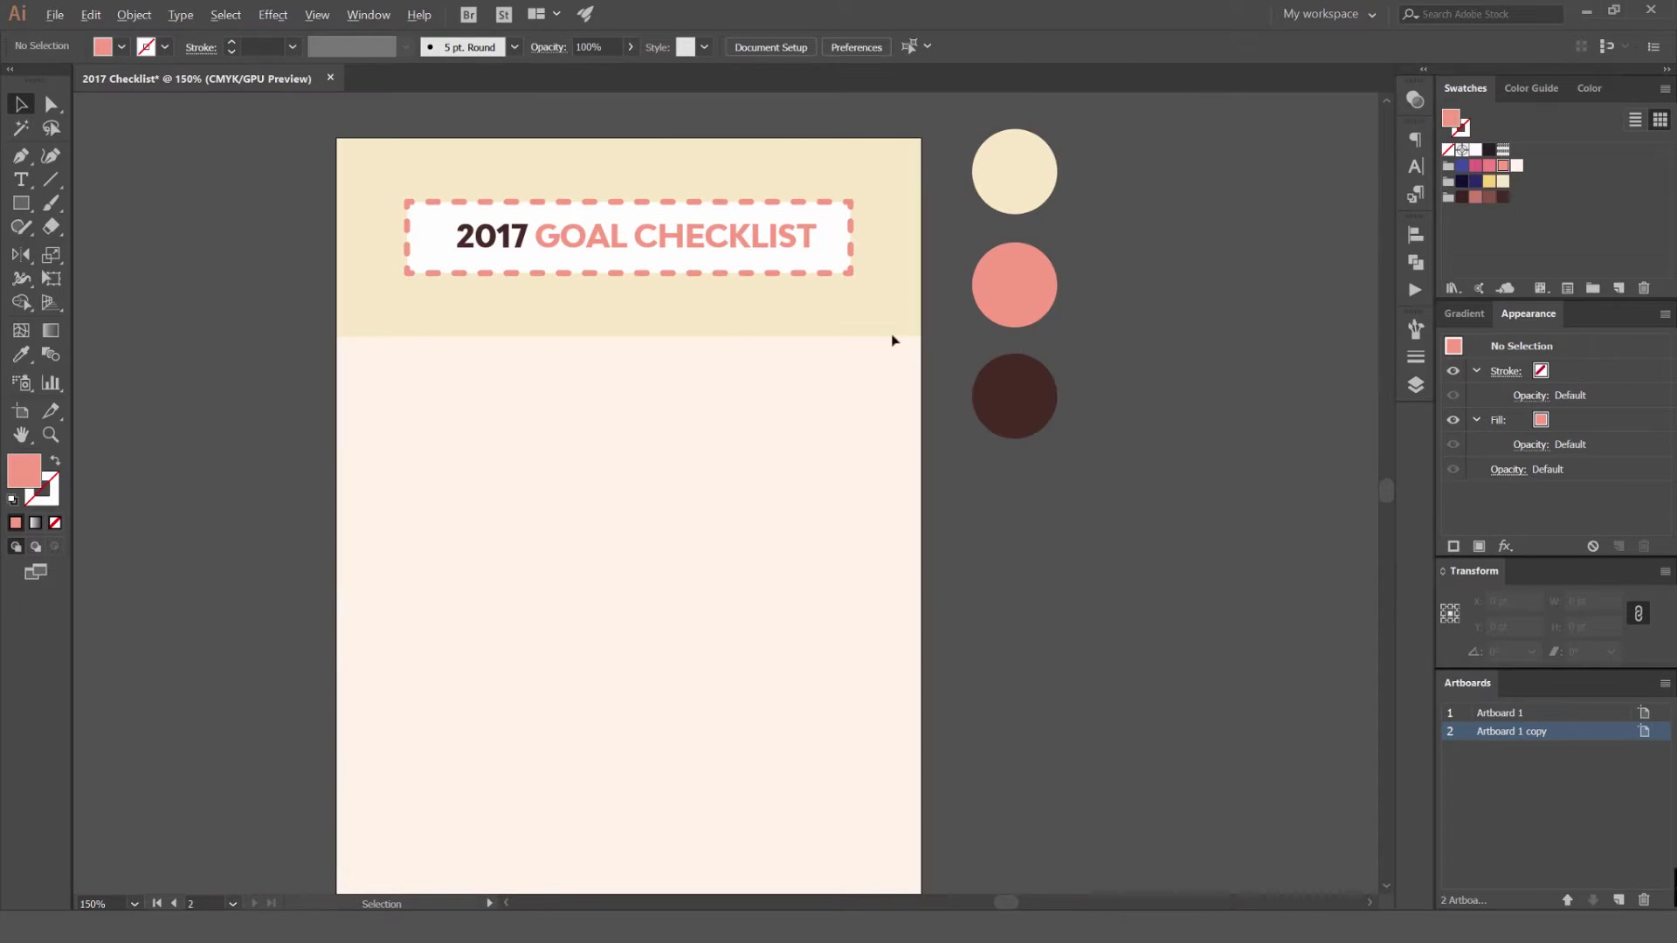
Recolour the words "GOAL CHECKLIST" dark brown to match "2017".
{"action": "left_click", "coordinate": [635, 261]}
{"action": "scroll", "coordinate": [540, 251], "scroll_direction": "up", "scroll_amount": 1}
{"action": "double_click", "coordinate": [540, 251]}
{"action": "left_click_drag", "start_coordinate": [533, 234], "coordinate": [906, 229]}
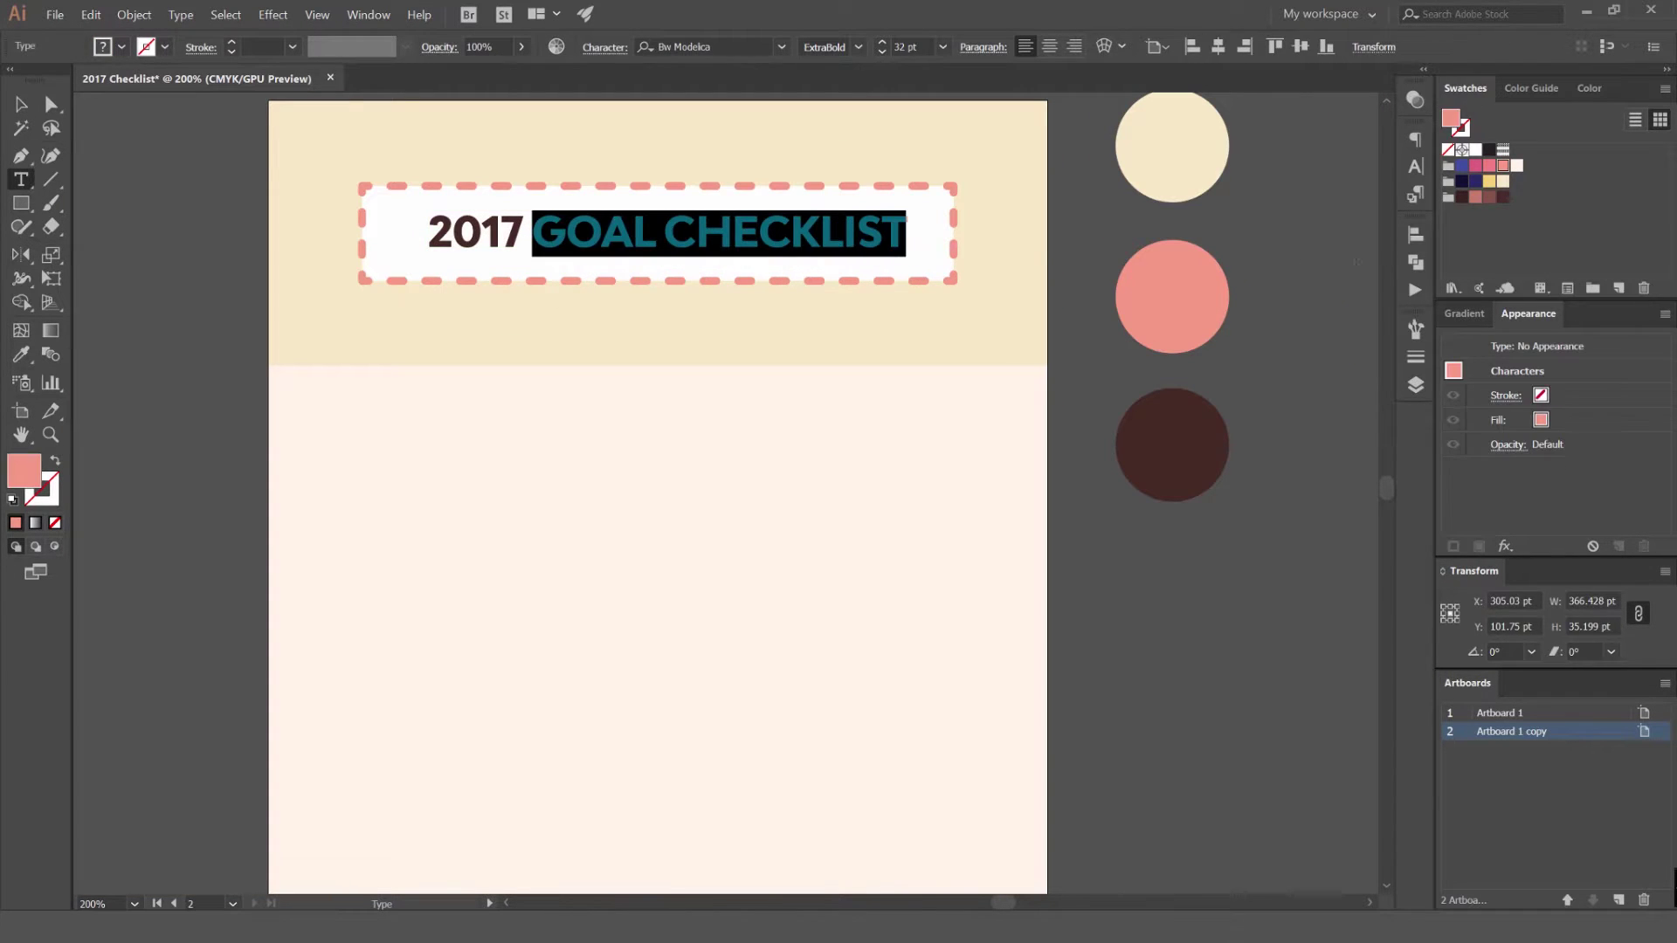
{"action": "left_click", "coordinate": [1503, 197]}
{"action": "key", "text": "Escape"}
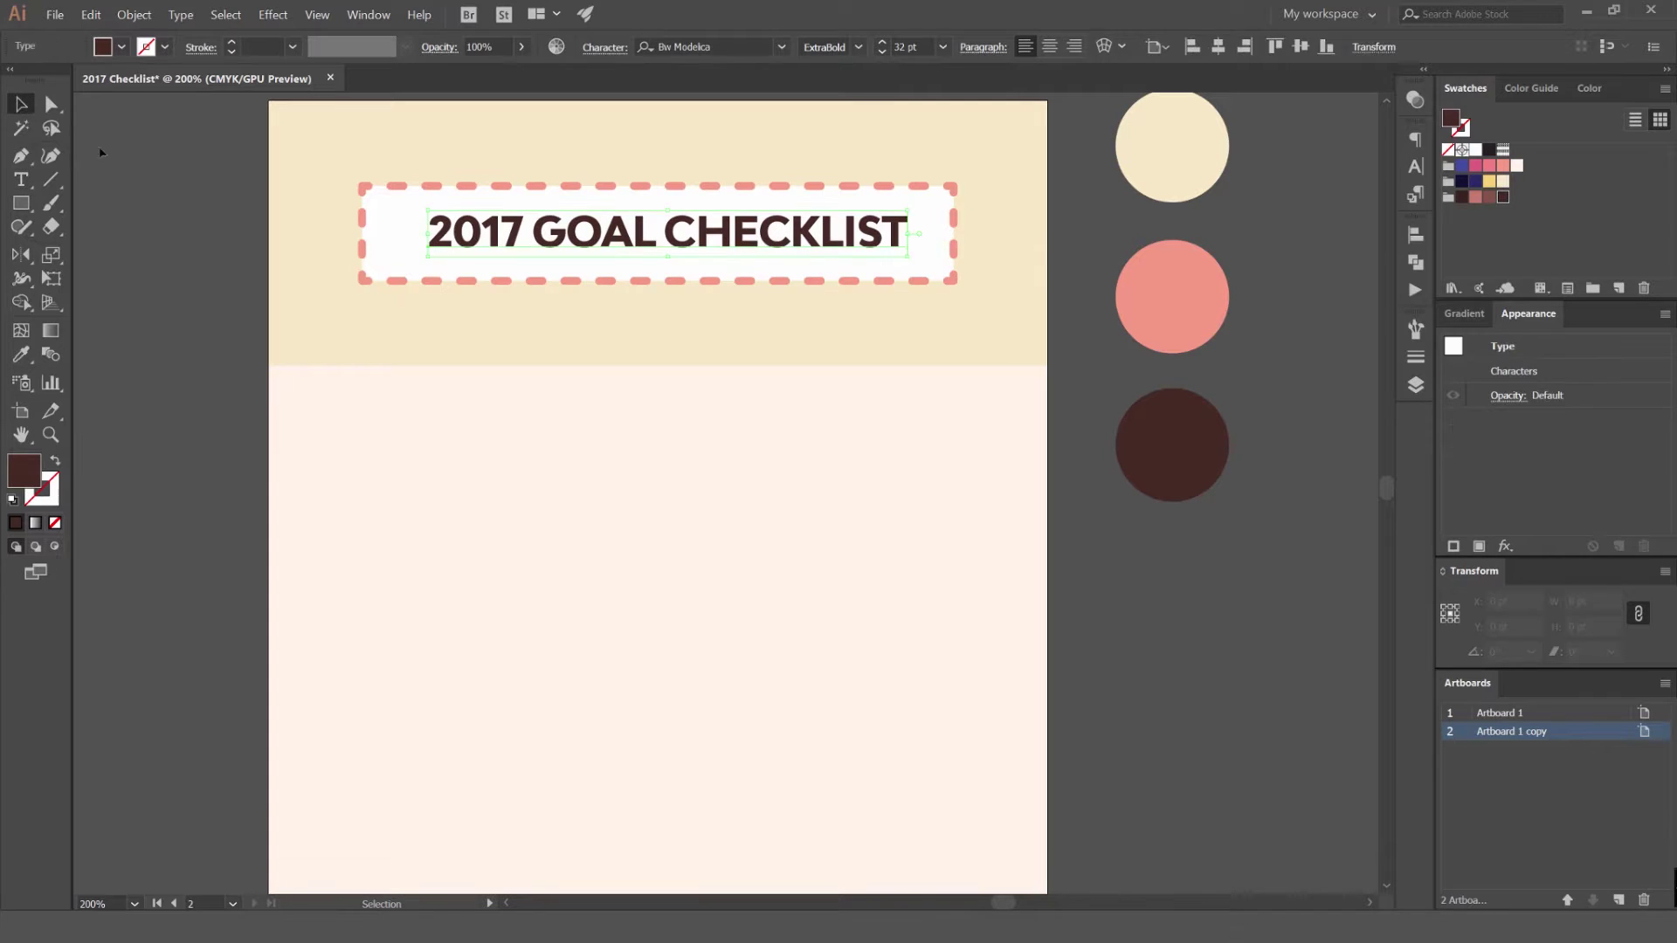
{"action": "left_click", "coordinate": [99, 153]}
Draw a sample rectangle about 240 × 74 pt above the new artboard and fill it with the line-and-dot pattern swatch.
{"action": "left_click_drag", "start_coordinate": [775, 459], "coordinate": [845, 532]}
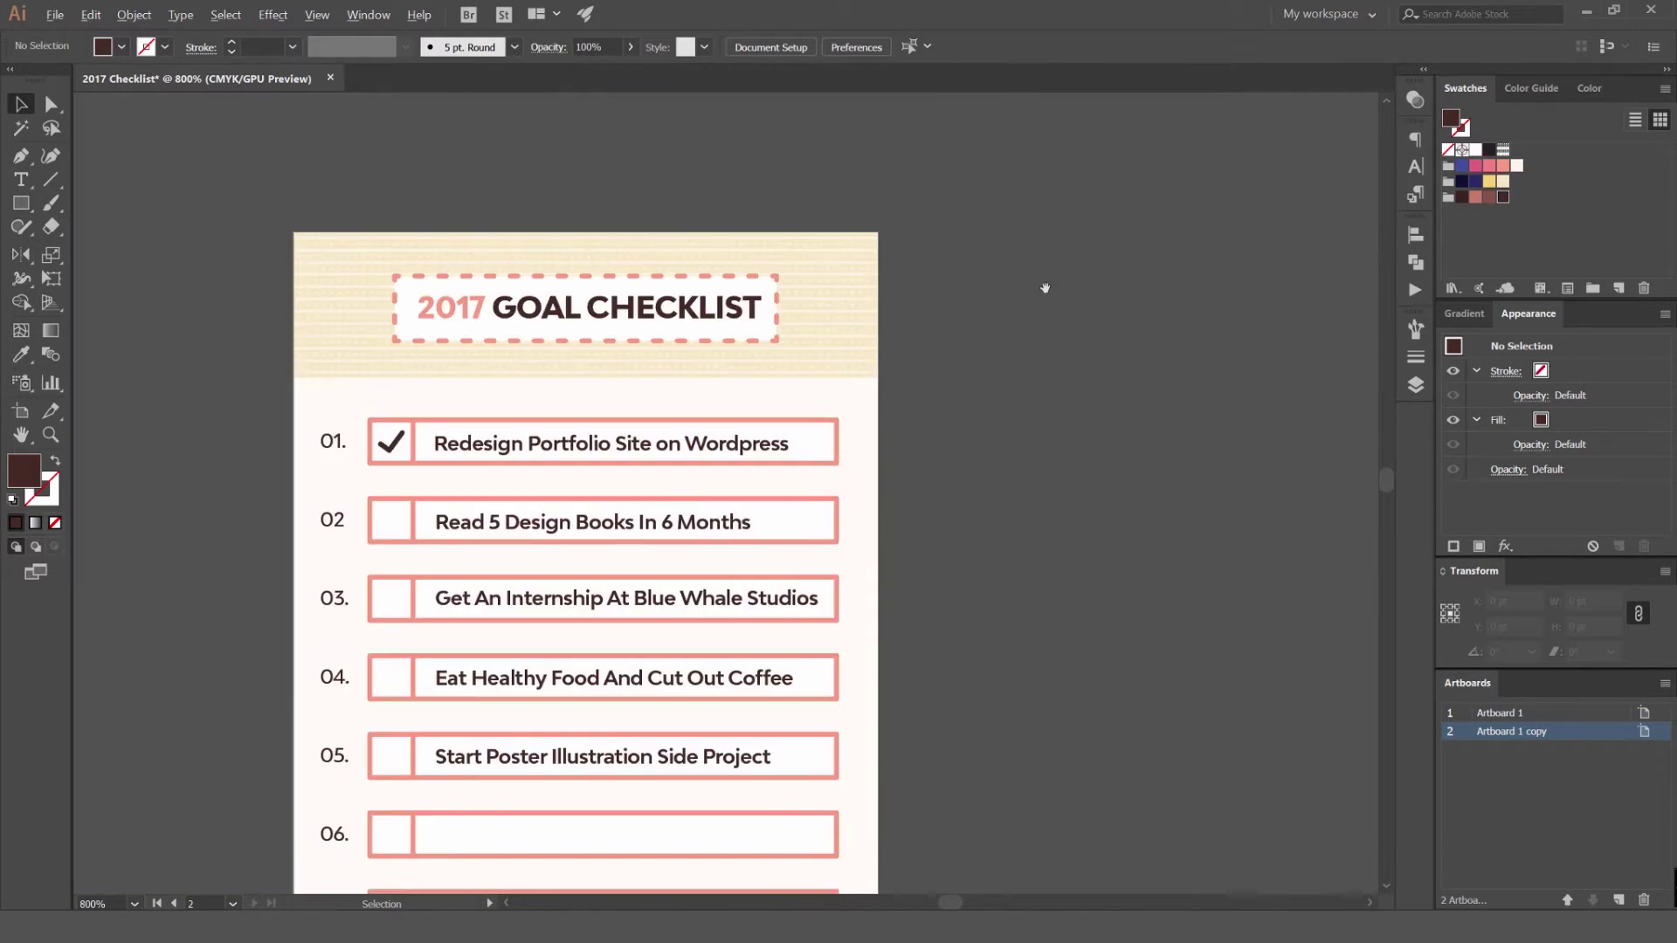
{"action": "left_click_drag", "start_coordinate": [1045, 289], "coordinate": [354, 356]}
{"action": "left_click_drag", "start_coordinate": [1027, 257], "coordinate": [498, 244]}
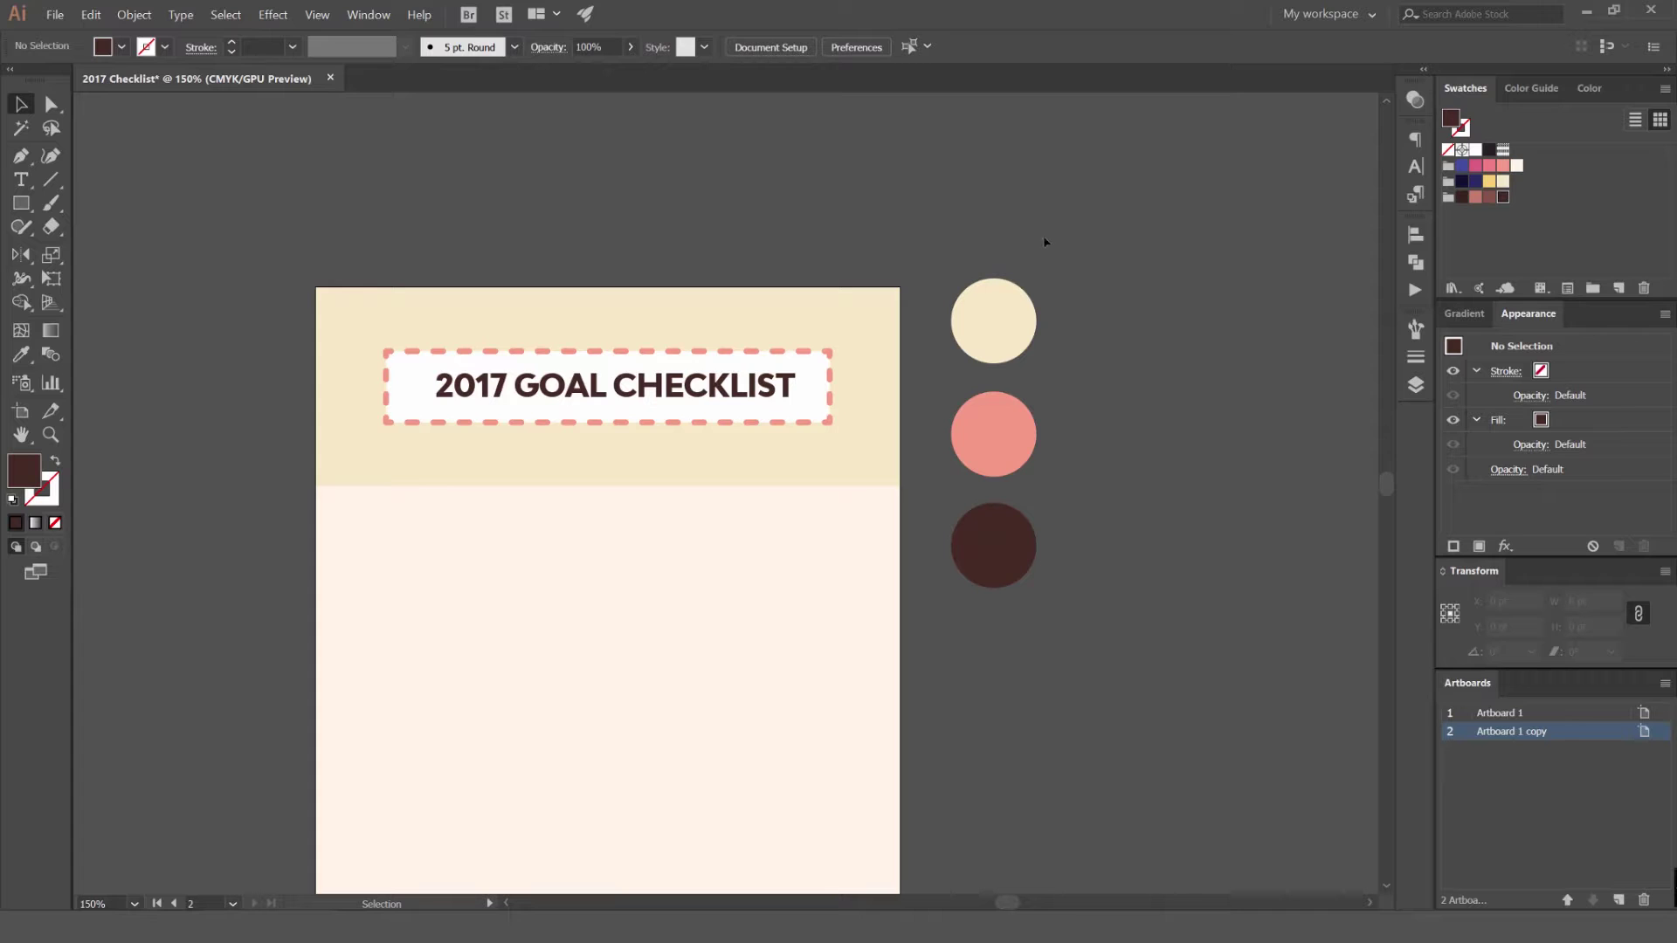
{"action": "scroll", "coordinate": [660, 247], "scroll_direction": "up", "scroll_amount": 1}
{"action": "key", "text": "n"}
{"action": "key", "text": "m"}
{"action": "left_click_drag", "start_coordinate": [556, 152], "coordinate": [871, 250]}
{"action": "left_click", "coordinate": [1502, 150]}
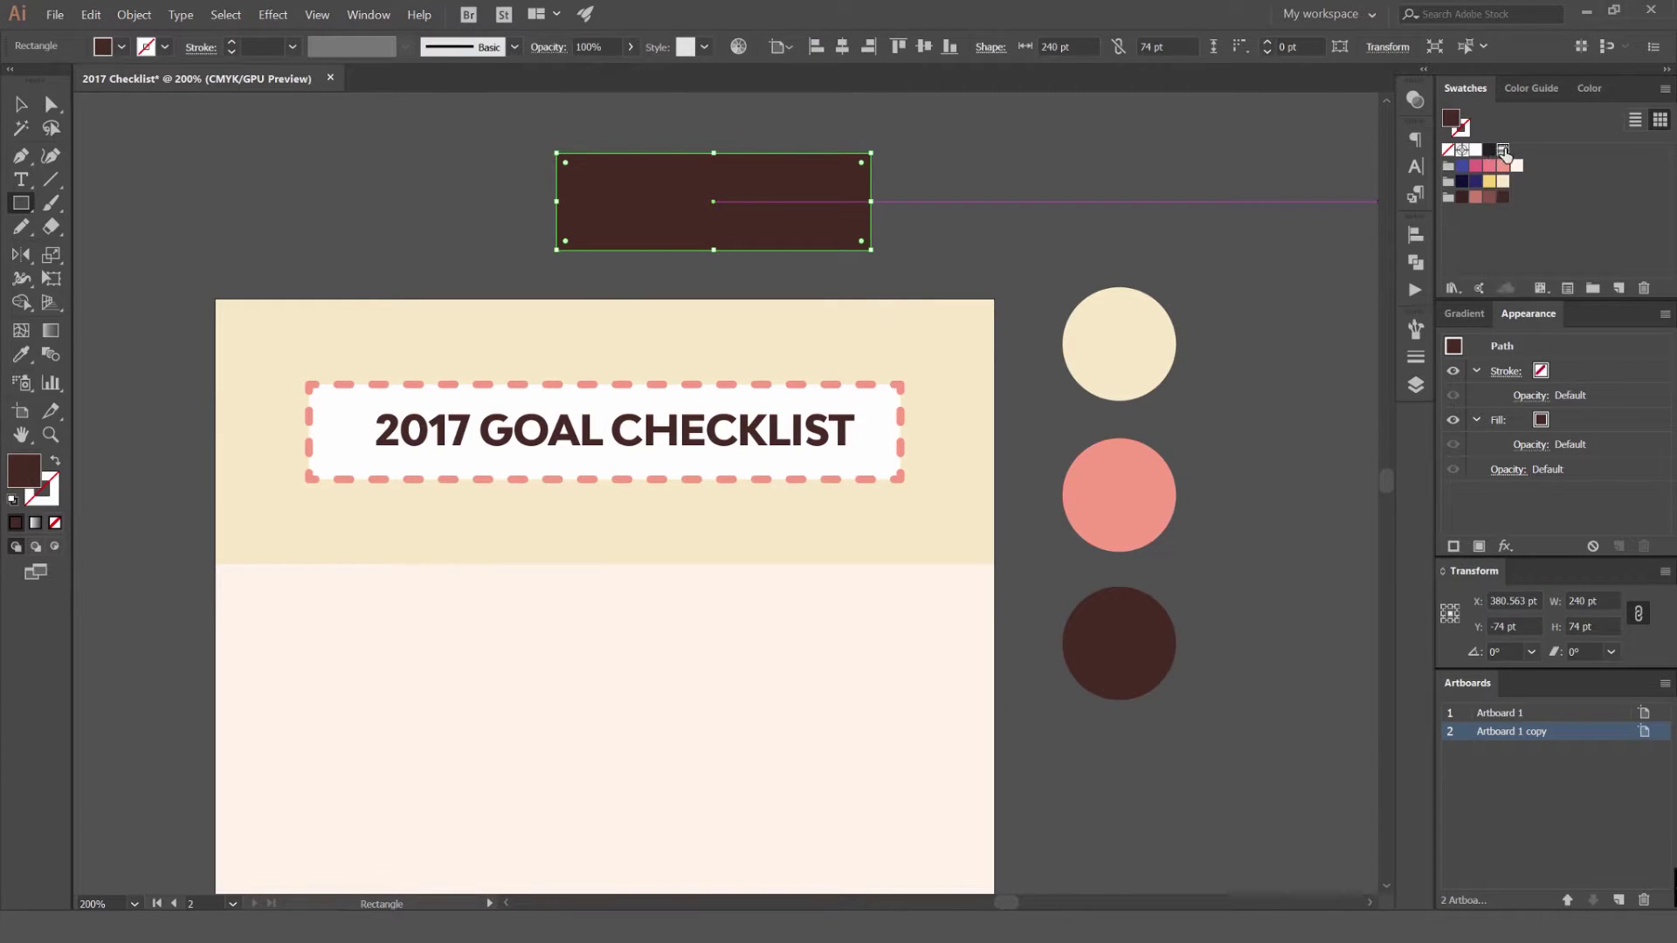
{"action": "key", "text": "v"}
{"action": "left_click", "coordinate": [943, 194]}
{"action": "scroll", "coordinate": [763, 209], "scroll_direction": "up", "scroll_amount": 3}
{"action": "left_click", "coordinate": [640, 332]}
{"action": "left_click_drag", "start_coordinate": [618, 338], "coordinate": [621, 445]}
{"action": "scroll", "coordinate": [1157, 305], "scroll_direction": "down", "scroll_amount": 2}
{"action": "left_click", "coordinate": [1154, 306]}
{"action": "key", "text": "ctrl+z"}
Cover the beige header with a pattern-filled rectangle about 595 × 203 pt and place it behind the title box and text.
{"action": "left_click_drag", "start_coordinate": [508, 357], "coordinate": [502, 198]}
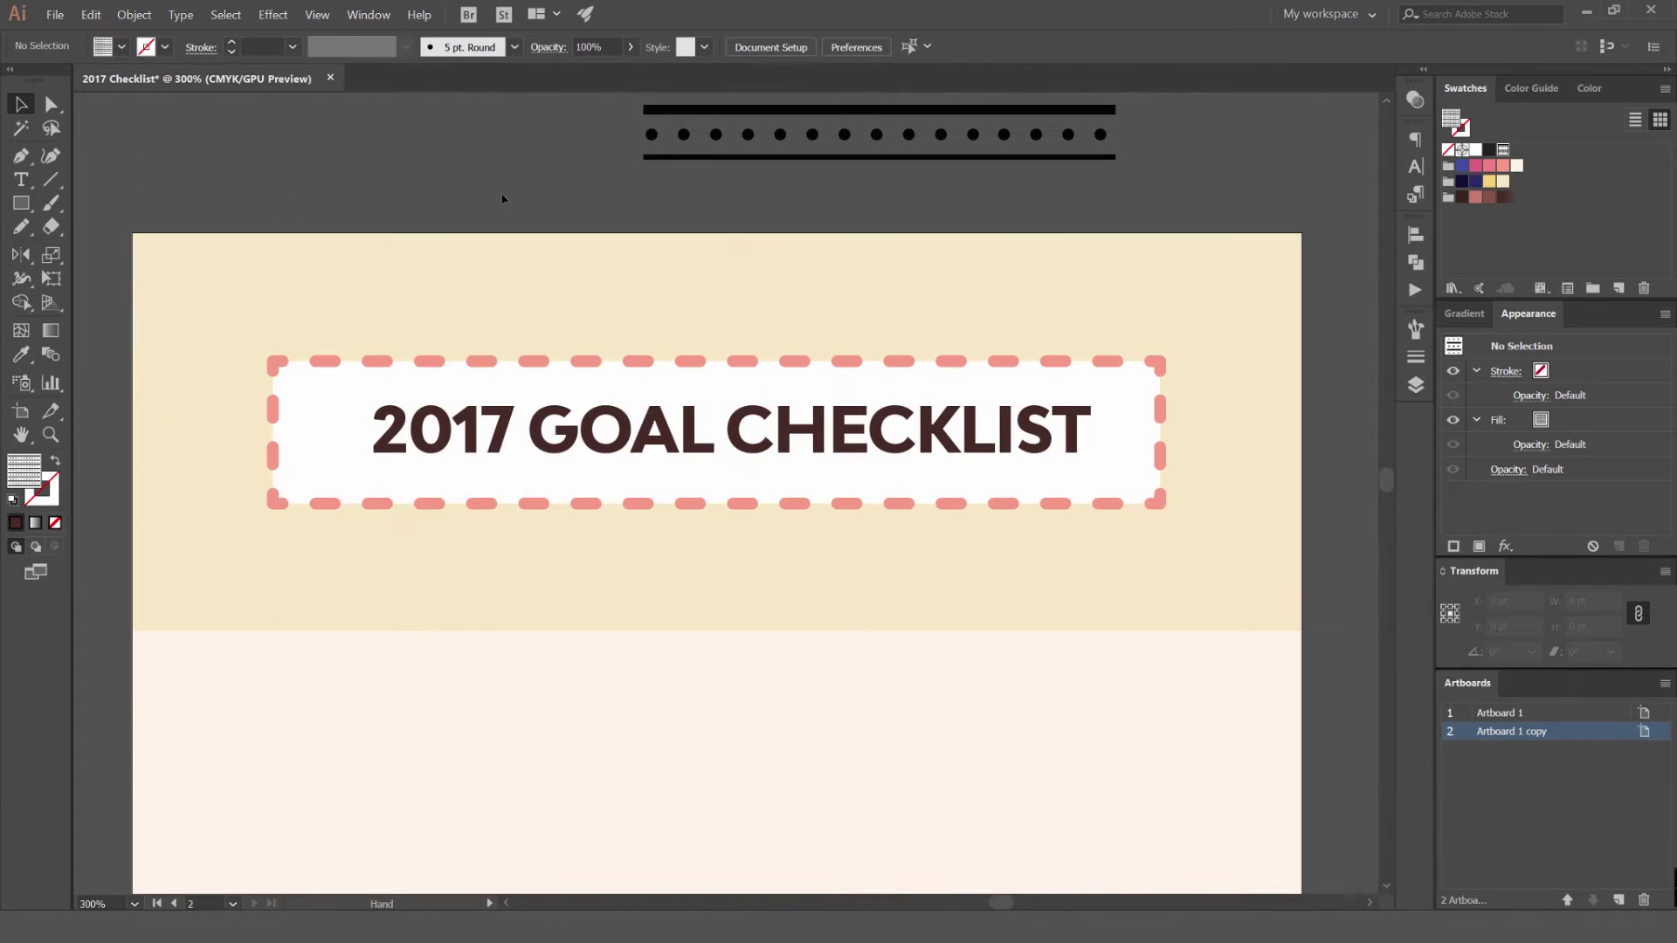
{"action": "key", "text": "m"}
{"action": "left_click_drag", "start_coordinate": [139, 242], "coordinate": [1301, 627]}
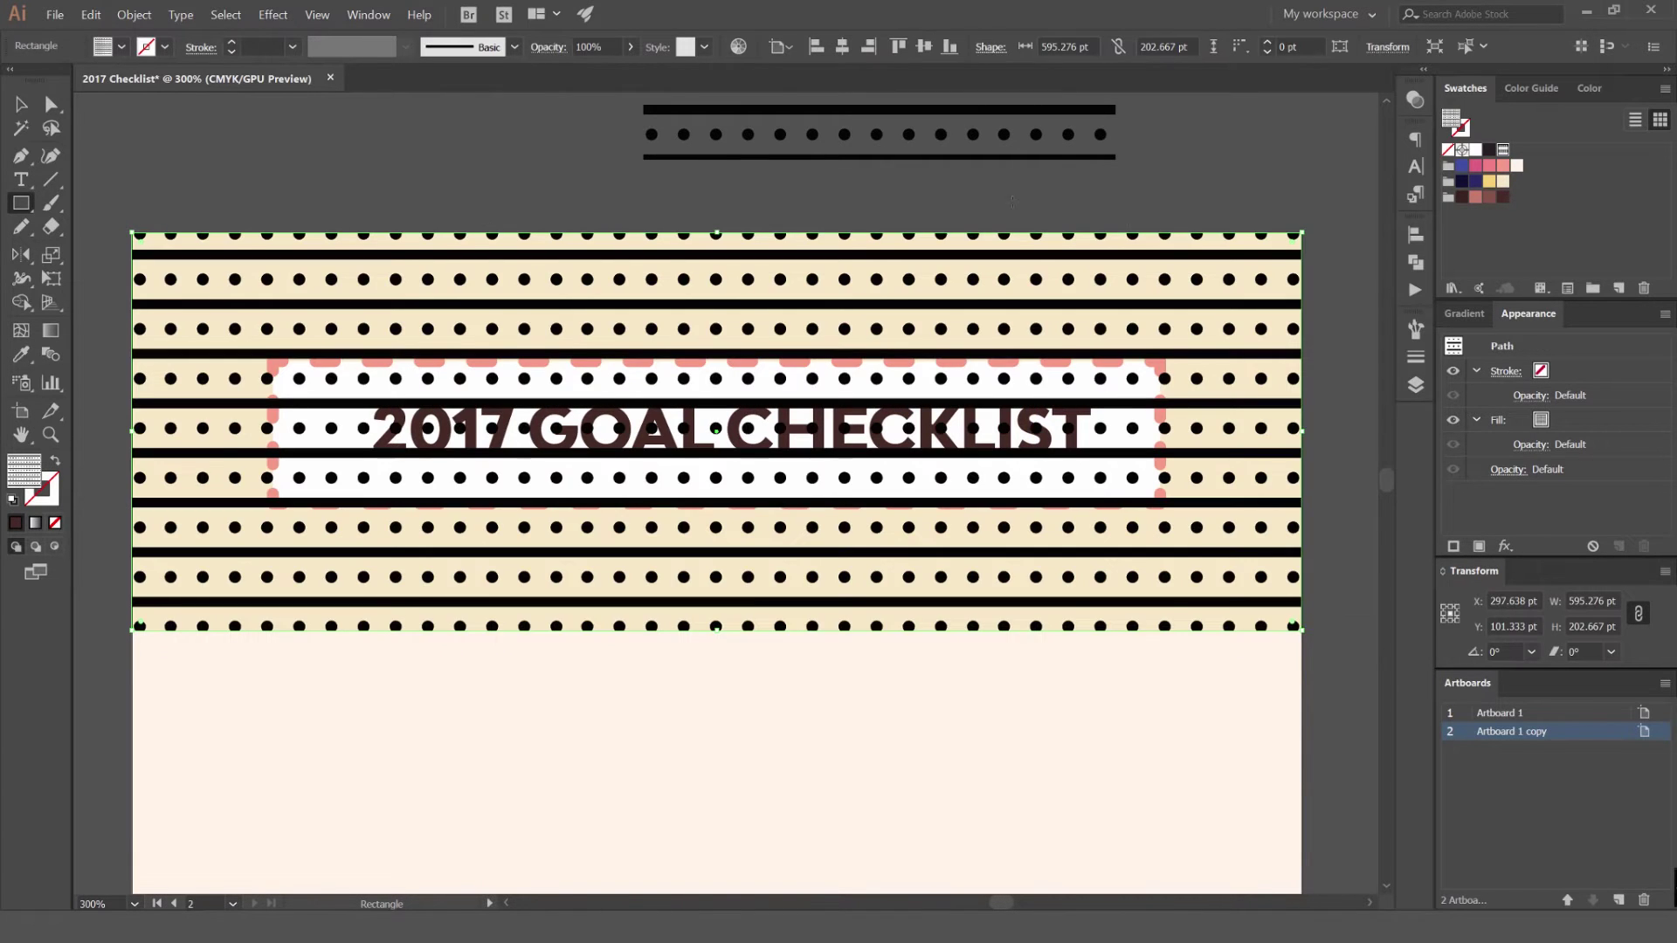
{"action": "key", "text": "v"}
{"action": "key", "text": "ctrl+["}
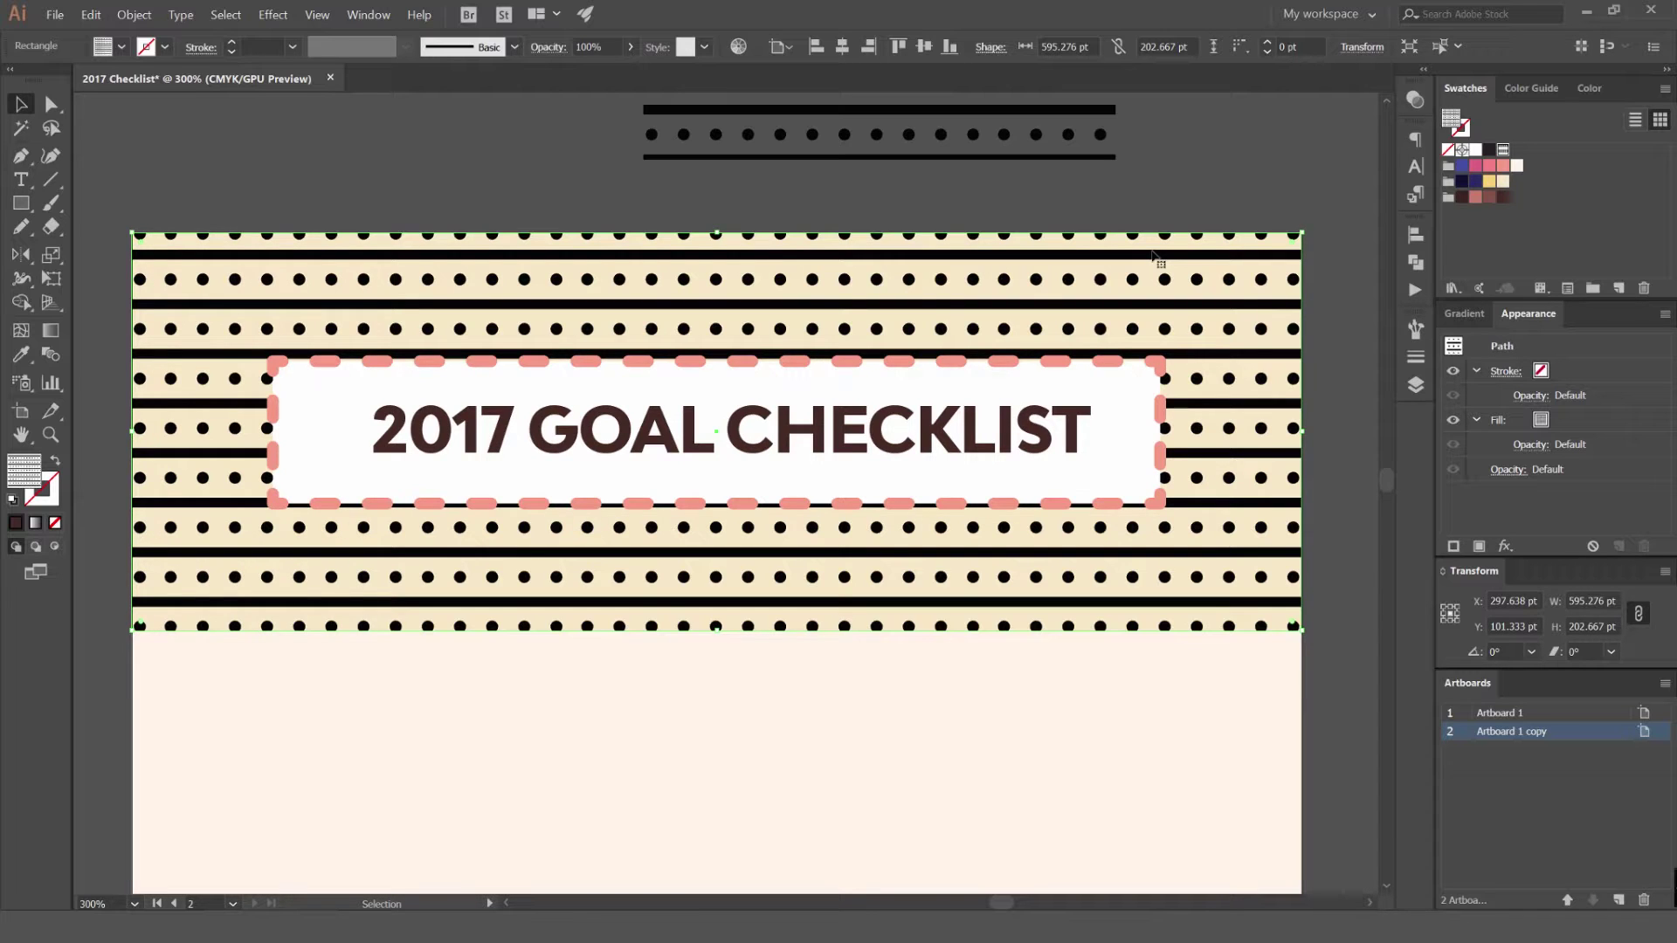
Set the blend mode of the pattern-filled header rectangle to Color Dodge.
{"action": "left_click", "coordinate": [1415, 99]}
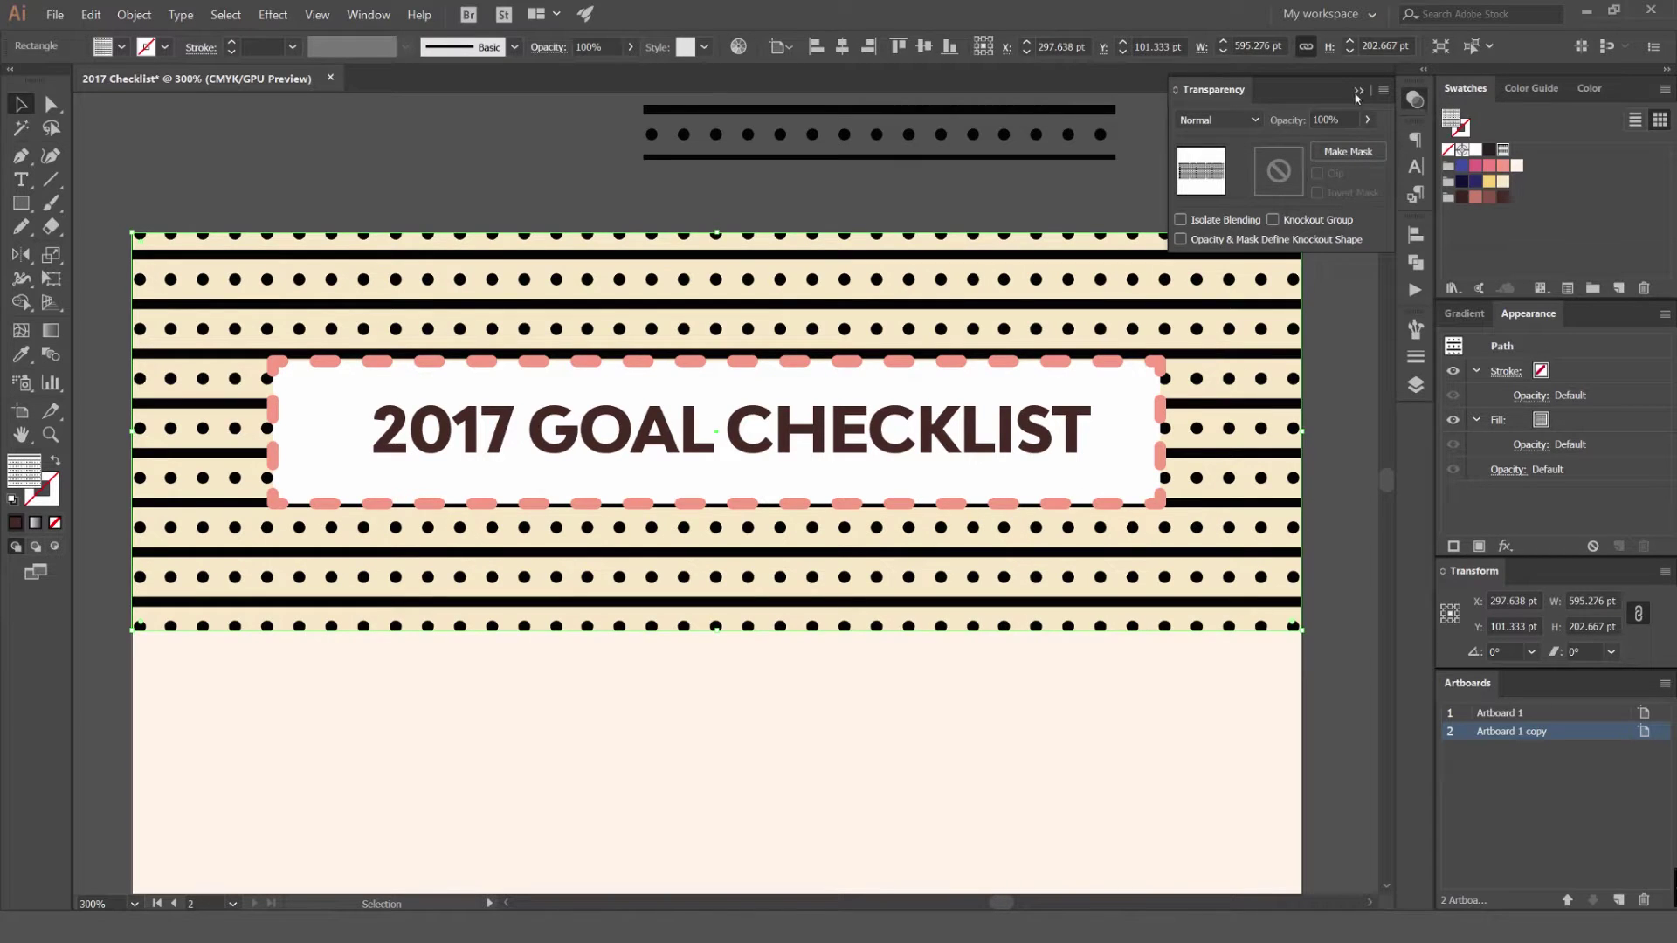
{"action": "left_click", "coordinate": [368, 14]}
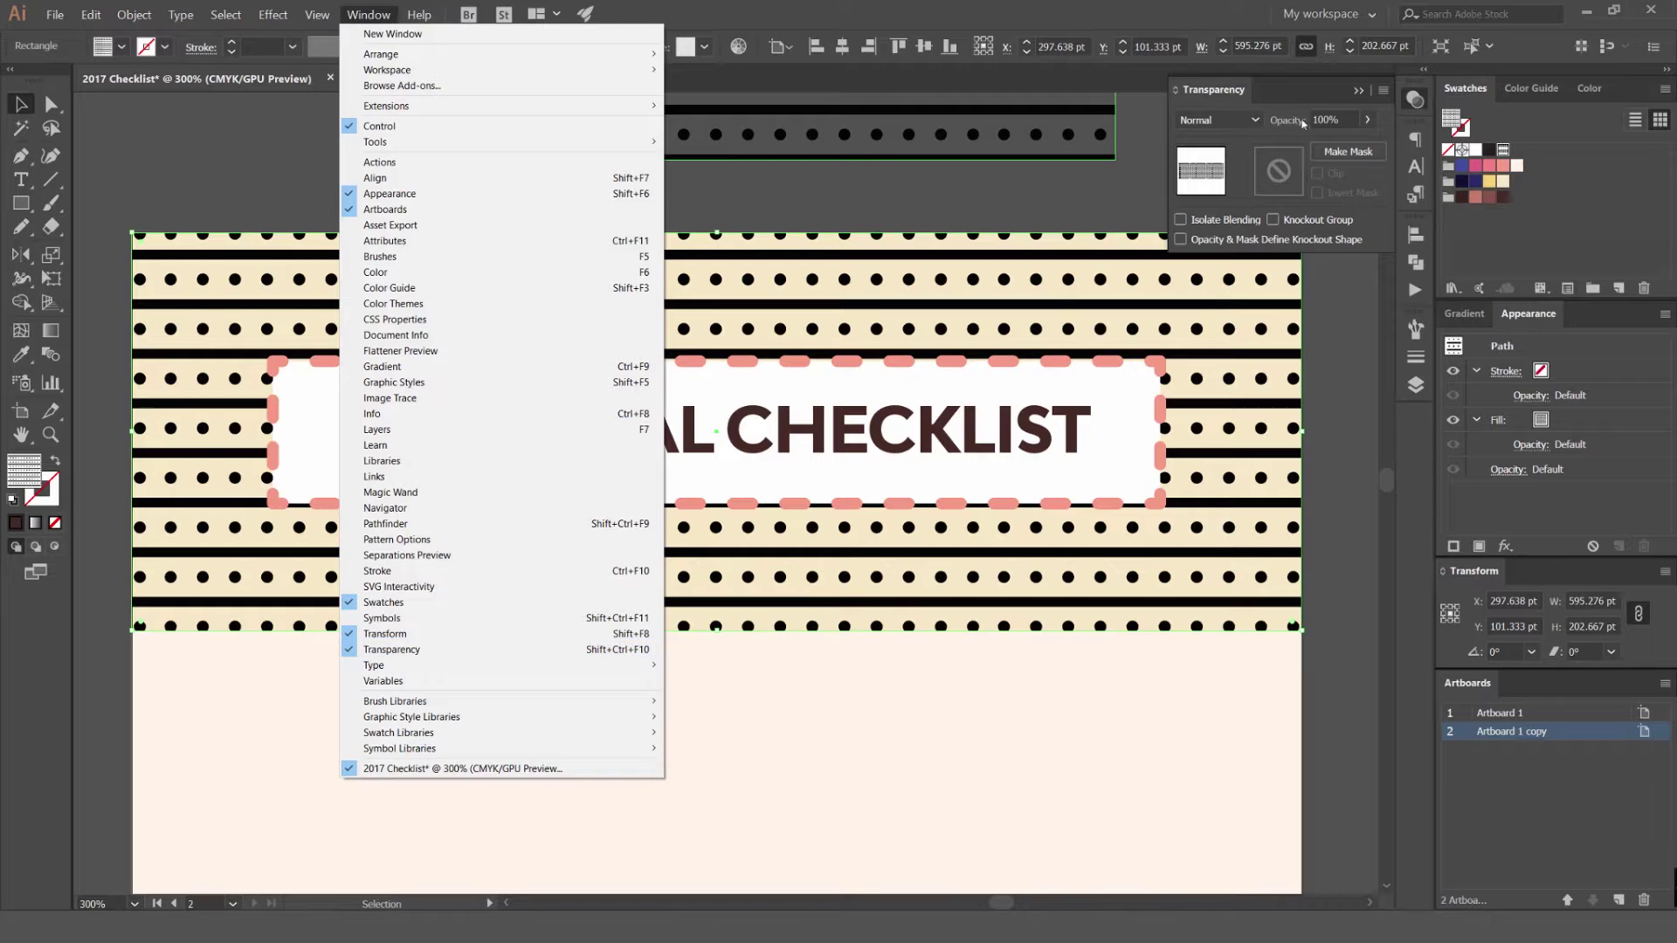
{"action": "left_click", "coordinate": [1233, 123]}
{"action": "scroll", "coordinate": [1212, 123], "scroll_direction": "down", "scroll_amount": 2}
{"action": "scroll", "coordinate": [1212, 121], "scroll_direction": "down", "scroll_amount": 2}
{"action": "scroll", "coordinate": [1212, 120], "scroll_direction": "down", "scroll_amount": 2}
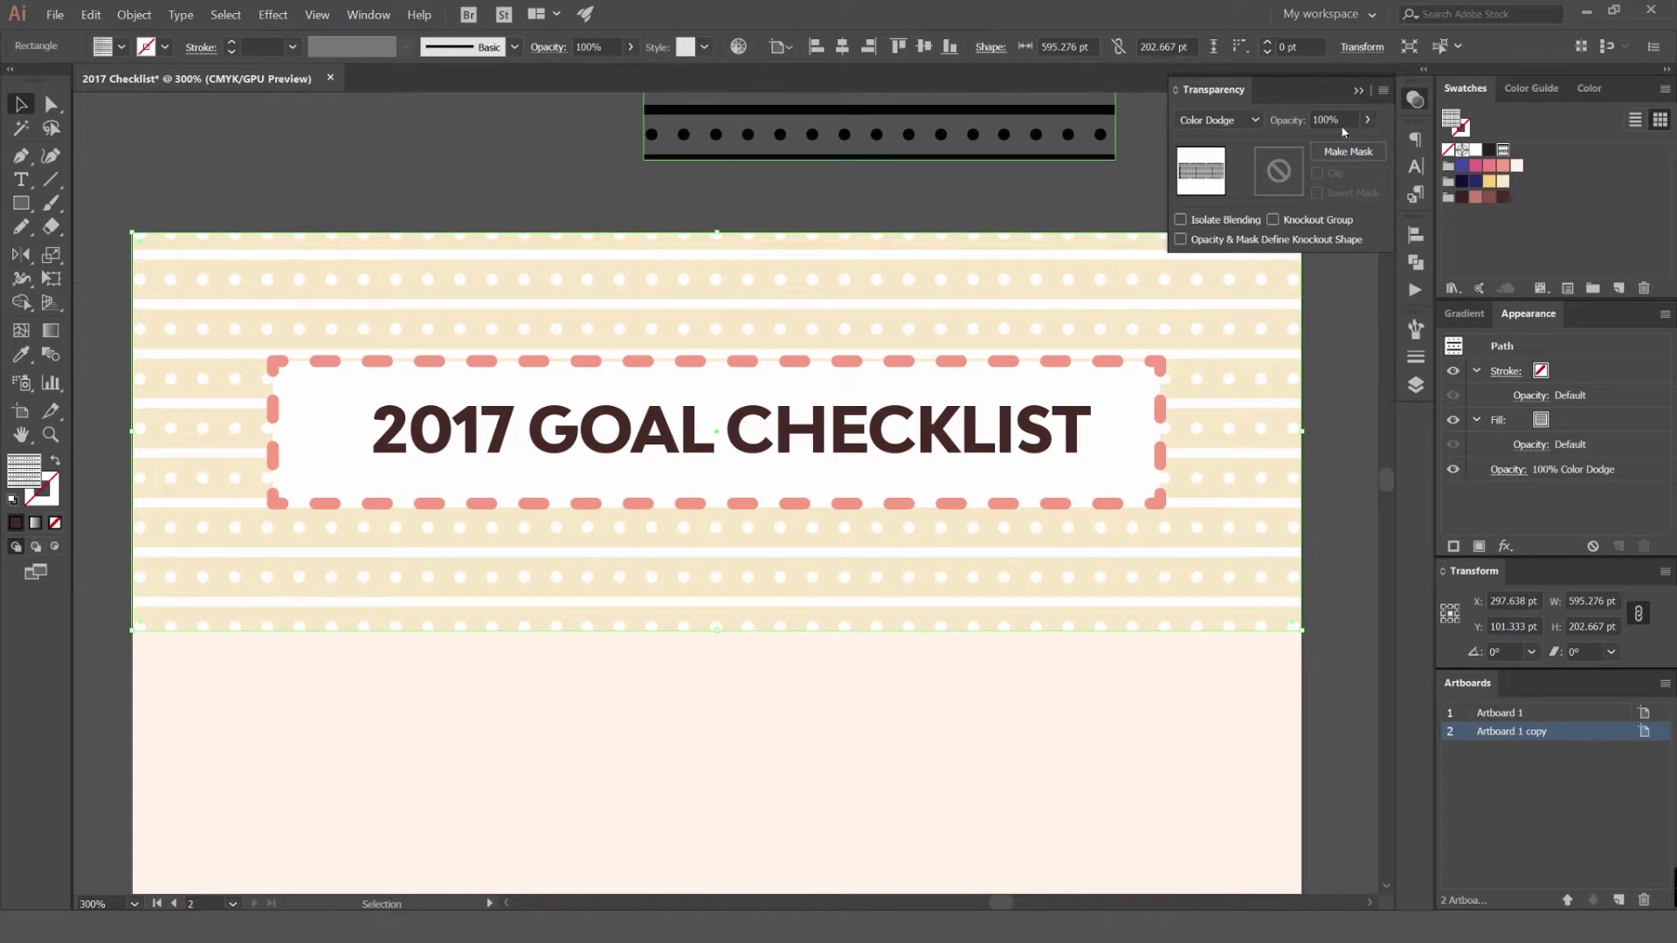
Set the opacity of the pattern-filled header rectangle to 60% and deselect it.
{"action": "left_click", "coordinate": [1275, 121]}
{"action": "type", "text": "70"}
{"action": "key", "text": "Return"}
{"action": "left_click_drag", "start_coordinate": [1336, 117], "coordinate": [1169, 118]}
{"action": "key", "text": "Return"}
{"action": "left_click", "coordinate": [582, 204]}
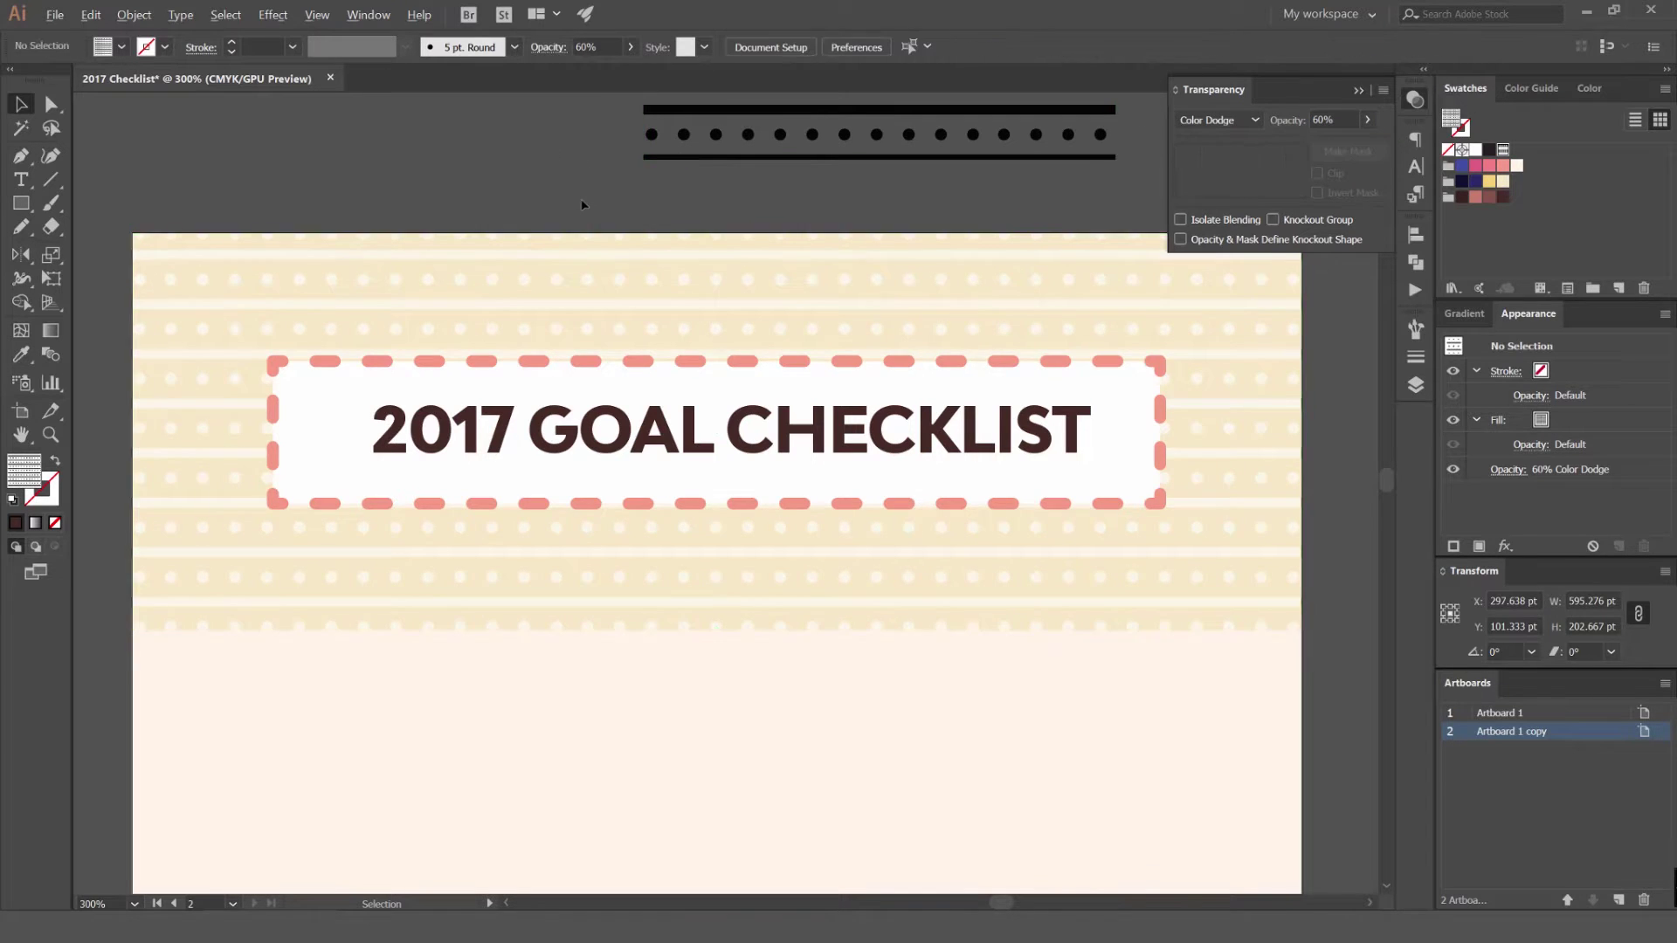
Examine the softened line-and-dot pattern in the header up close and within the whole artboard.
{"action": "scroll", "coordinate": [580, 204], "scroll_direction": "down", "scroll_amount": 2}
{"action": "scroll", "coordinate": [564, 290], "scroll_direction": "up", "scroll_amount": 3}
{"action": "scroll", "coordinate": [565, 191], "scroll_direction": "up", "scroll_amount": 2}
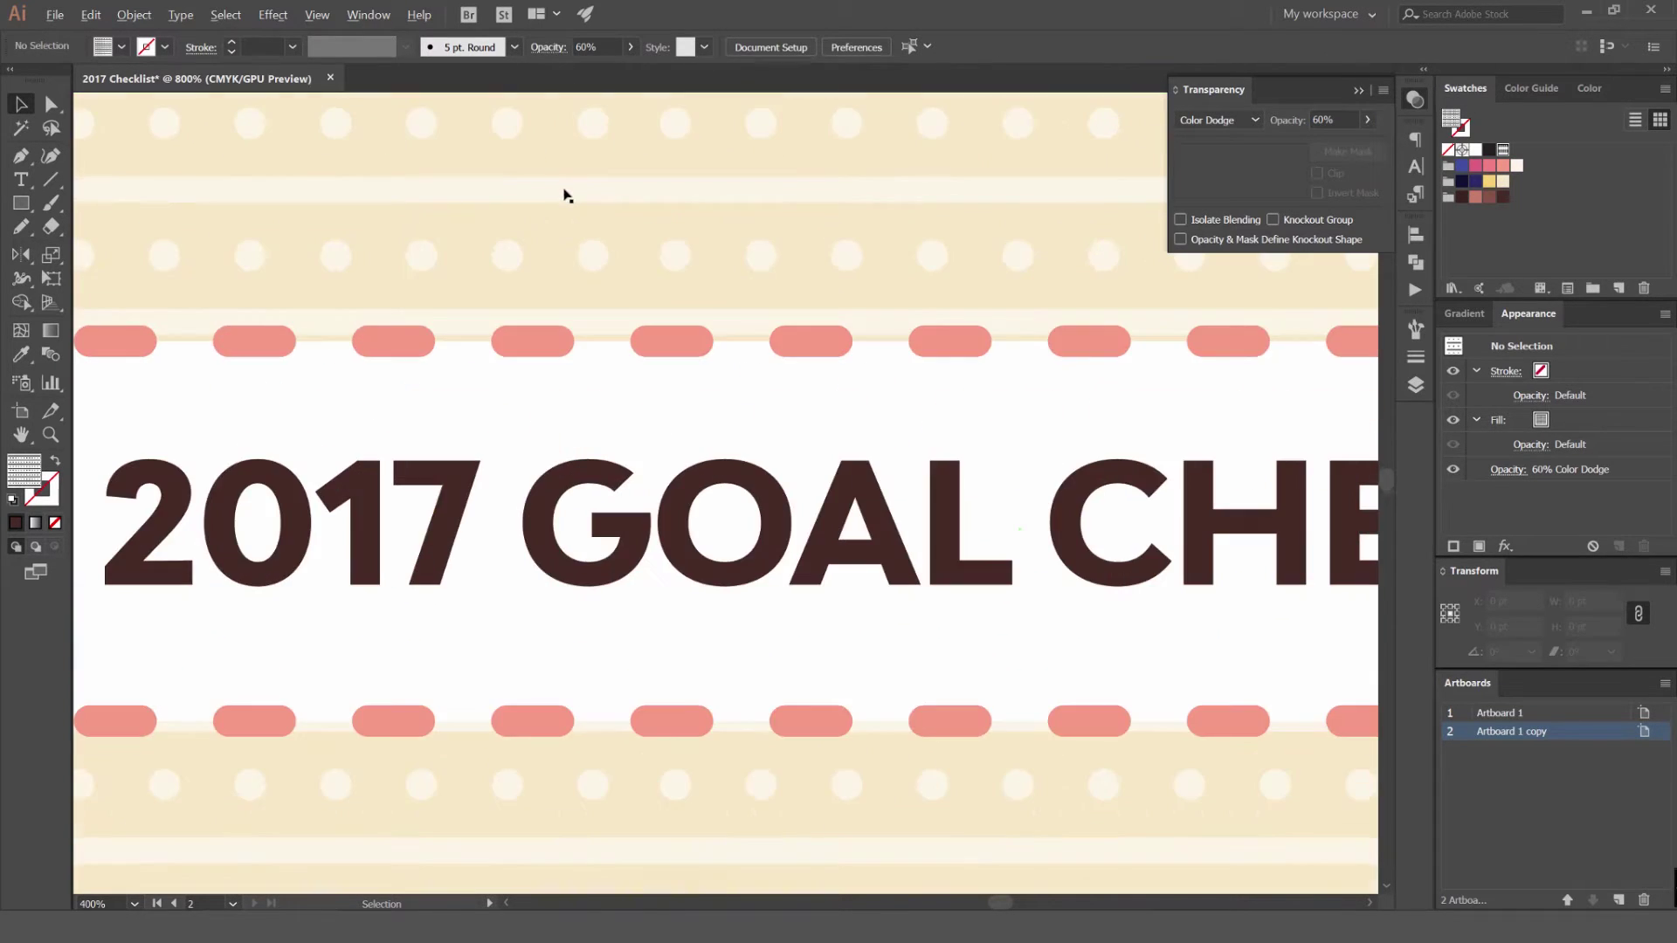
{"action": "scroll", "coordinate": [572, 198], "scroll_direction": "down", "scroll_amount": 4}
{"action": "scroll", "coordinate": [734, 251], "scroll_direction": "up", "scroll_amount": 2}
{"action": "scroll", "coordinate": [846, 300], "scroll_direction": "down", "scroll_amount": 3}
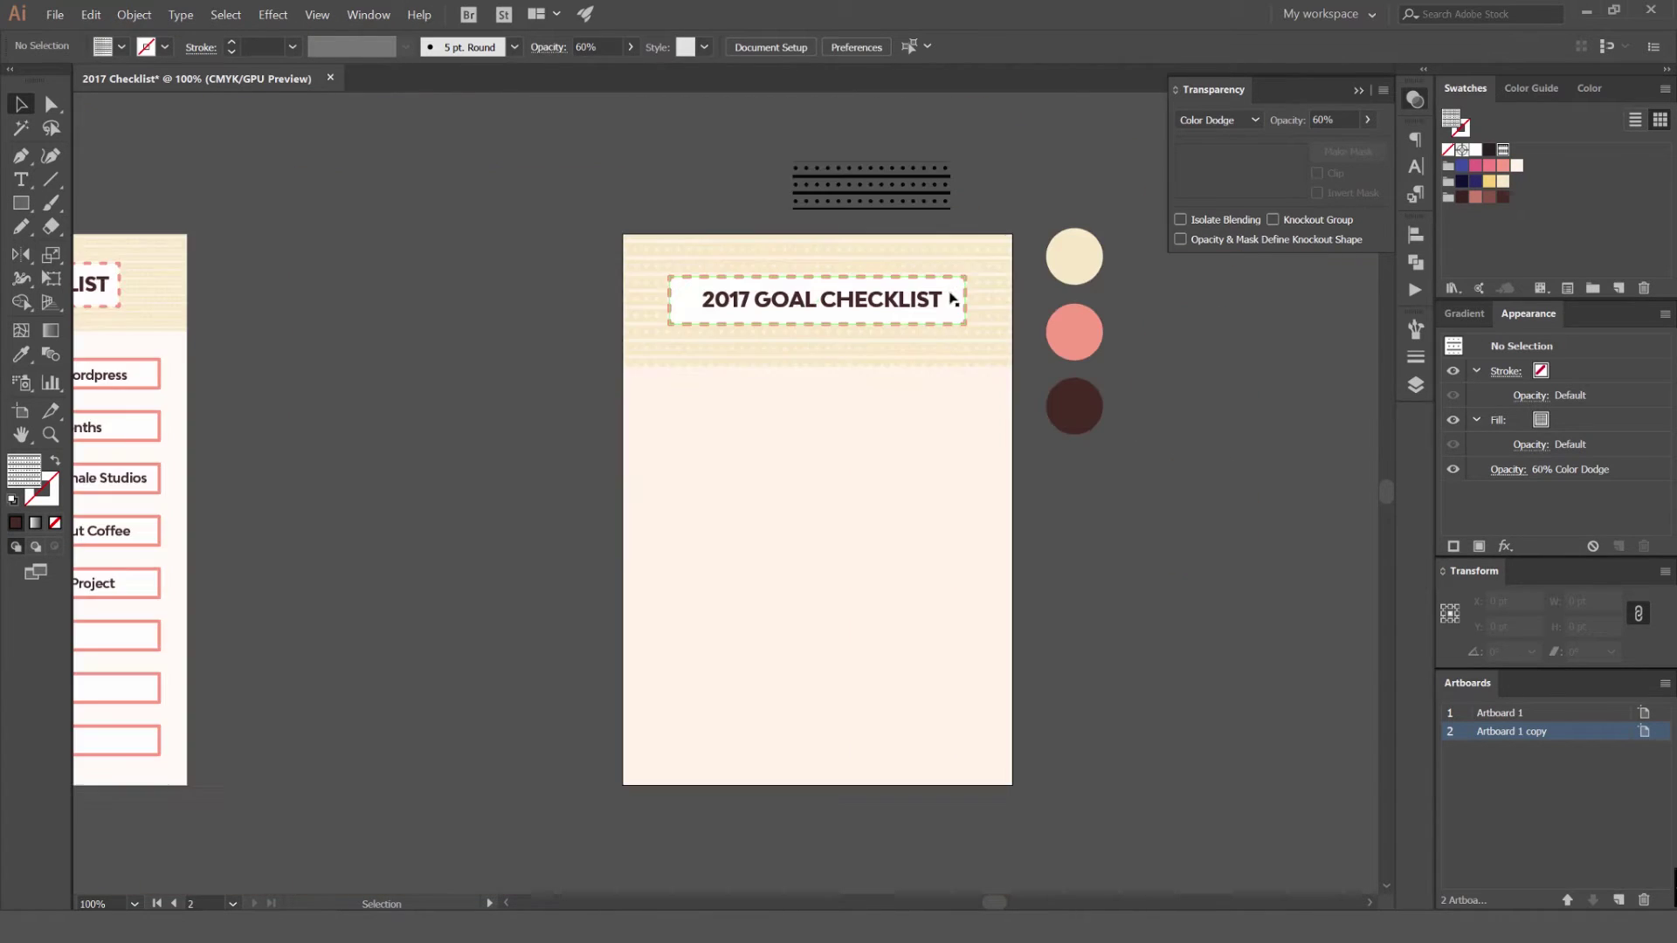
{"action": "scroll", "coordinate": [956, 296], "scroll_direction": "up", "scroll_amount": 3}
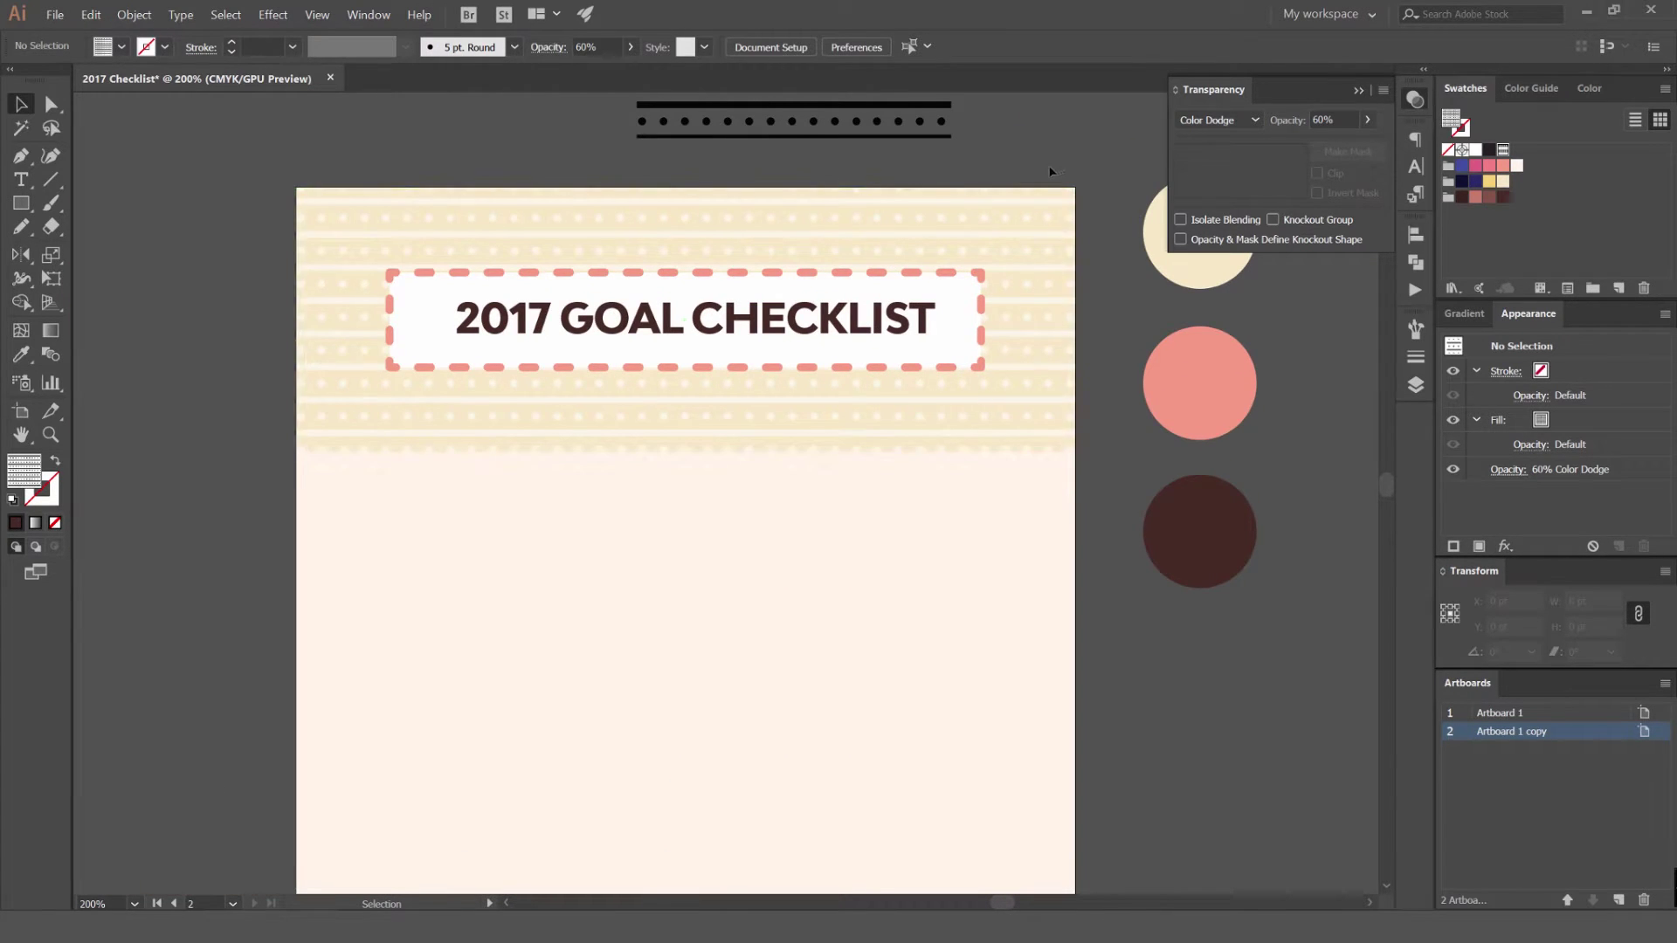
{"action": "scroll", "coordinate": [887, 400], "scroll_direction": "down", "scroll_amount": 1}
{"action": "left_click_drag", "start_coordinate": [778, 468], "coordinate": [748, 314]}
{"action": "left_click_drag", "start_coordinate": [638, 330], "coordinate": [736, 337]}
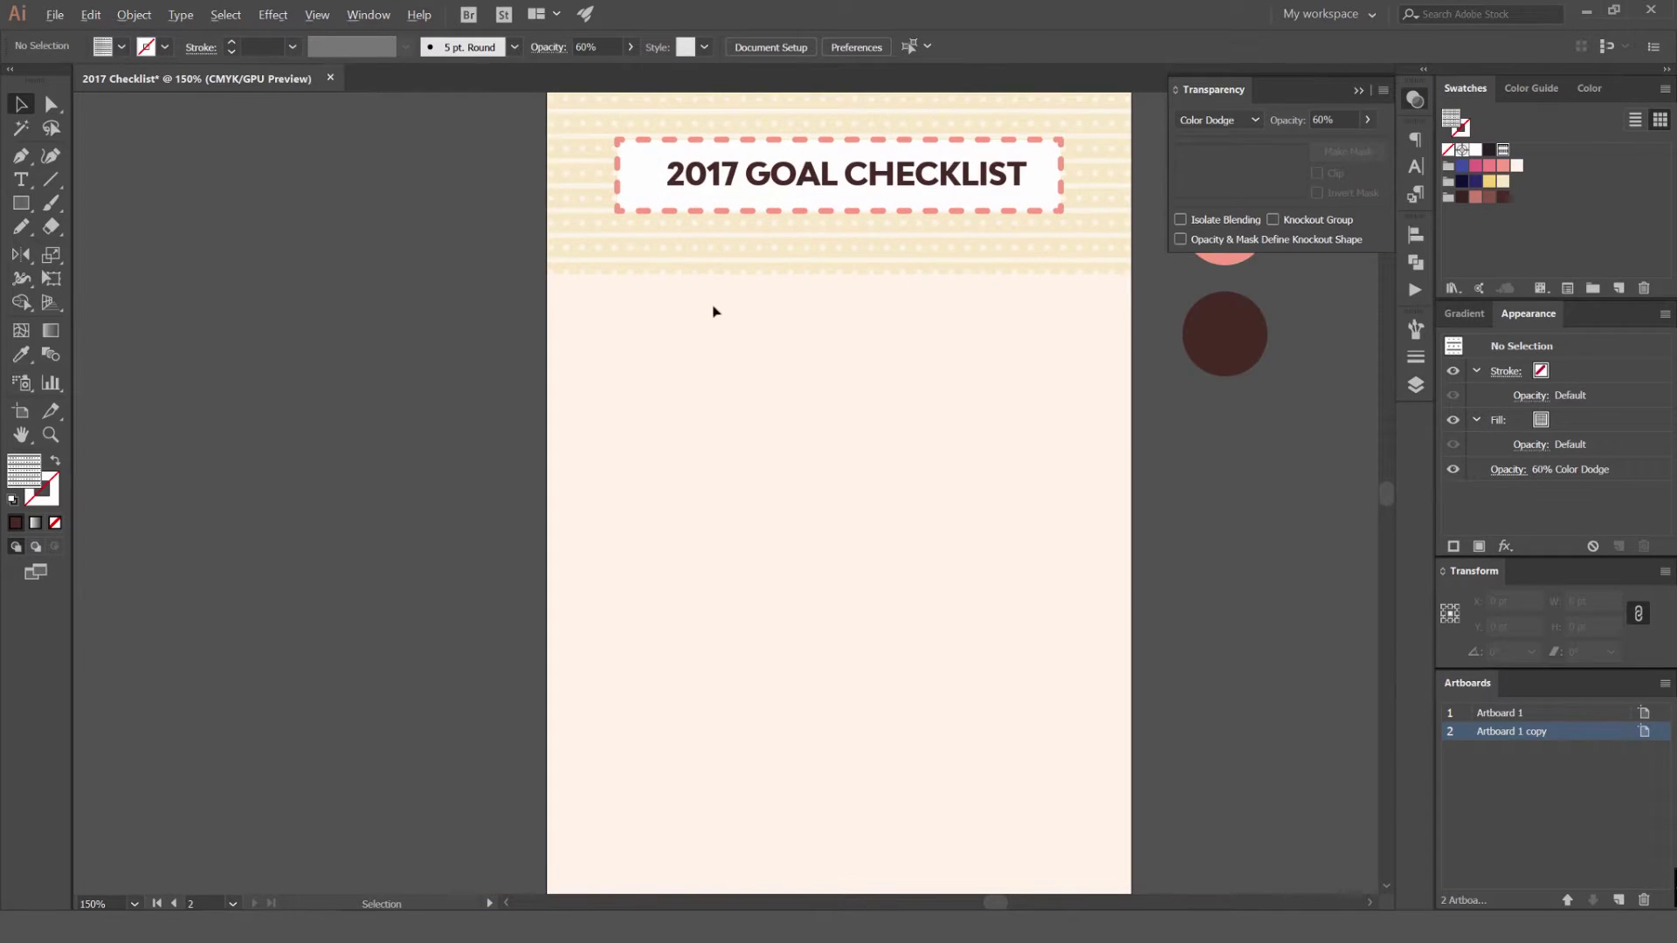
Add the text "01." below the header near the artboard's left edge and fill it with the dark brown swatch.
{"action": "scroll", "coordinate": [713, 312], "scroll_direction": "up", "scroll_amount": 2}
{"action": "key", "text": "t"}
{"action": "left_click", "coordinate": [503, 330]}
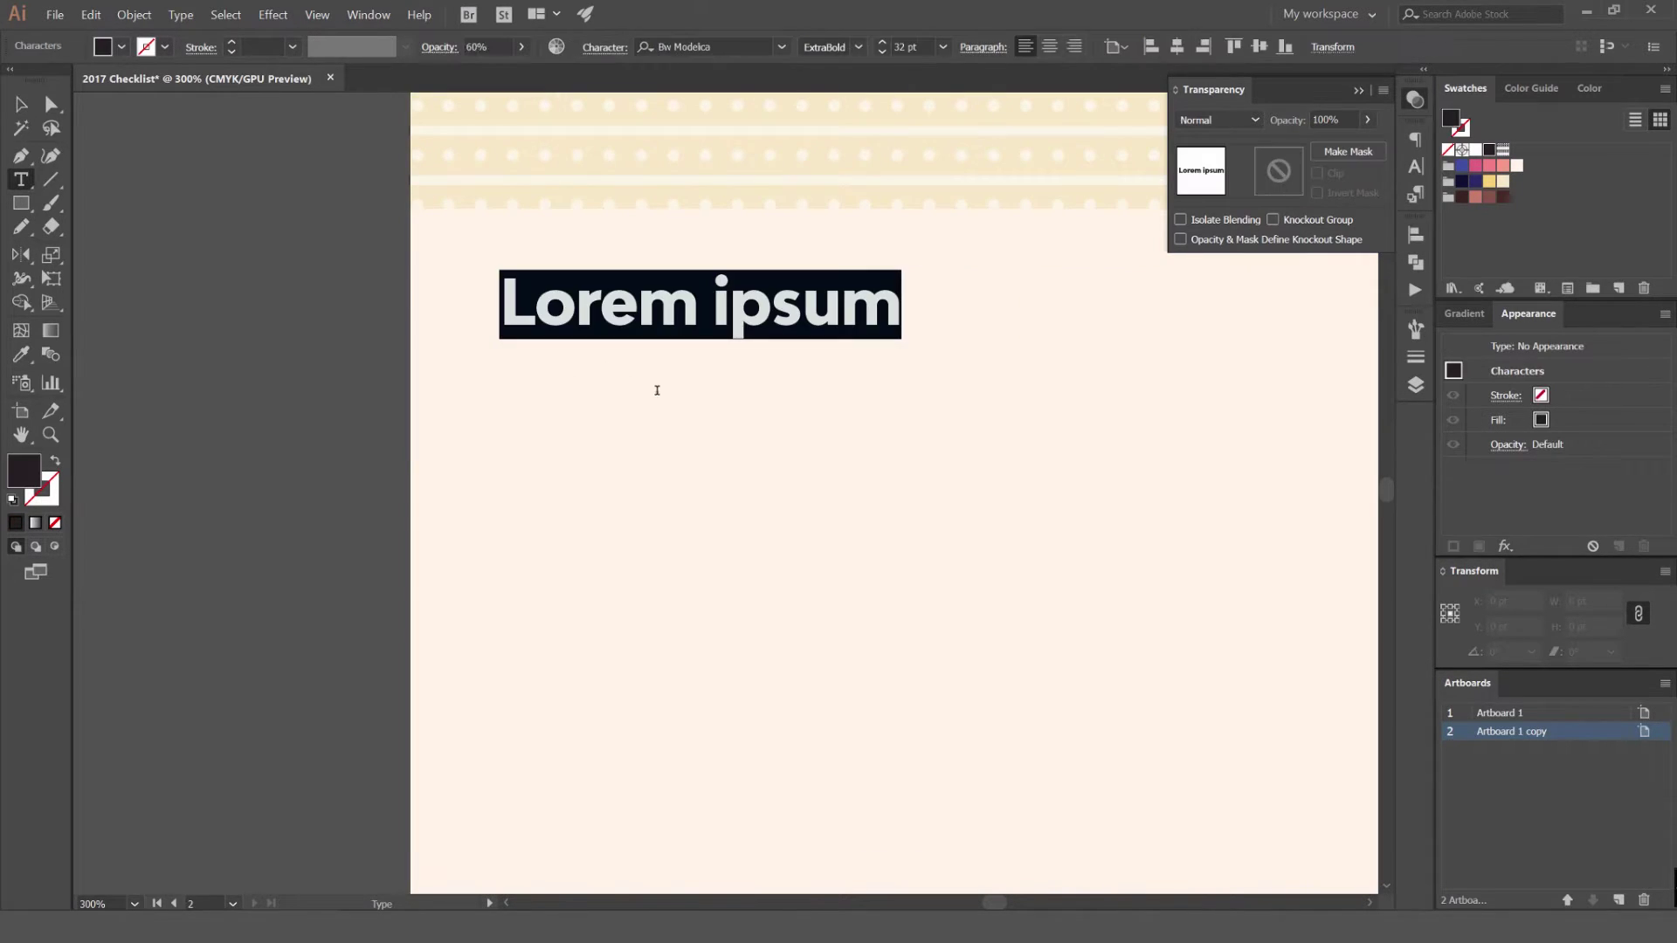
{"action": "type", "text": "01."}
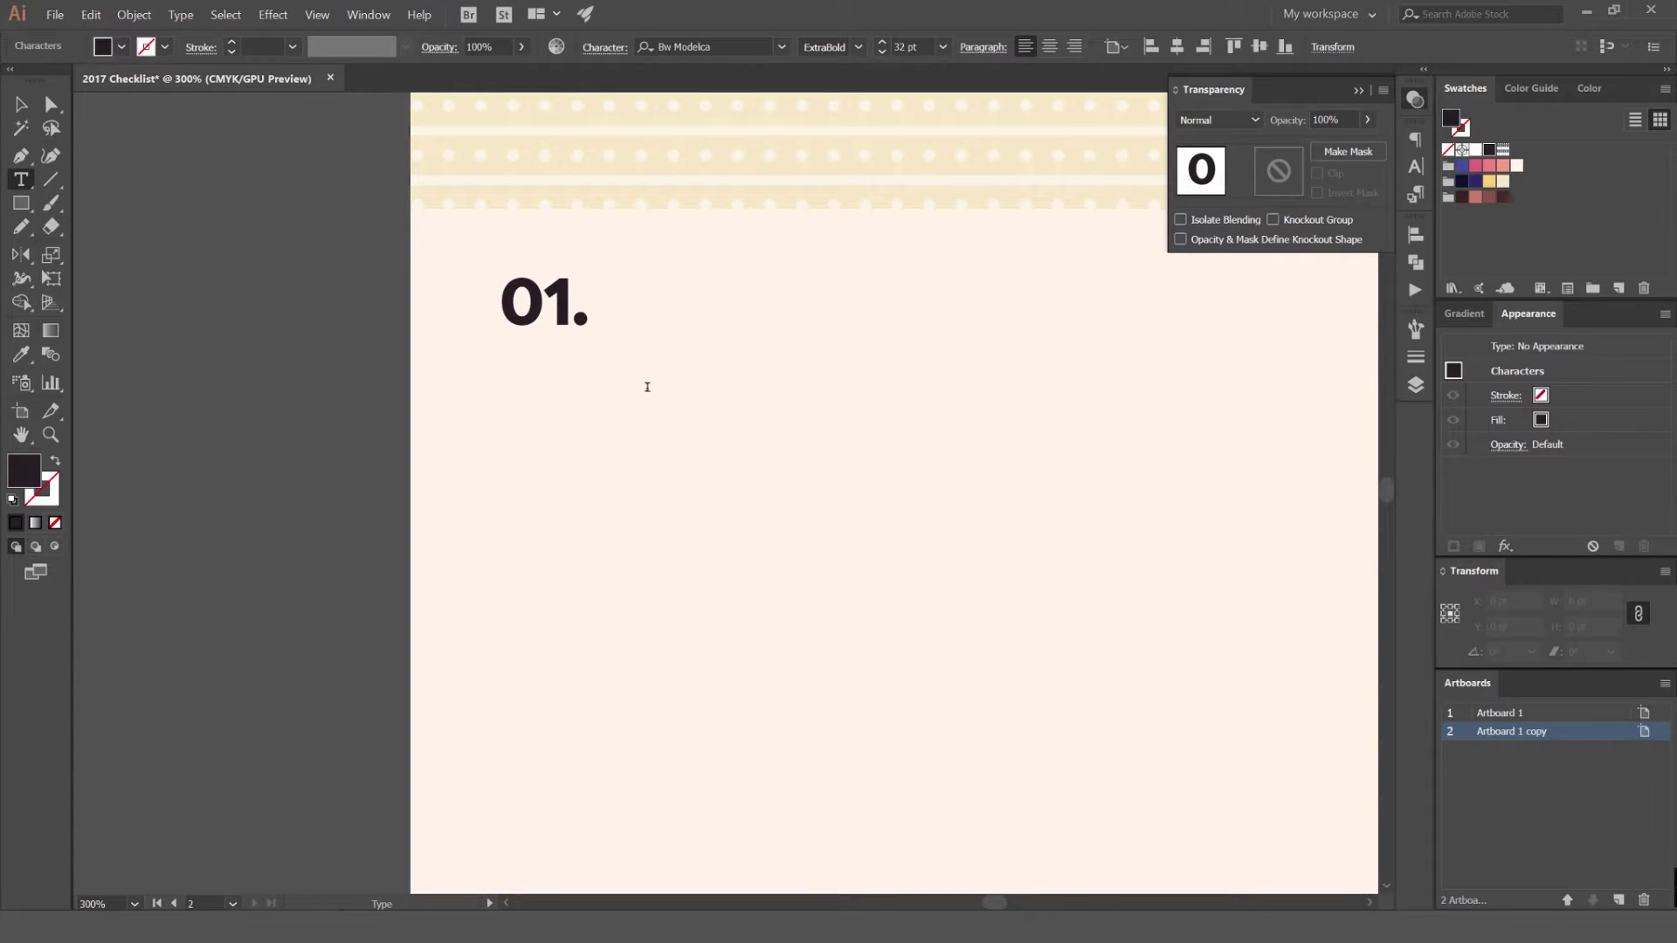
{"action": "left_click", "coordinate": [21, 104]}
{"action": "left_click", "coordinate": [297, 196]}
{"action": "left_click", "coordinate": [569, 290]}
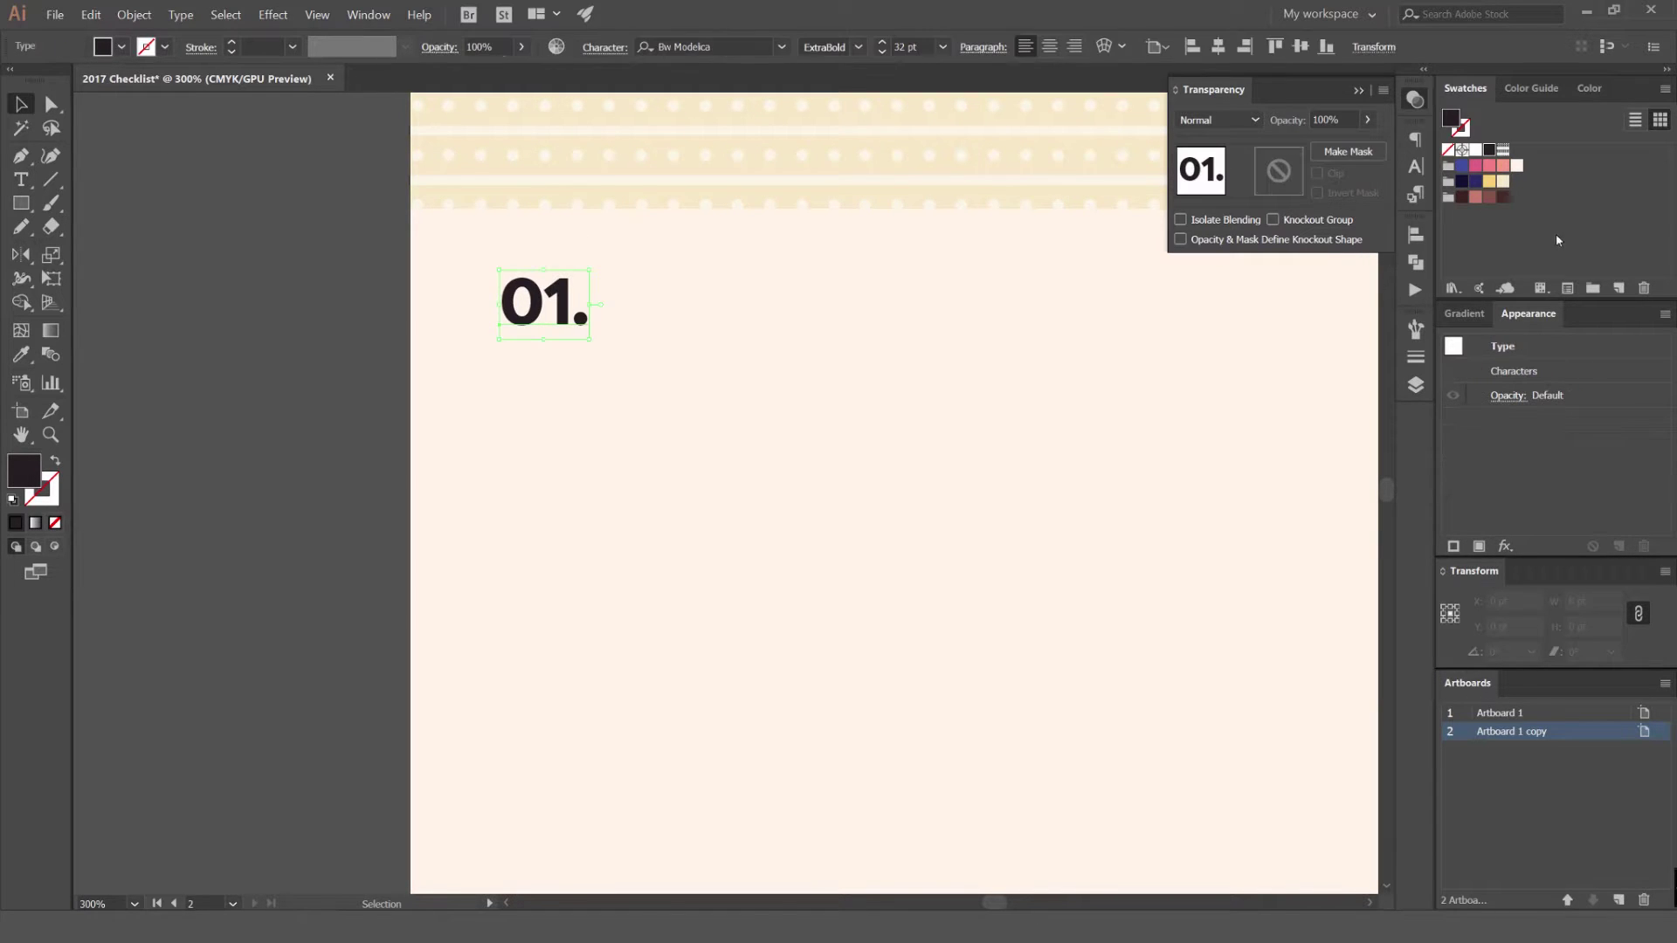
{"action": "left_click", "coordinate": [1462, 198]}
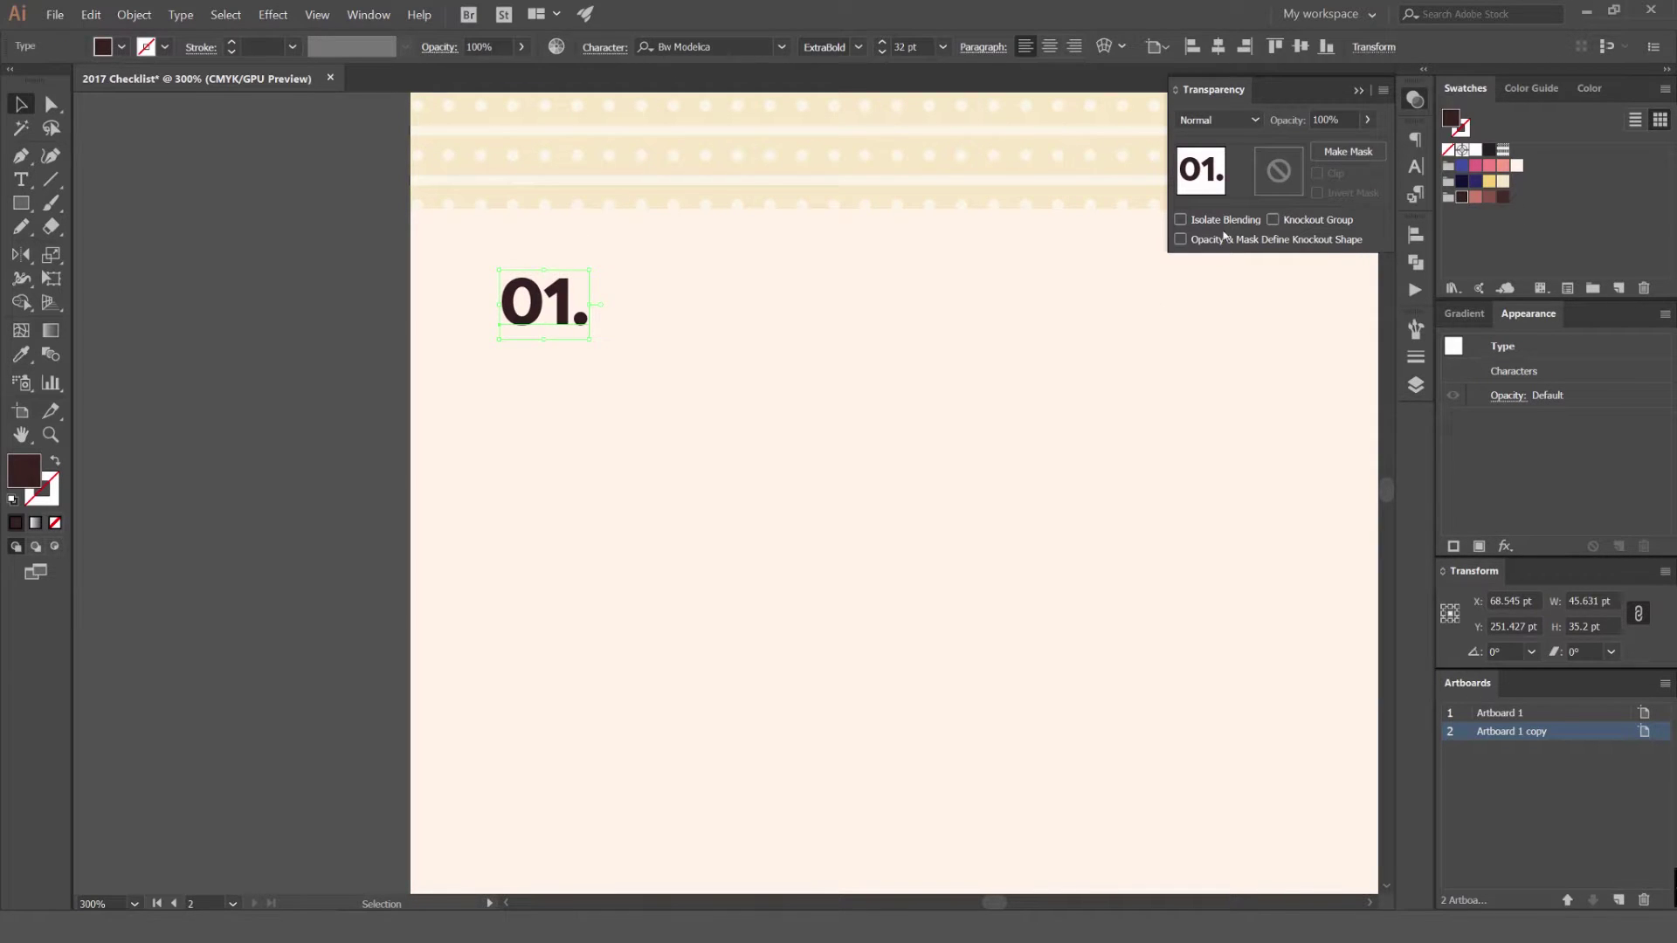
Restyle "01." in Medium weight at about 24.55 pt and move it closer to the artboard's left edge.
{"action": "left_click_drag", "start_coordinate": [572, 315], "coordinate": [528, 316]}
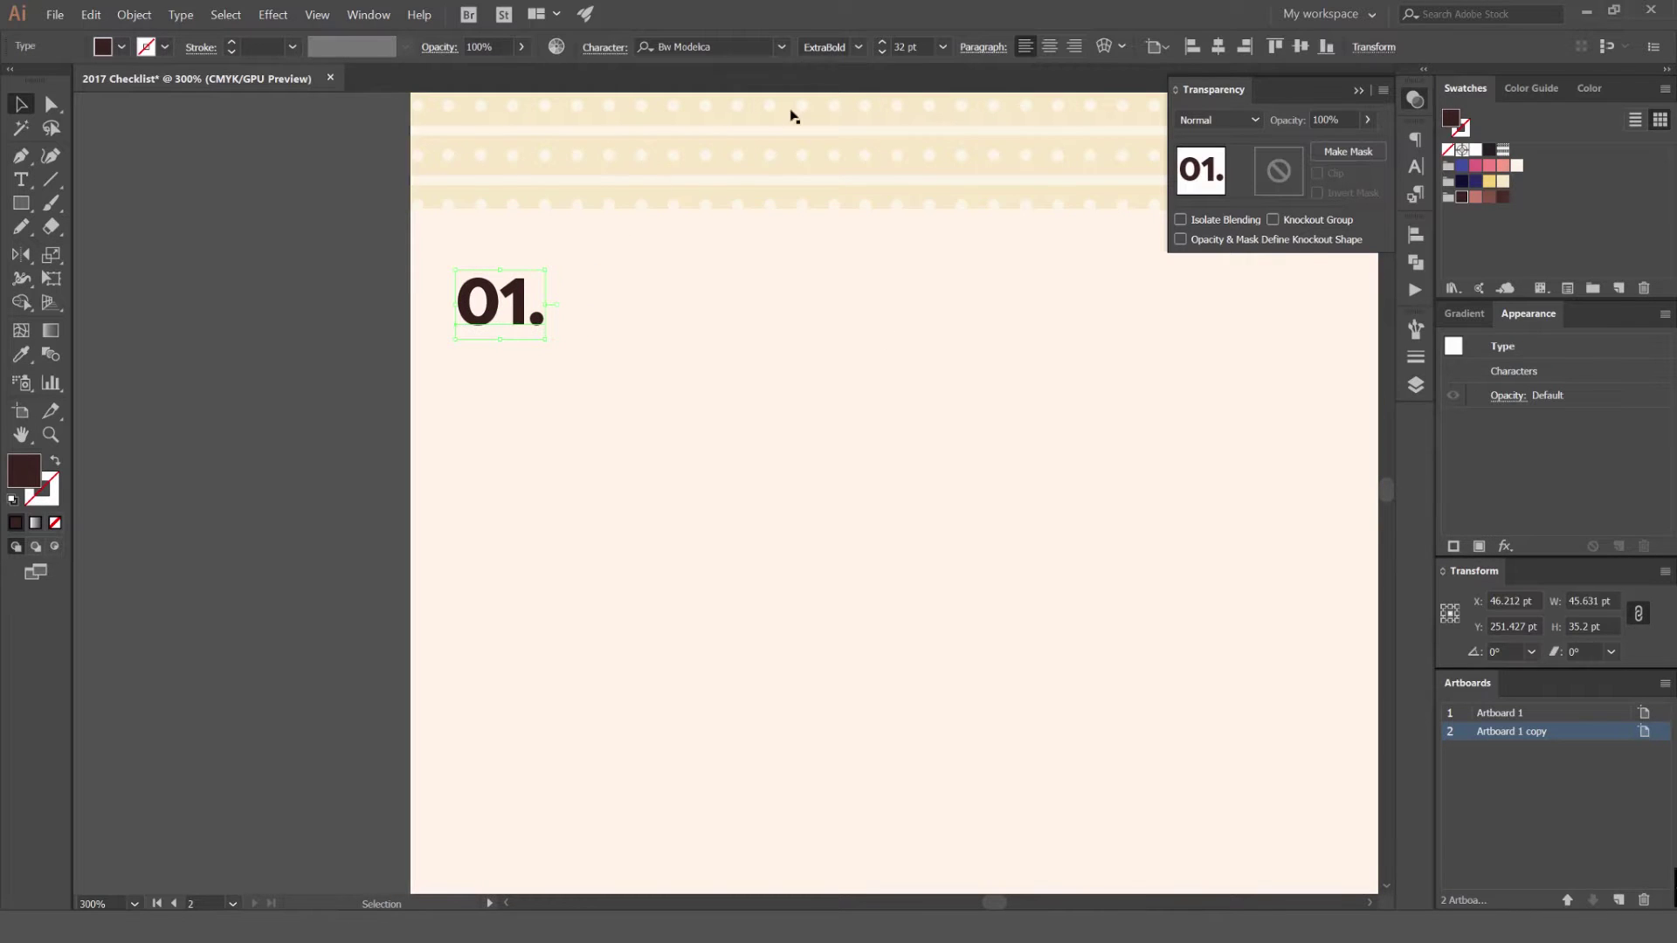
{"action": "scroll", "coordinate": [829, 47], "scroll_direction": "up", "scroll_amount": 3}
{"action": "scroll", "coordinate": [829, 47], "scroll_direction": "up", "scroll_amount": 1}
{"action": "key", "text": "Left"}
{"action": "key", "text": "Left"}
{"action": "key", "text": "Left"}
{"action": "left_click_drag", "start_coordinate": [533, 272], "coordinate": [603, 237]}
{"action": "left_click", "coordinate": [514, 263]}
{"action": "left_click", "coordinate": [547, 287]}
{"action": "scroll", "coordinate": [548, 289], "scroll_direction": "down", "scroll_amount": 1}
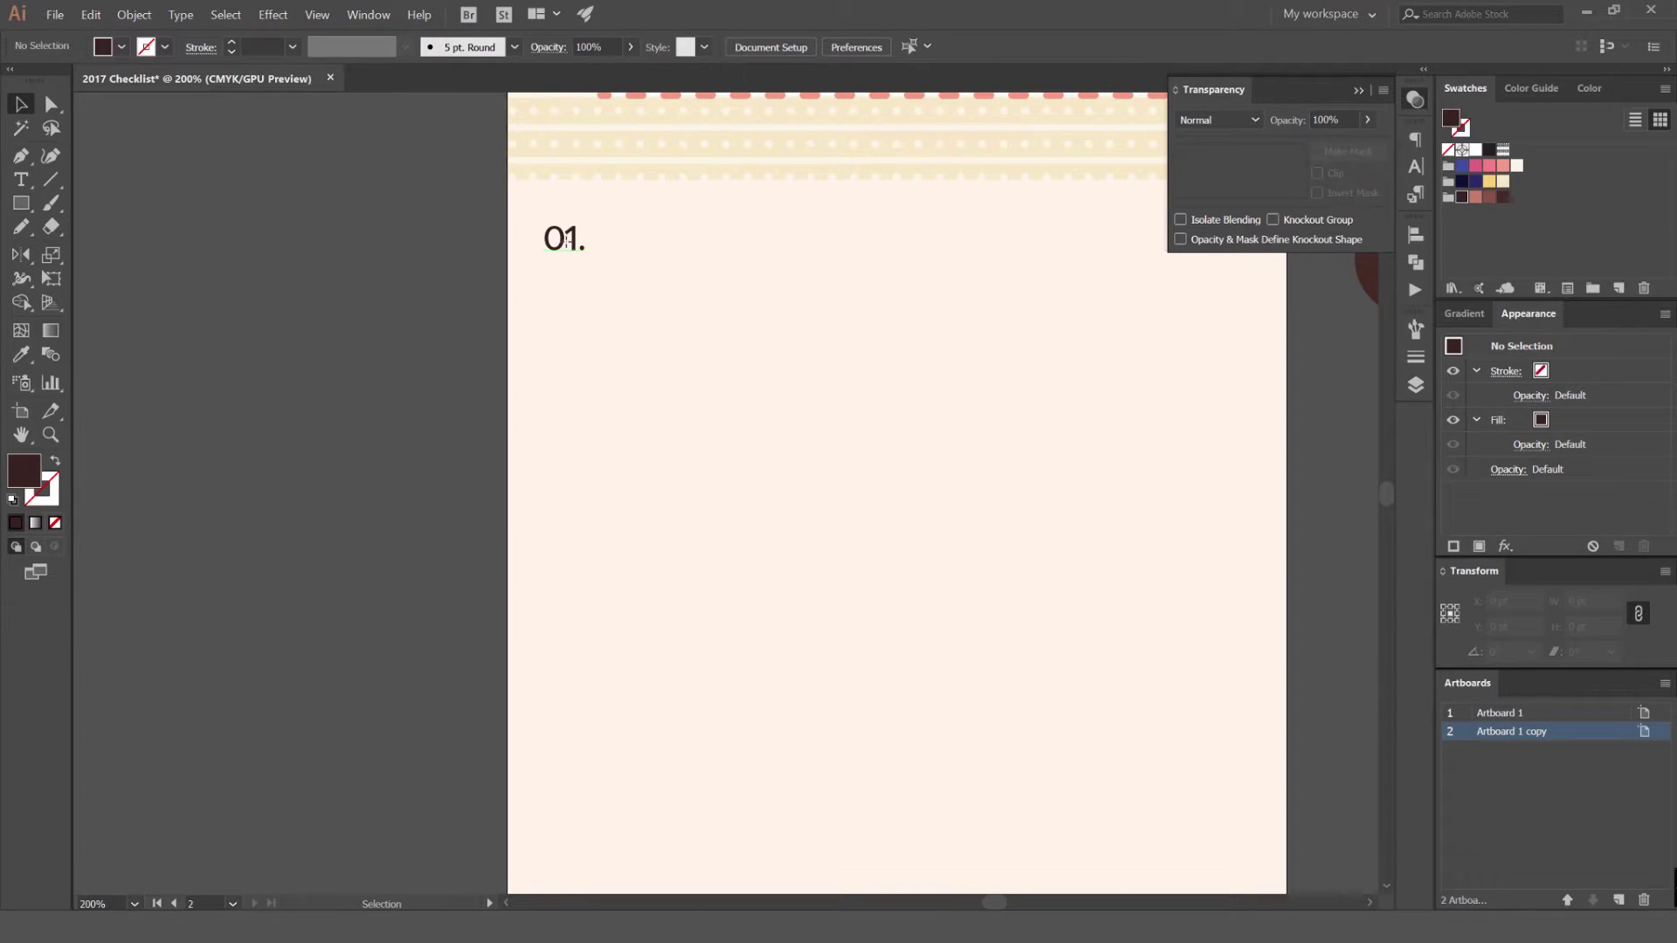
Duplicate "01." about 58.5 pt straight below the original.
{"action": "left_click", "coordinate": [567, 242]}
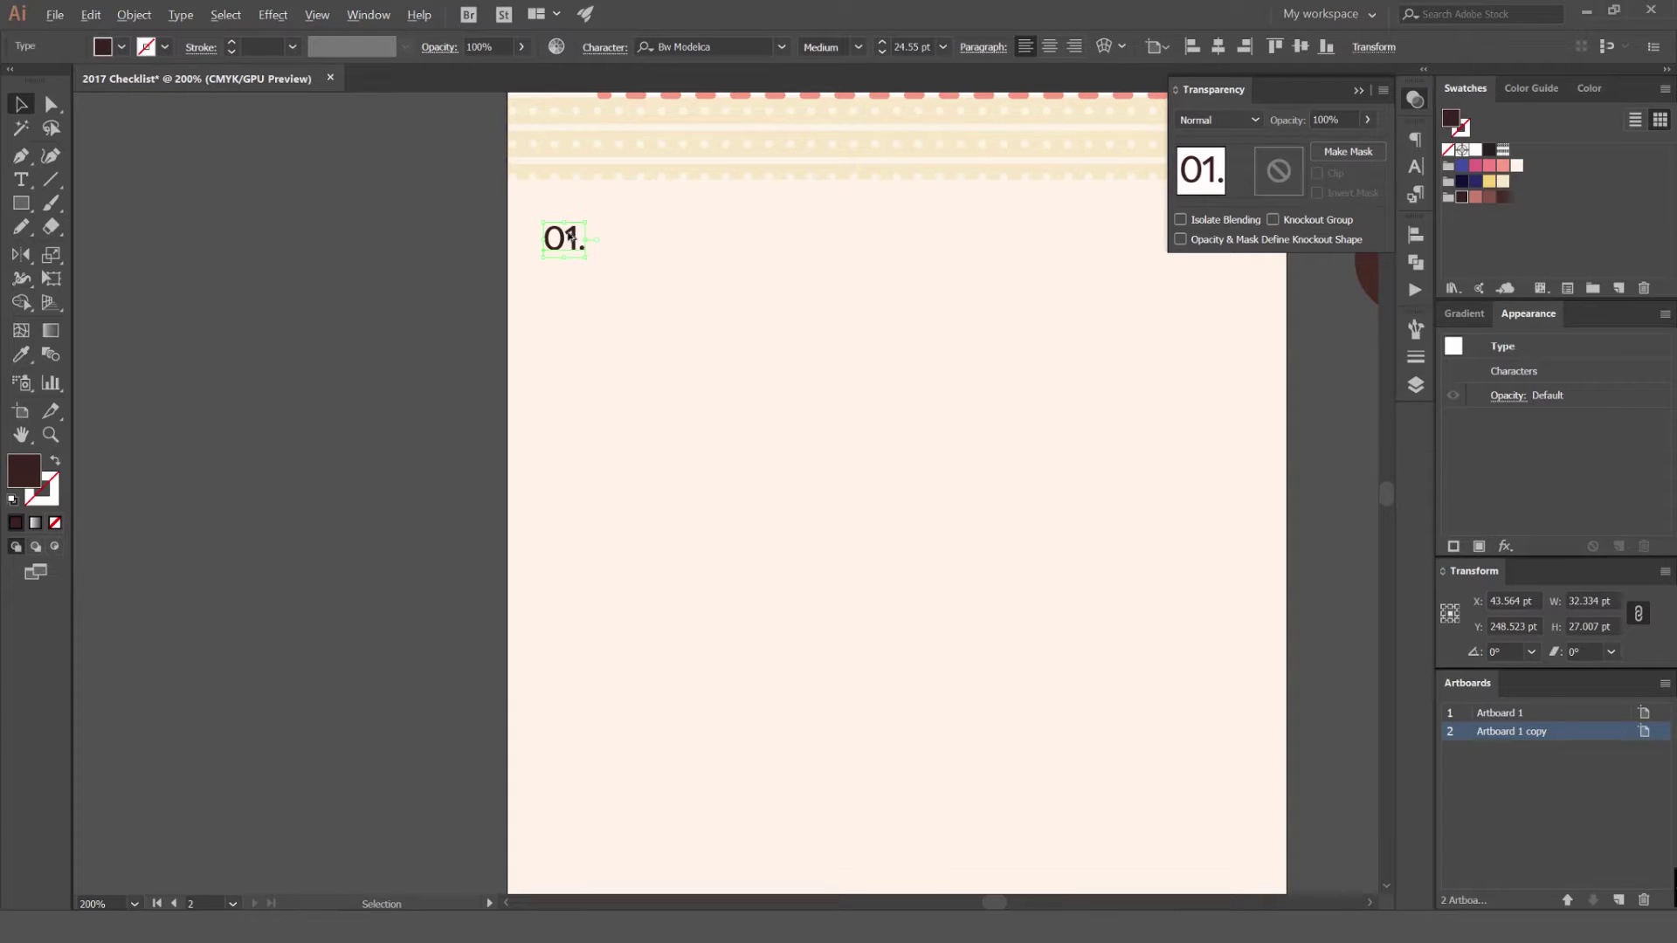
{"action": "left_click_drag", "start_coordinate": [568, 242], "coordinate": [580, 314]}
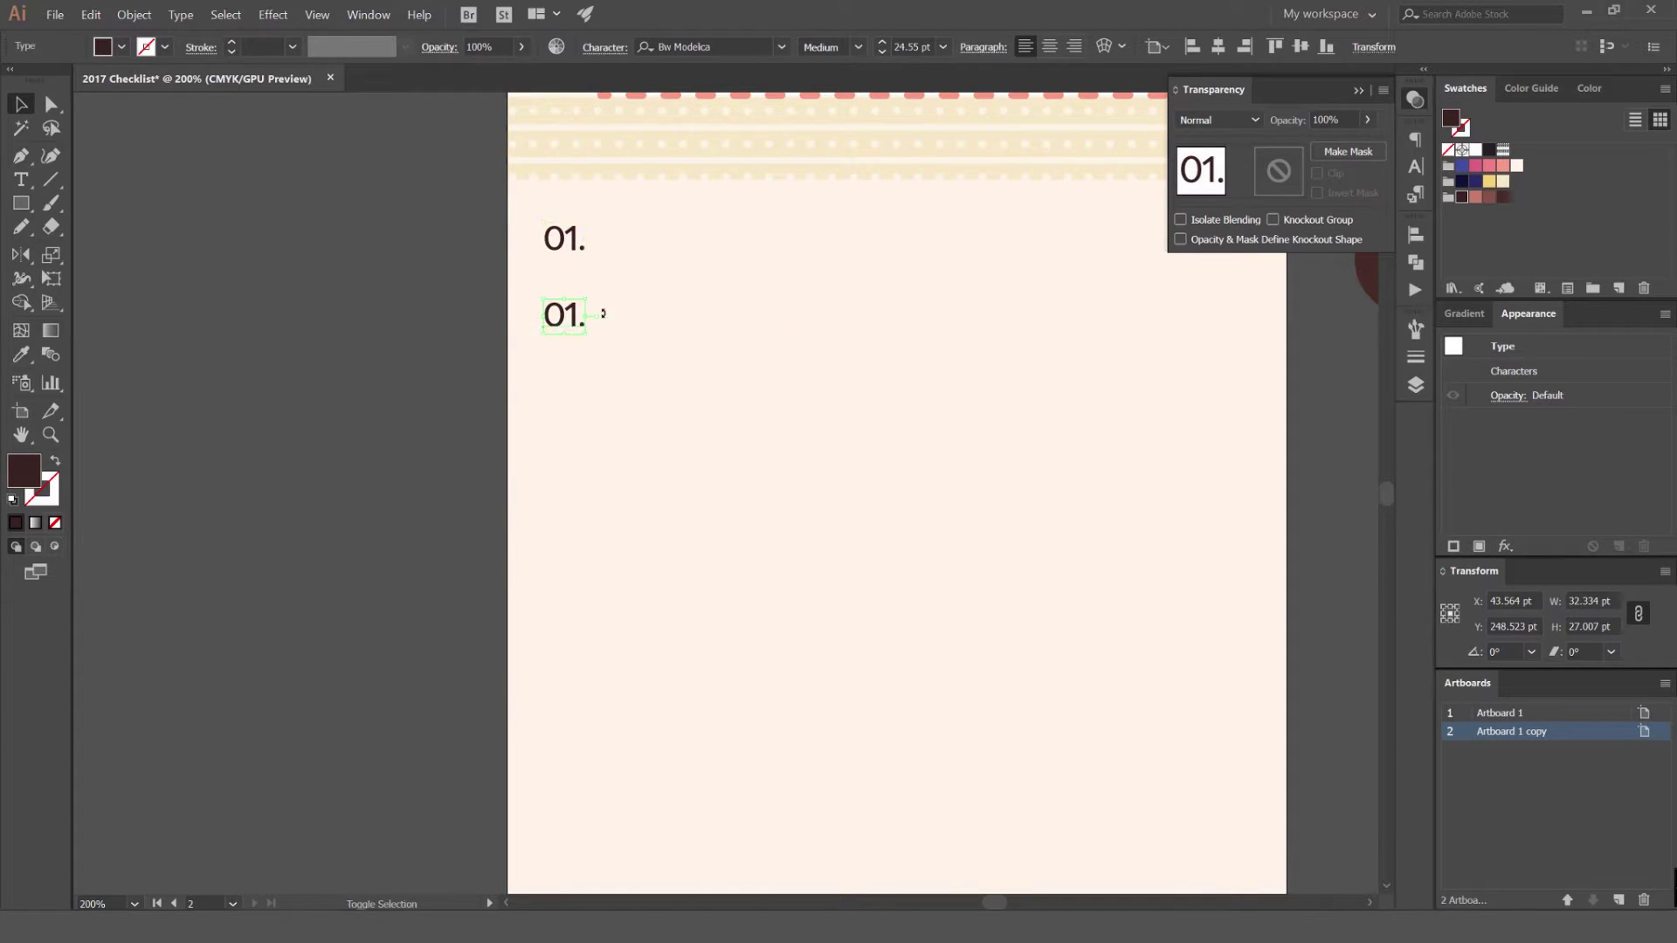
{"action": "scroll", "coordinate": [666, 368], "scroll_direction": "down", "scroll_amount": 2}
{"action": "scroll", "coordinate": [671, 372], "scroll_direction": "down", "scroll_amount": 1}
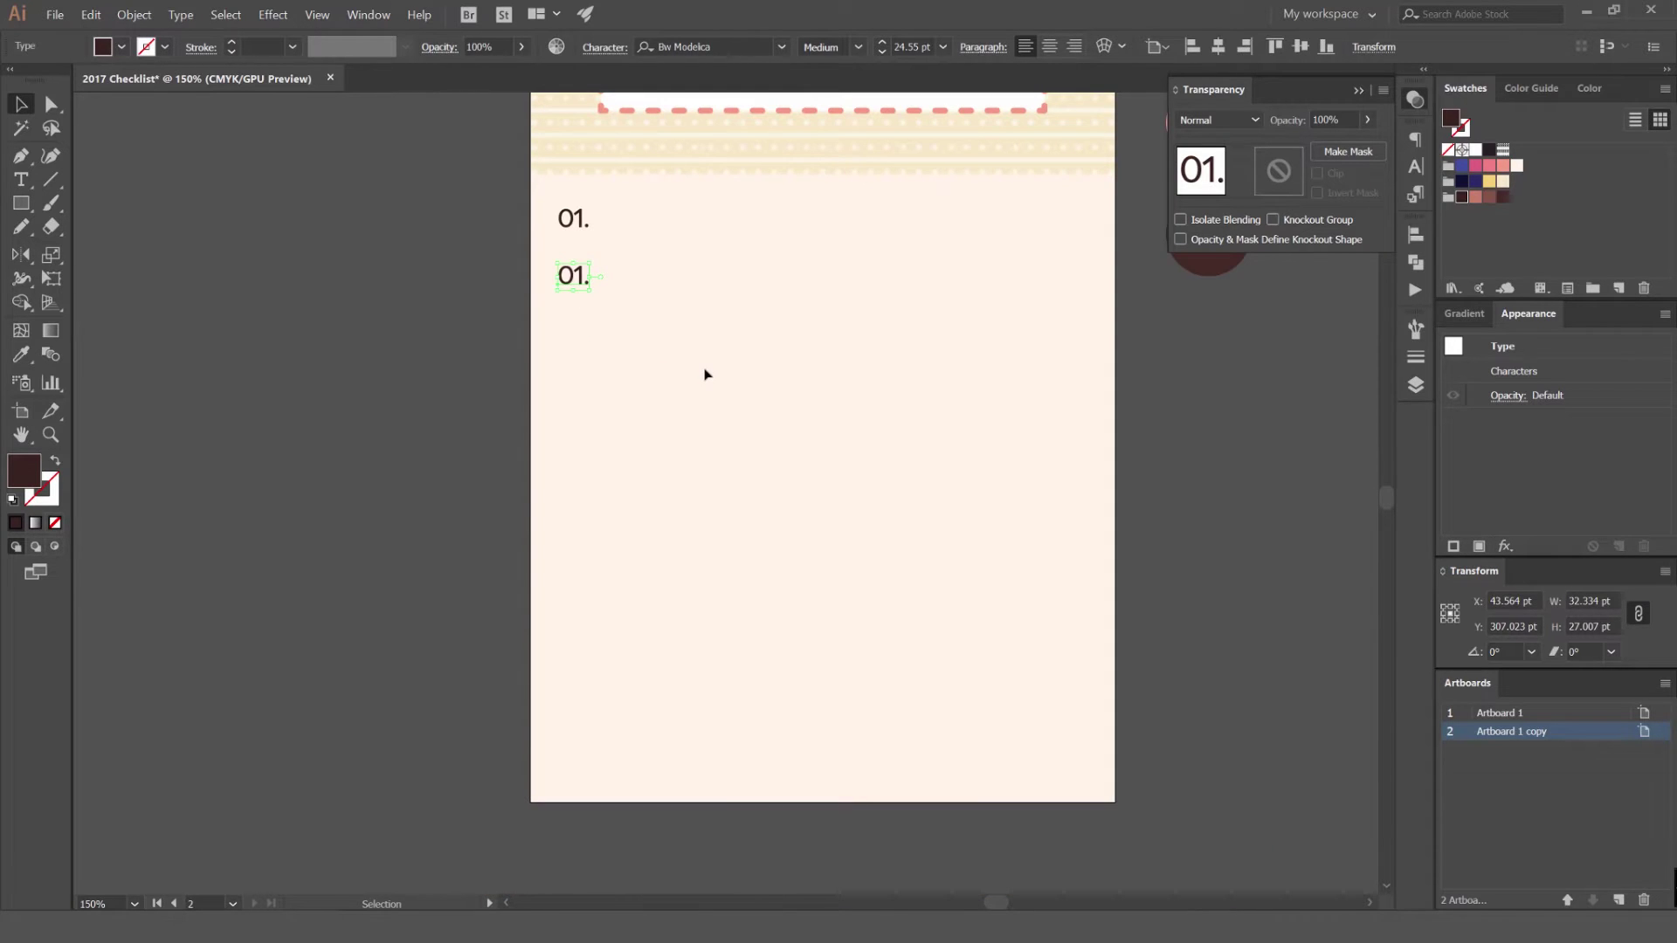
Repeat the duplication at the same spacing until the column holds ten numbers, and clear the selection.
{"action": "key", "text": "ctrl+d"}
{"action": "key", "text": "ctrl+d"}
{"action": "key", "text": "ctrl+d"}
{"action": "key", "text": "ctrl+d"}
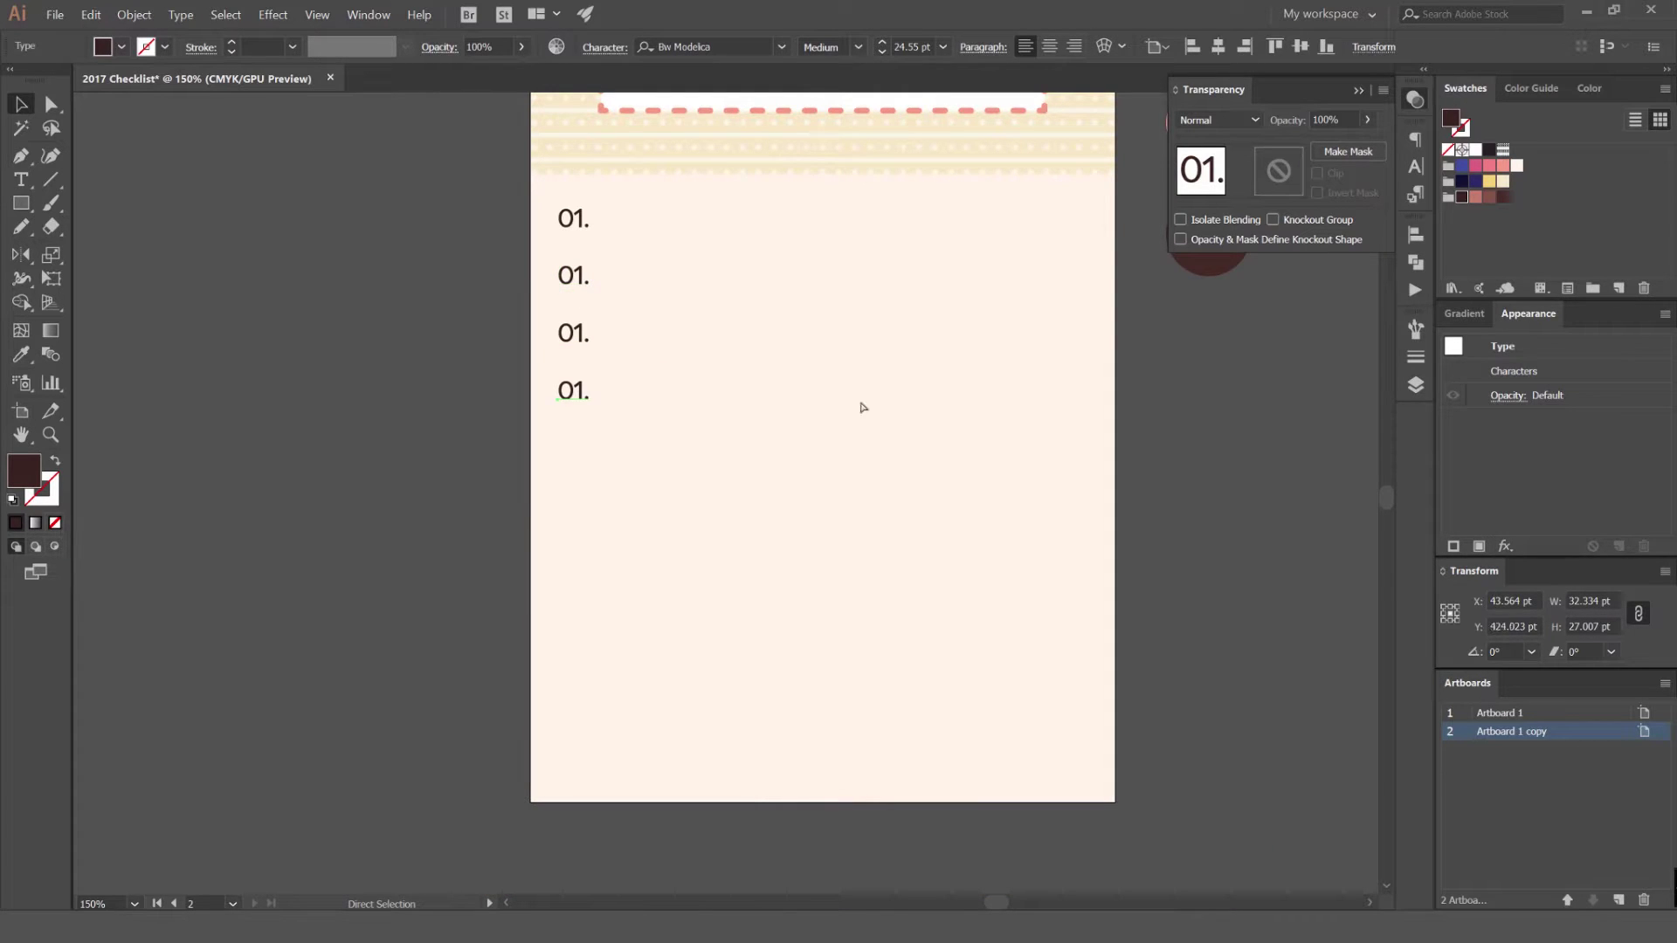
{"action": "key", "text": "ctrl+d"}
{"action": "key", "text": "ctrl+d"}
{"action": "key", "text": "ctrl+d"}
{"action": "key", "text": "ctrl+d"}
{"action": "key", "text": "v"}
{"action": "key", "text": "ctrl+shift+a"}
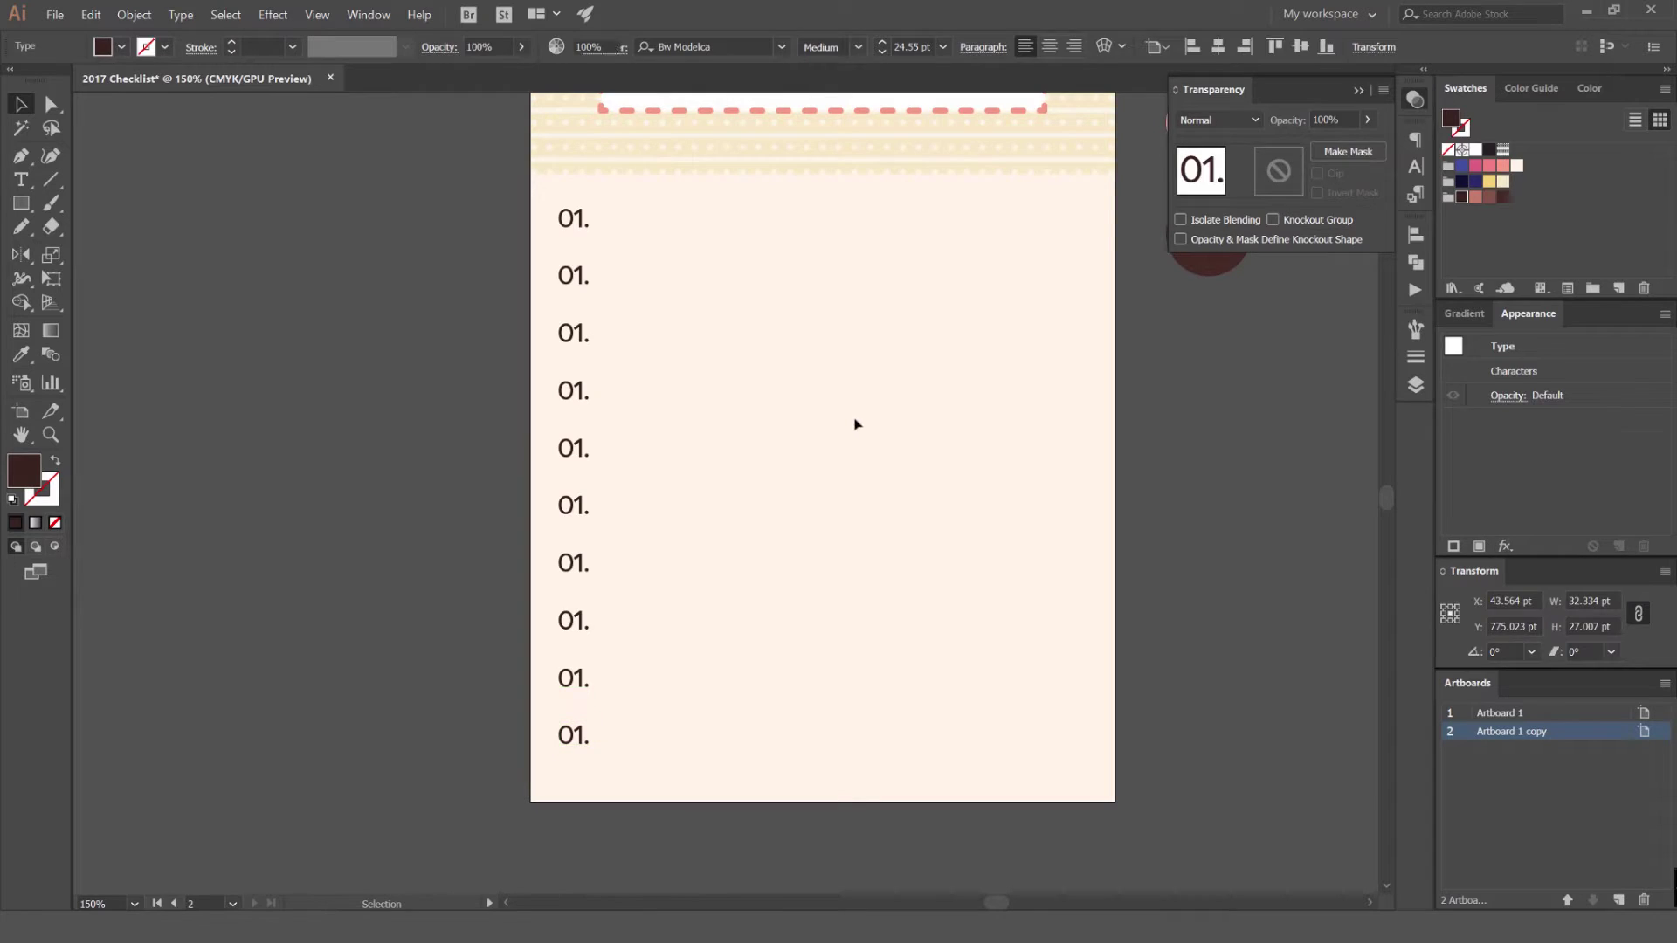
{"action": "scroll", "coordinate": [792, 401], "scroll_direction": "down", "scroll_amount": 1}
{"action": "scroll", "coordinate": [652, 285], "scroll_direction": "up", "scroll_amount": 5}
{"action": "double_click", "coordinate": [634, 346]}
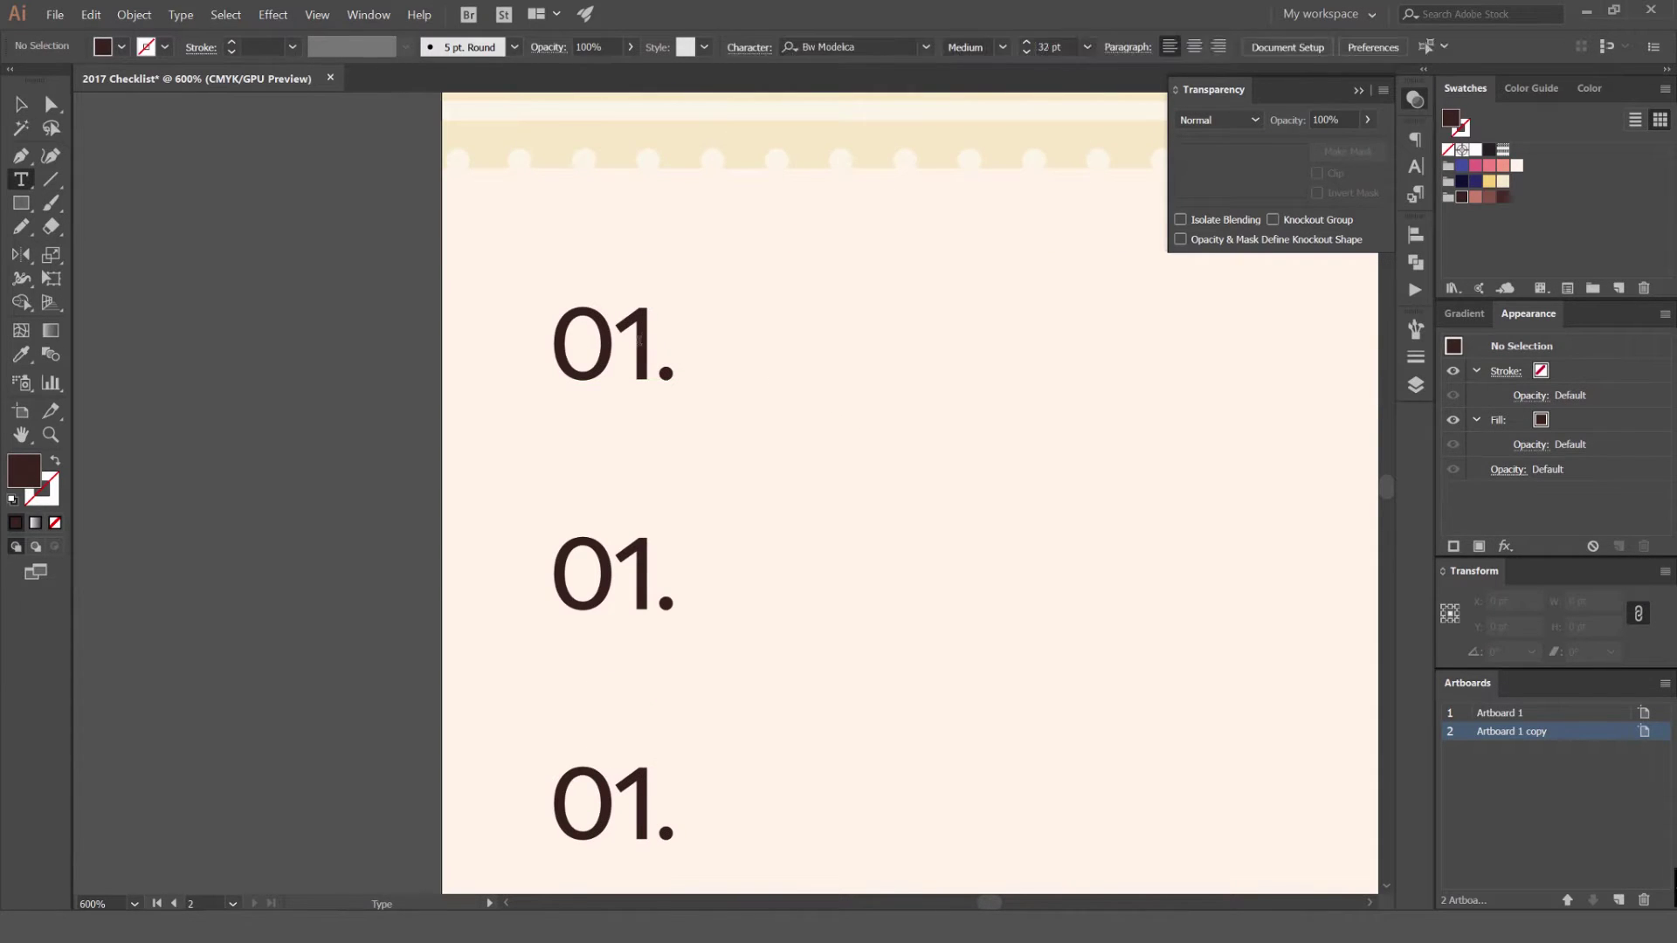
{"action": "left_click_drag", "start_coordinate": [653, 402], "coordinate": [618, 400]}
{"action": "type", "text": "2"}
{"action": "left_click_drag", "start_coordinate": [653, 625], "coordinate": [618, 624]}
{"action": "type", "text": "3"}
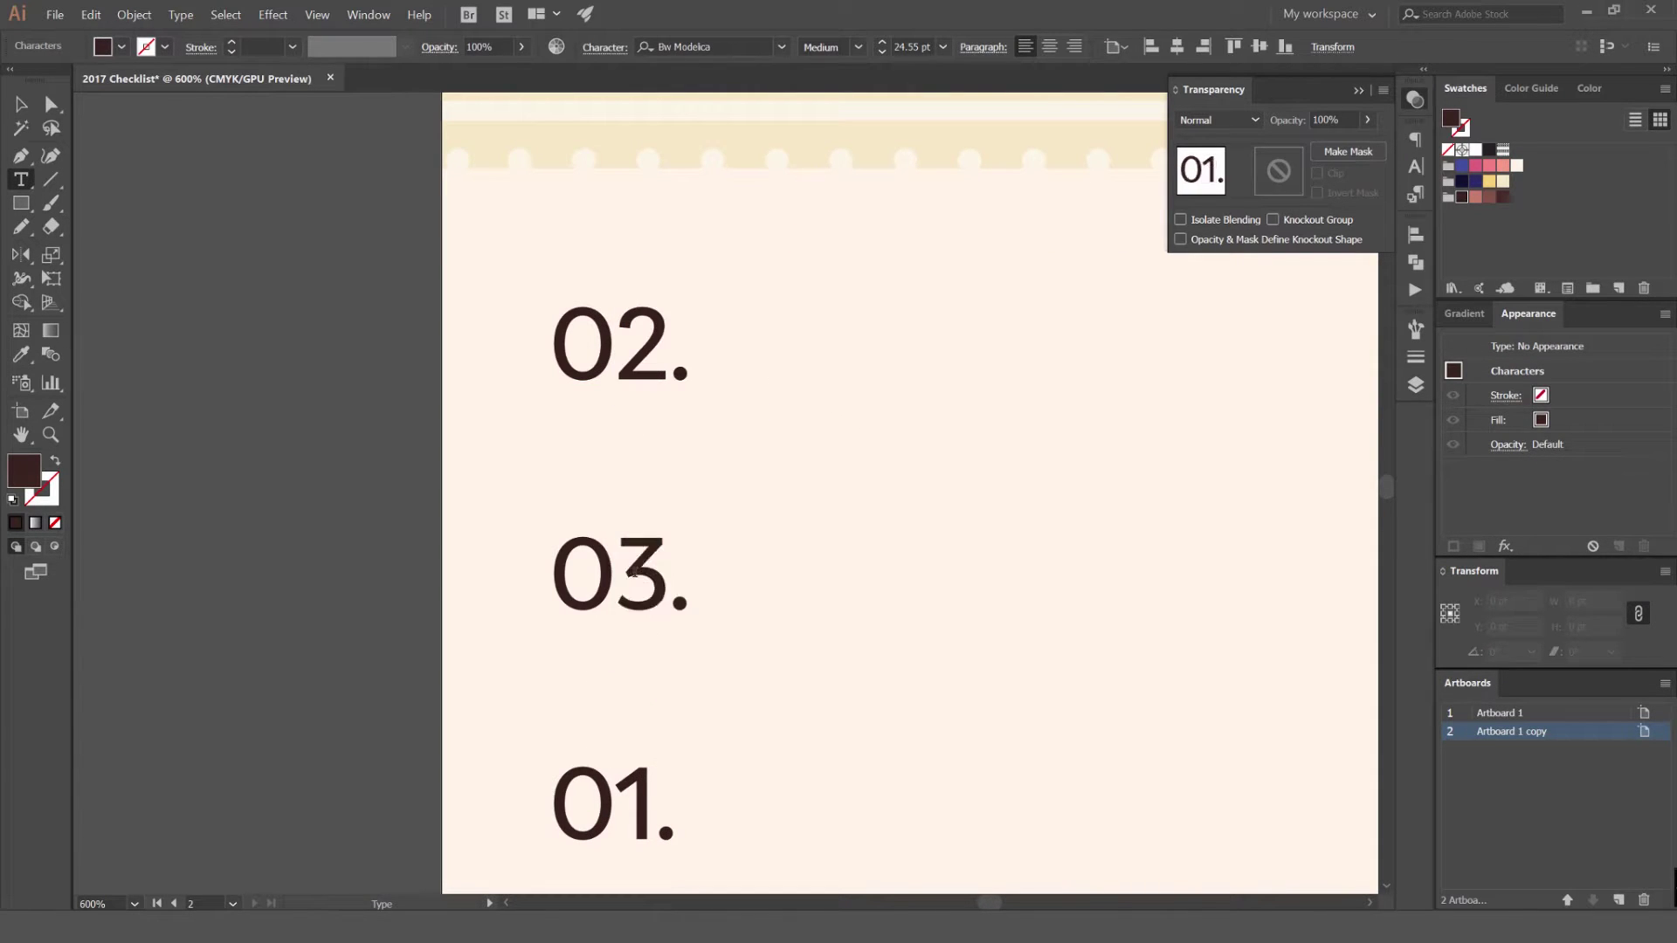
{"action": "key", "text": "ctrl+z"}
Renumber the second and third entries of the column as "02." and "03.".
{"action": "key", "text": "BackSpace"}
{"action": "type", "text": "2"}
{"action": "scroll", "coordinate": [653, 591], "scroll_direction": "down", "scroll_amount": 9}
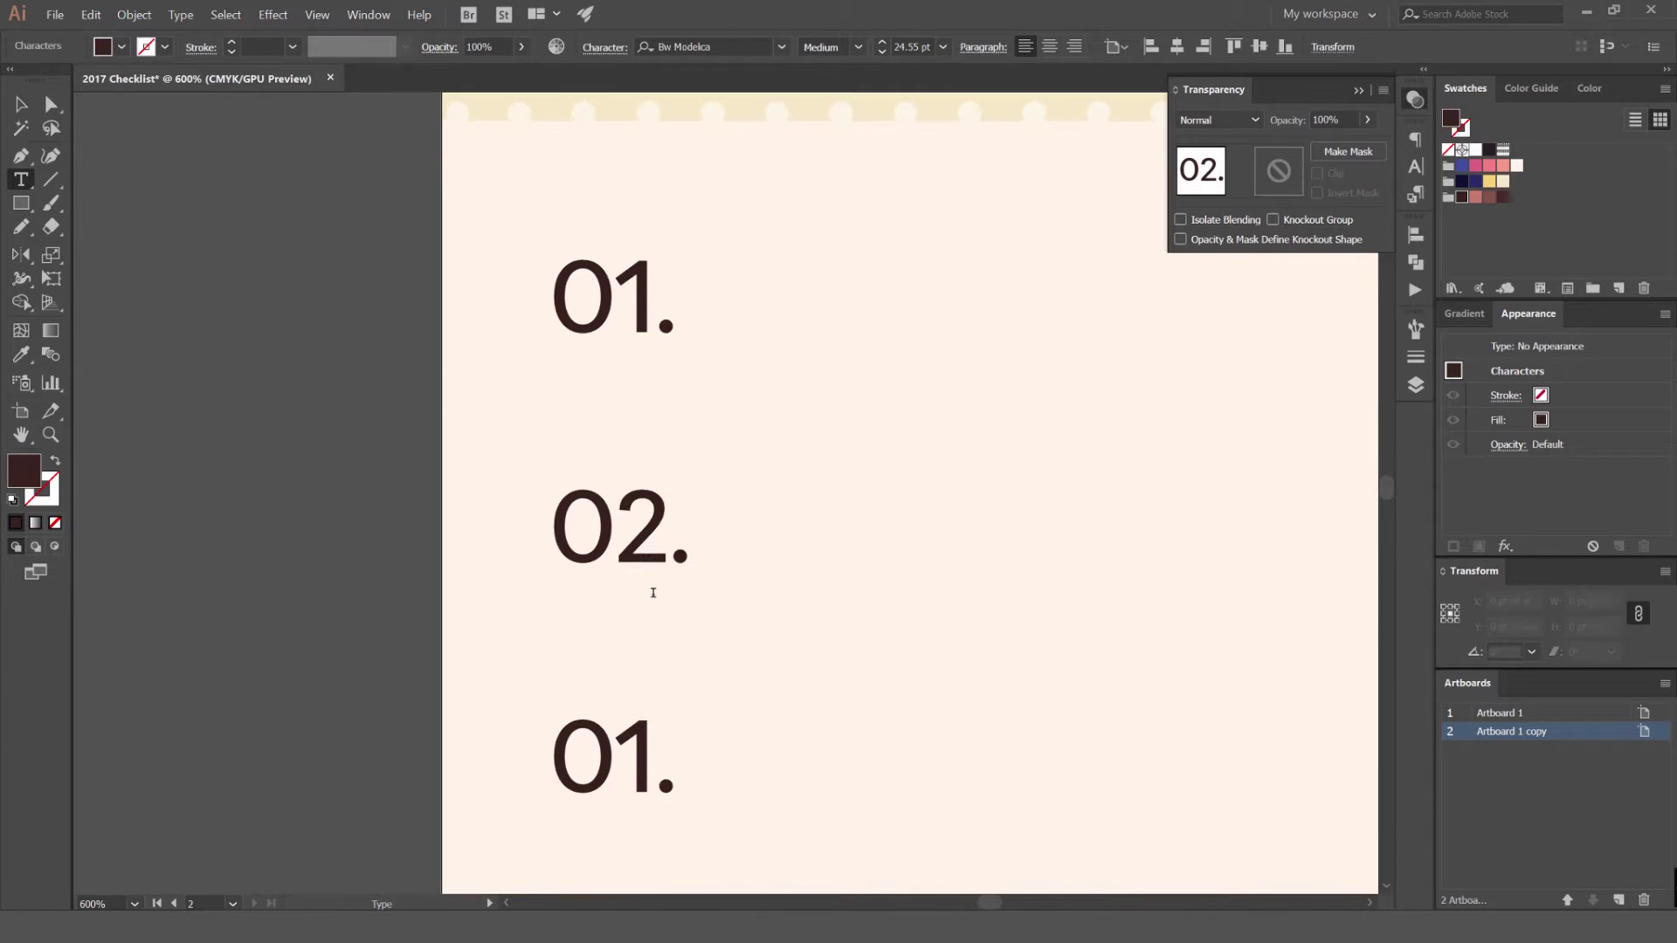
{"action": "left_click", "coordinate": [654, 667]}
{"action": "key", "text": "BackSpace"}
{"action": "type", "text": "3"}
Renumber the fourth, fifth and sixth entries as "04.", "05." and "06.".
{"action": "scroll", "coordinate": [654, 667], "scroll_direction": "down", "scroll_amount": 7}
{"action": "scroll", "coordinate": [654, 671], "scroll_direction": "down", "scroll_amount": 5}
{"action": "left_click", "coordinate": [650, 690]}
{"action": "key", "text": "shift+Left"}
{"action": "type", "text": "4"}
{"action": "scroll", "coordinate": [647, 692], "scroll_direction": "down", "scroll_amount": 14}
{"action": "left_click", "coordinate": [647, 692]}
{"action": "key", "text": "shift+Left"}
{"action": "type", "text": "5"}
{"action": "scroll", "coordinate": [647, 692], "scroll_direction": "down", "scroll_amount": 1}
{"action": "left_click_drag", "start_coordinate": [655, 719], "coordinate": [620, 719]}
{"action": "type", "text": "6"}
Renumber the seventh and eighth entries of the column as "07." and "08.".
{"action": "scroll", "coordinate": [659, 700], "scroll_direction": "down", "scroll_amount": 2}
{"action": "scroll", "coordinate": [659, 699], "scroll_direction": "down", "scroll_amount": 1}
{"action": "left_click", "coordinate": [656, 670]}
{"action": "type", "text": "7"}
{"action": "key", "text": "shift+Left"}
{"action": "key", "text": "BackSpace"}
{"action": "key", "text": "BackSpace"}
{"action": "type", "text": "7"}
{"action": "scroll", "coordinate": [694, 657], "scroll_direction": "down", "scroll_amount": 1}
{"action": "scroll", "coordinate": [694, 656], "scroll_direction": "down", "scroll_amount": 1}
{"action": "type", "text": "8"}
Renumber the last two entries as "09." and "10." and leave text editing.
{"action": "left_click_drag", "start_coordinate": [656, 712], "coordinate": [644, 759]}
{"action": "scroll", "coordinate": [670, 701], "scroll_direction": "down", "scroll_amount": 4}
{"action": "key", "text": "BackSpace"}
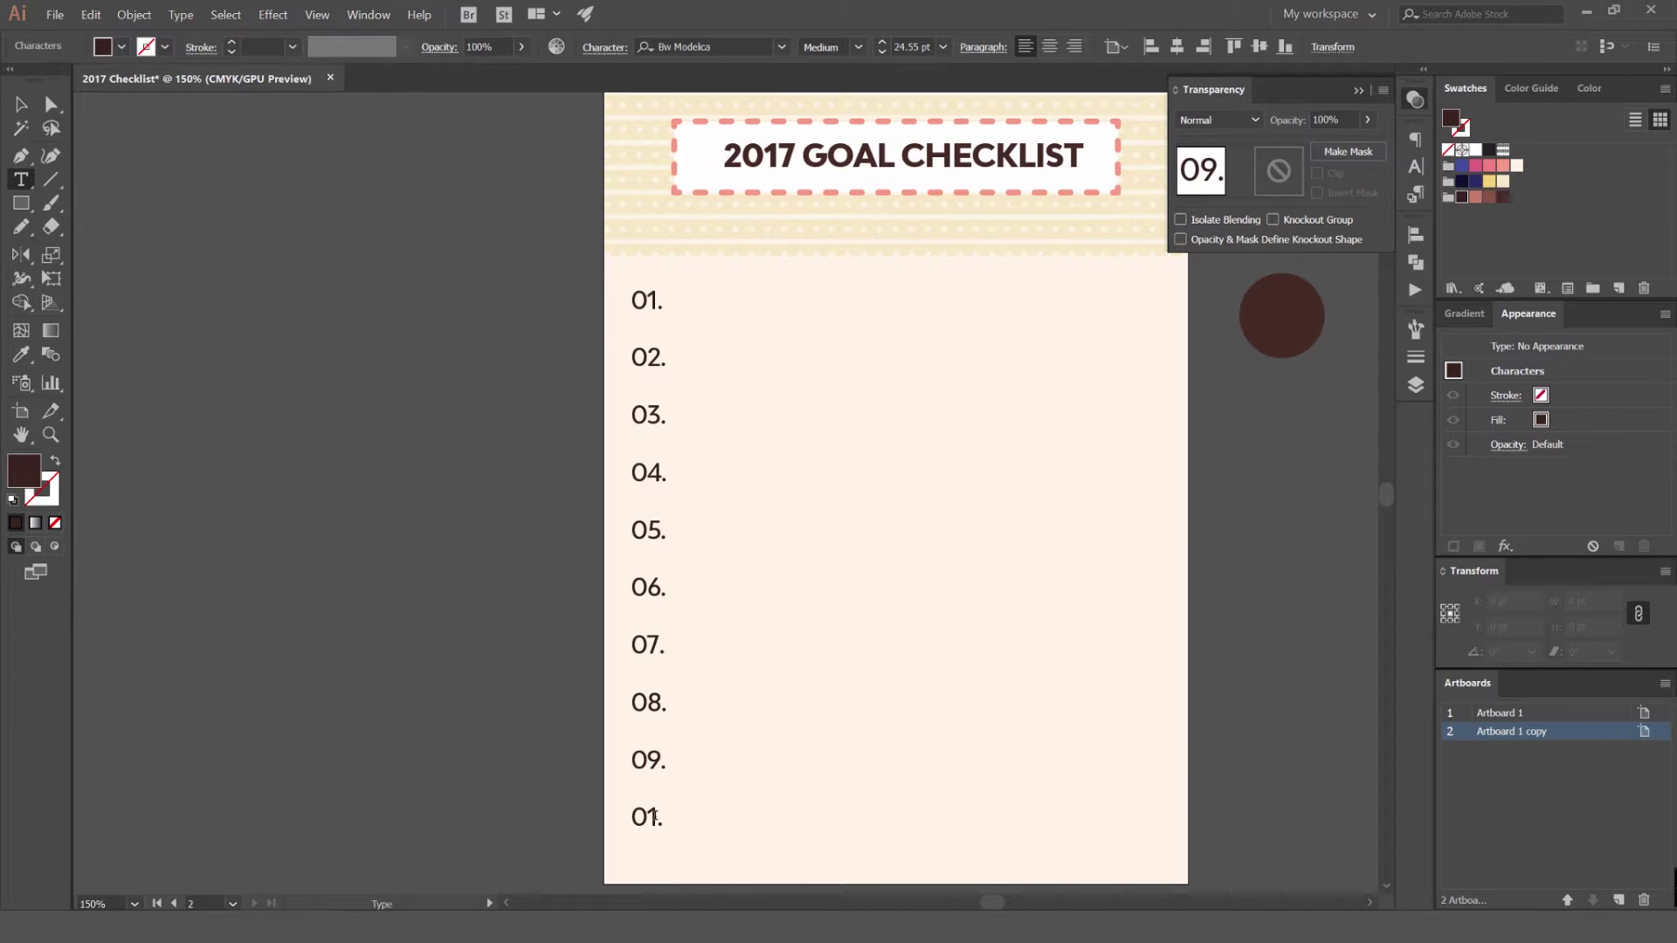
{"action": "left_click_drag", "start_coordinate": [653, 812], "coordinate": [646, 812]}
{"action": "key", "text": "BackSpace"}
{"action": "left_click", "coordinate": [21, 105]}
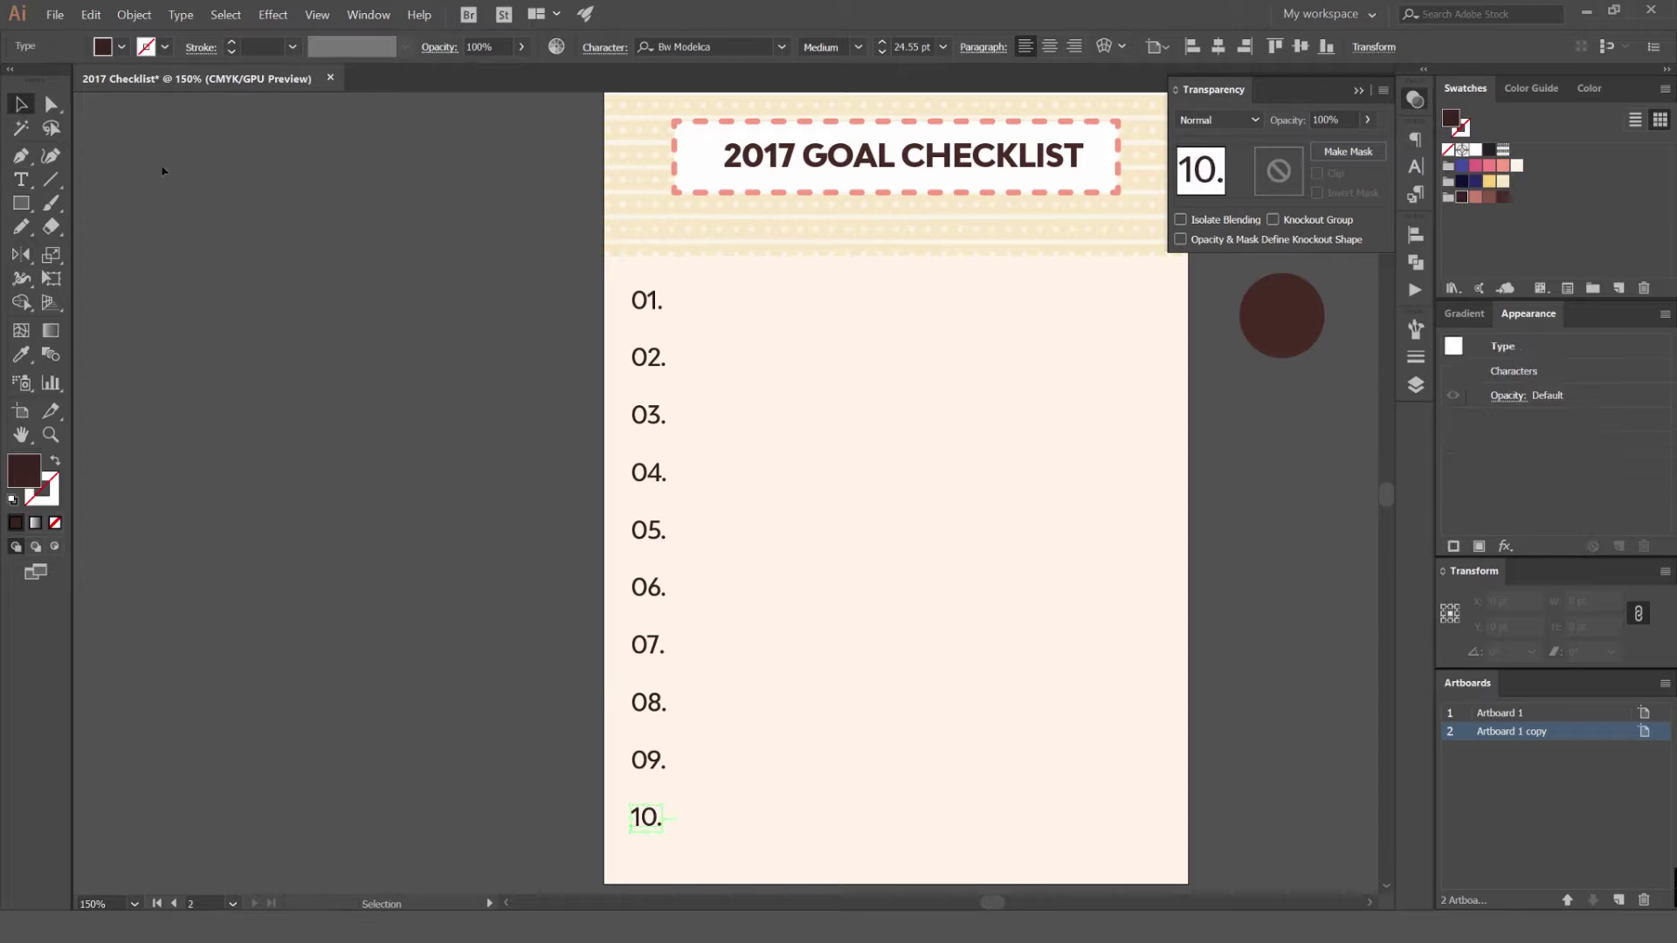
{"action": "left_click", "coordinate": [165, 169]}
Select the whole column of ten numbers and nudge it slightly down on the artboard.
{"action": "scroll", "coordinate": [291, 289], "scroll_direction": "down", "scroll_amount": 1}
{"action": "left_click_drag", "start_coordinate": [500, 671], "coordinate": [511, 673]}
{"action": "key", "text": "Down"}
{"action": "key", "text": "Down"}
{"action": "key", "text": "Down"}
{"action": "key", "text": "Down"}
{"action": "key", "text": "Down"}
{"action": "key", "text": "Down"}
{"action": "key", "text": "Down"}
{"action": "key", "text": "Down"}
{"action": "key", "text": "Down"}
{"action": "key", "text": "Down"}
{"action": "key", "text": "Down"}
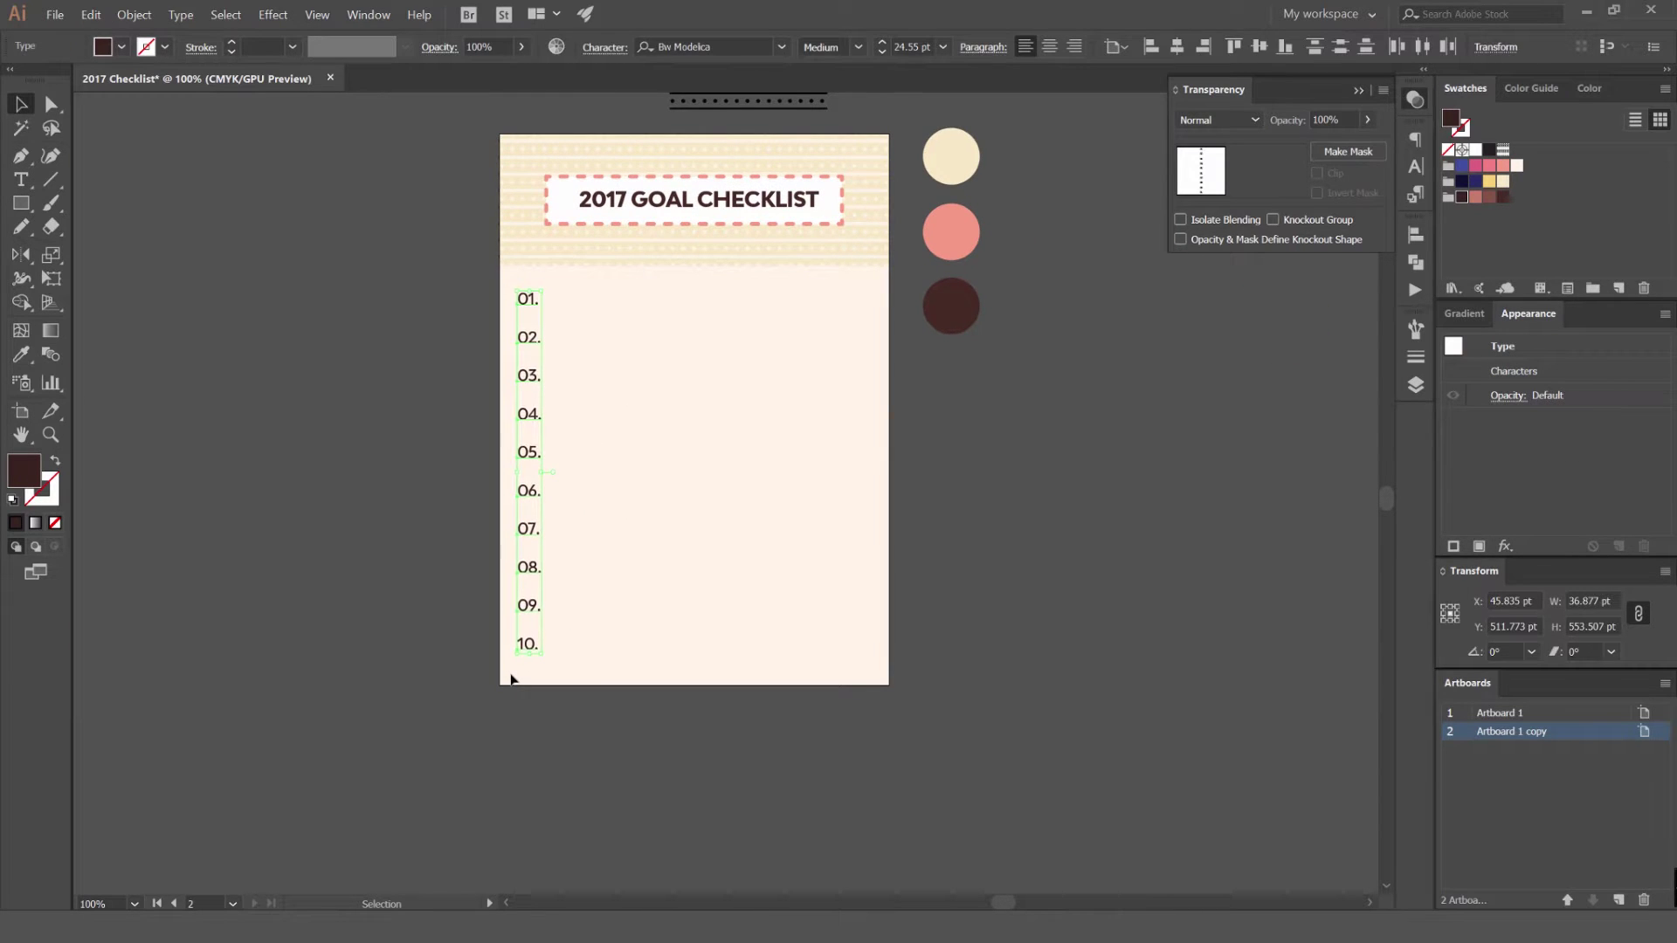
{"action": "left_click", "coordinate": [640, 353]}
Draw a square about 30 × 30 pt beside "01." and fill it with the pink swatch.
{"action": "scroll", "coordinate": [623, 324], "scroll_direction": "up", "scroll_amount": 3}
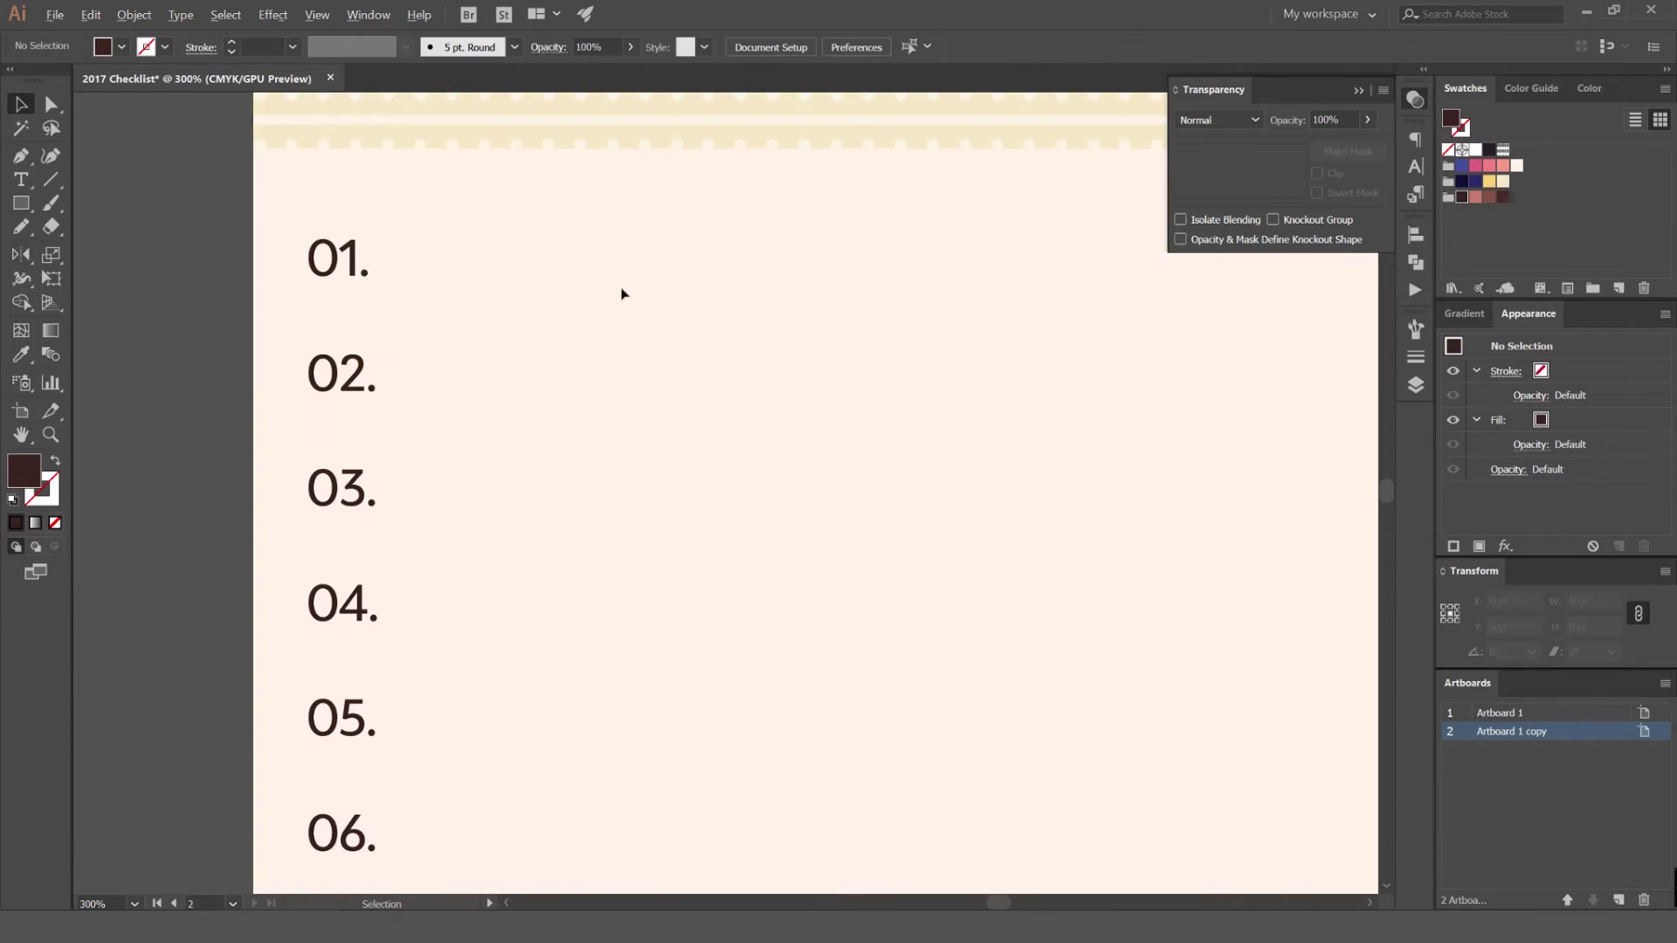
{"action": "left_click_drag", "start_coordinate": [621, 291], "coordinate": [585, 316]}
{"action": "key", "text": "m"}
{"action": "left_click_drag", "start_coordinate": [457, 297], "coordinate": [572, 336]}
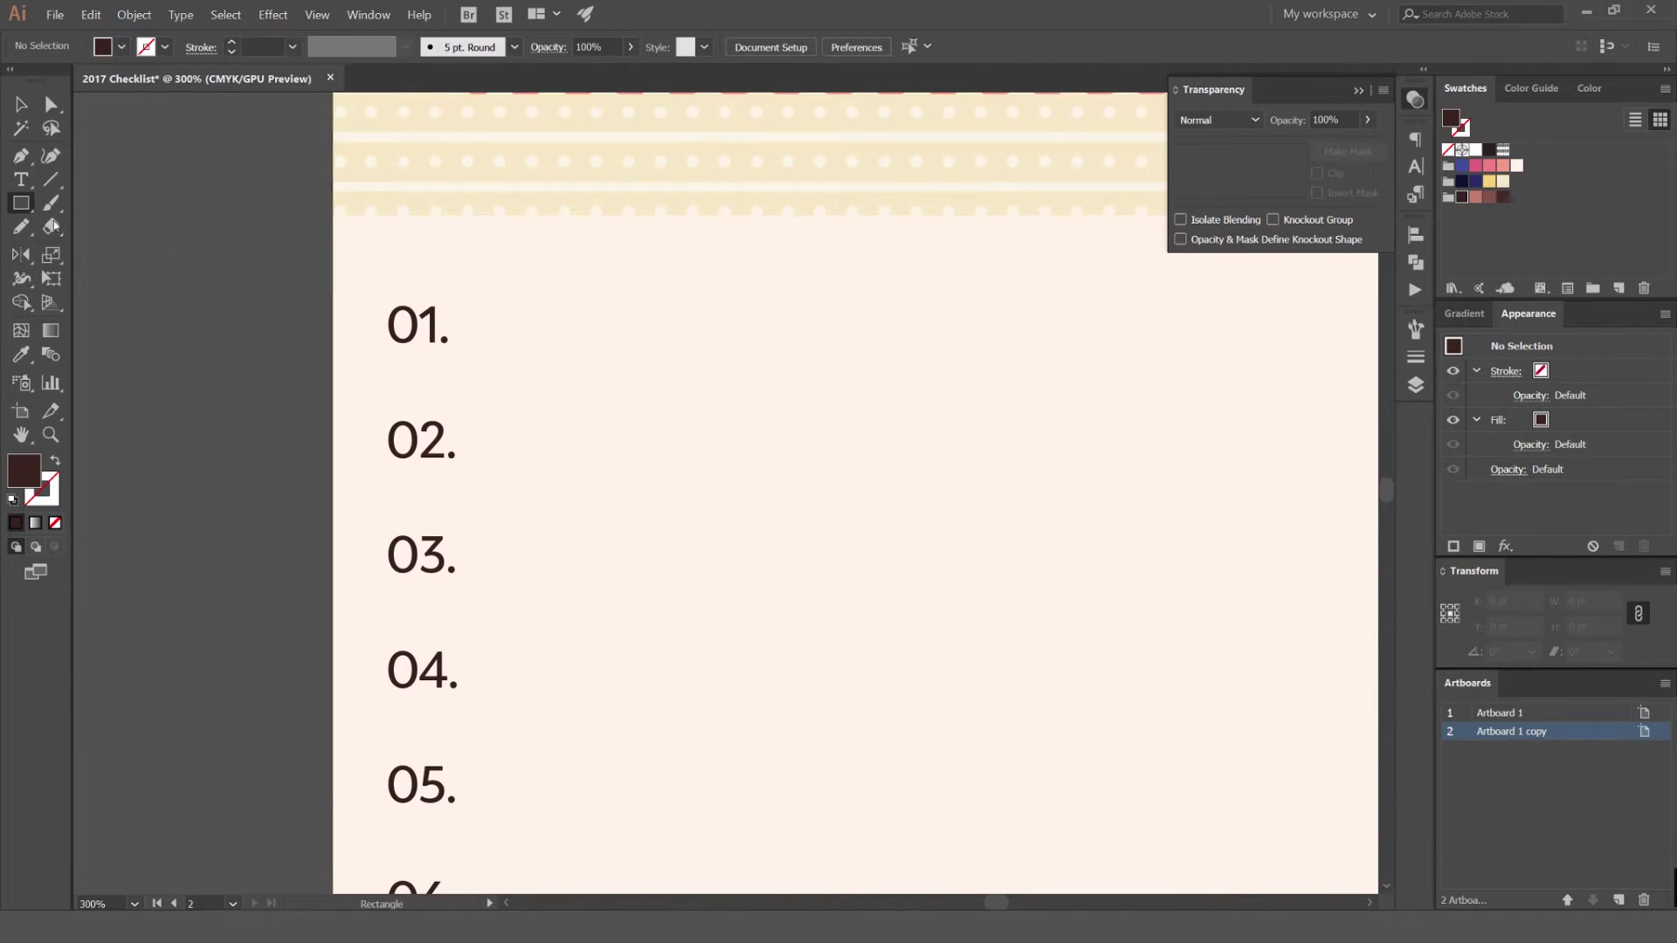
{"action": "left_click", "coordinate": [20, 208]}
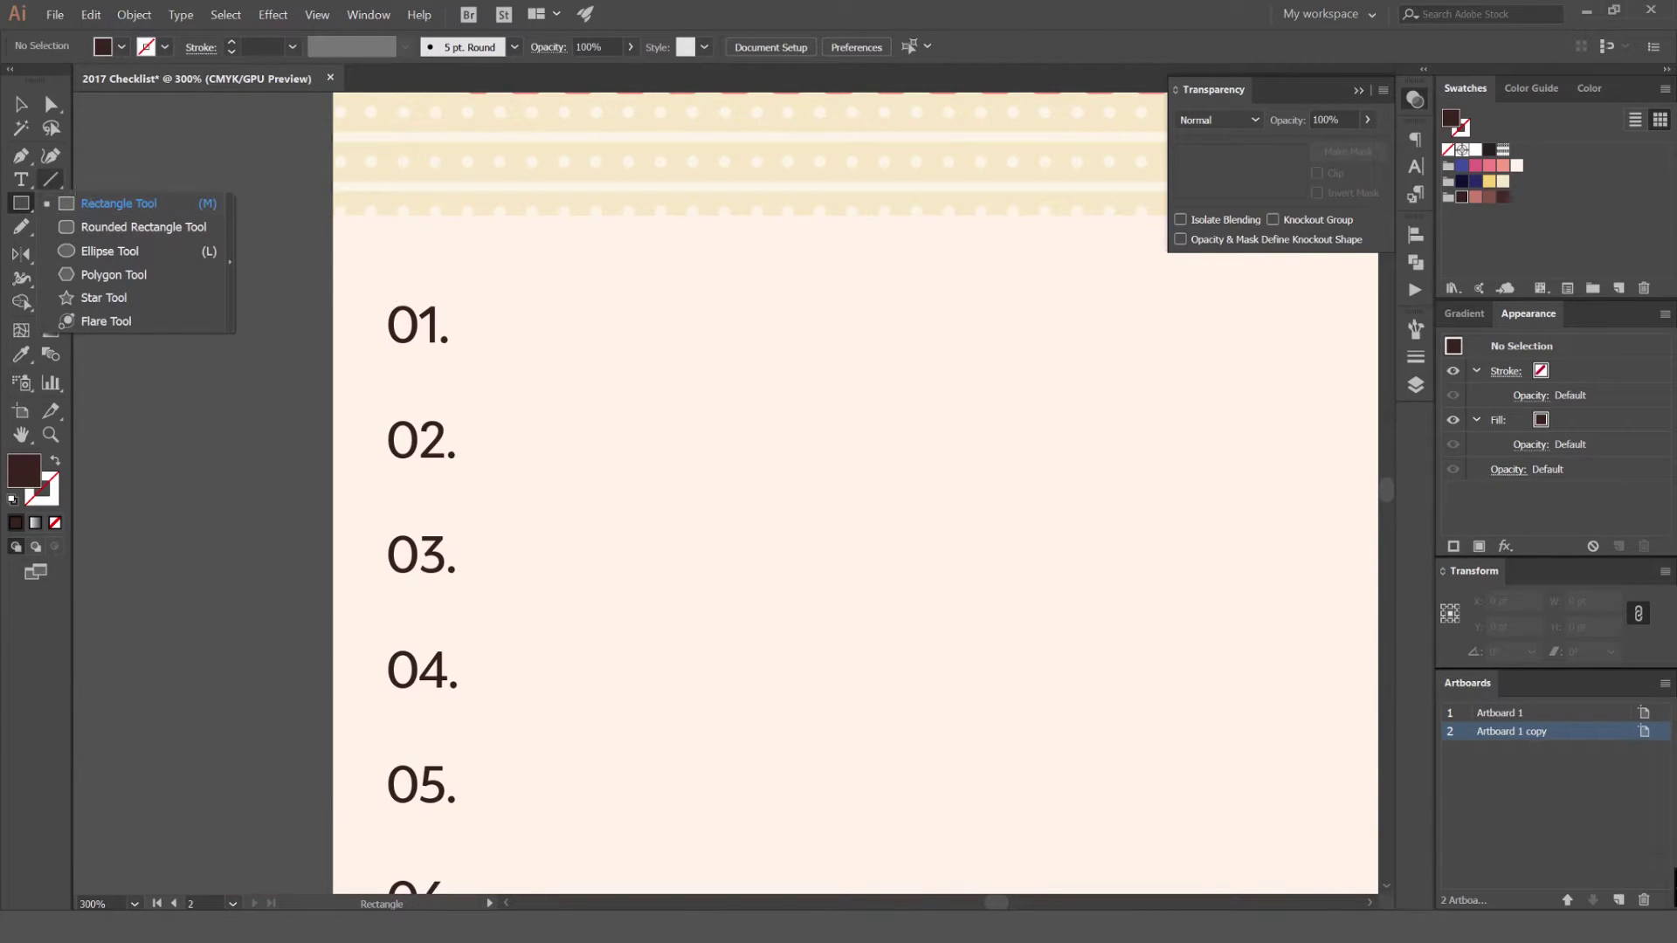
{"action": "left_click", "coordinate": [108, 205]}
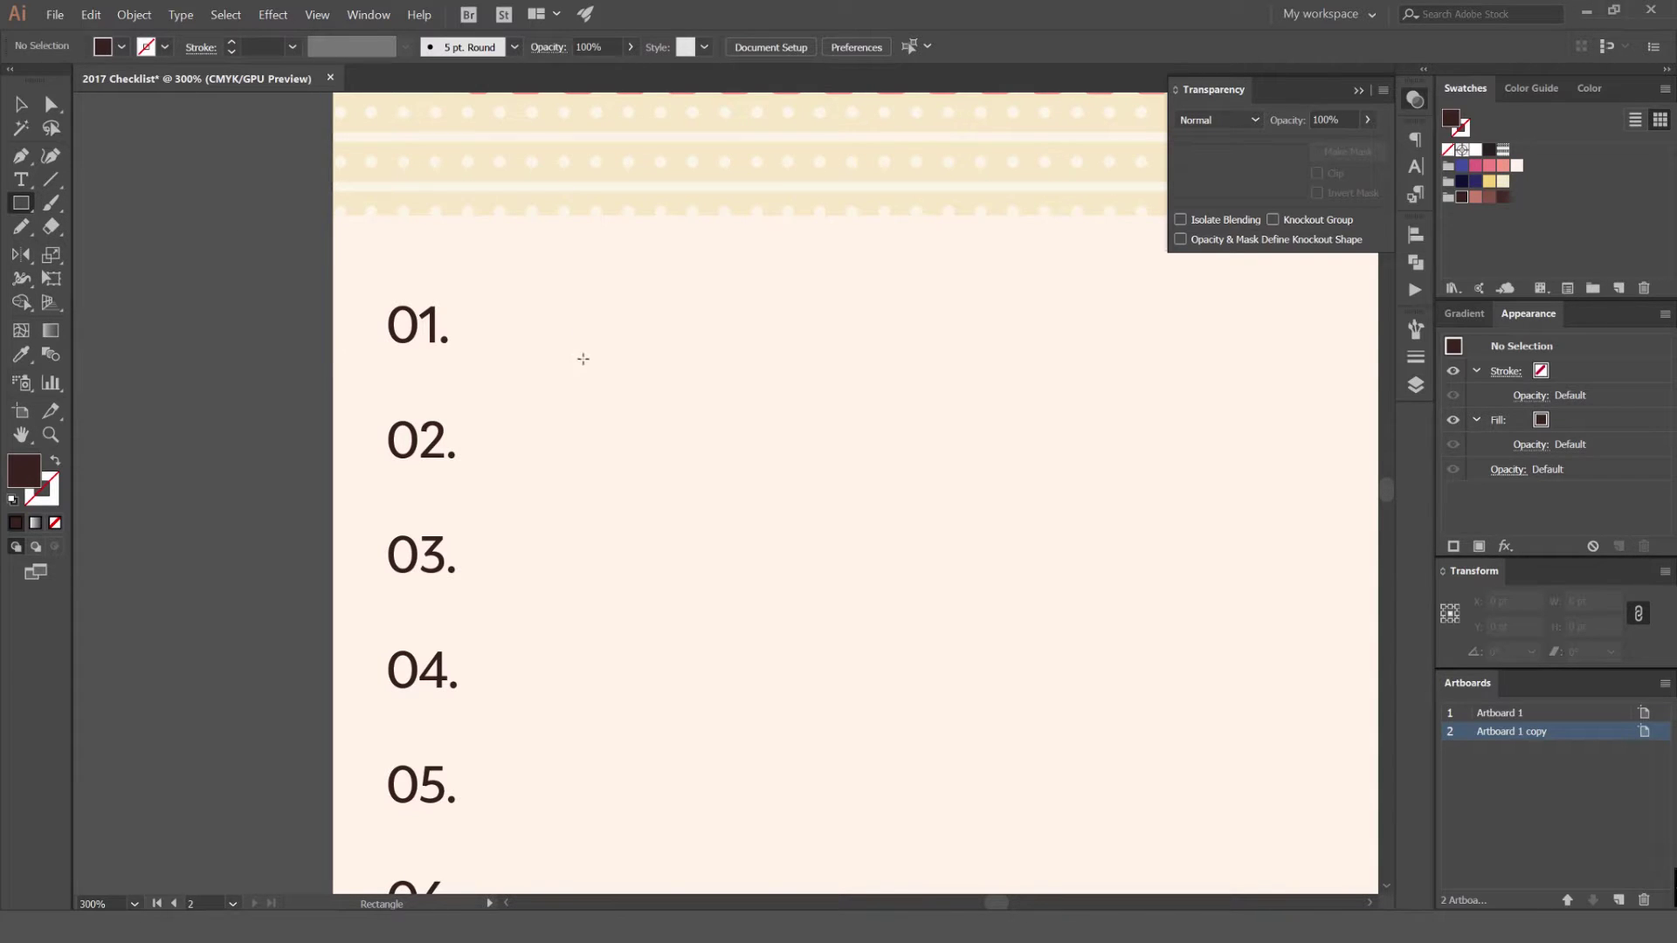
{"action": "mouse_move", "coordinate": [514, 312]}
{"action": "left_mouse_down"}
{"action": "mouse_move", "coordinate": [606, 367]}
{"action": "mouse_move", "coordinate": [558, 342]}
{"action": "left_mouse_up"}
{"action": "key", "text": "v"}
{"action": "scroll", "coordinate": [489, 304], "scroll_direction": "up", "scroll_amount": 1}
{"action": "left_click_drag", "start_coordinate": [718, 279], "coordinate": [885, 252]}
{"action": "left_click", "coordinate": [1489, 165]}
{"action": "key", "text": "ctrl+plus"}
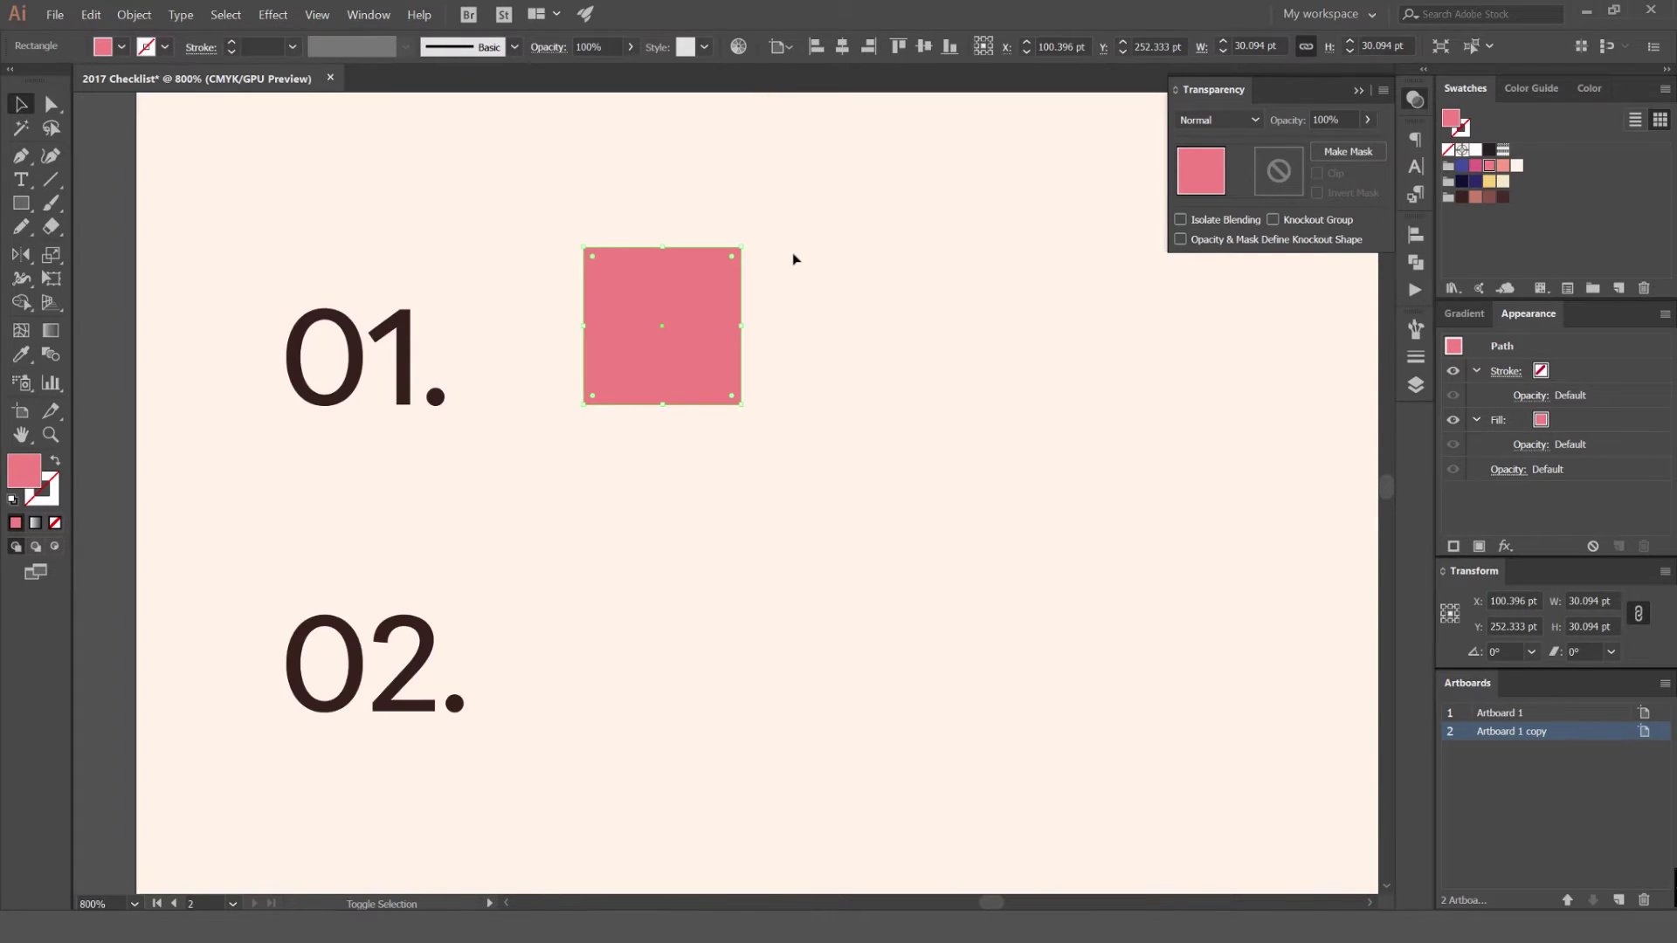
Turn the square's pink fill into an outline with no fill and set the stroke weight to 3 pt.
{"action": "key", "text": "shift+x"}
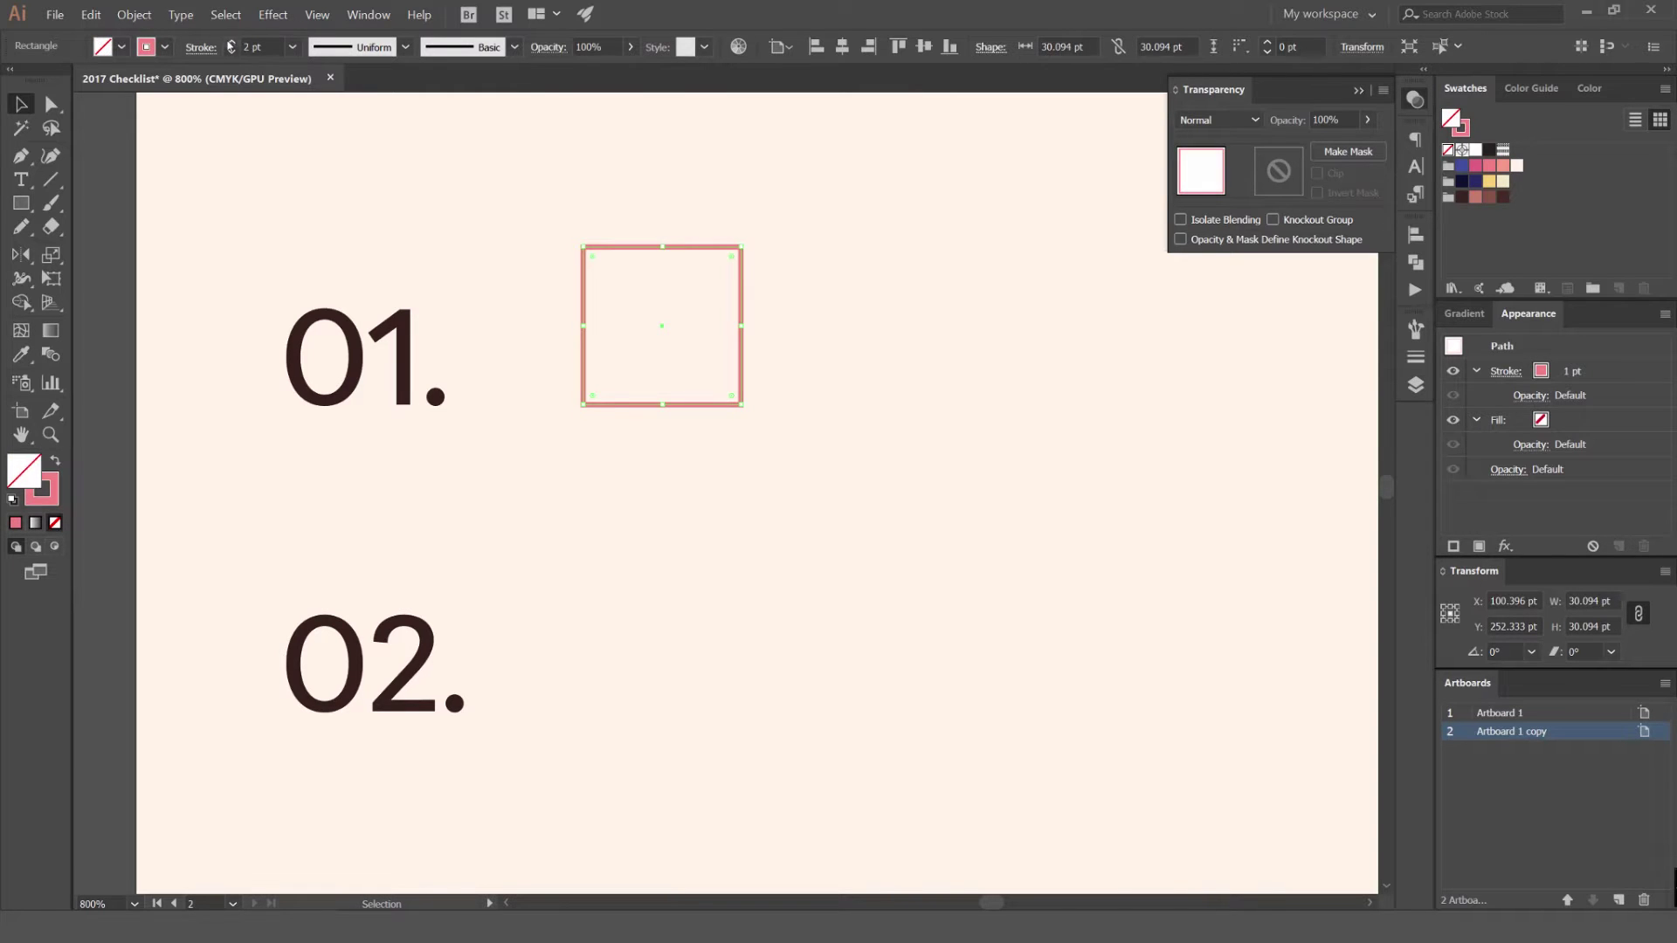
{"action": "left_click", "coordinate": [231, 42]}
{"action": "left_click", "coordinate": [842, 209]}
{"action": "left_click", "coordinate": [621, 311]}
{"action": "left_click", "coordinate": [841, 192]}
{"action": "left_click", "coordinate": [741, 266]}
{"action": "left_click", "coordinate": [1415, 356]}
{"action": "left_click", "coordinate": [877, 275]}
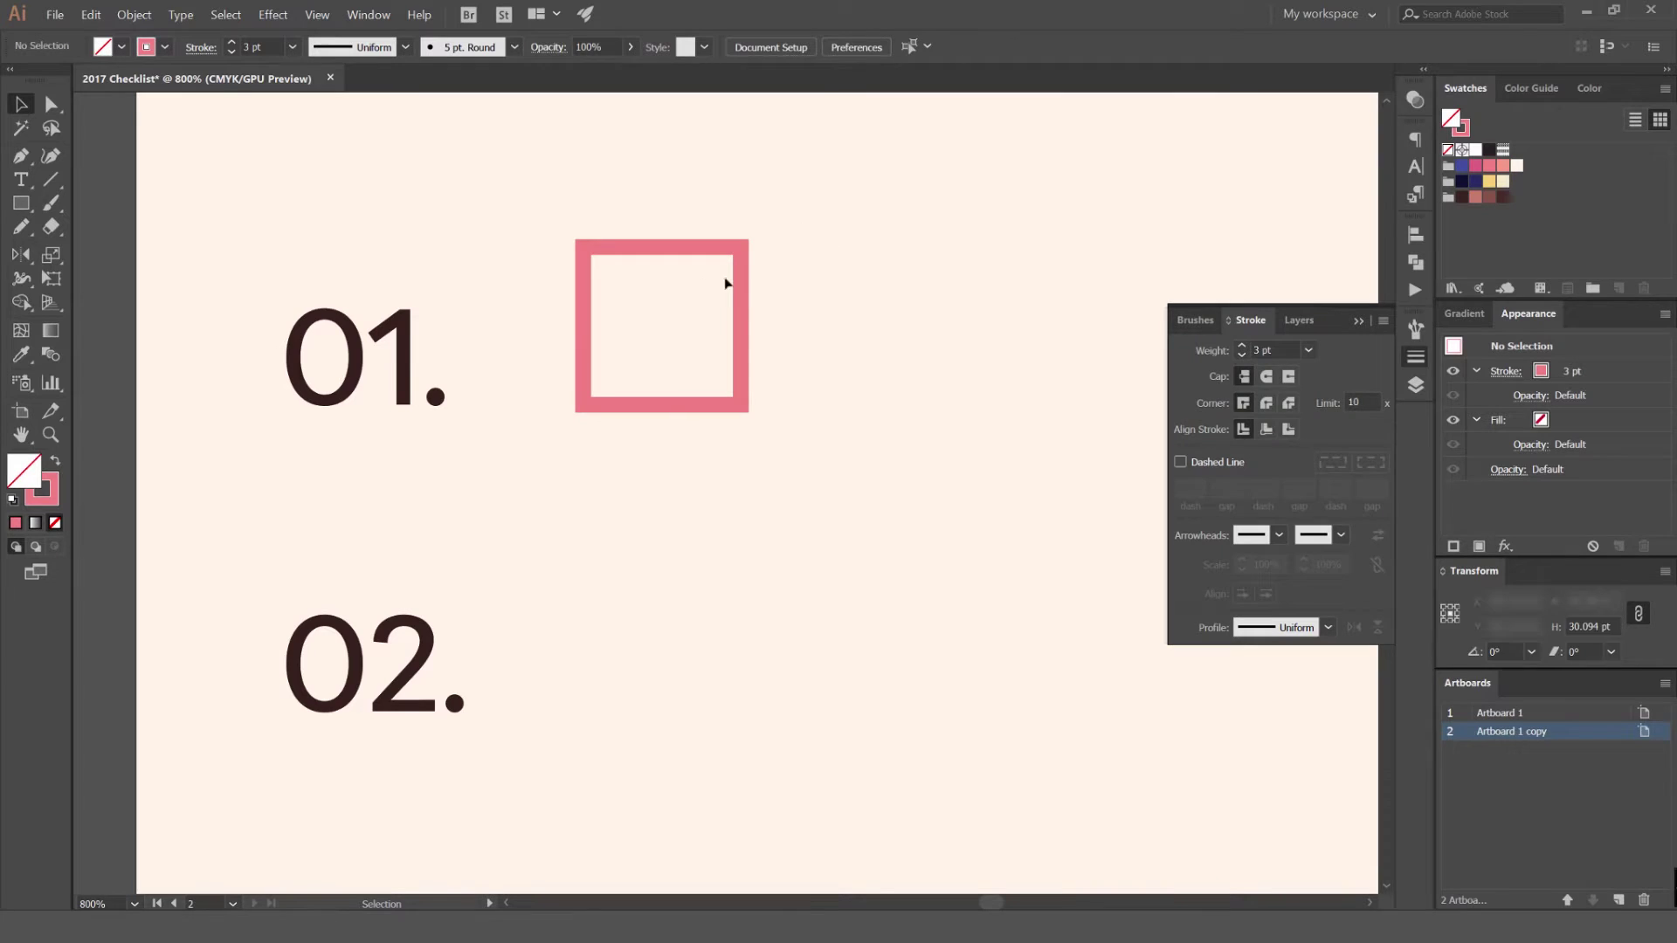
{"action": "left_click", "coordinate": [1230, 309]}
Align the pink square vertically to the centre of "01.", using the number as the key object.
{"action": "left_click_drag", "start_coordinate": [715, 251], "coordinate": [362, 423]}
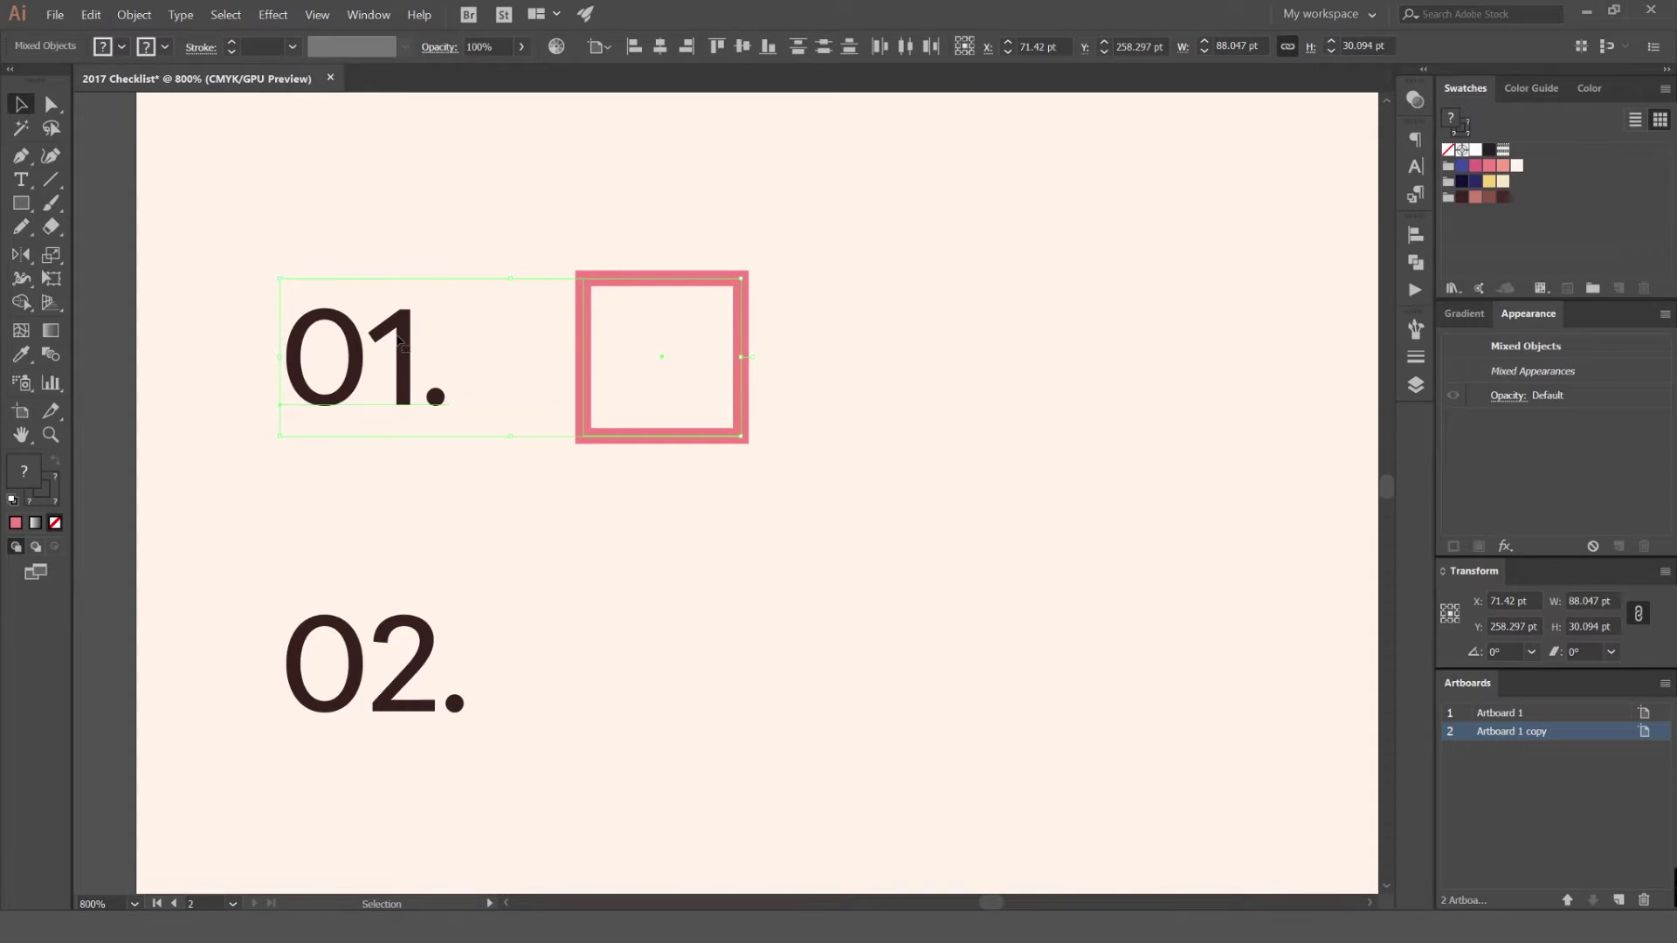
{"action": "left_click", "coordinate": [399, 341]}
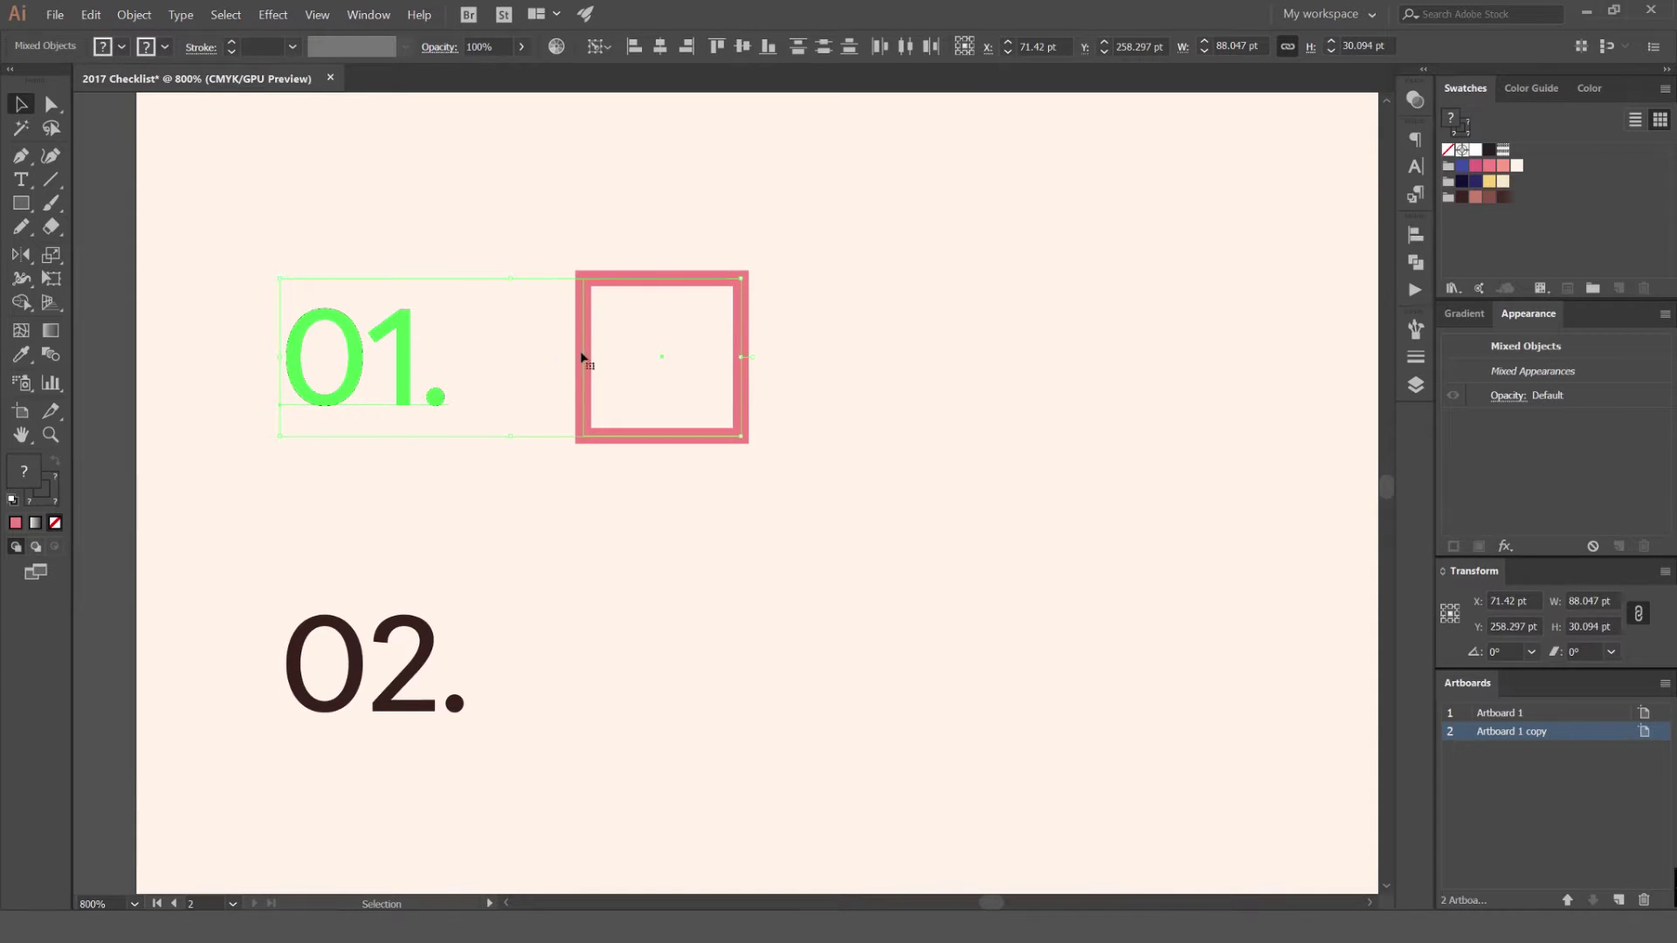
{"action": "left_click", "coordinate": [740, 48]}
{"action": "left_click", "coordinate": [719, 240]}
{"action": "left_click_drag", "start_coordinate": [647, 316], "coordinate": [352, 316]}
{"action": "key", "text": "ctrl+z"}
{"action": "left_click", "coordinate": [709, 210]}
{"action": "left_click_drag", "start_coordinate": [900, 232], "coordinate": [685, 216]}
{"action": "left_click_drag", "start_coordinate": [684, 215], "coordinate": [578, 345]}
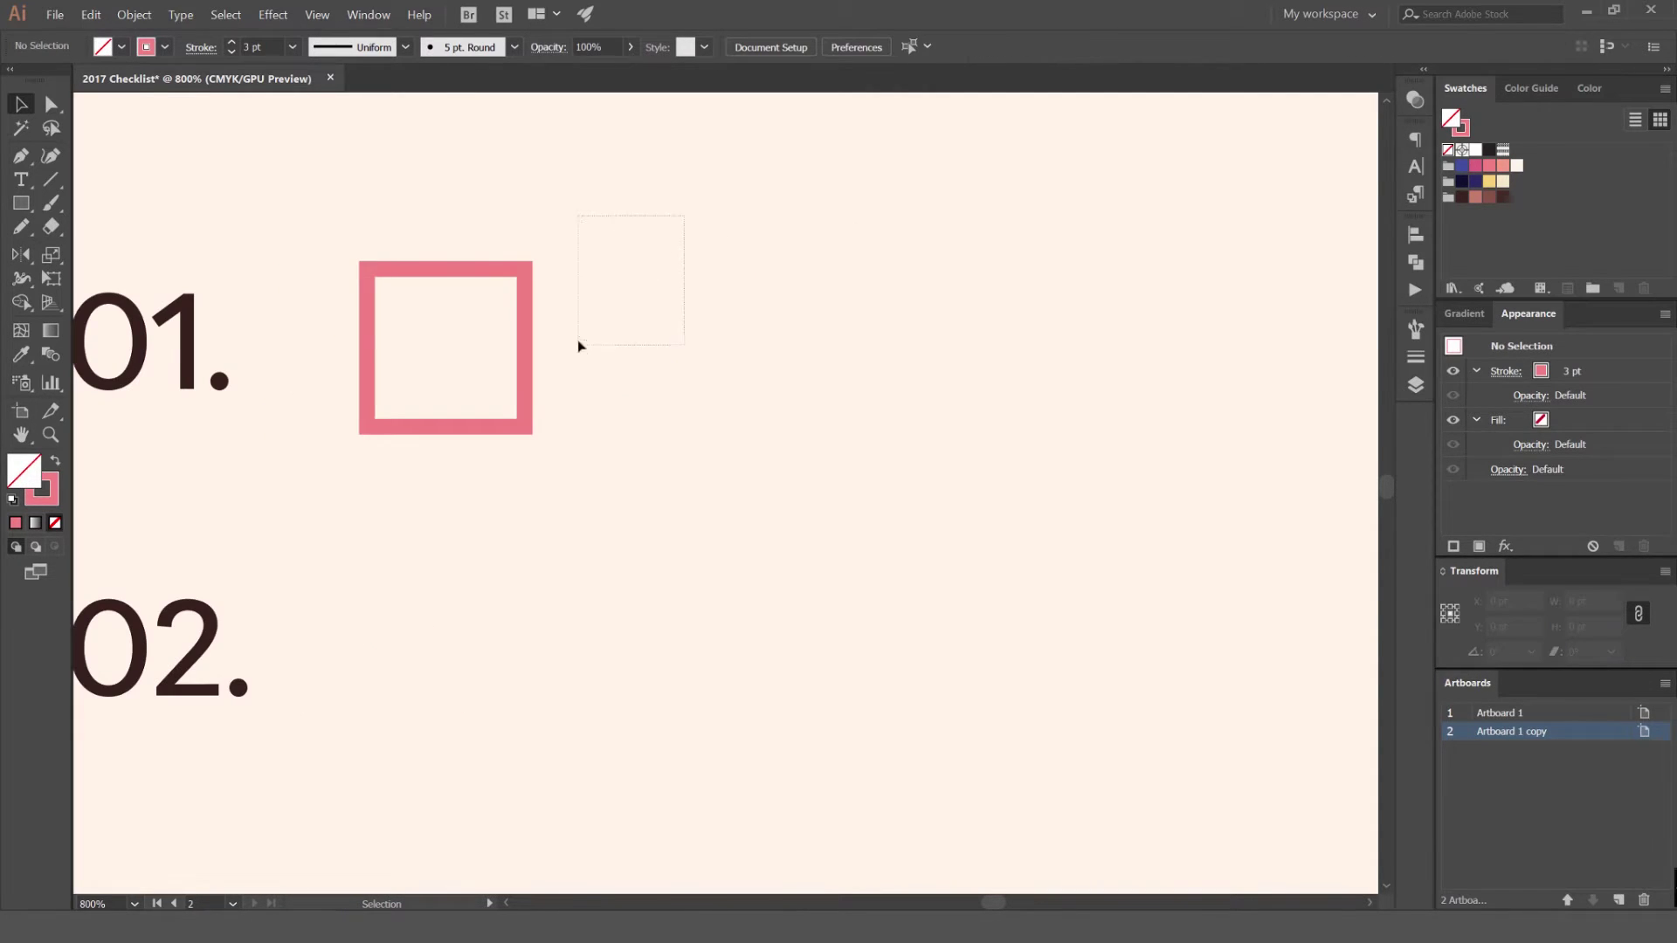
Duplicate the pink square horizontally so the copy sits against the original's far edge, snapped with Smart Guides.
{"action": "left_click_drag", "start_coordinate": [455, 331], "coordinate": [455, 331]}
{"action": "left_click", "coordinate": [600, 273]}
{"action": "left_click_drag", "start_coordinate": [443, 270], "coordinate": [548, 370]}
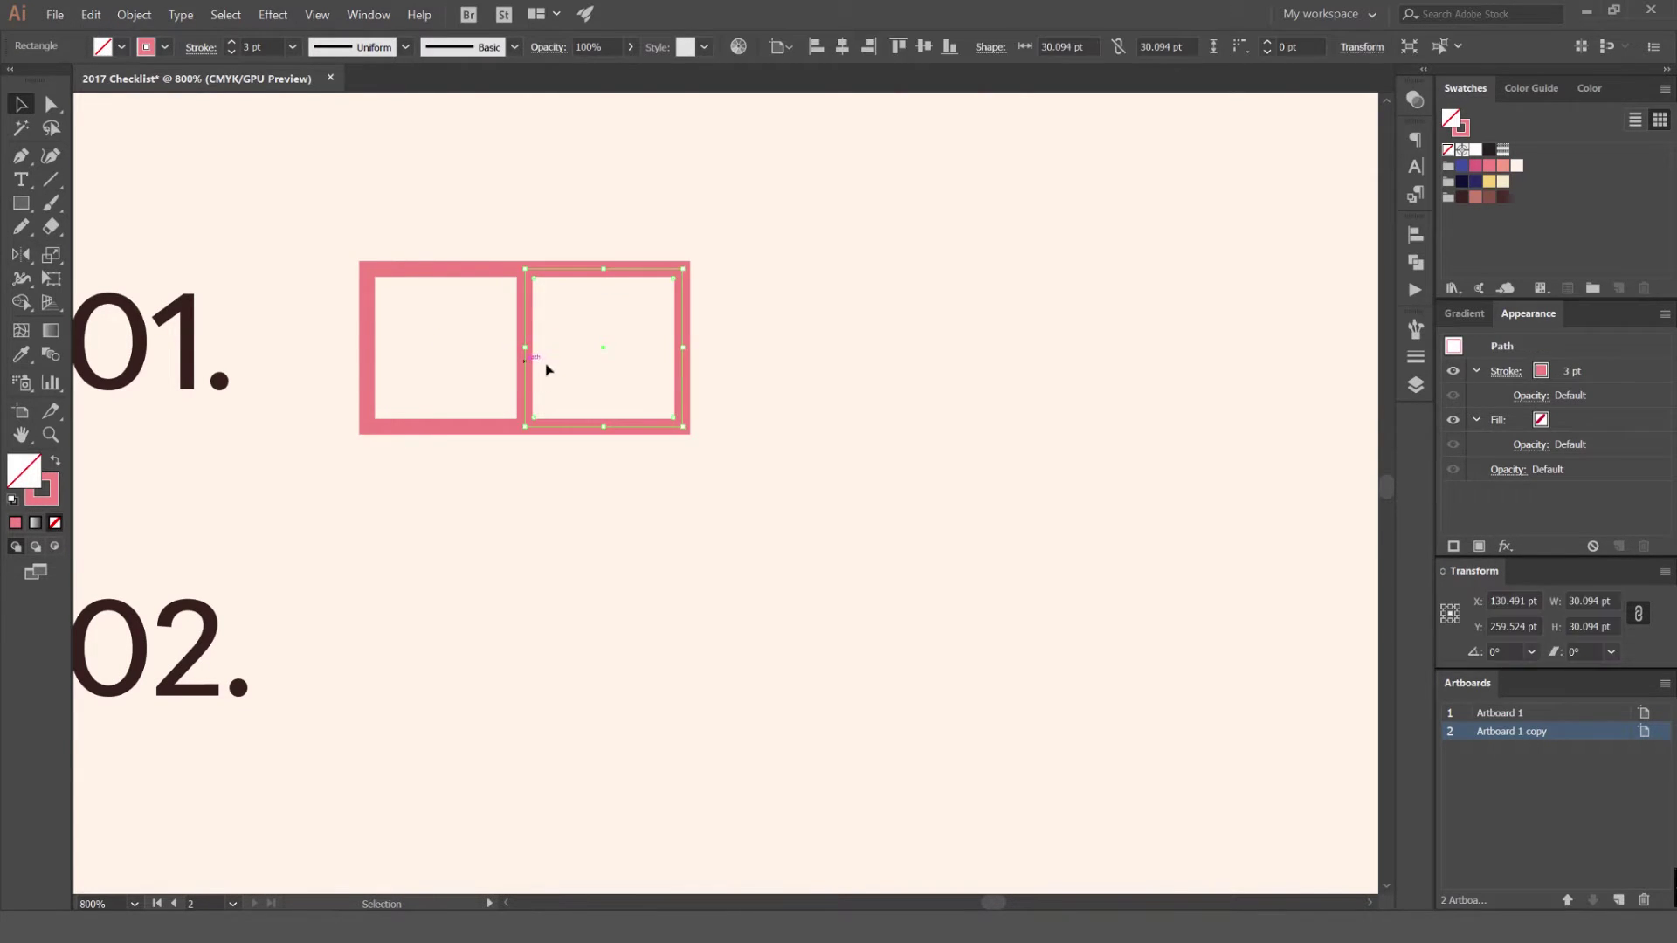
{"action": "left_click", "coordinate": [317, 15]}
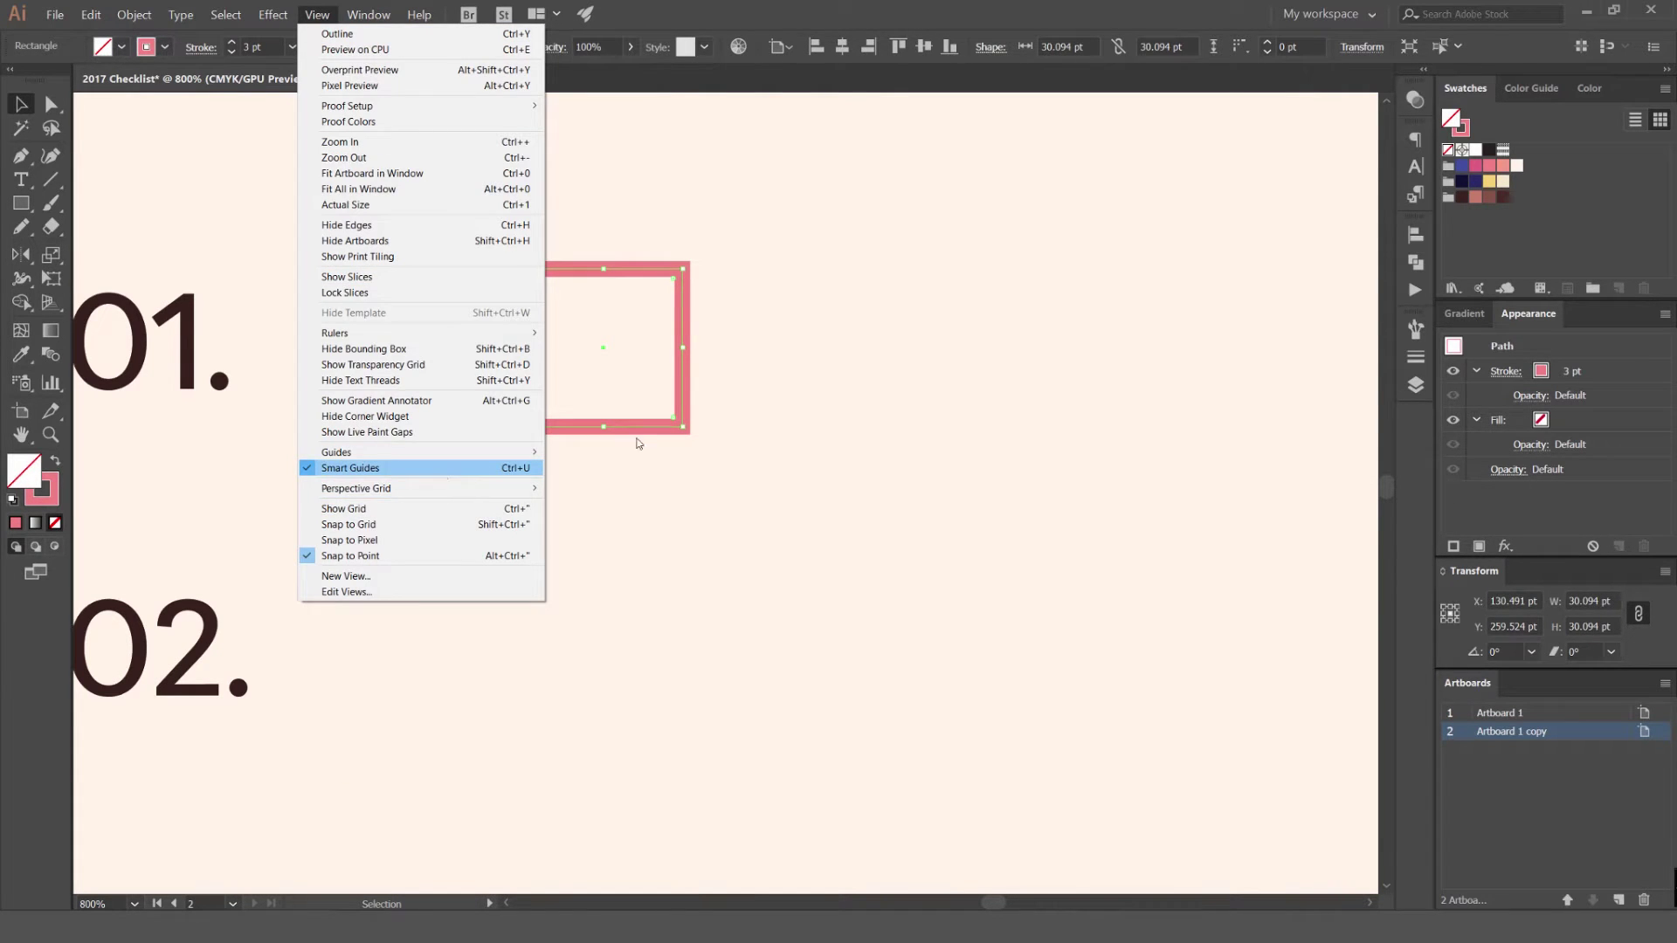
{"action": "left_click", "coordinate": [616, 364]}
Stretch the copied square horizontally into a long box about 433 pt wide, ending near the artboard's edge.
{"action": "scroll", "coordinate": [510, 299], "scroll_direction": "up", "scroll_amount": 1}
{"action": "scroll", "coordinate": [821, 295], "scroll_direction": "down", "scroll_amount": 1}
{"action": "left_click", "coordinate": [790, 338]}
{"action": "mouse_move", "coordinate": [922, 317]}
{"action": "left_mouse_down"}
{"action": "mouse_move", "coordinate": [466, 323]}
{"action": "mouse_move", "coordinate": [1235, 367]}
{"action": "mouse_move", "coordinate": [1205, 365]}
{"action": "left_mouse_up"}
{"action": "scroll", "coordinate": [458, 329], "scroll_direction": "down", "scroll_amount": 3}
{"action": "left_click", "coordinate": [1078, 468]}
Copy the small square's 3 pt pink outline onto the long box with the Eyedropper.
{"action": "left_click", "coordinate": [925, 361]}
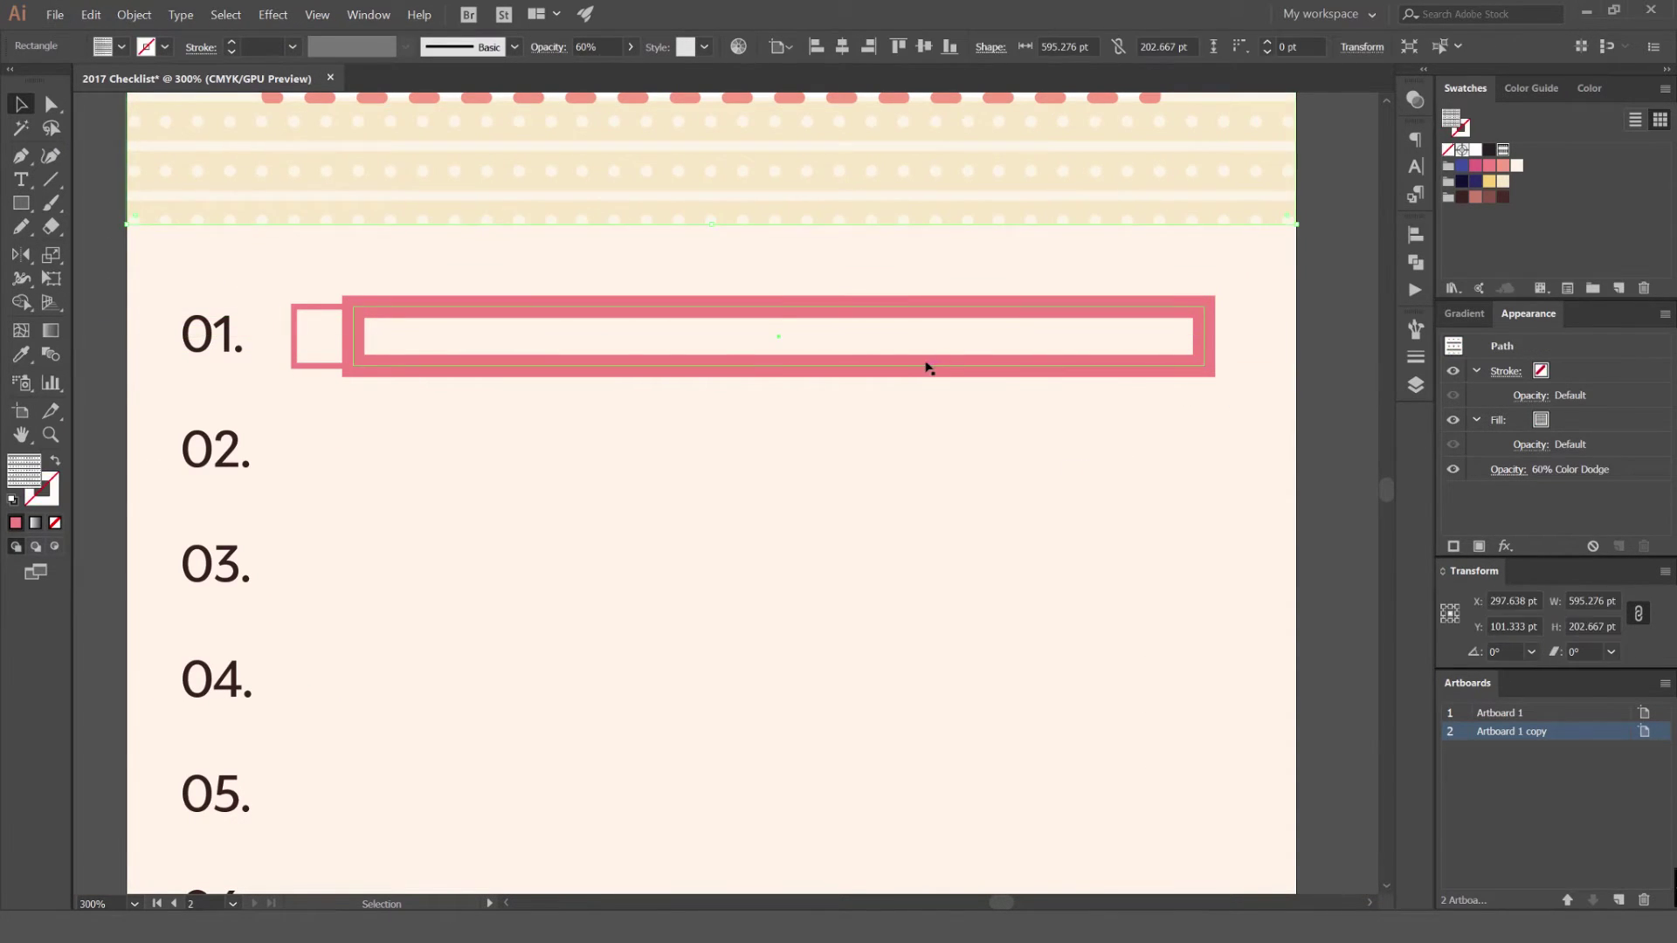
{"action": "left_click", "coordinate": [231, 52]}
{"action": "left_click", "coordinate": [231, 52]}
{"action": "key", "text": "i"}
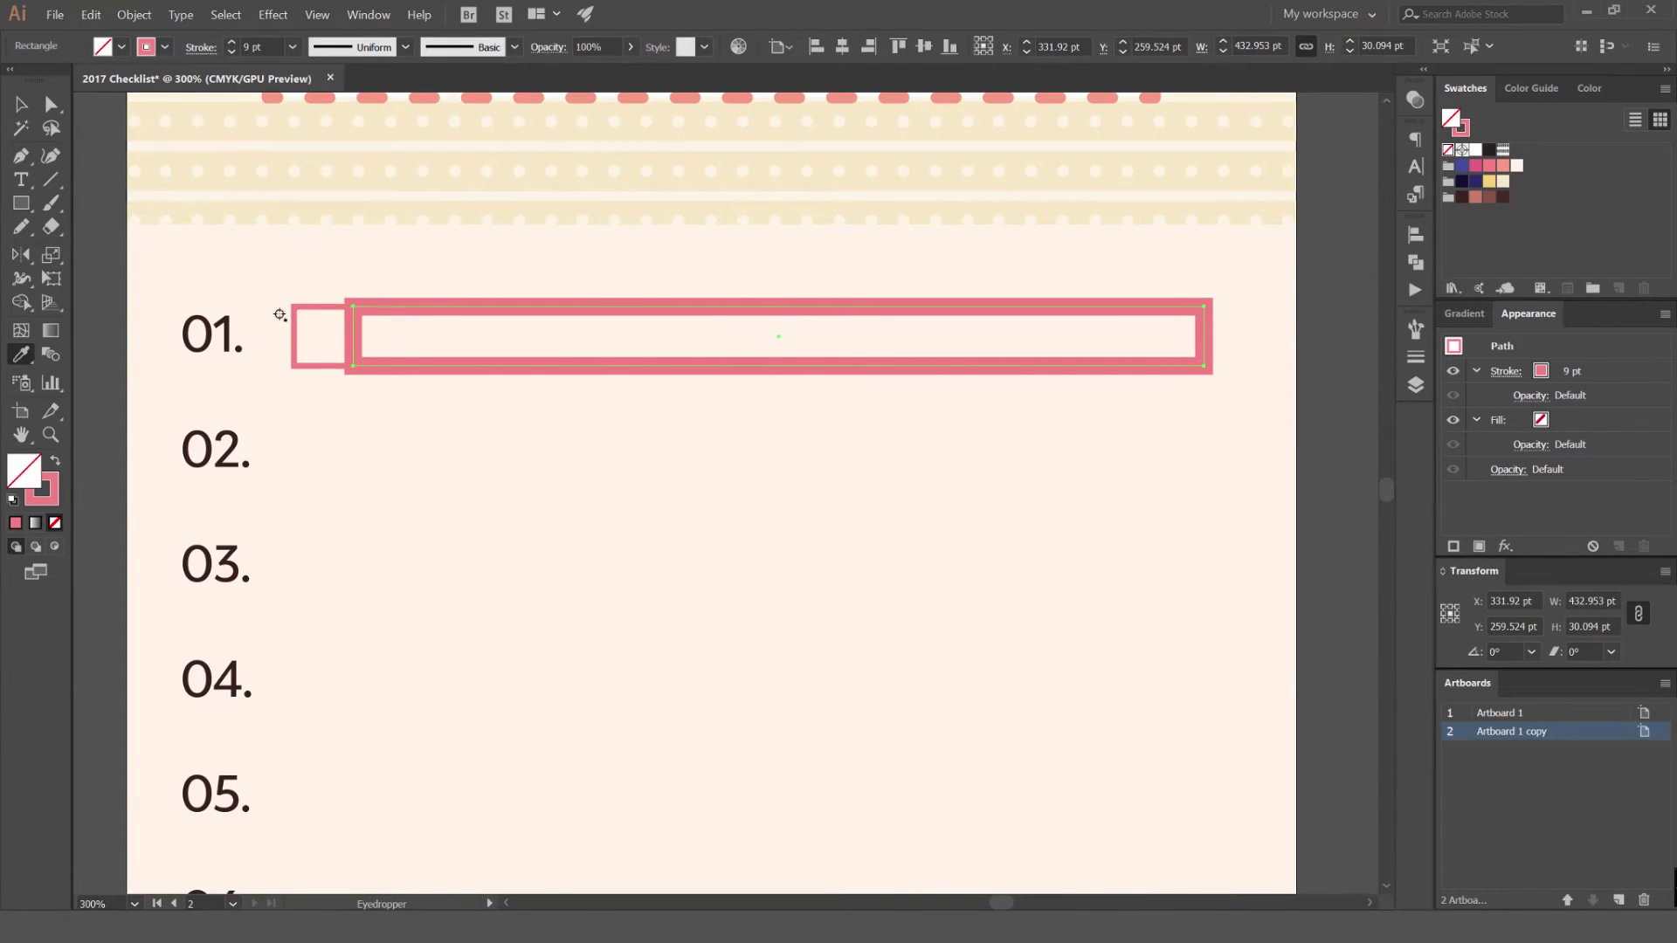
{"action": "scroll", "coordinate": [283, 323], "scroll_direction": "up", "scroll_amount": 2}
{"action": "left_click", "coordinate": [351, 273]}
{"action": "key", "text": "v"}
{"action": "left_click", "coordinate": [528, 232]}
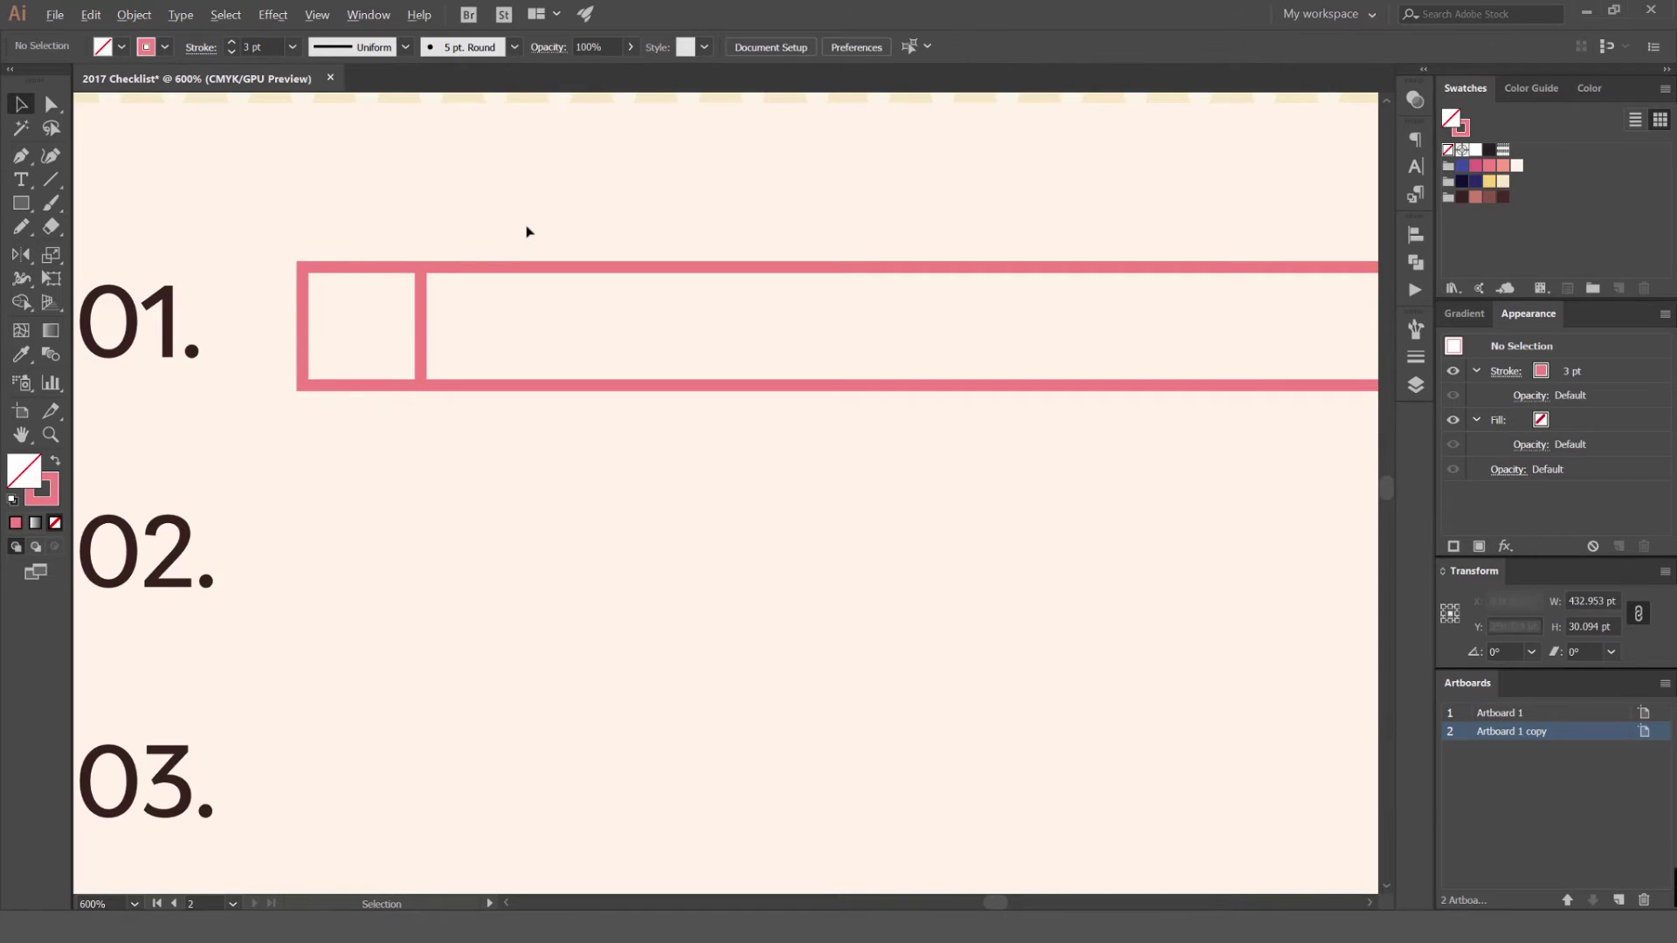
{"action": "scroll", "coordinate": [527, 232], "scroll_direction": "down", "scroll_amount": 4}
{"action": "scroll", "coordinate": [524, 230], "scroll_direction": "up", "scroll_amount": 4}
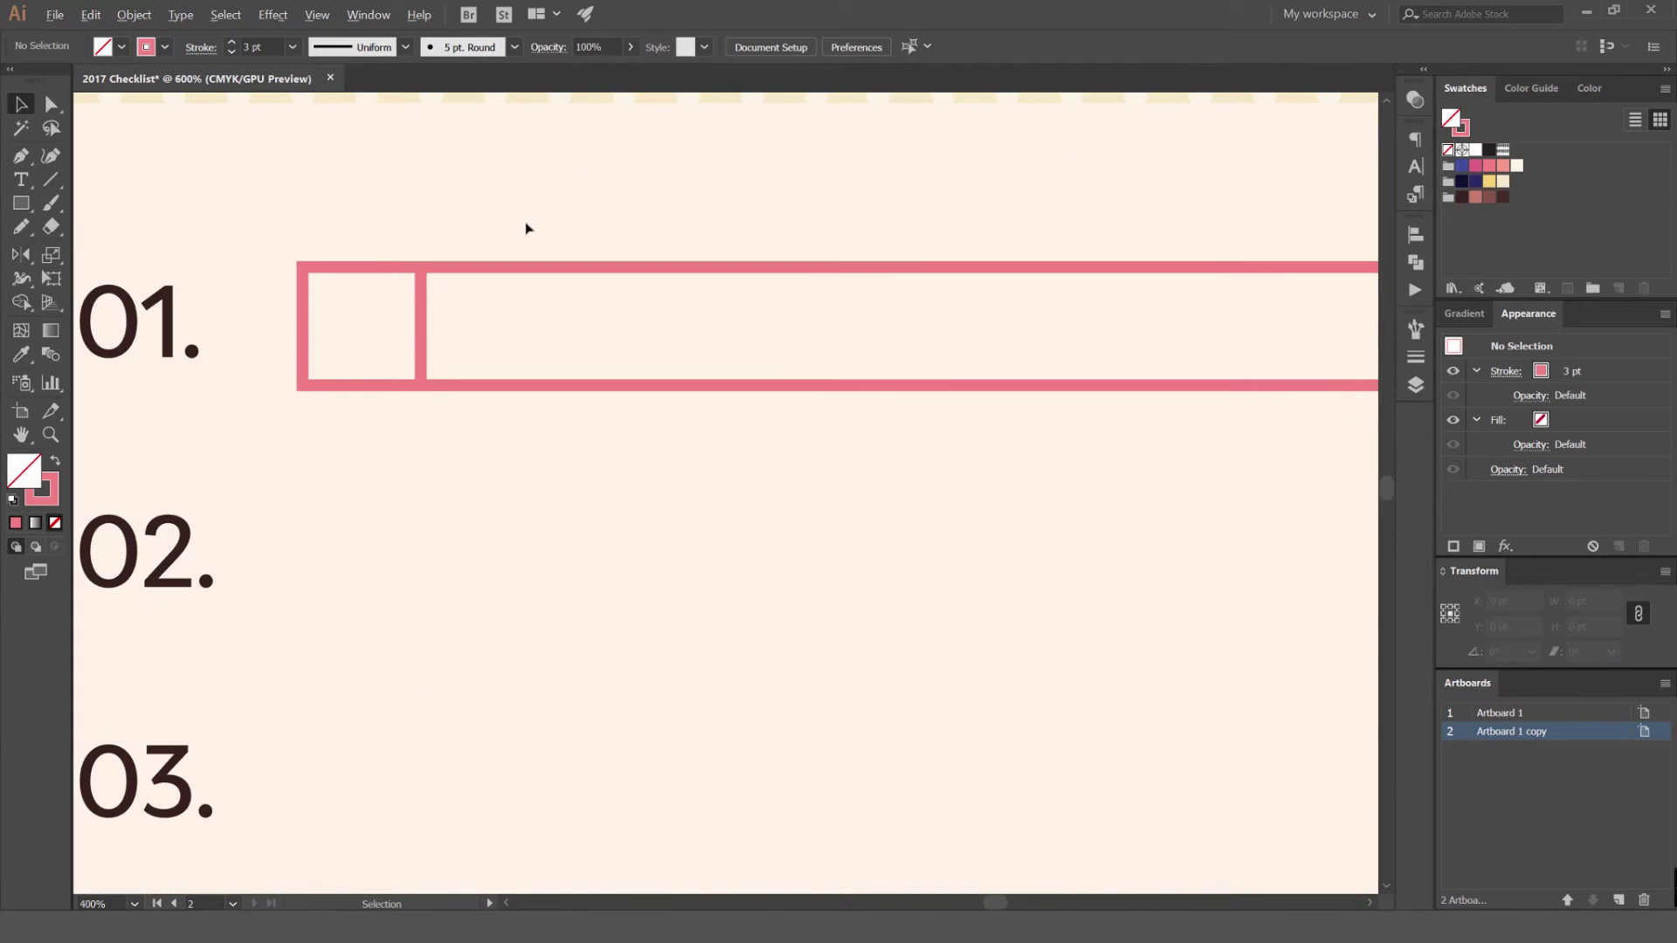
Fill both the long box and the small square beside "01." with white.
{"action": "left_click", "coordinate": [558, 267]}
{"action": "left_click", "coordinate": [1477, 151]}
{"action": "left_click", "coordinate": [1010, 225]}
{"action": "left_click_drag", "start_coordinate": [386, 245], "coordinate": [356, 290]}
{"action": "left_click", "coordinate": [1476, 151]}
{"action": "left_click", "coordinate": [1035, 180]}
Try increasing the height of both boxes beside "01." to about 39.7 pt.
{"action": "scroll", "coordinate": [1023, 182], "scroll_direction": "down", "scroll_amount": 5}
{"action": "left_click_drag", "start_coordinate": [1074, 181], "coordinate": [1021, 235]}
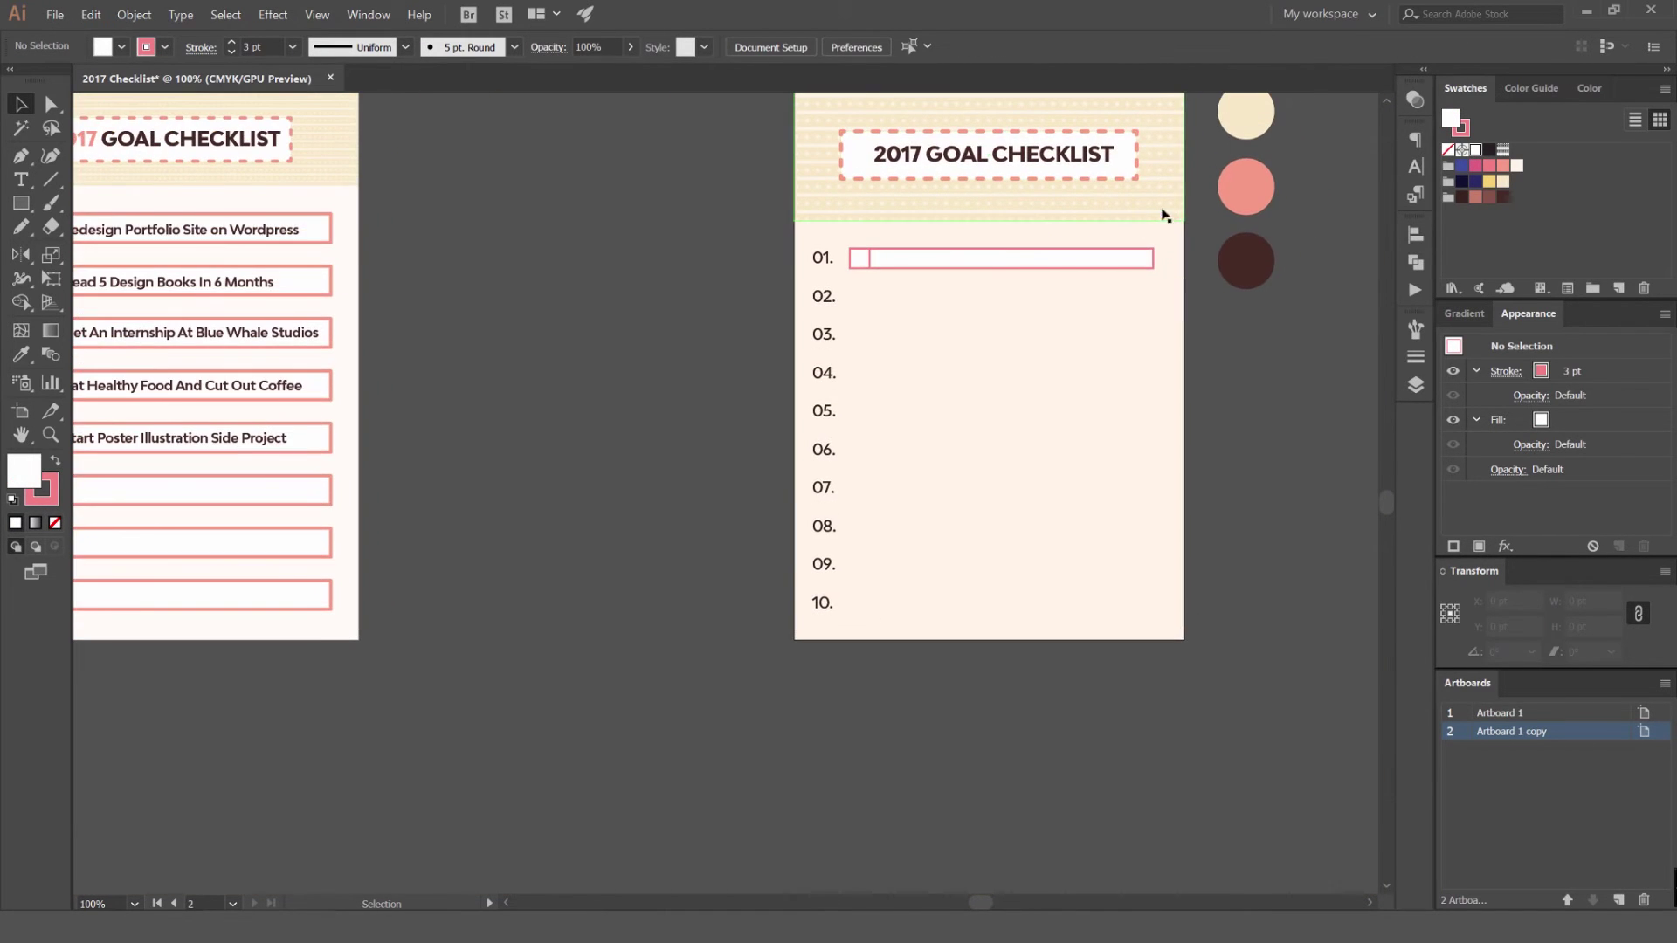
{"action": "scroll", "coordinate": [1030, 229], "scroll_direction": "up", "scroll_amount": 3}
{"action": "left_click_drag", "start_coordinate": [478, 359], "coordinate": [472, 360]}
{"action": "mouse_move", "coordinate": [853, 280]}
{"action": "left_mouse_down"}
{"action": "mouse_move", "coordinate": [712, 273]}
{"action": "mouse_move", "coordinate": [742, 258]}
{"action": "left_mouse_up"}
{"action": "scroll", "coordinate": [773, 285], "scroll_direction": "up", "scroll_amount": 2}
{"action": "scroll", "coordinate": [742, 257], "scroll_direction": "down", "scroll_amount": 2}
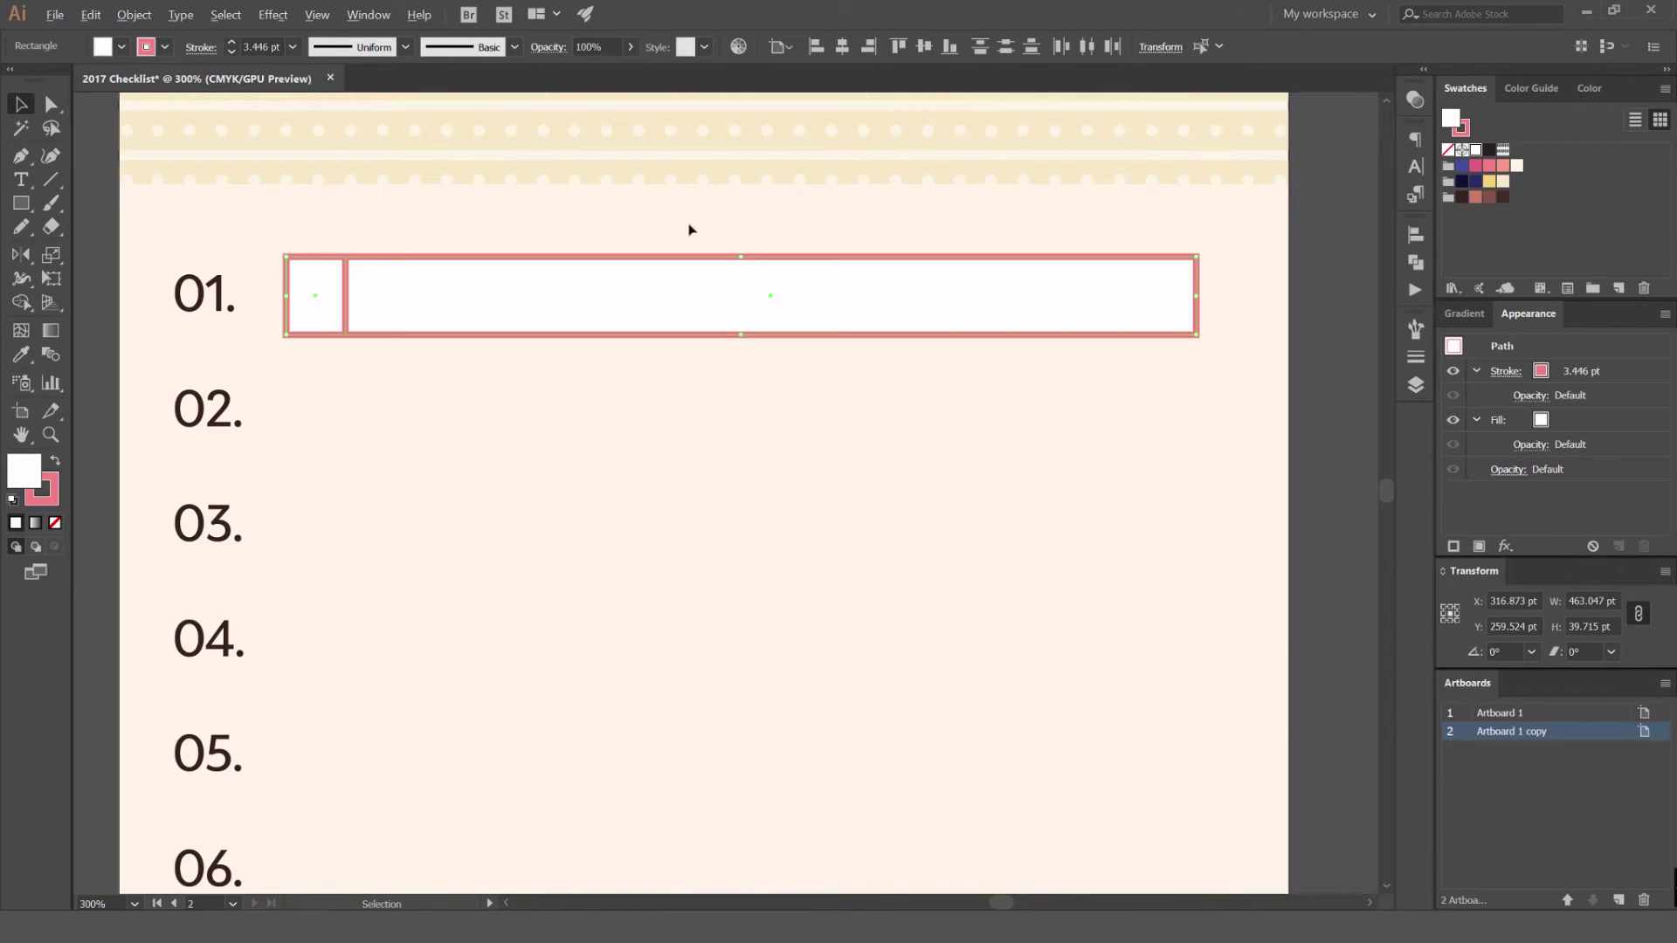
{"action": "left_click", "coordinate": [688, 228]}
{"action": "left_click_drag", "start_coordinate": [487, 242], "coordinate": [517, 239]}
{"action": "key", "text": "ctrl+z"}
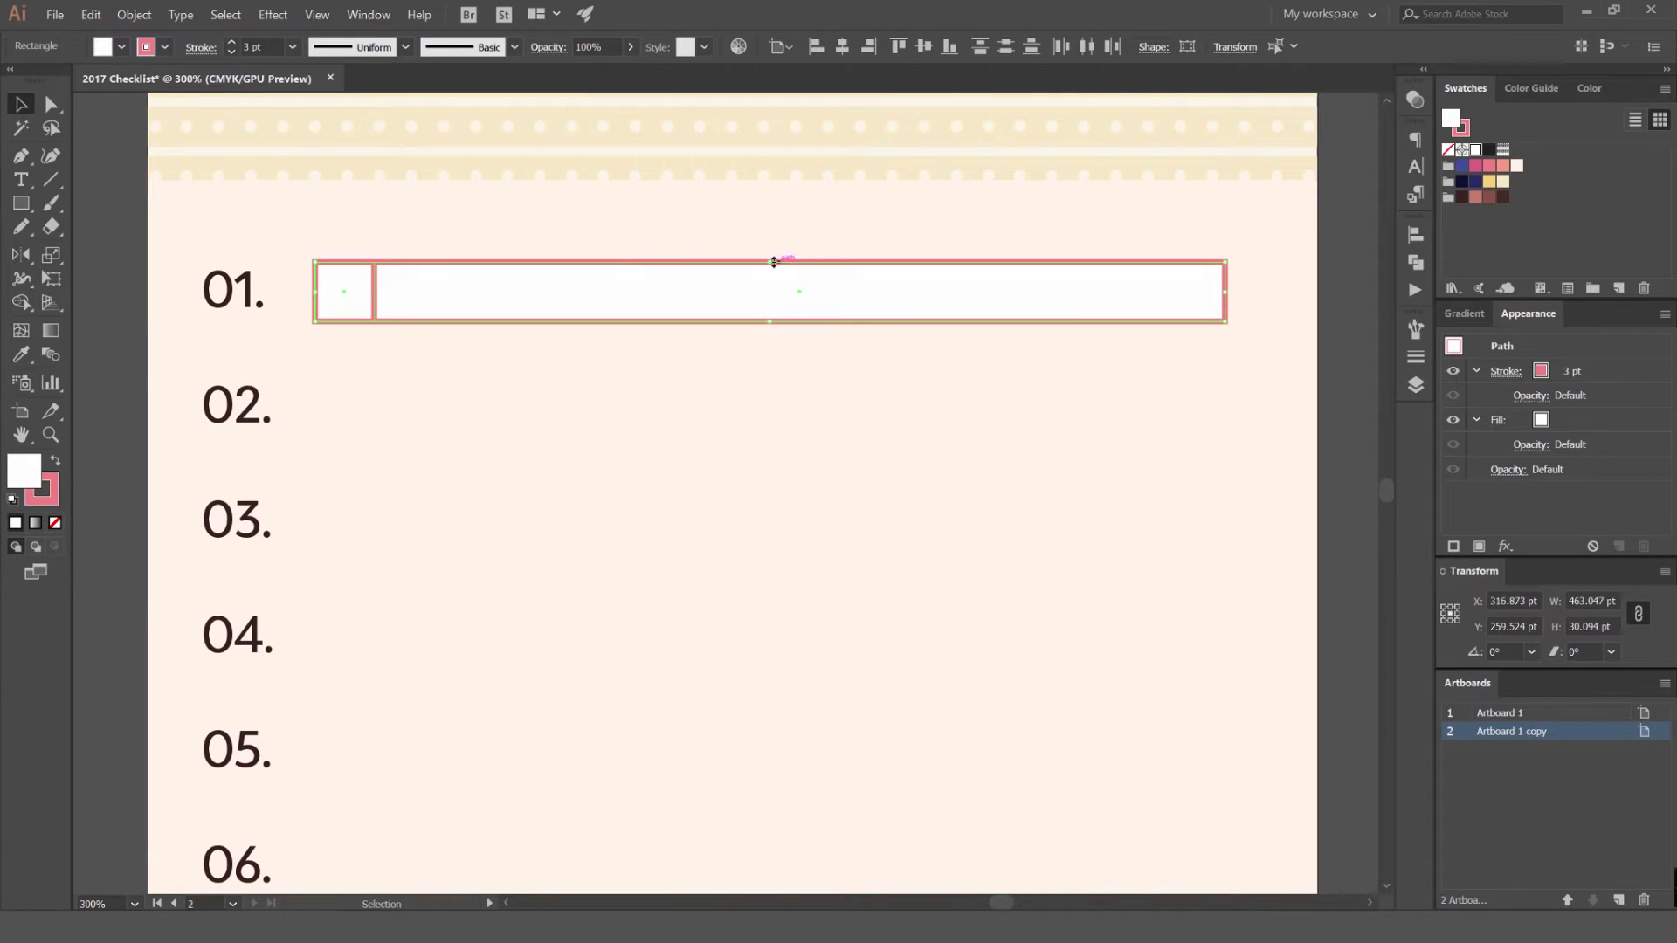
Heighten both boxes to about 38.4 pt and enlarge the checkbox toward "01." into a square about 38.4 × 38.4 pt.
{"action": "left_click_drag", "start_coordinate": [773, 258], "coordinate": [772, 254]}
{"action": "left_click", "coordinate": [197, 288]}
{"action": "scroll", "coordinate": [196, 289], "scroll_direction": "up", "scroll_amount": 3}
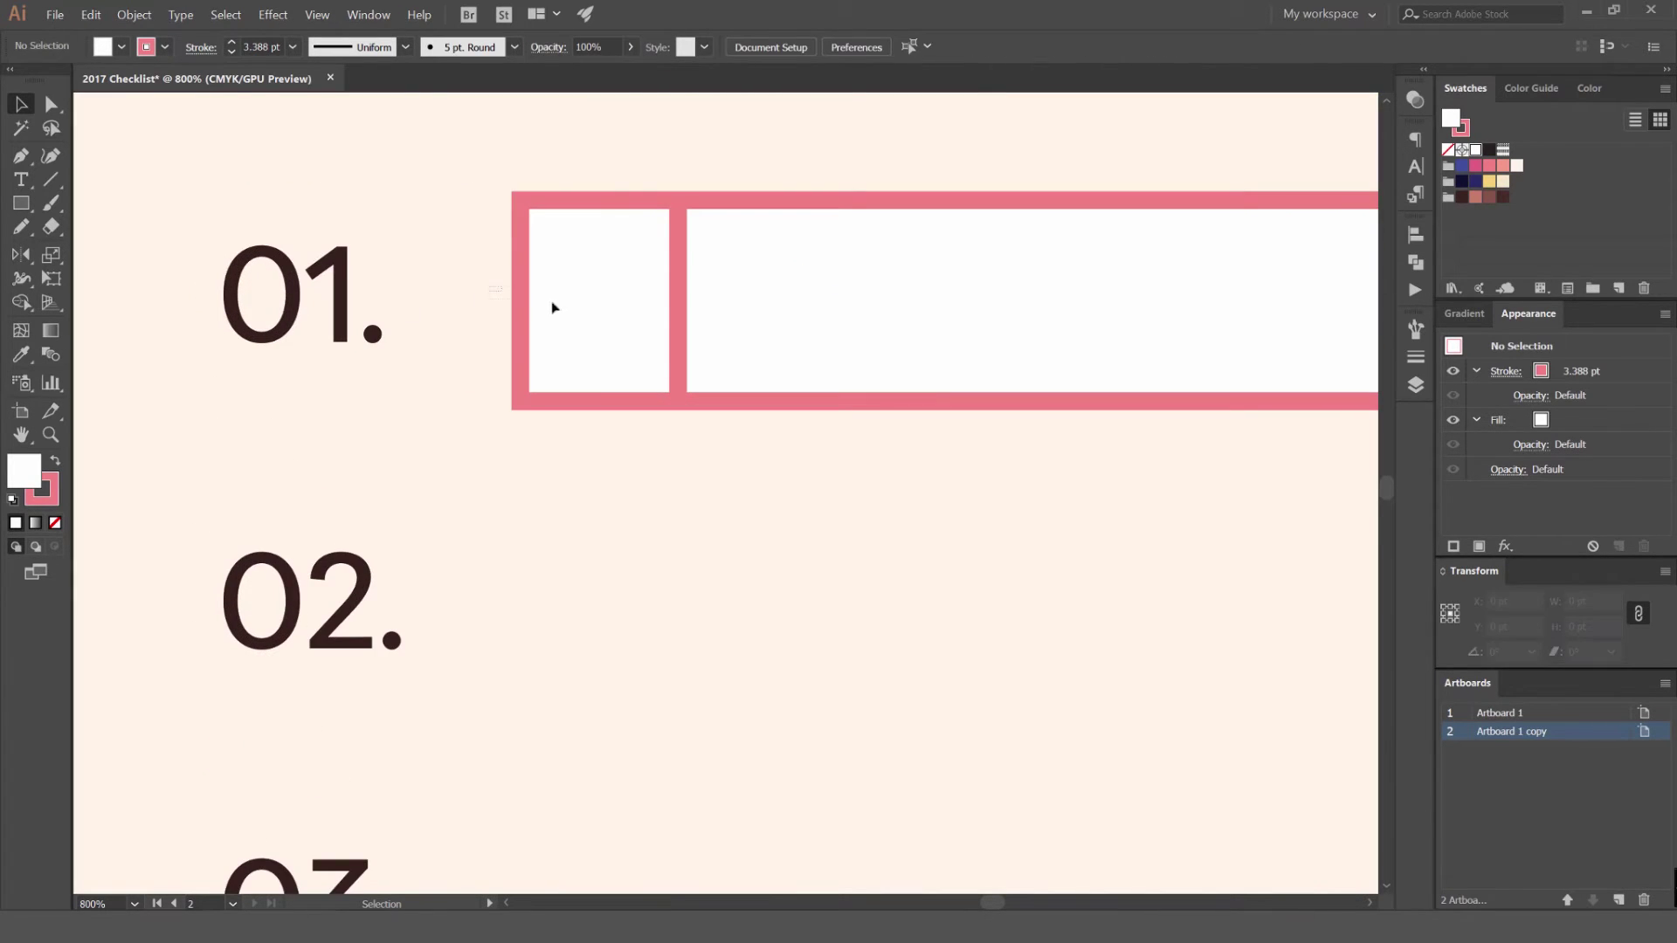
{"action": "left_click", "coordinate": [553, 306]}
{"action": "left_click_drag", "start_coordinate": [521, 299], "coordinate": [474, 301]}
{"action": "left_click", "coordinate": [710, 480]}
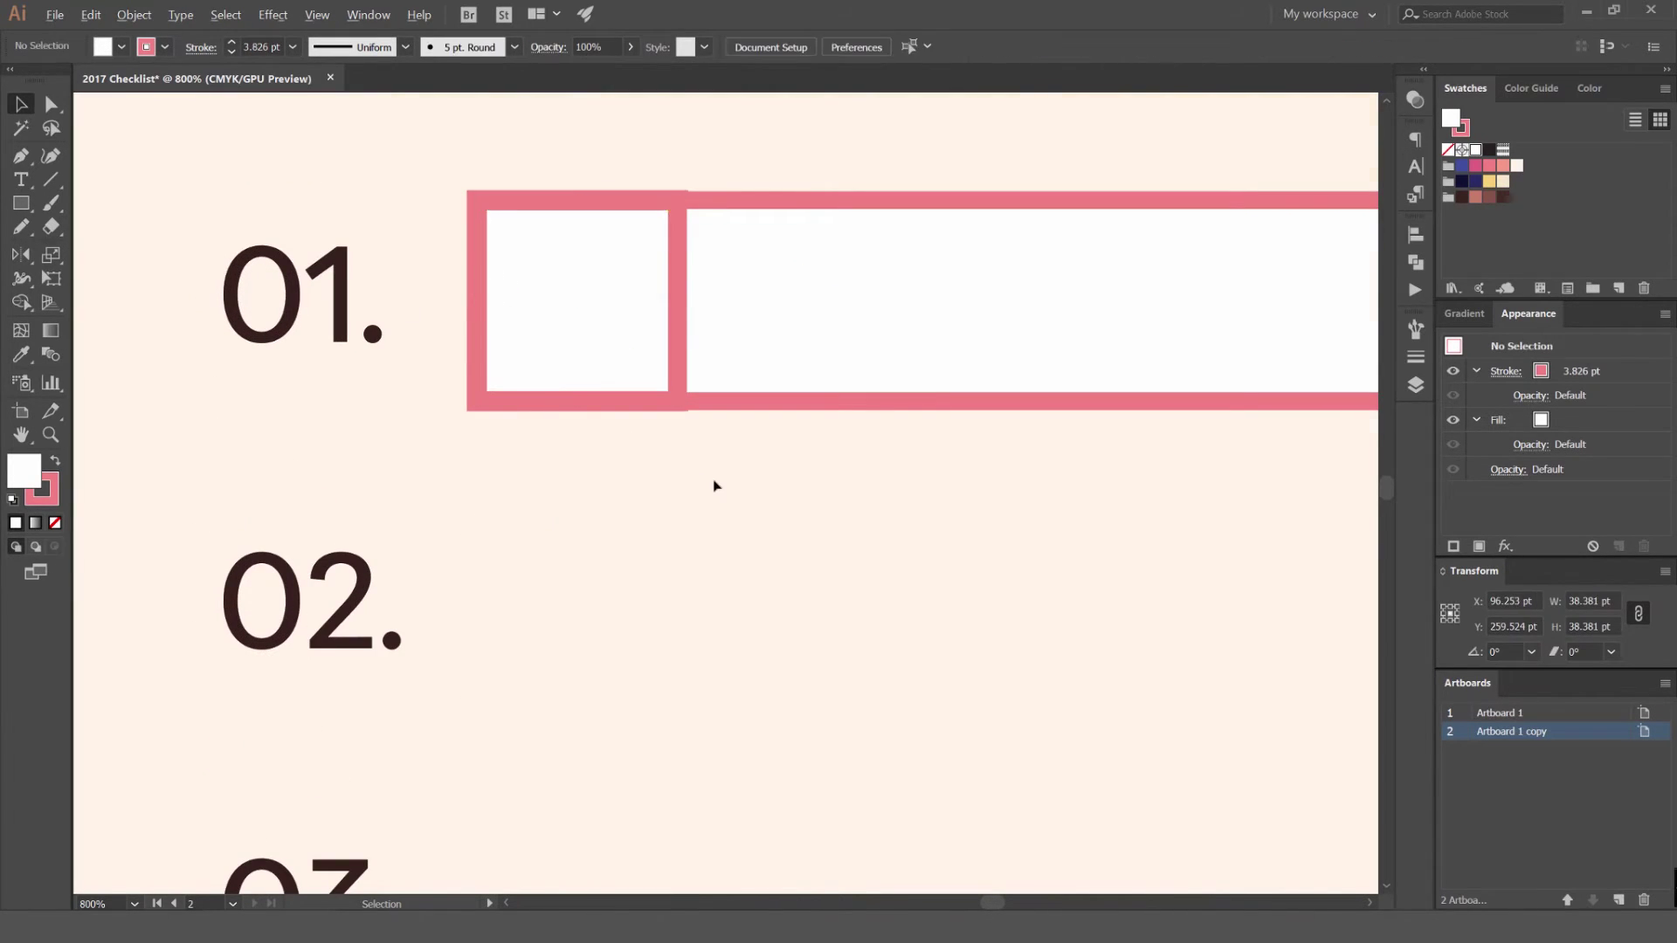
Match both boxes' outlines by sampling the long box's 3.388 pt pink stroke with the Eyedropper.
{"action": "scroll", "coordinate": [711, 479], "scroll_direction": "down", "scroll_amount": 3}
{"action": "left_click", "coordinate": [753, 385]}
{"action": "key", "text": "i"}
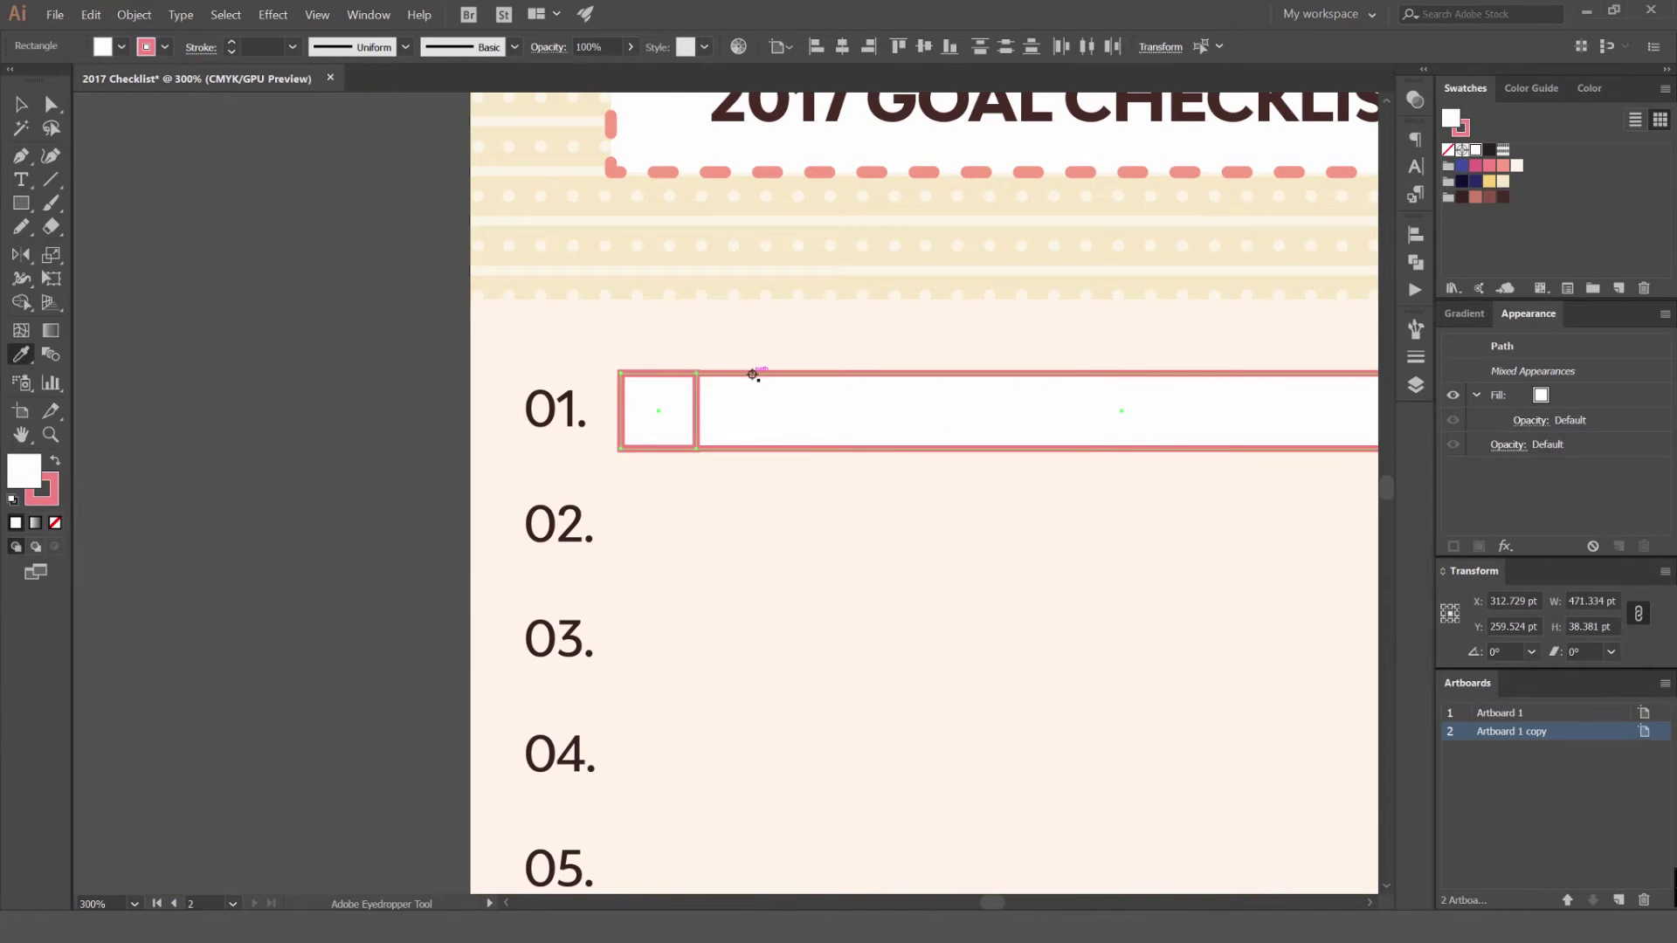
{"action": "left_click", "coordinate": [766, 347]}
{"action": "key", "text": "ctrl+z"}
{"action": "key", "text": "v"}
{"action": "left_click", "coordinate": [761, 347]}
{"action": "scroll", "coordinate": [698, 376], "scroll_direction": "up", "scroll_amount": 6}
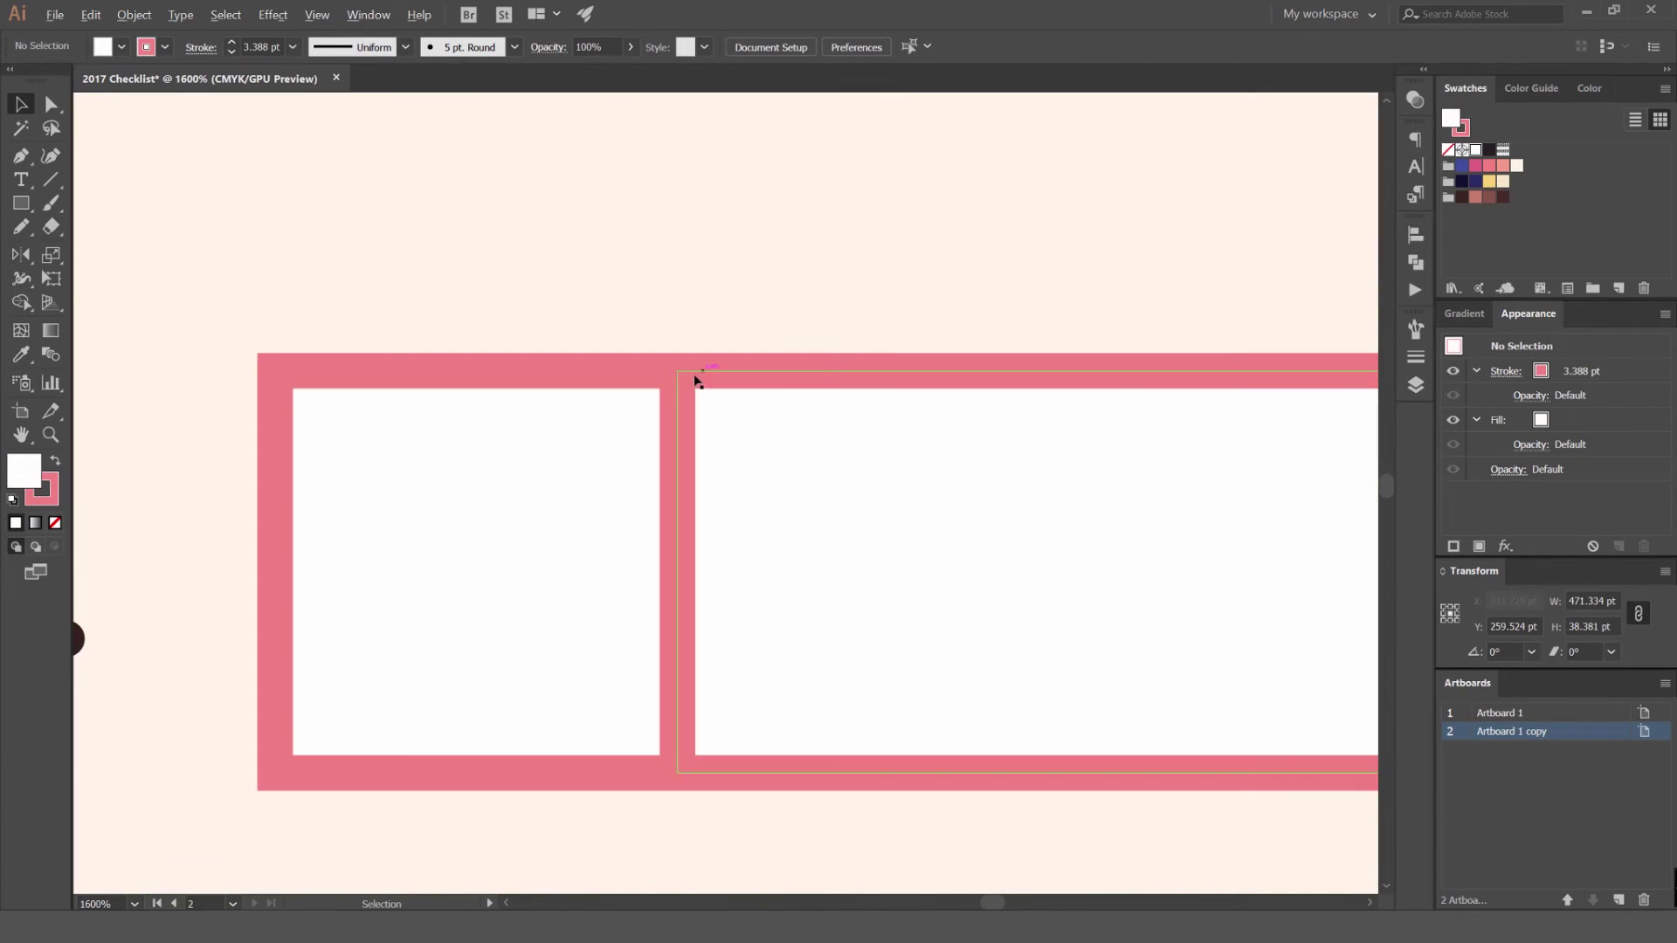
{"action": "scroll", "coordinate": [577, 379], "scroll_direction": "down", "scroll_amount": 6}
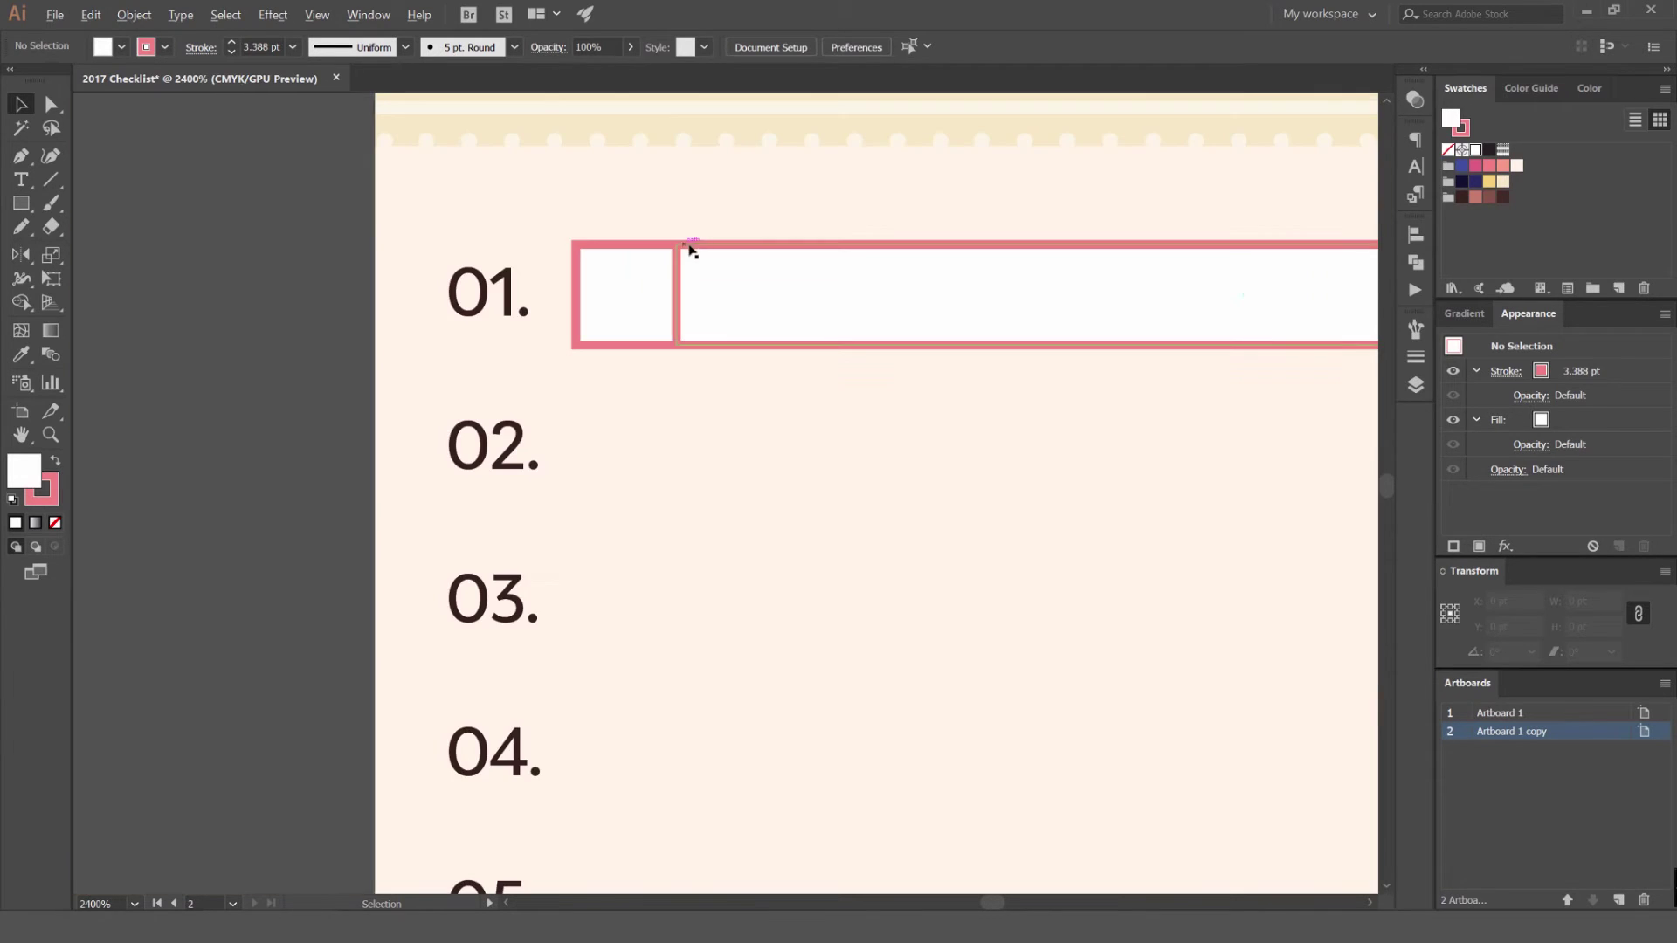
{"action": "scroll", "coordinate": [631, 222], "scroll_direction": "down", "scroll_amount": 4}
{"action": "left_click_drag", "start_coordinate": [716, 221], "coordinate": [575, 308]}
{"action": "key", "text": "ctrl+z"}
Draw a check mark about 22 × 23 pt inside the checkbox with the Pen tool and copy the box's pink stroke style onto it.
{"action": "scroll", "coordinate": [618, 303], "scroll_direction": "up", "scroll_amount": 5}
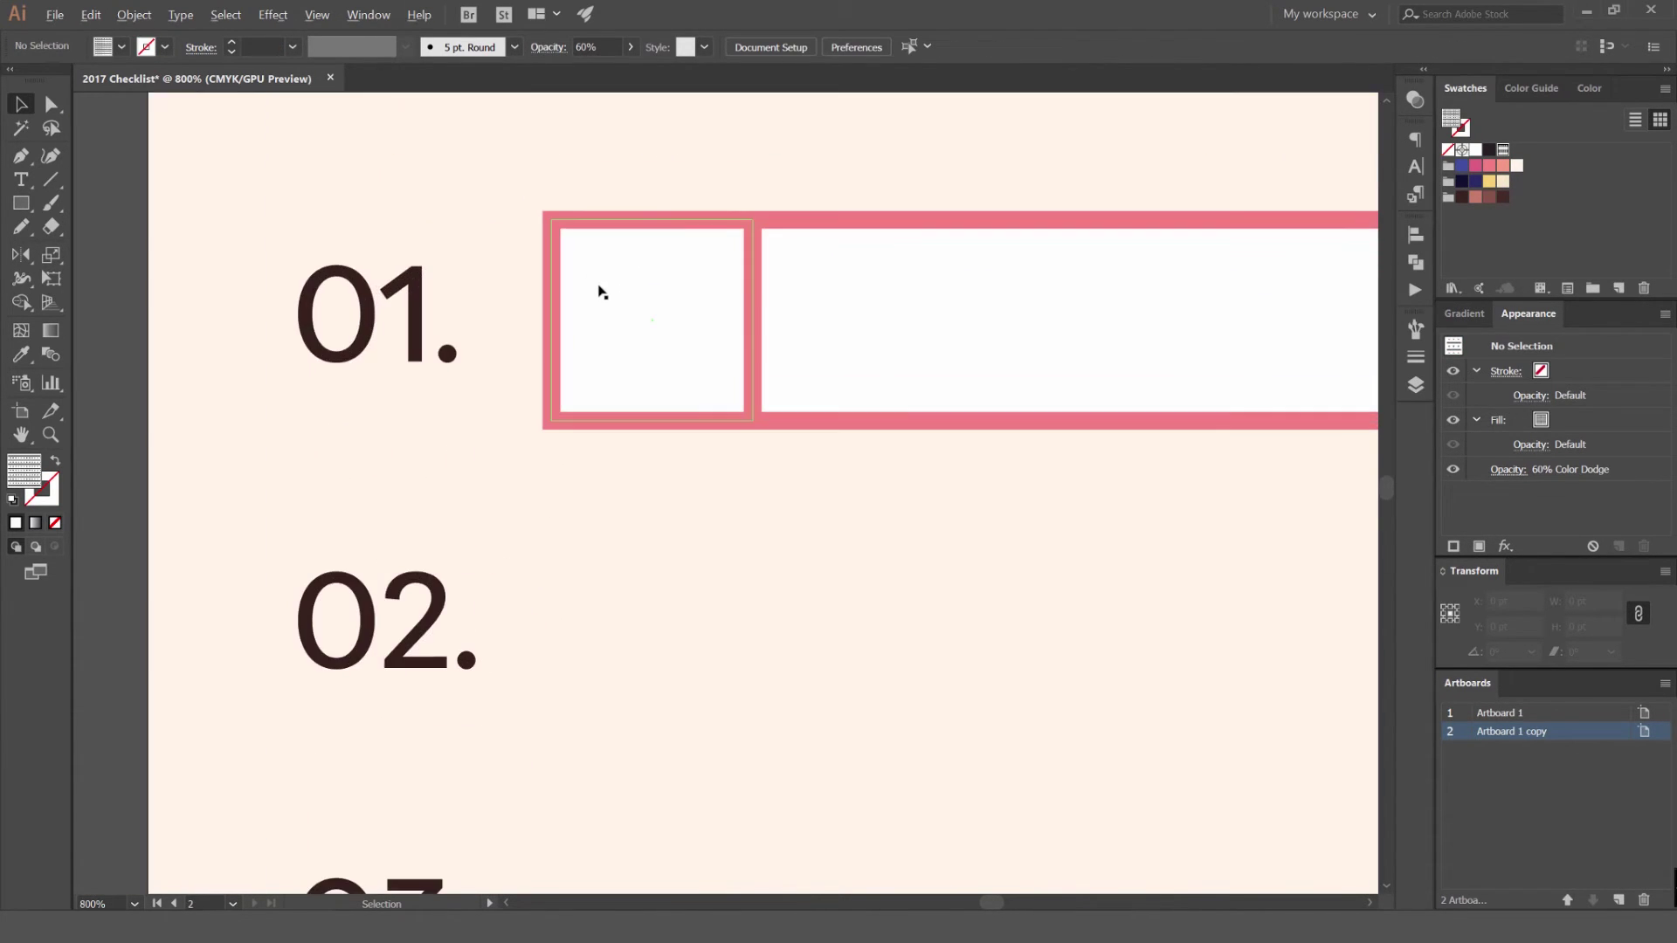
{"action": "key", "text": "o"}
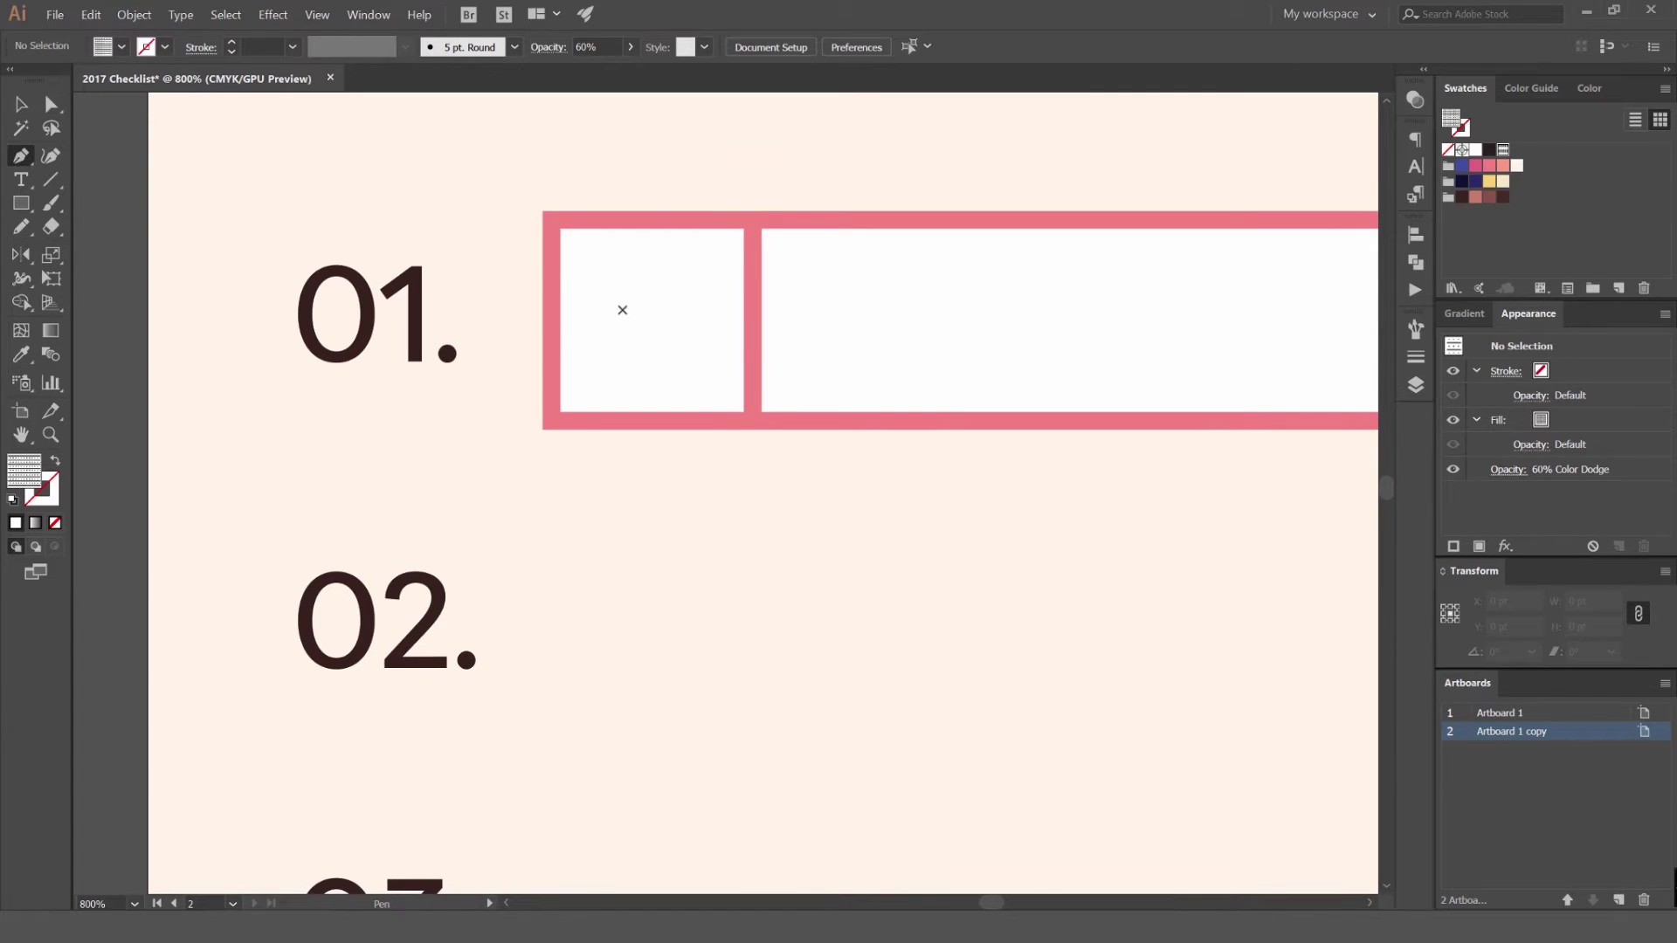
{"action": "left_click", "coordinate": [601, 319]}
{"action": "left_click", "coordinate": [645, 375]}
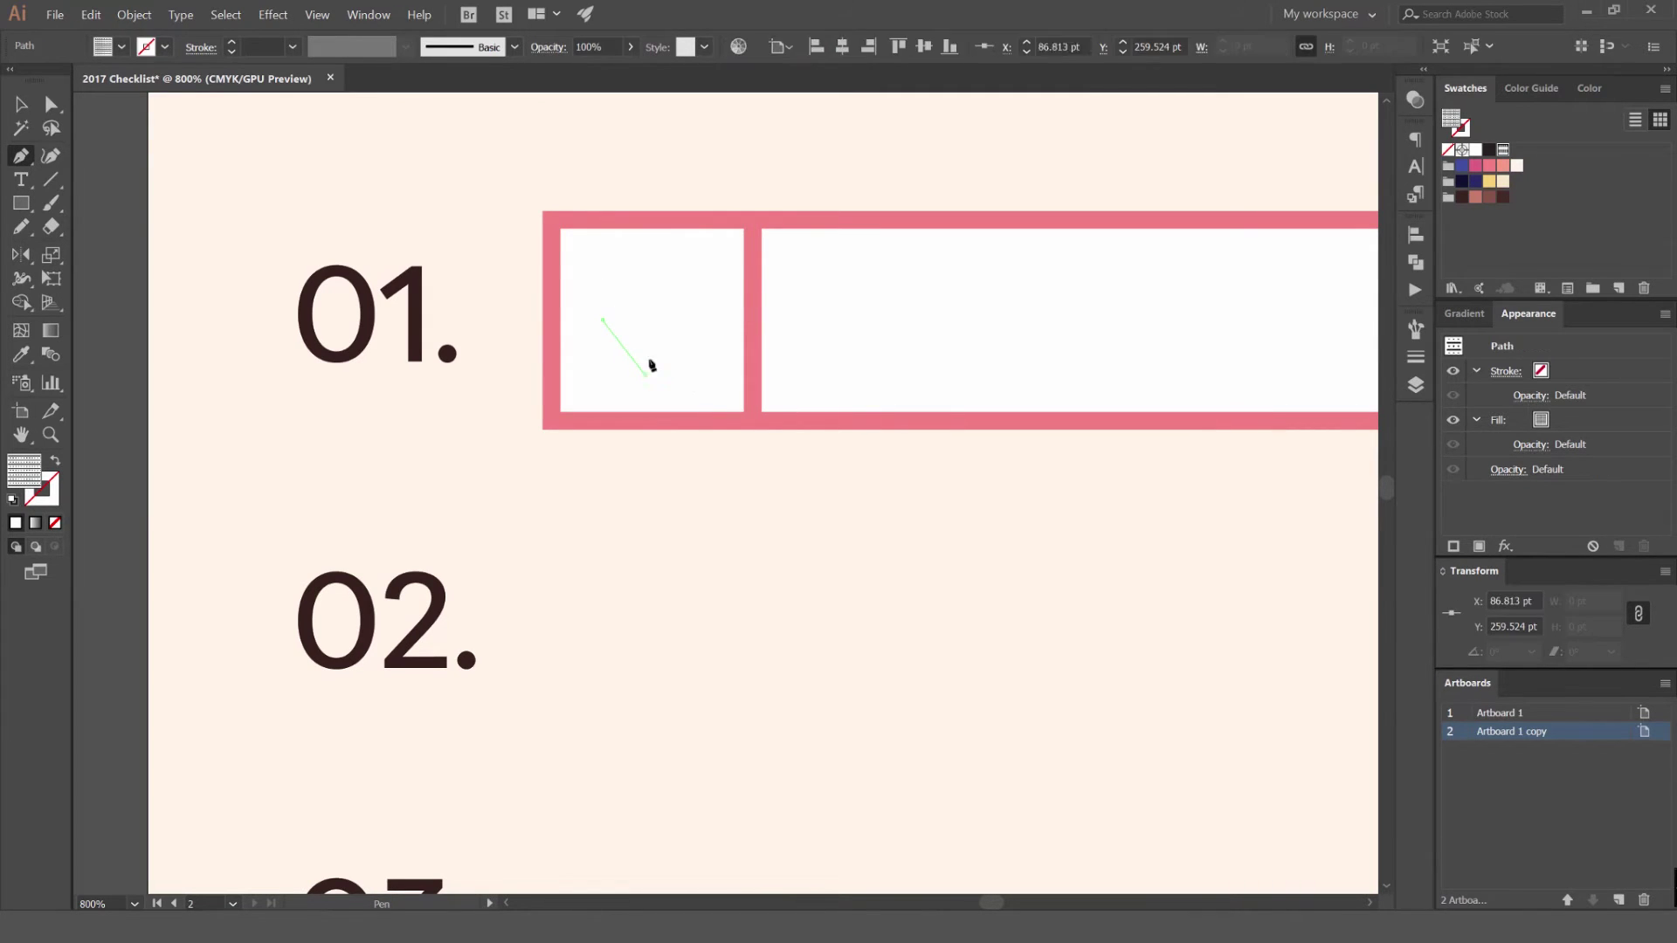
{"action": "left_click", "coordinate": [715, 255]}
{"action": "key", "text": "i"}
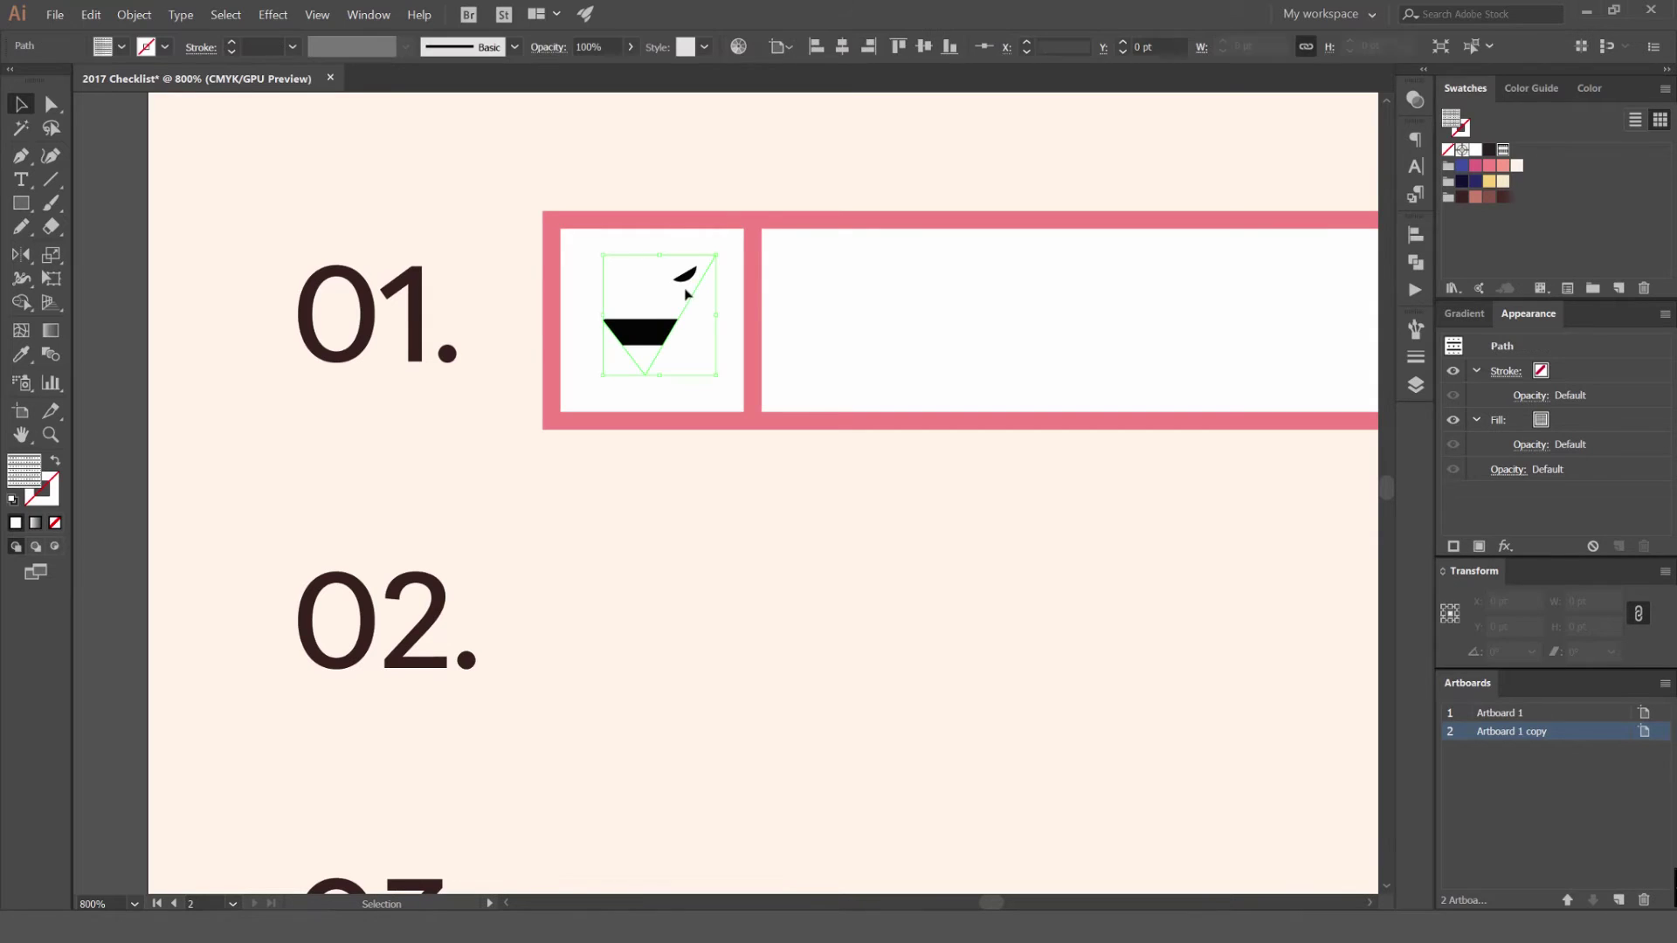
{"action": "left_click", "coordinate": [838, 229]}
{"action": "key", "text": "v"}
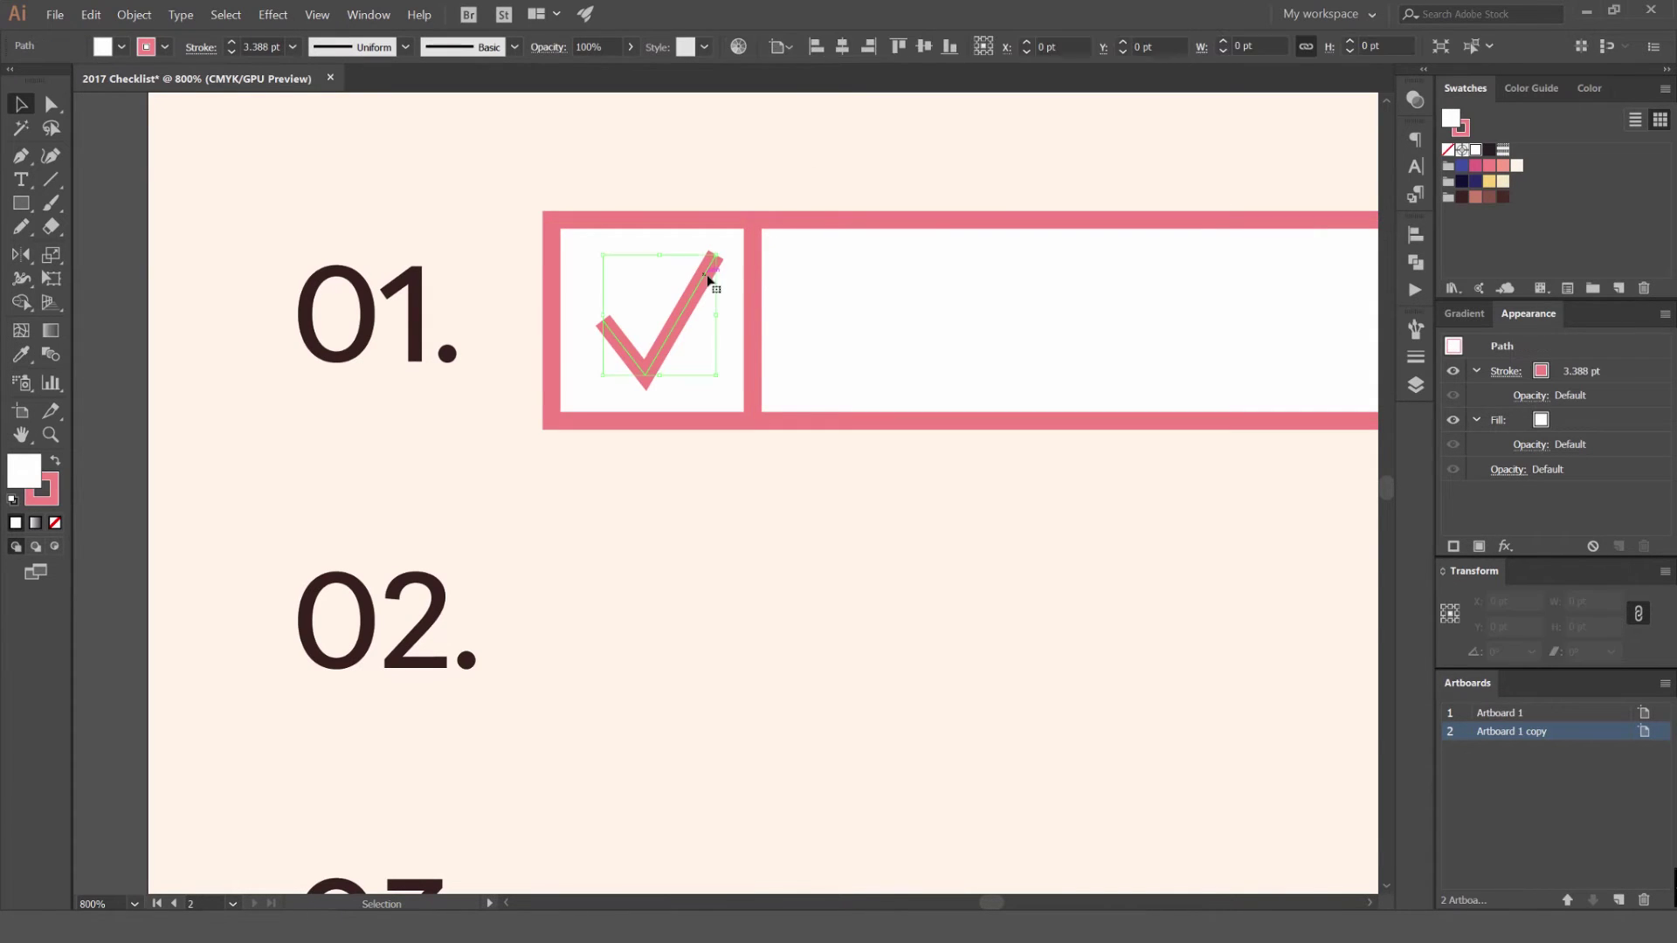
Give the check mark round caps and round corners and set its stroke weight to 4 pt.
{"action": "left_click", "coordinate": [1416, 356]}
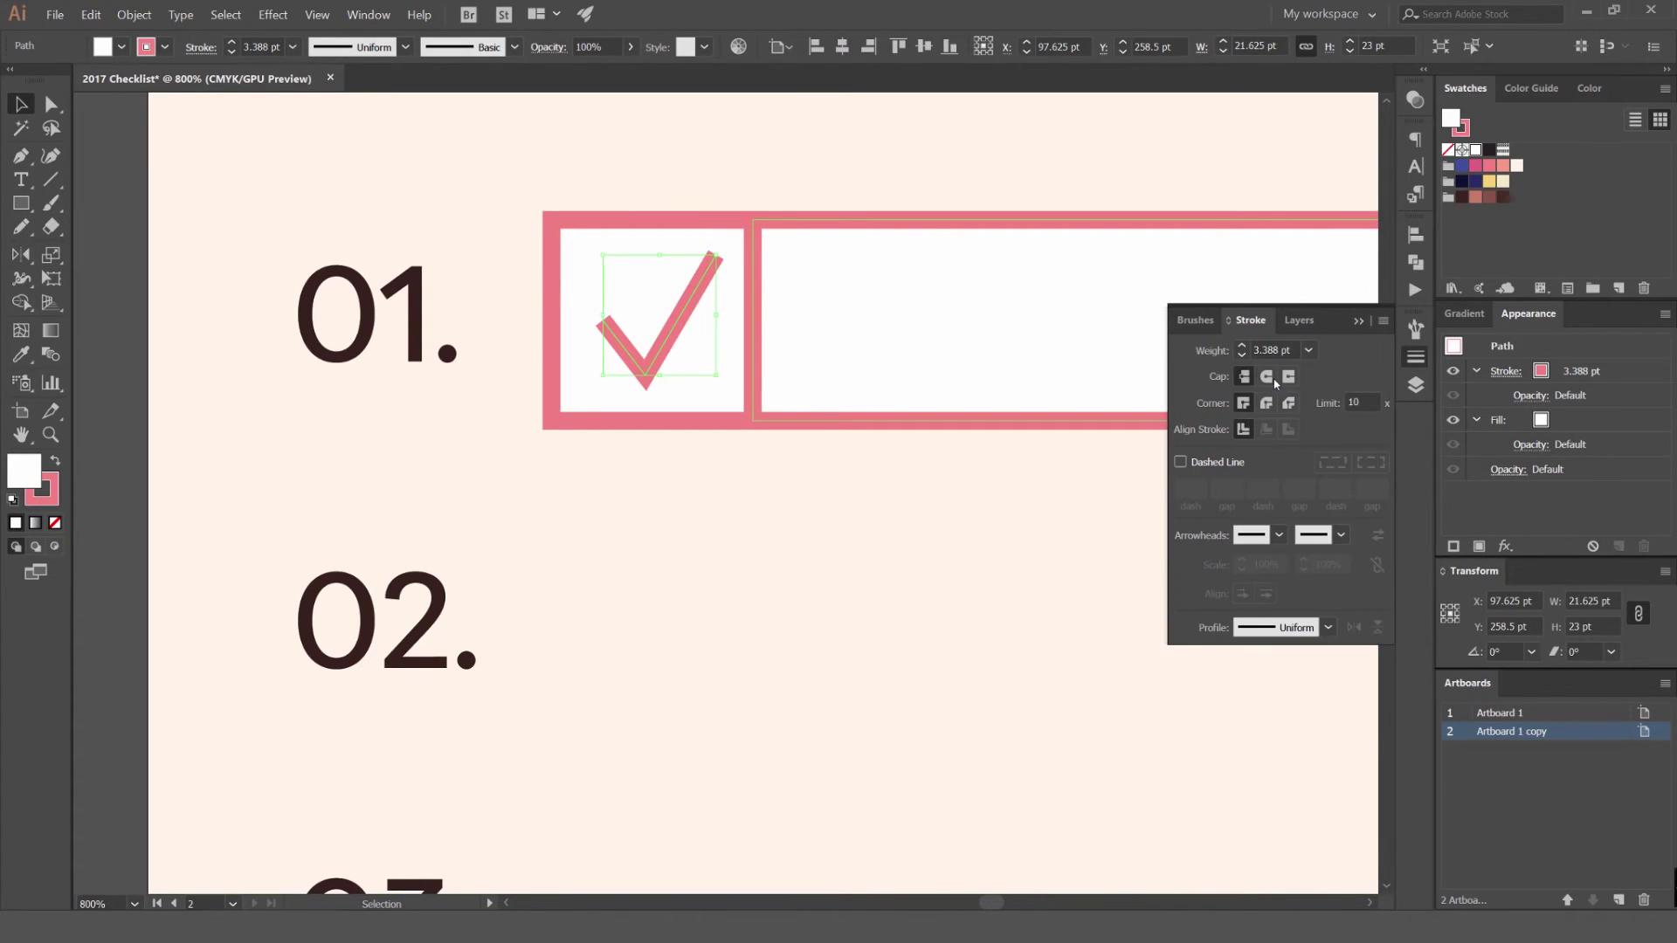
{"action": "left_click", "coordinate": [1265, 404]}
{"action": "left_click", "coordinate": [1240, 344]}
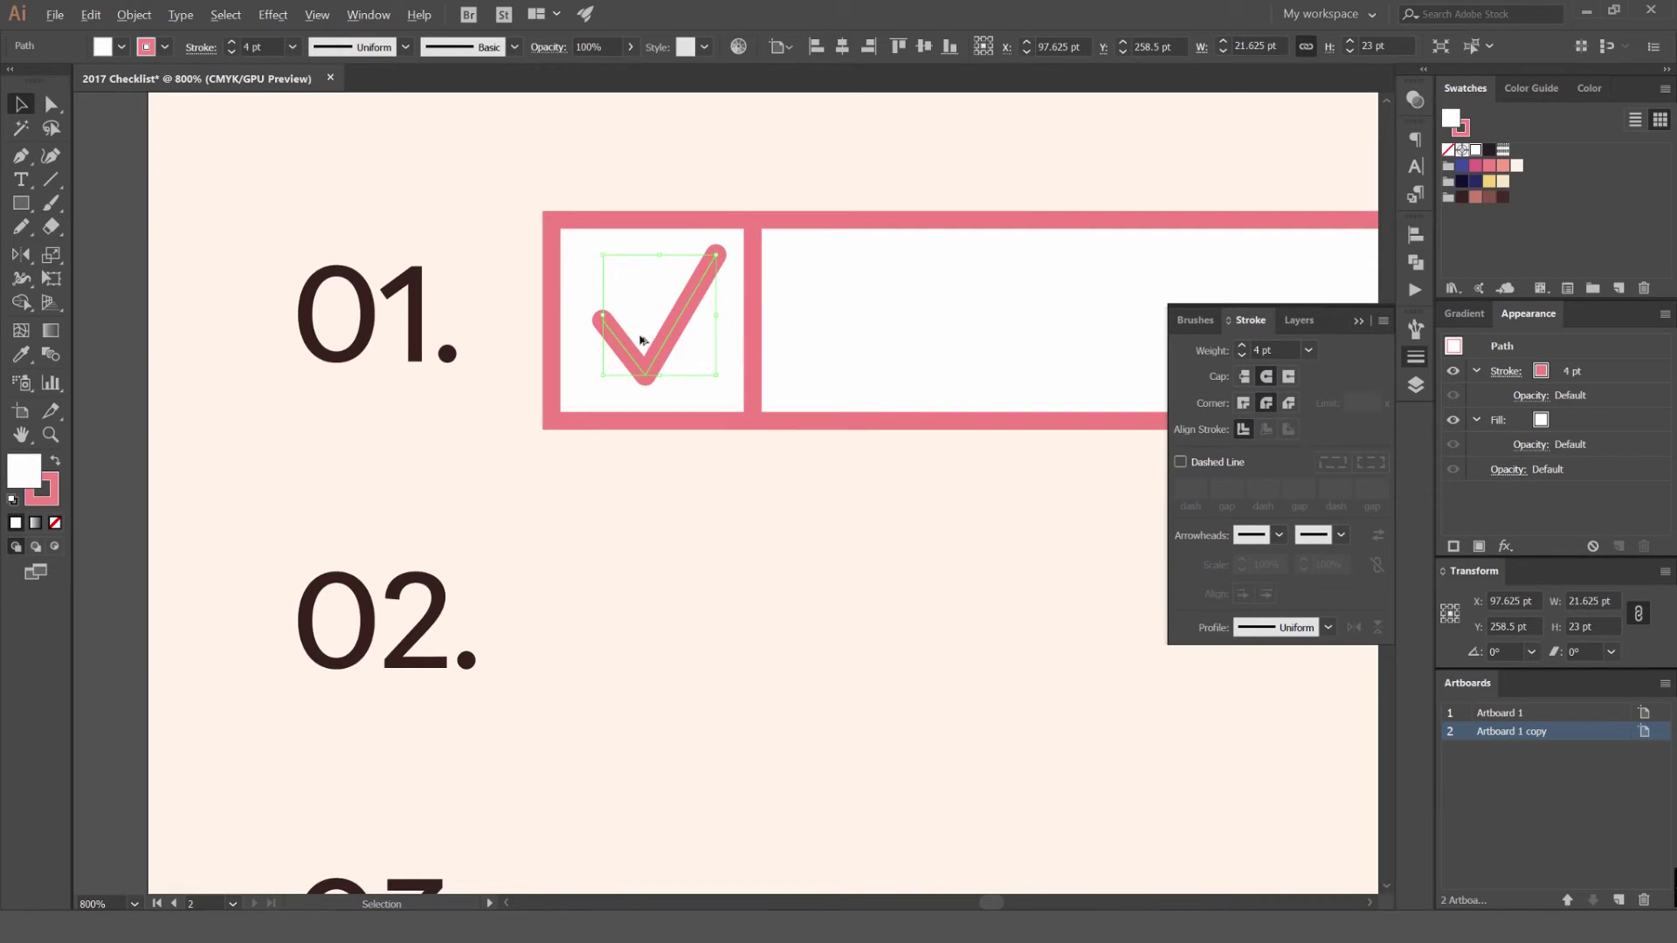
Move the check mark's two end anchor points inward to shrink it to about 19.5 × 20.2 pt.
{"action": "scroll", "coordinate": [644, 338], "scroll_direction": "up", "scroll_amount": 3}
{"action": "key", "text": "a"}
{"action": "left_click_drag", "start_coordinate": [521, 281], "coordinate": [503, 285]}
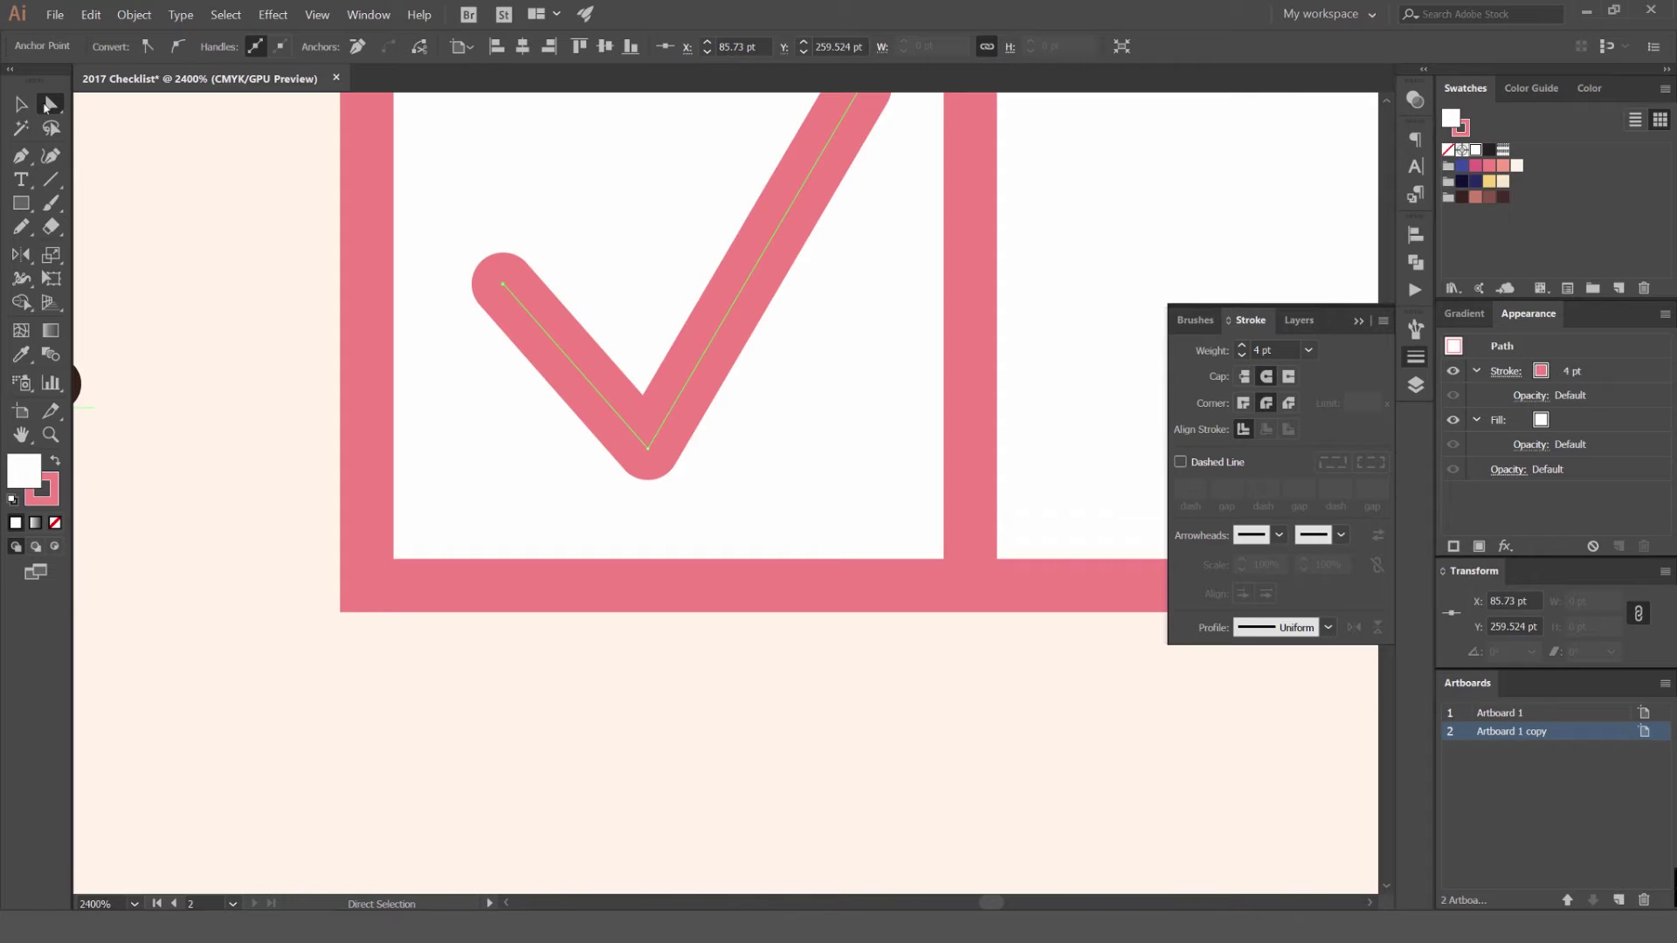
{"action": "left_click_drag", "start_coordinate": [242, 212], "coordinate": [182, 359]}
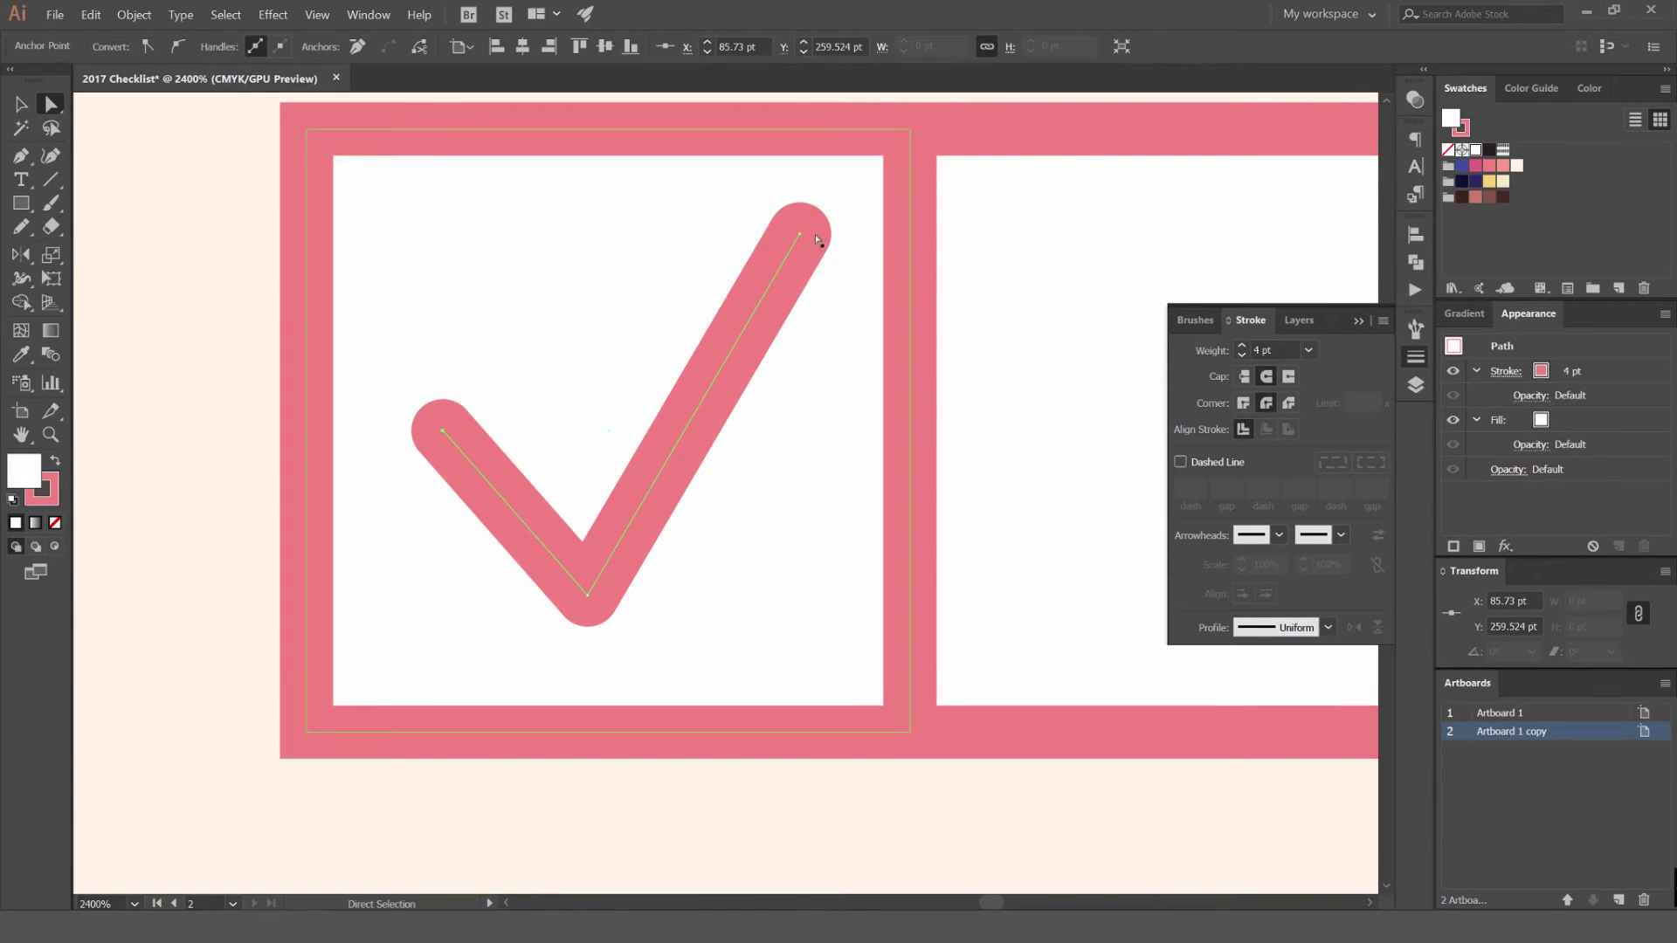
{"action": "left_click_drag", "start_coordinate": [799, 234], "coordinate": [773, 278]}
{"action": "left_click_drag", "start_coordinate": [448, 435], "coordinate": [473, 484]}
{"action": "key", "text": "v"}
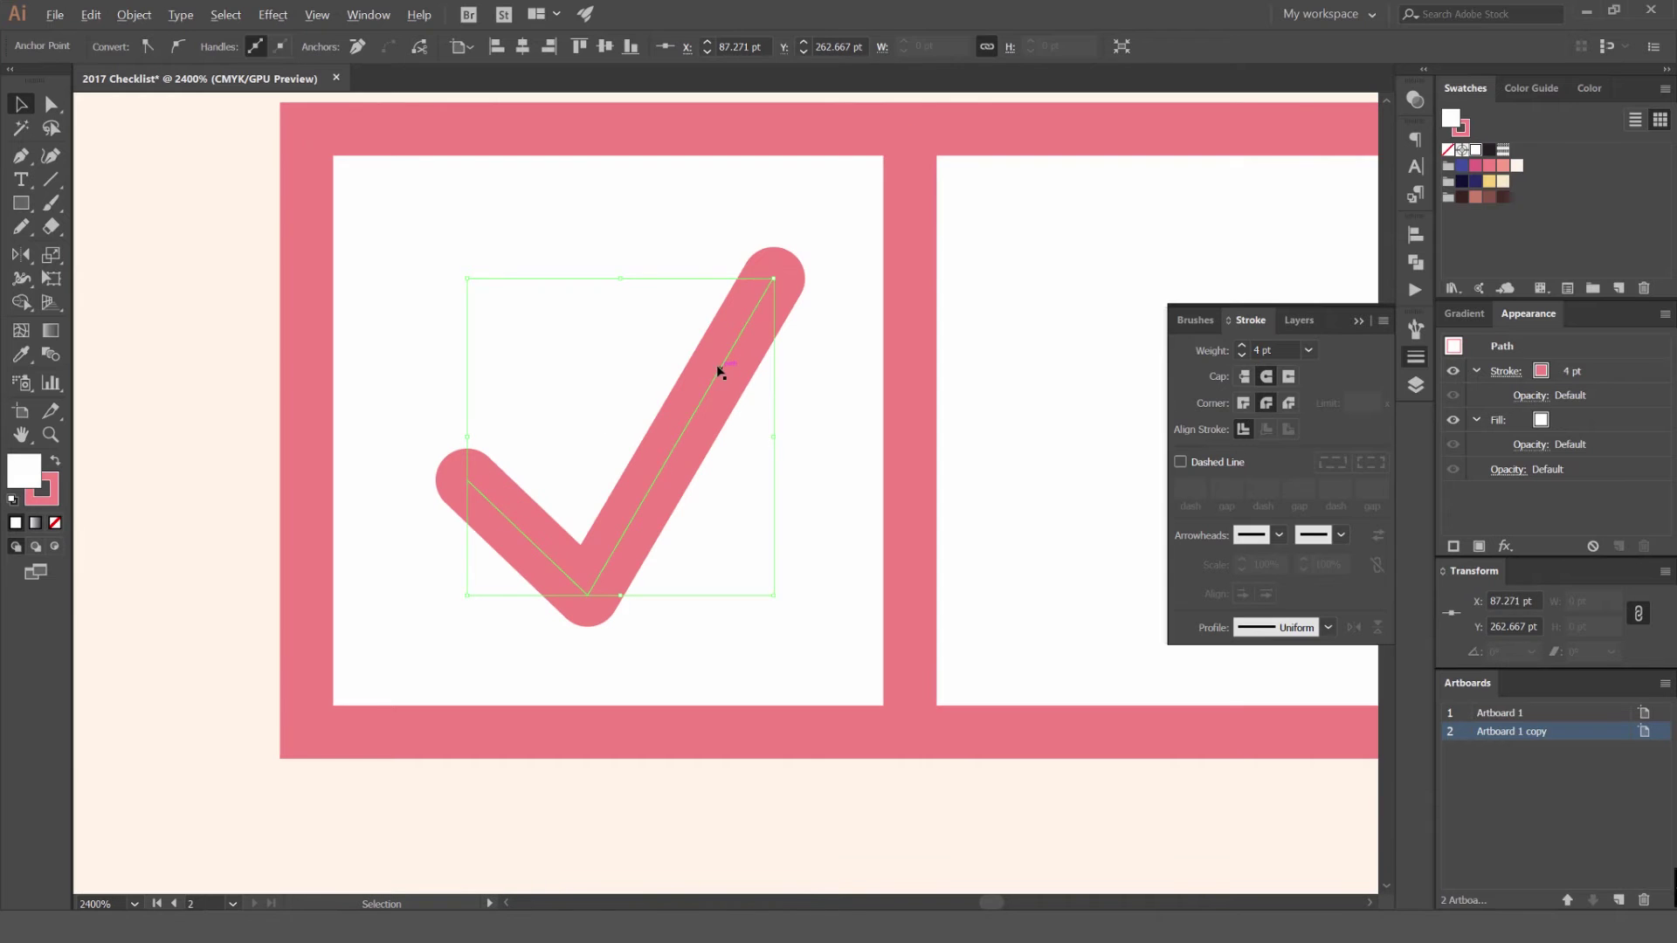
Nudge the check mark slightly upward inside the checkbox.
{"action": "scroll", "coordinate": [757, 619], "scroll_direction": "down", "scroll_amount": 3}
{"action": "left_click", "coordinate": [734, 729]}
{"action": "left_click", "coordinate": [736, 560]}
{"action": "key", "text": "Up"}
{"action": "left_click", "coordinate": [814, 365]}
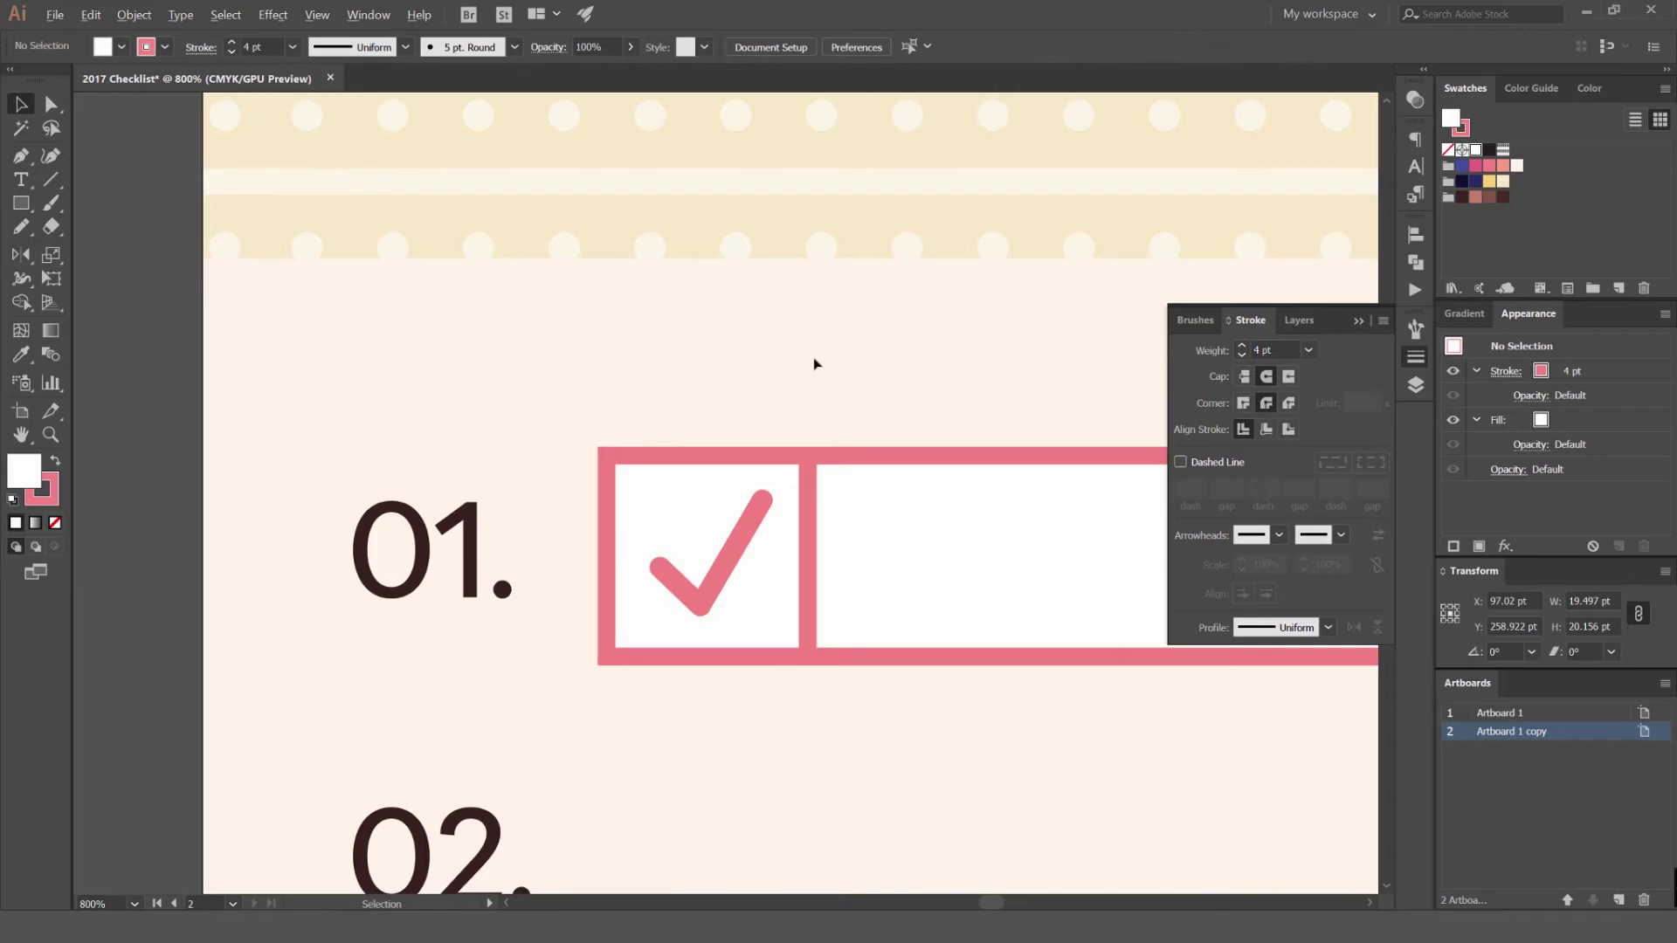
Change the check mark's stroke colour to the dark brown swatch, keeping its fill unchanged.
{"action": "key", "text": "ctrl+minus"}
{"action": "key", "text": "ctrl+minus"}
{"action": "key", "text": "ctrl+minus"}
{"action": "left_click", "coordinate": [792, 435]}
{"action": "left_click", "coordinate": [1502, 199]}
{"action": "key", "text": "ctrl+z"}
{"action": "key", "text": "x"}
{"action": "left_click", "coordinate": [1502, 199]}
{"action": "left_click", "coordinate": [957, 371]}
{"action": "left_click_drag", "start_coordinate": [1010, 382], "coordinate": [813, 364]}
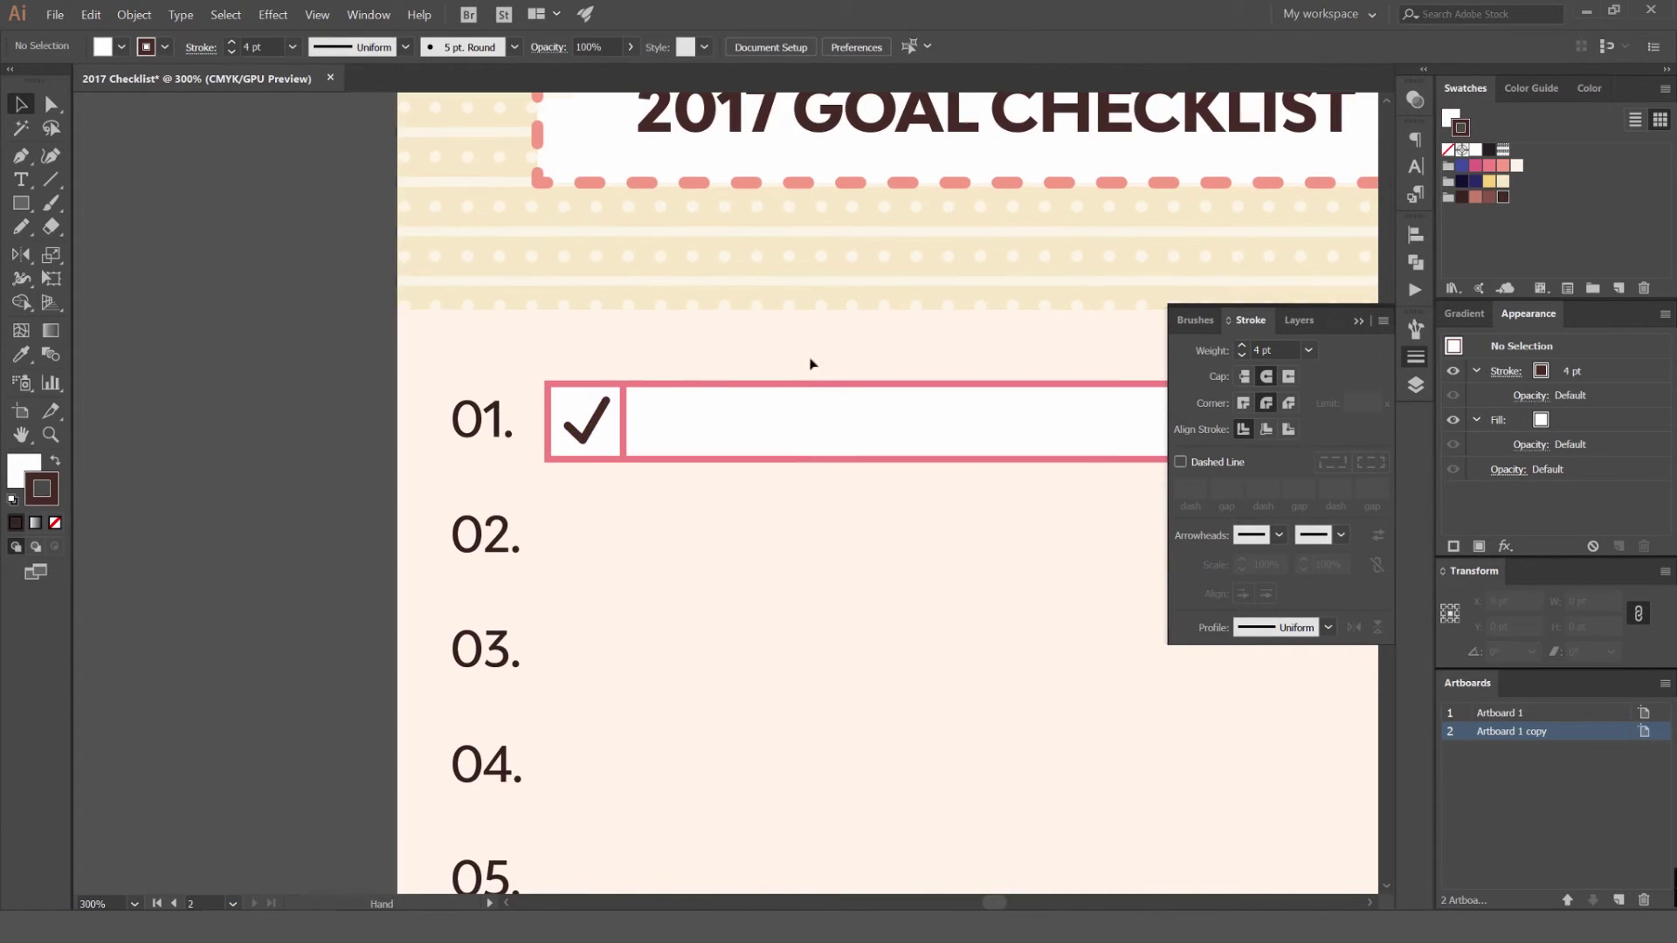
Duplicate the checkbox, check mark and long box straight down by about 59.6 pt to sit beside "02.".
{"action": "key", "text": "ctrl+minus"}
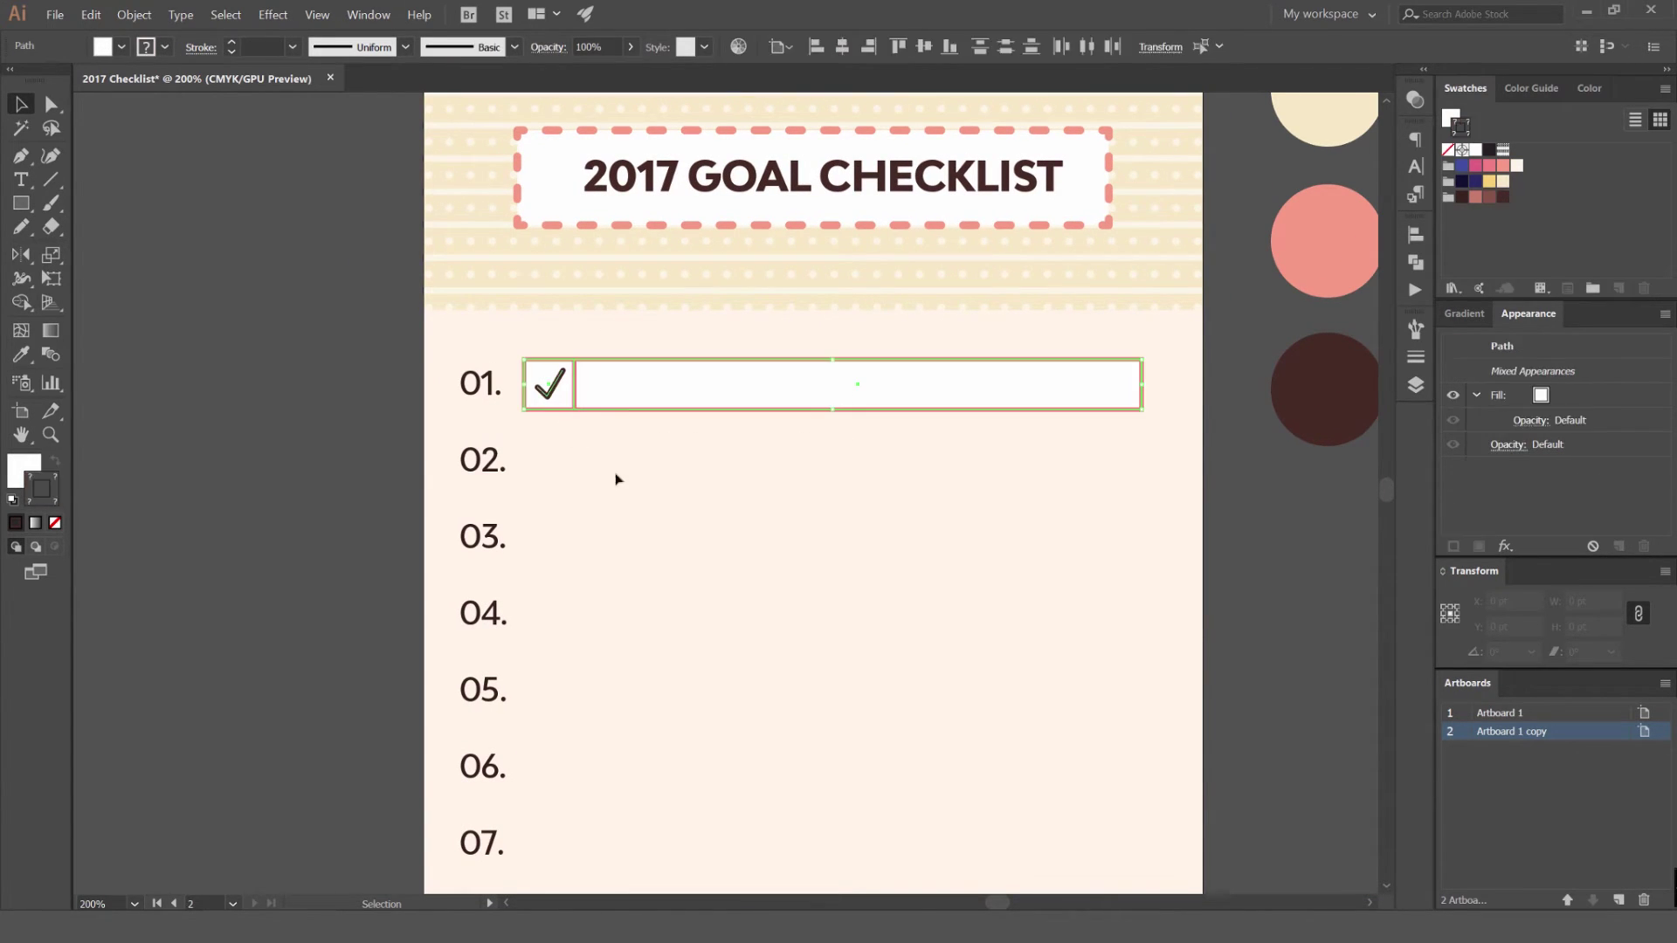
{"action": "scroll", "coordinate": [617, 475], "scroll_direction": "down", "scroll_amount": 3}
{"action": "left_click_drag", "start_coordinate": [472, 290], "coordinate": [588, 340]}
{"action": "left_click_drag", "start_coordinate": [602, 267], "coordinate": [602, 347]}
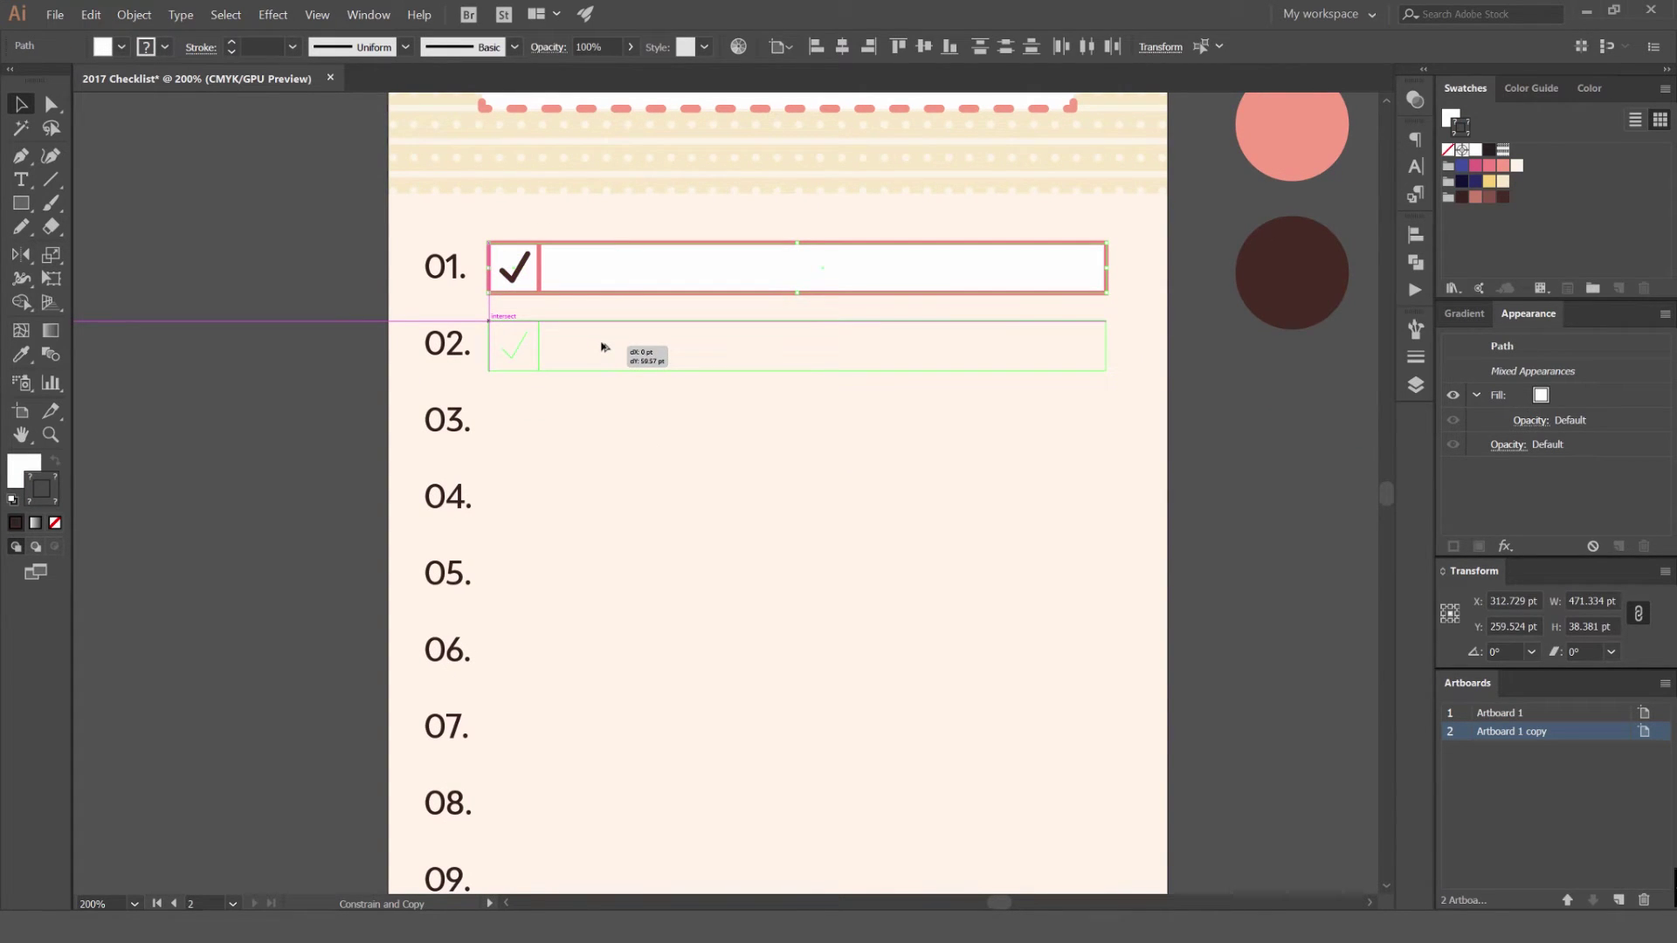
{"action": "left_click_drag", "start_coordinate": [602, 347], "coordinate": [603, 347]}
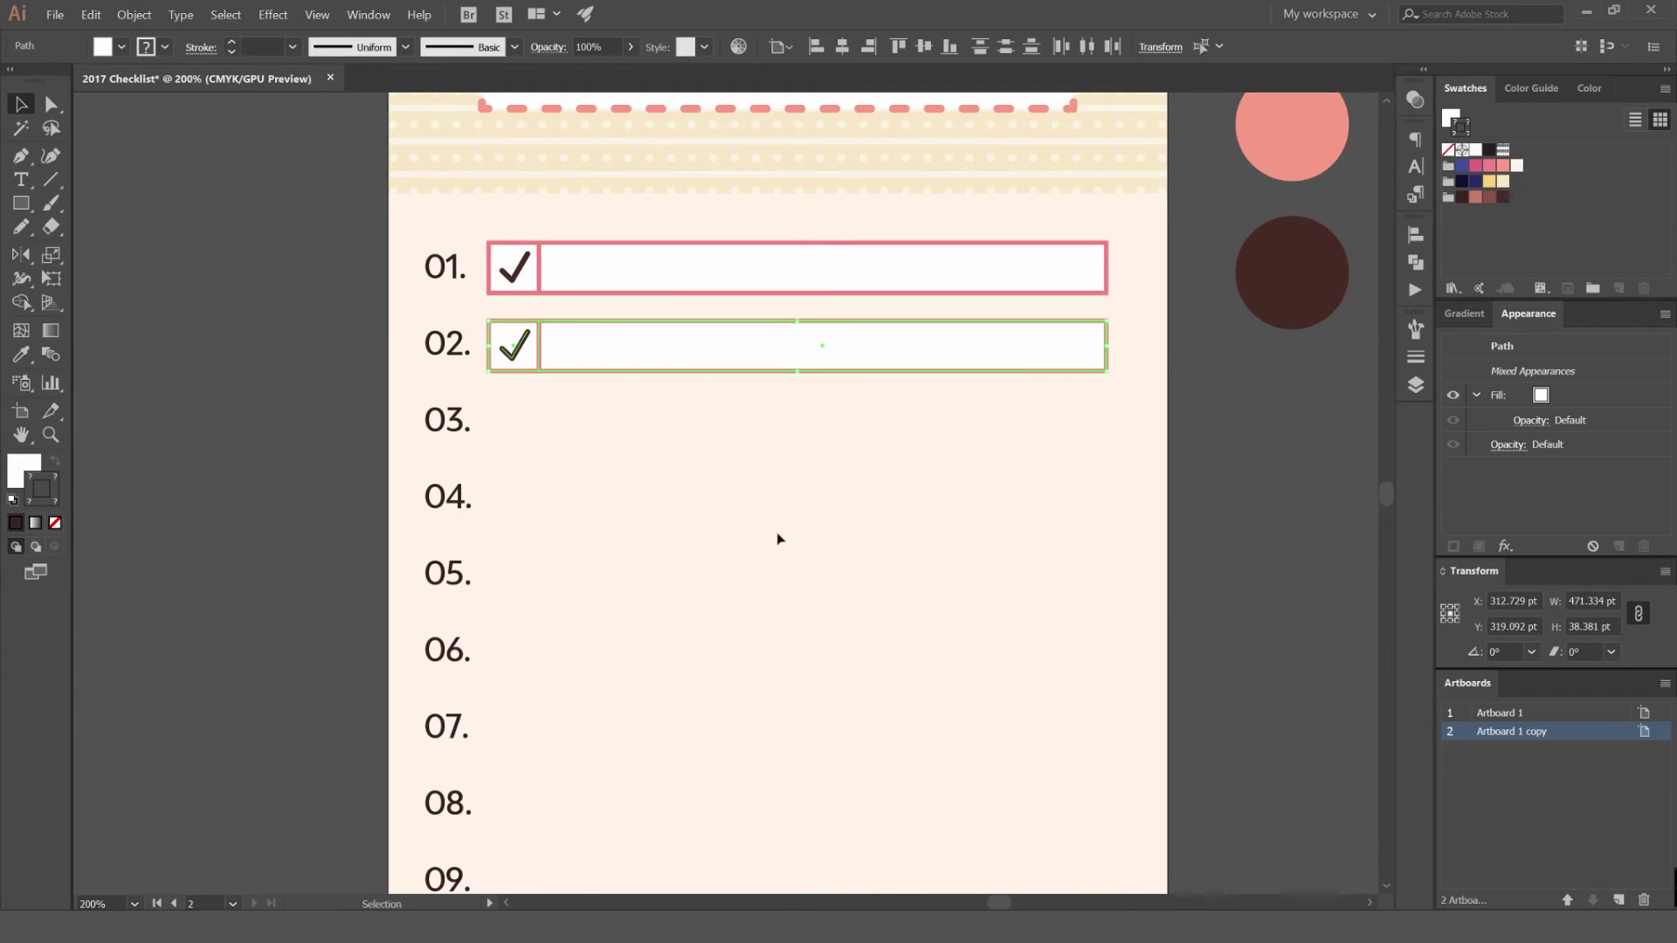
Repeat the row duplication eight times to add boxes and check marks for rows 03 to 10.
{"action": "left_click_drag", "start_coordinate": [757, 537], "coordinate": [732, 498]}
{"action": "key", "text": "ctrl+minus"}
{"action": "key", "text": "ctrl+d"}
{"action": "key", "text": "ctrl+d"}
{"action": "key", "text": "ctrl+d"}
{"action": "key", "text": "ctrl+d"}
{"action": "key", "text": "ctrl+d"}
{"action": "key", "text": "ctrl+d"}
{"action": "key", "text": "ctrl+d"}
{"action": "key", "text": "ctrl+d"}
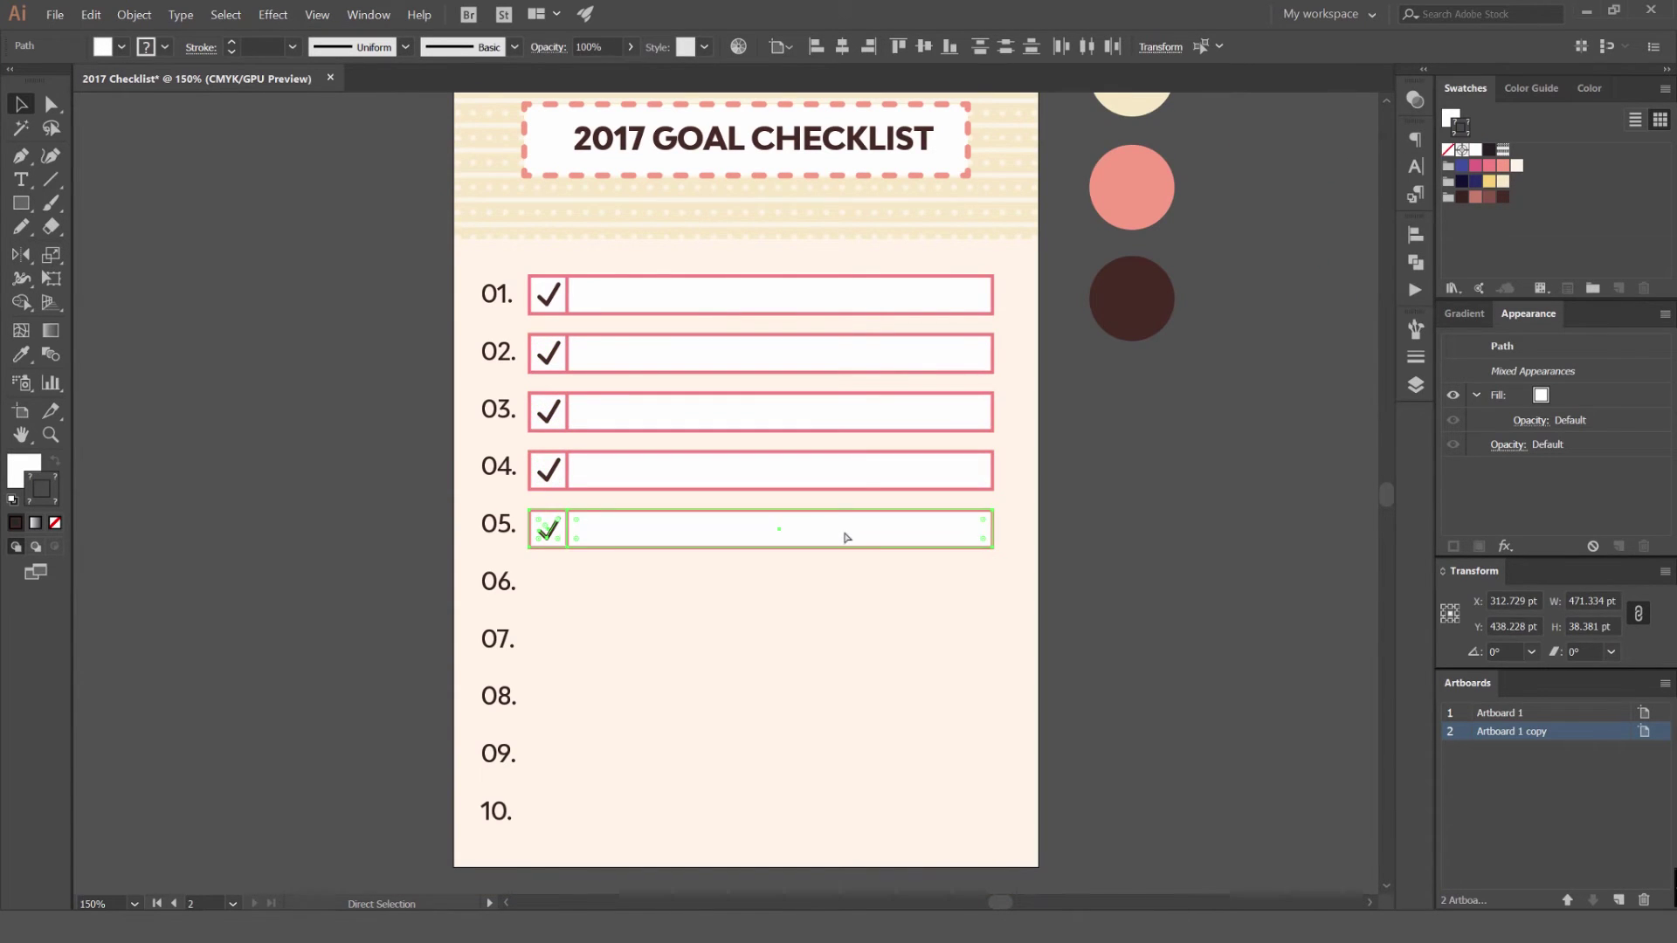
{"action": "left_click", "coordinate": [1123, 529]}
Compare the new checklist with the original and examine the alignment of its numbers, checkboxes and long boxes up close.
{"action": "key", "text": "ctrl+minus"}
{"action": "key", "text": "ctrl+minus"}
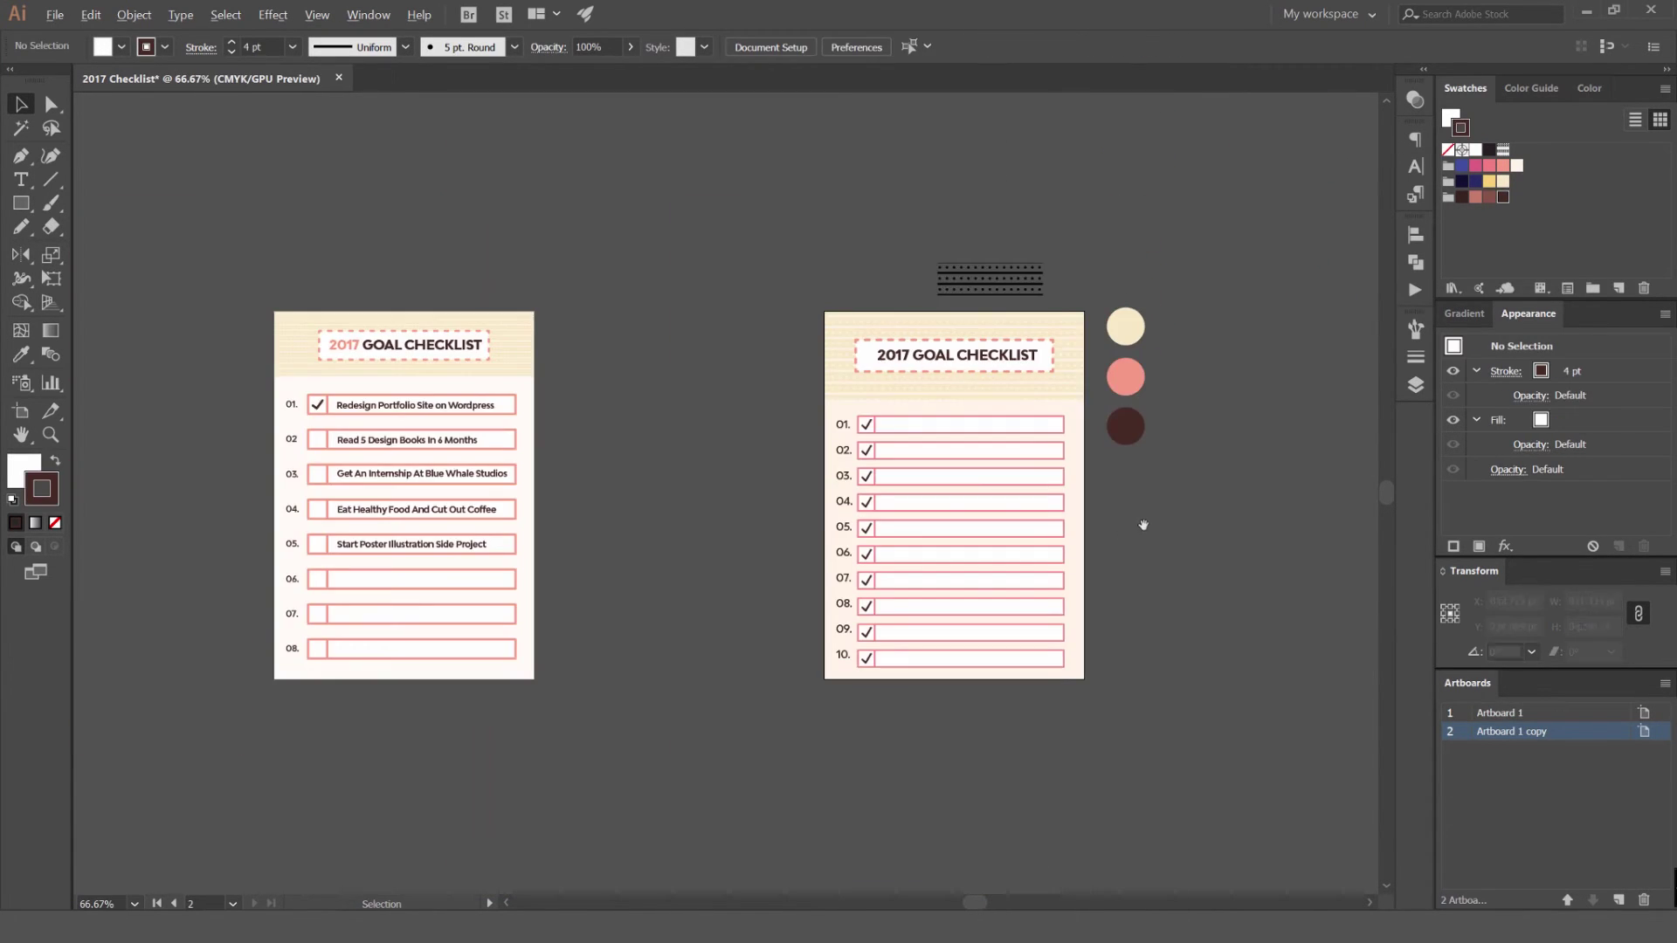
{"action": "left_click_drag", "start_coordinate": [1137, 515], "coordinate": [1008, 499]}
{"action": "scroll", "coordinate": [882, 402], "scroll_direction": "up", "scroll_amount": 1}
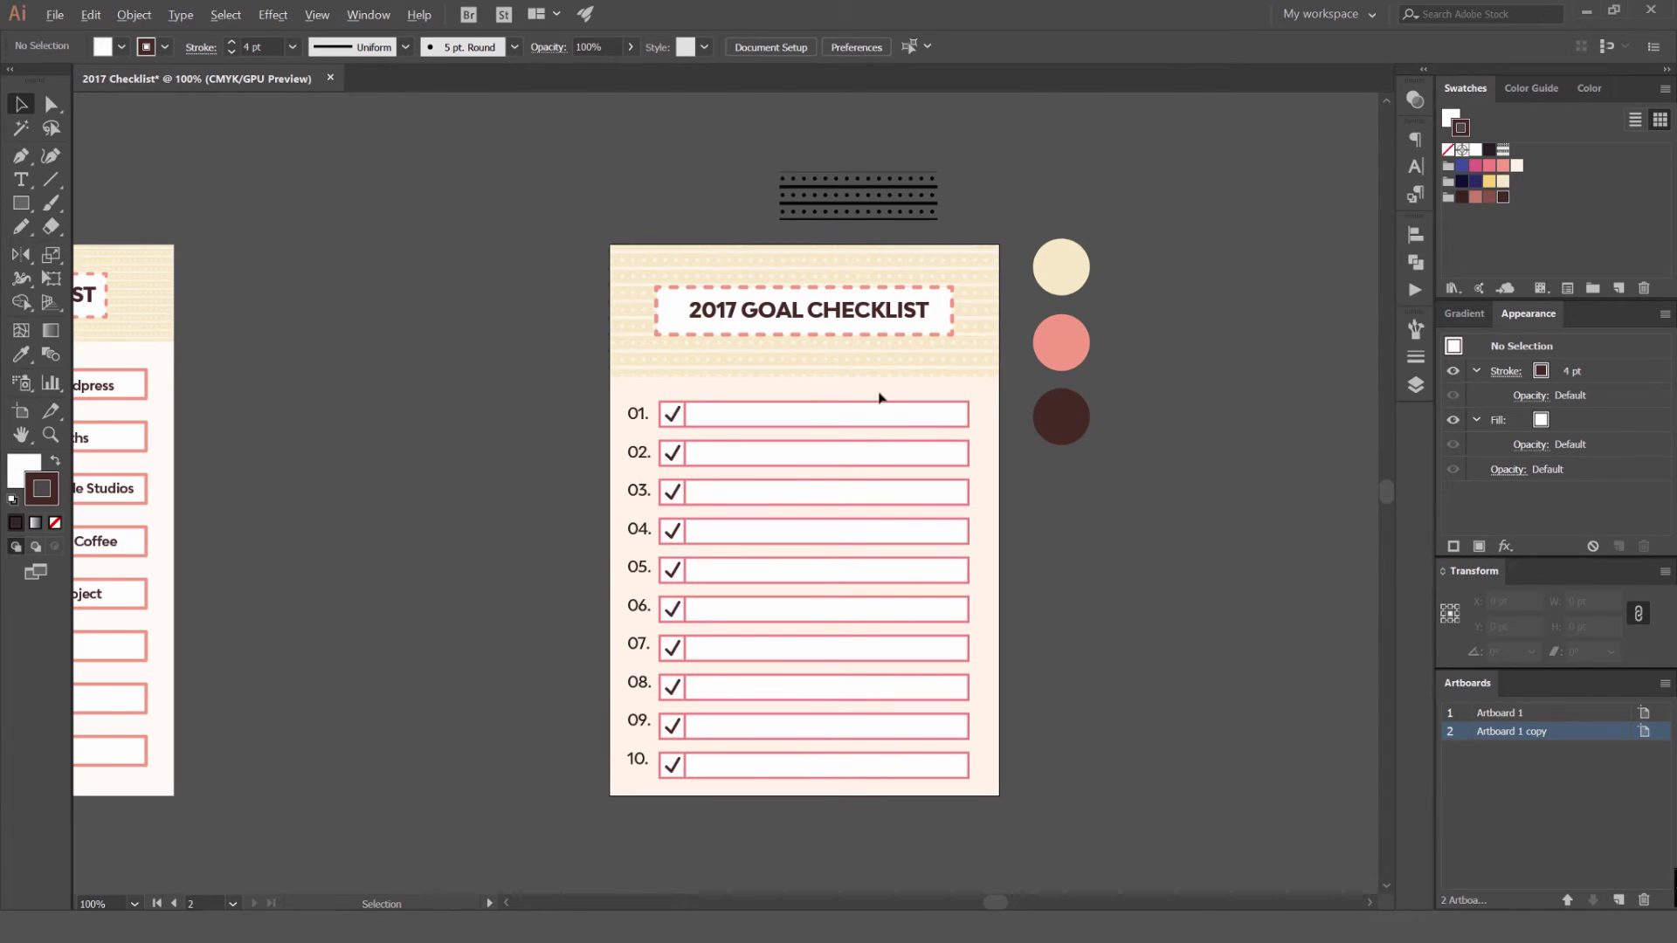
{"action": "left_click_drag", "start_coordinate": [868, 384], "coordinate": [728, 312]}
{"action": "scroll", "coordinate": [742, 330], "scroll_direction": "up", "scroll_amount": 2}
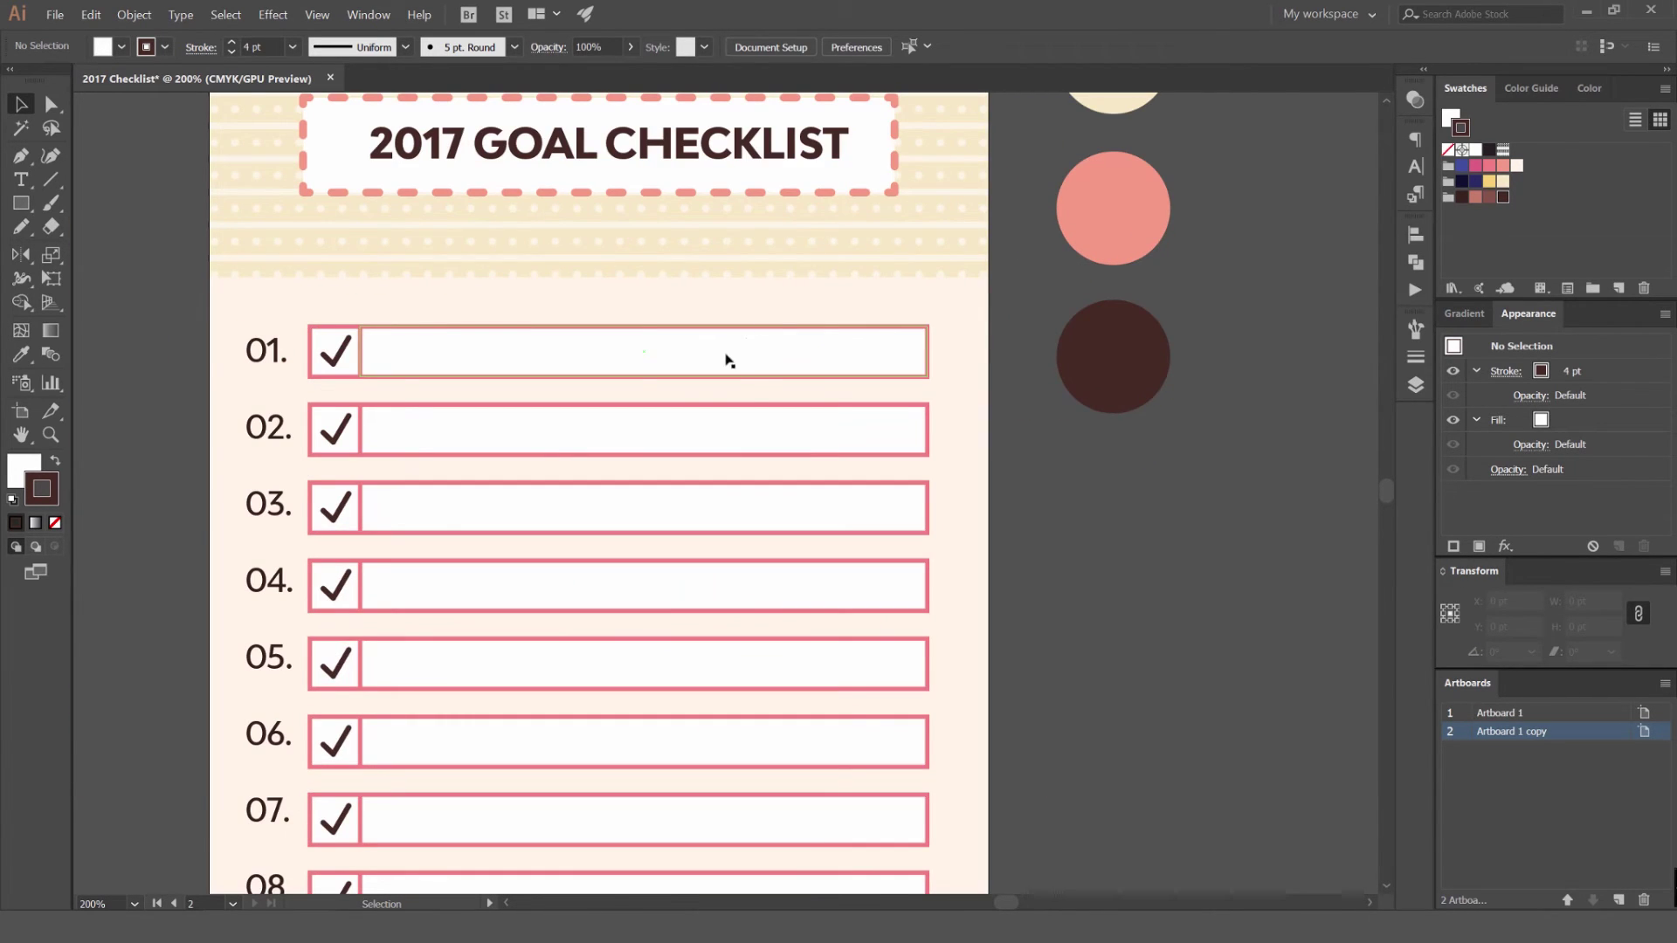
{"action": "left_click", "coordinate": [731, 364]}
{"action": "left_click", "coordinate": [509, 306]}
{"action": "scroll", "coordinate": [514, 312], "scroll_direction": "up", "scroll_amount": 1}
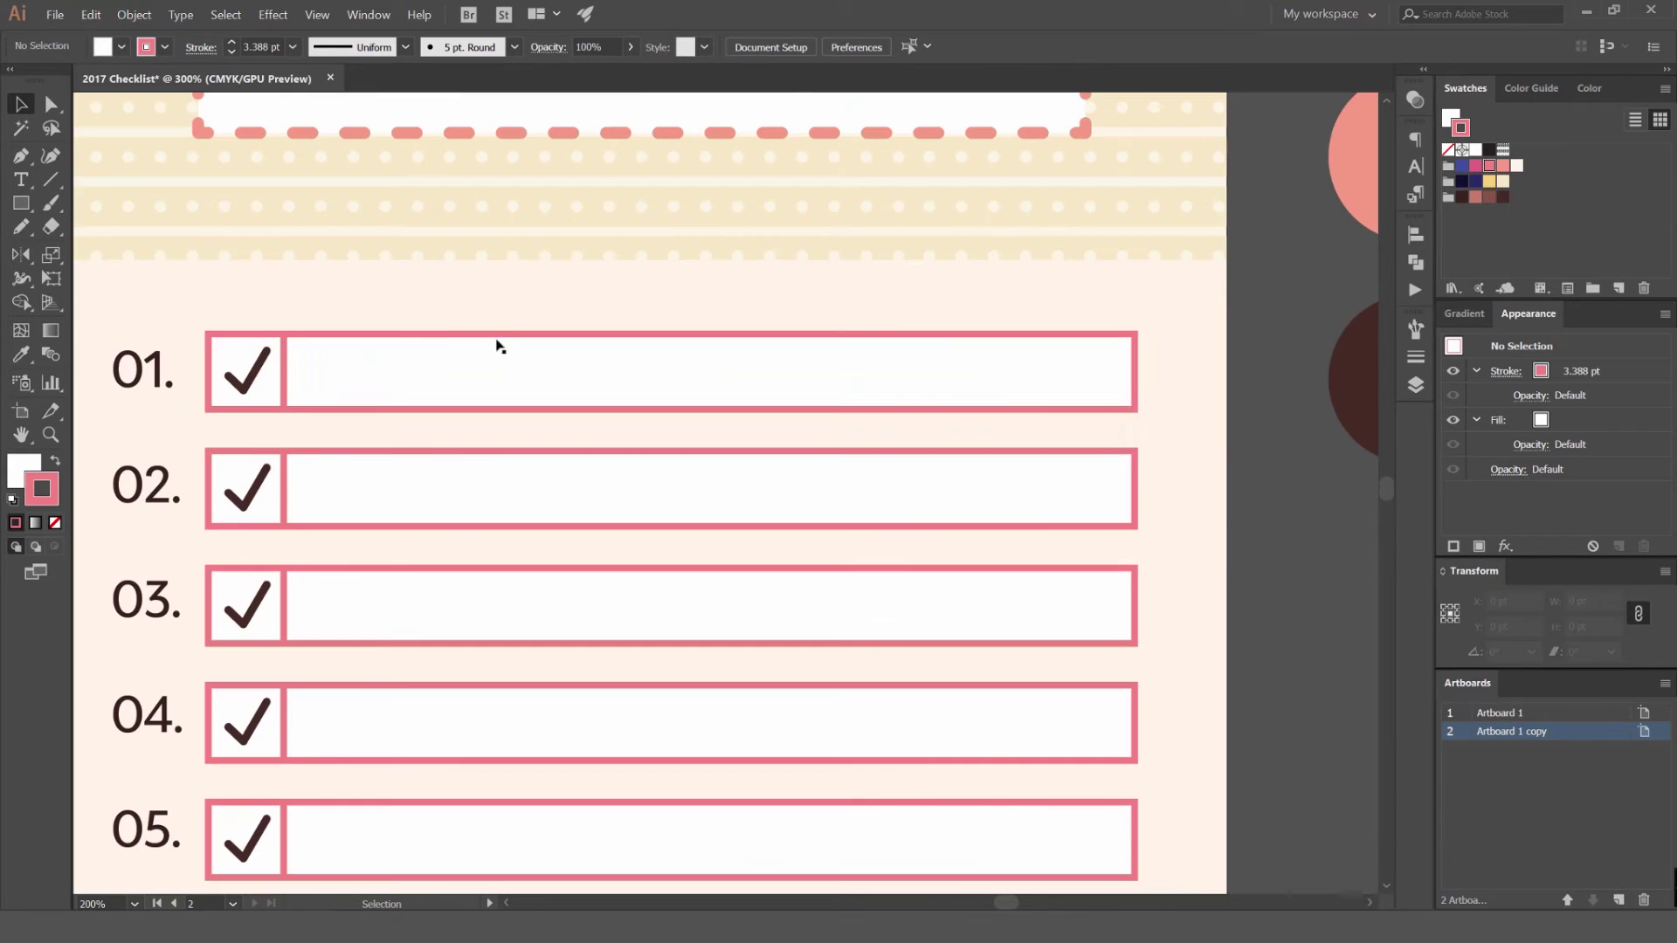
{"action": "left_click_drag", "start_coordinate": [453, 315], "coordinate": [561, 223]}
{"action": "scroll", "coordinate": [529, 301], "scroll_direction": "up", "scroll_amount": 1}
{"action": "scroll", "coordinate": [657, 248], "scroll_direction": "down", "scroll_amount": 2}
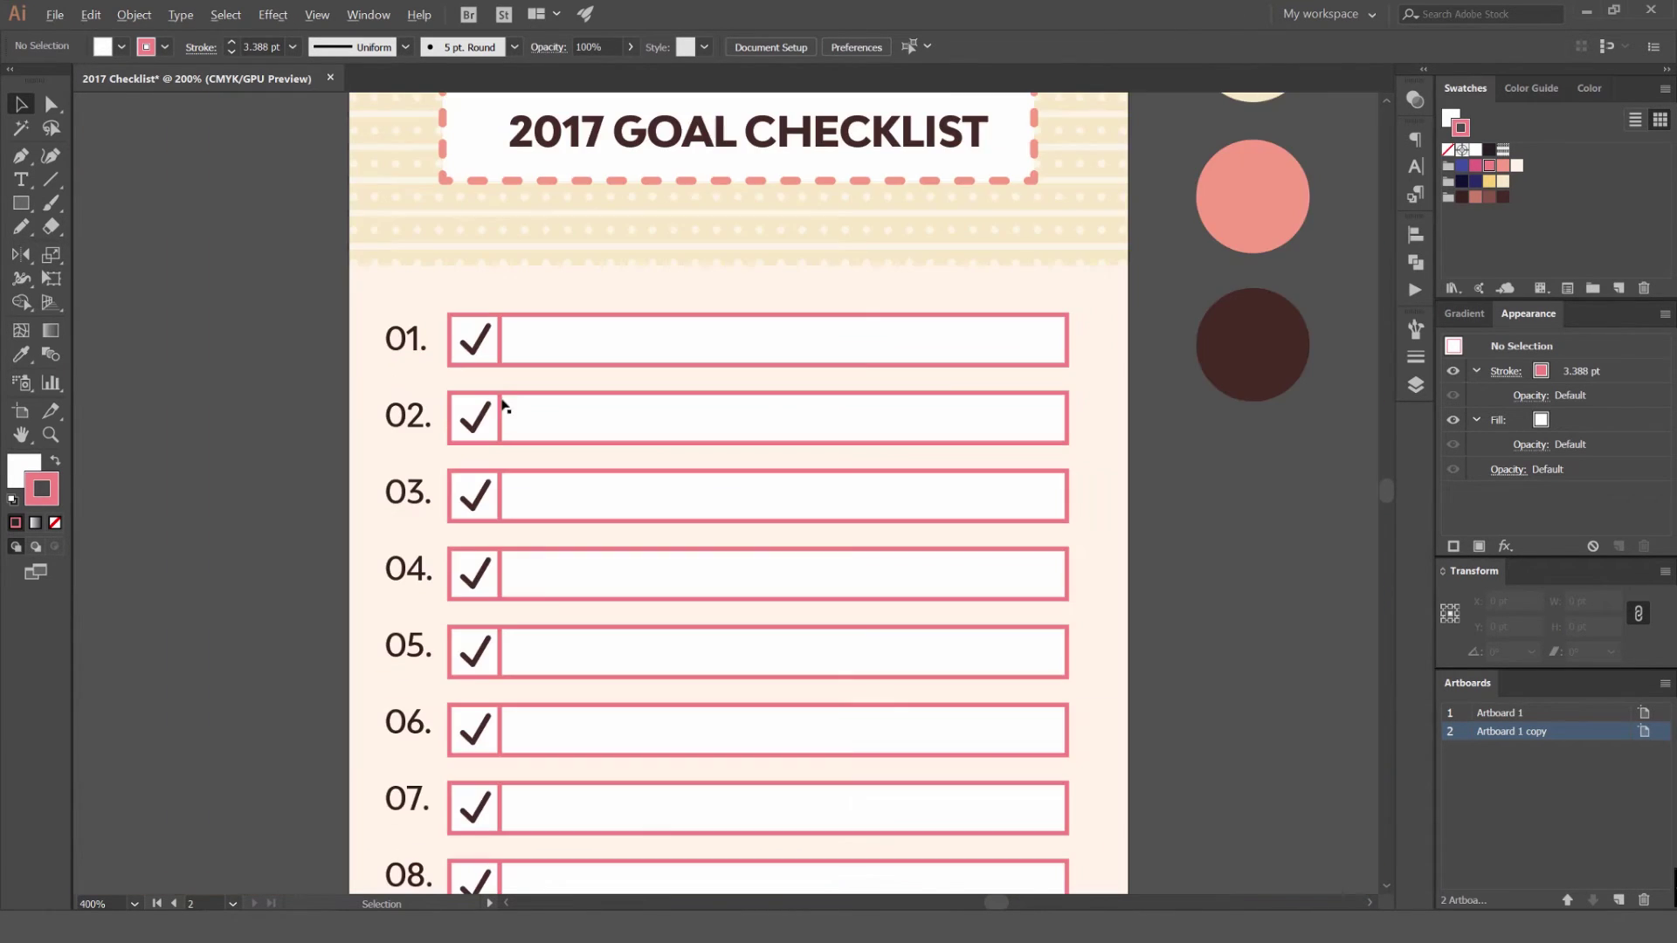
Delete the check marks from rows 02 to 10, keeping only the one beside "01.".
{"action": "left_click", "coordinate": [489, 408]}
{"action": "left_click", "coordinate": [486, 494], "text": "shift"}
{"action": "left_click", "coordinate": [476, 581], "text": "shift"}
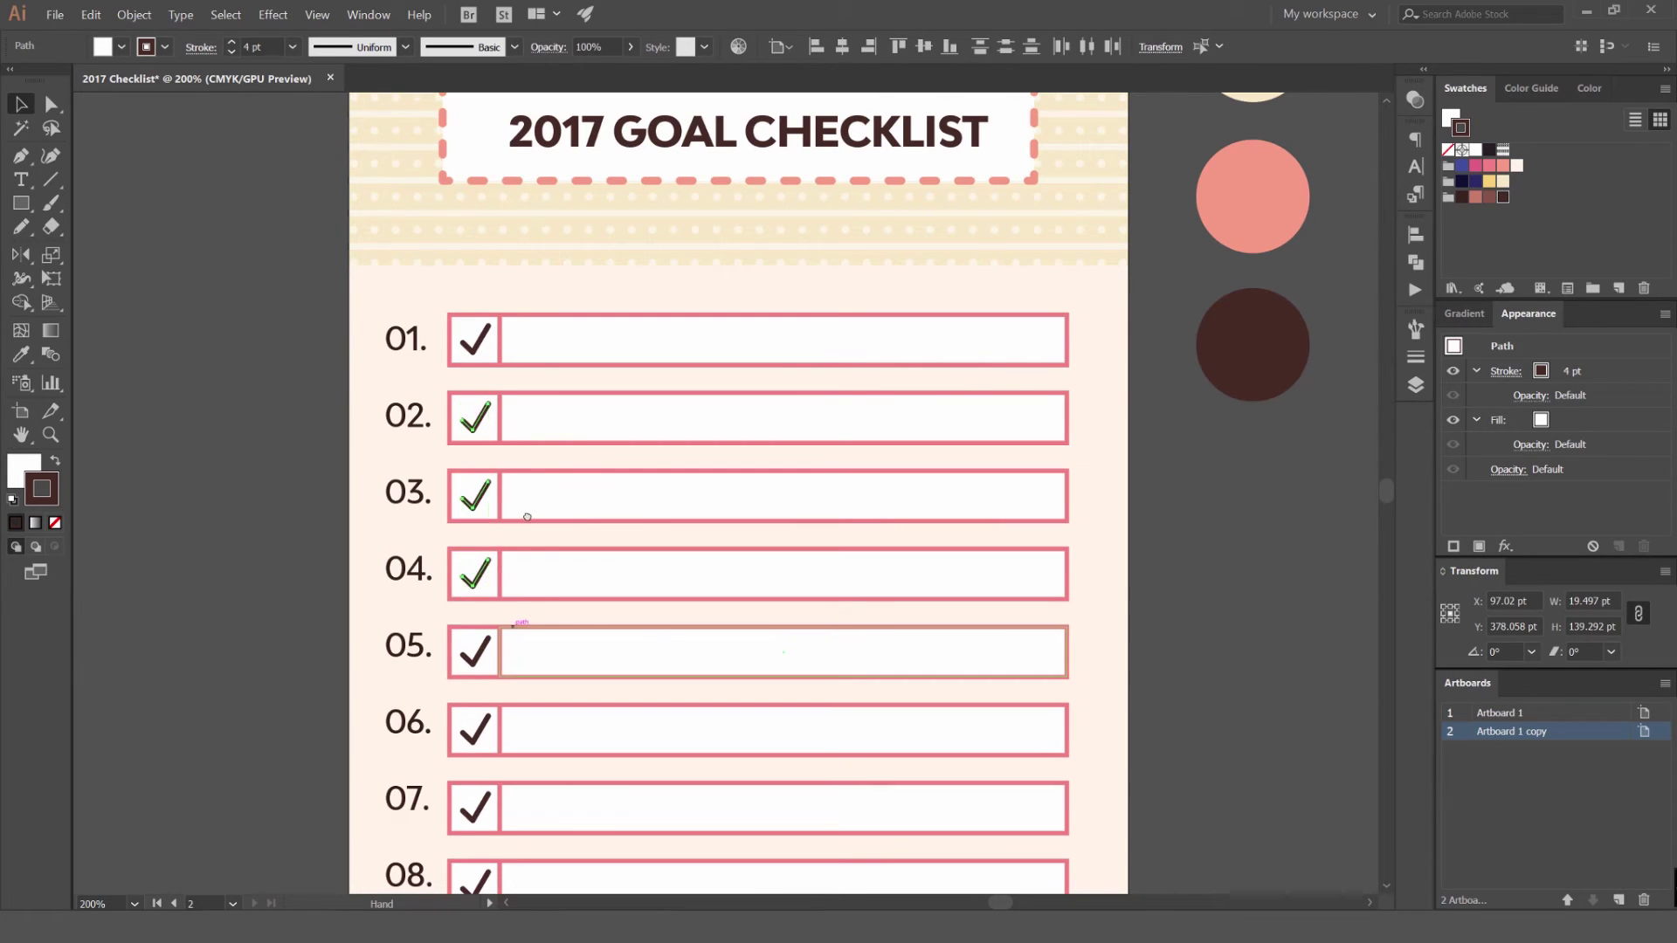
{"action": "scroll", "coordinate": [521, 489], "scroll_direction": "down", "scroll_amount": 3}
{"action": "left_click", "coordinate": [1197, 51]}
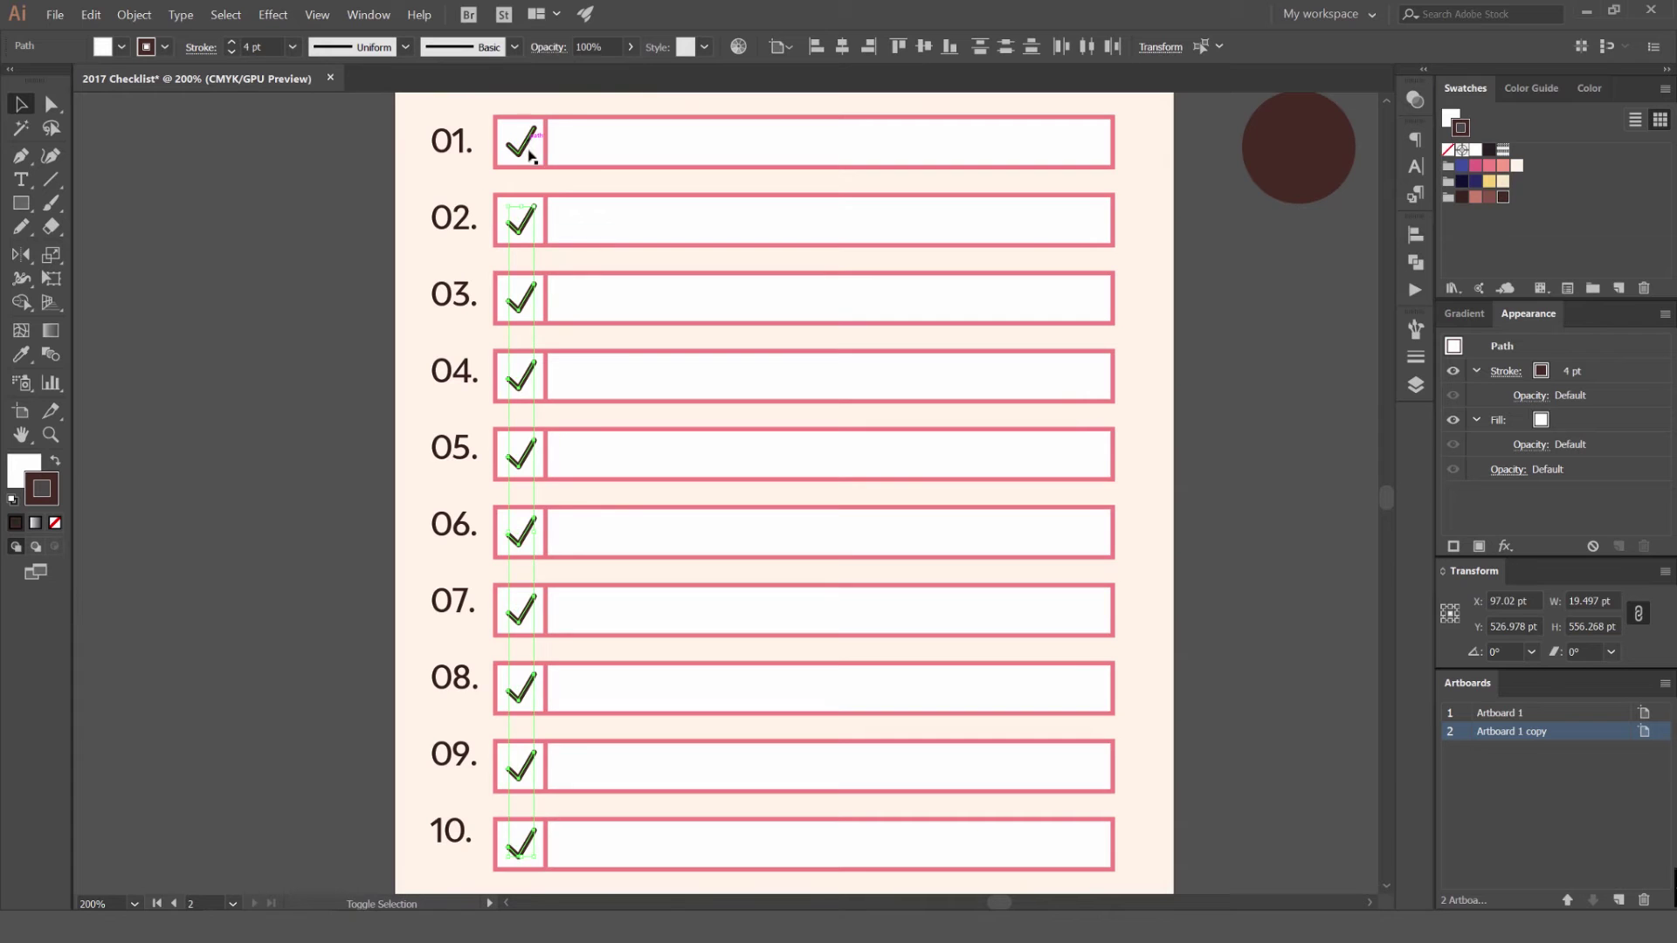
{"action": "key", "text": "Delete"}
{"action": "left_click_drag", "start_coordinate": [652, 179], "coordinate": [625, 197]}
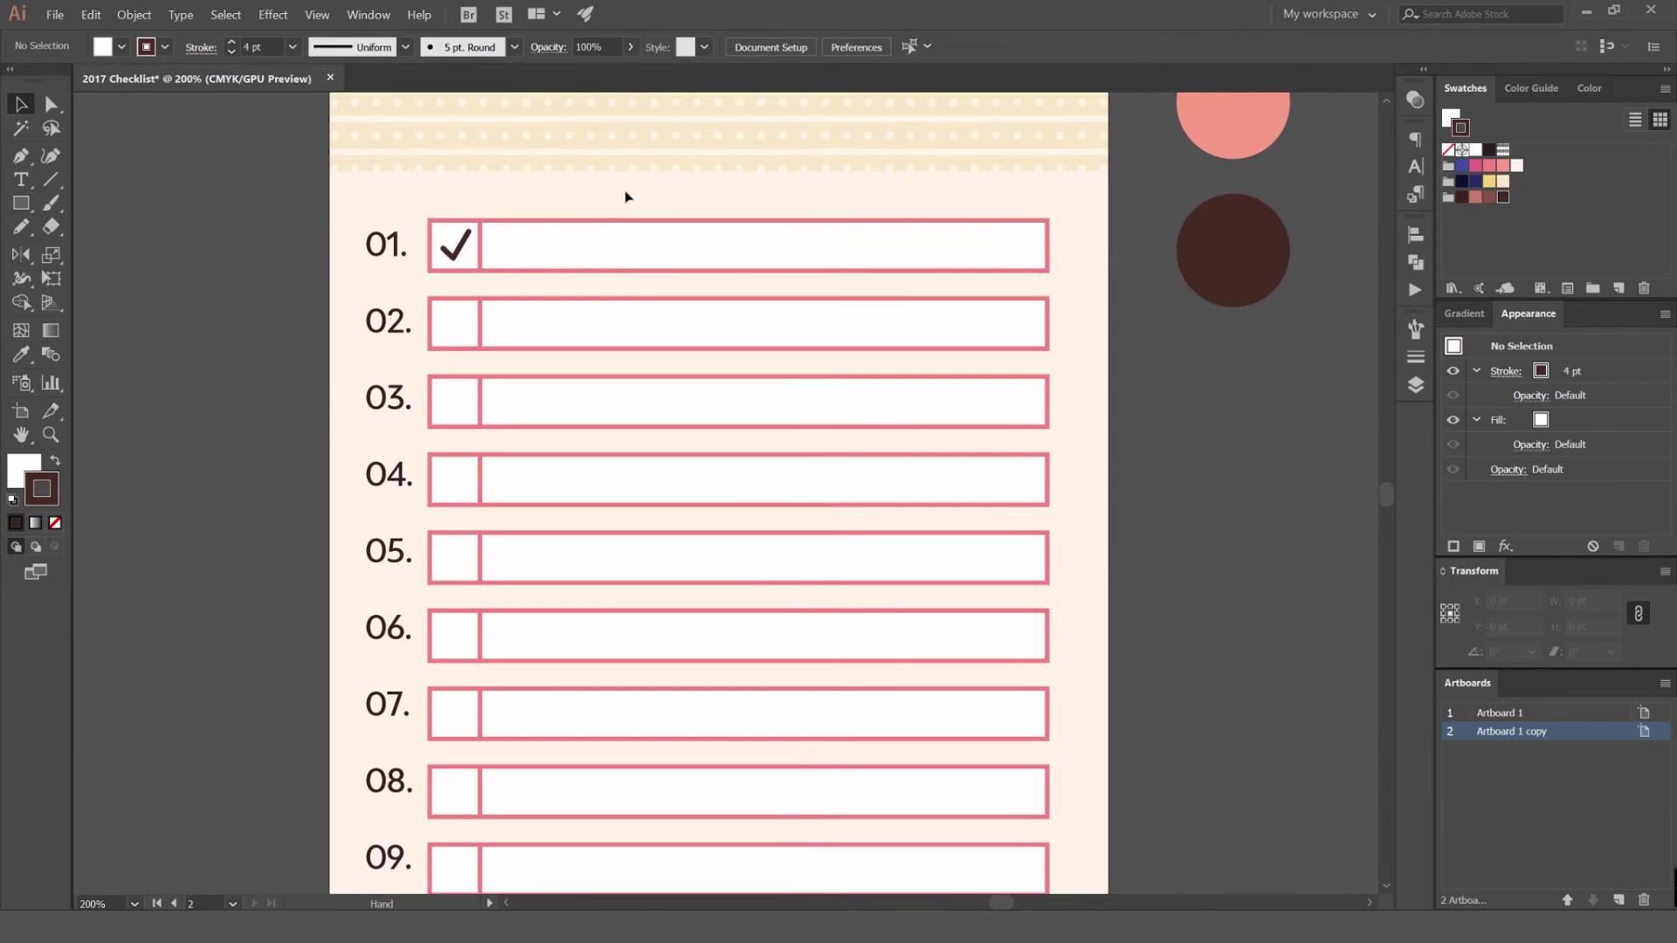
Select all checkboxes and long boxes by their shared appearance and change their stroke to the salmon pink swatch.
{"action": "left_click", "coordinate": [574, 222]}
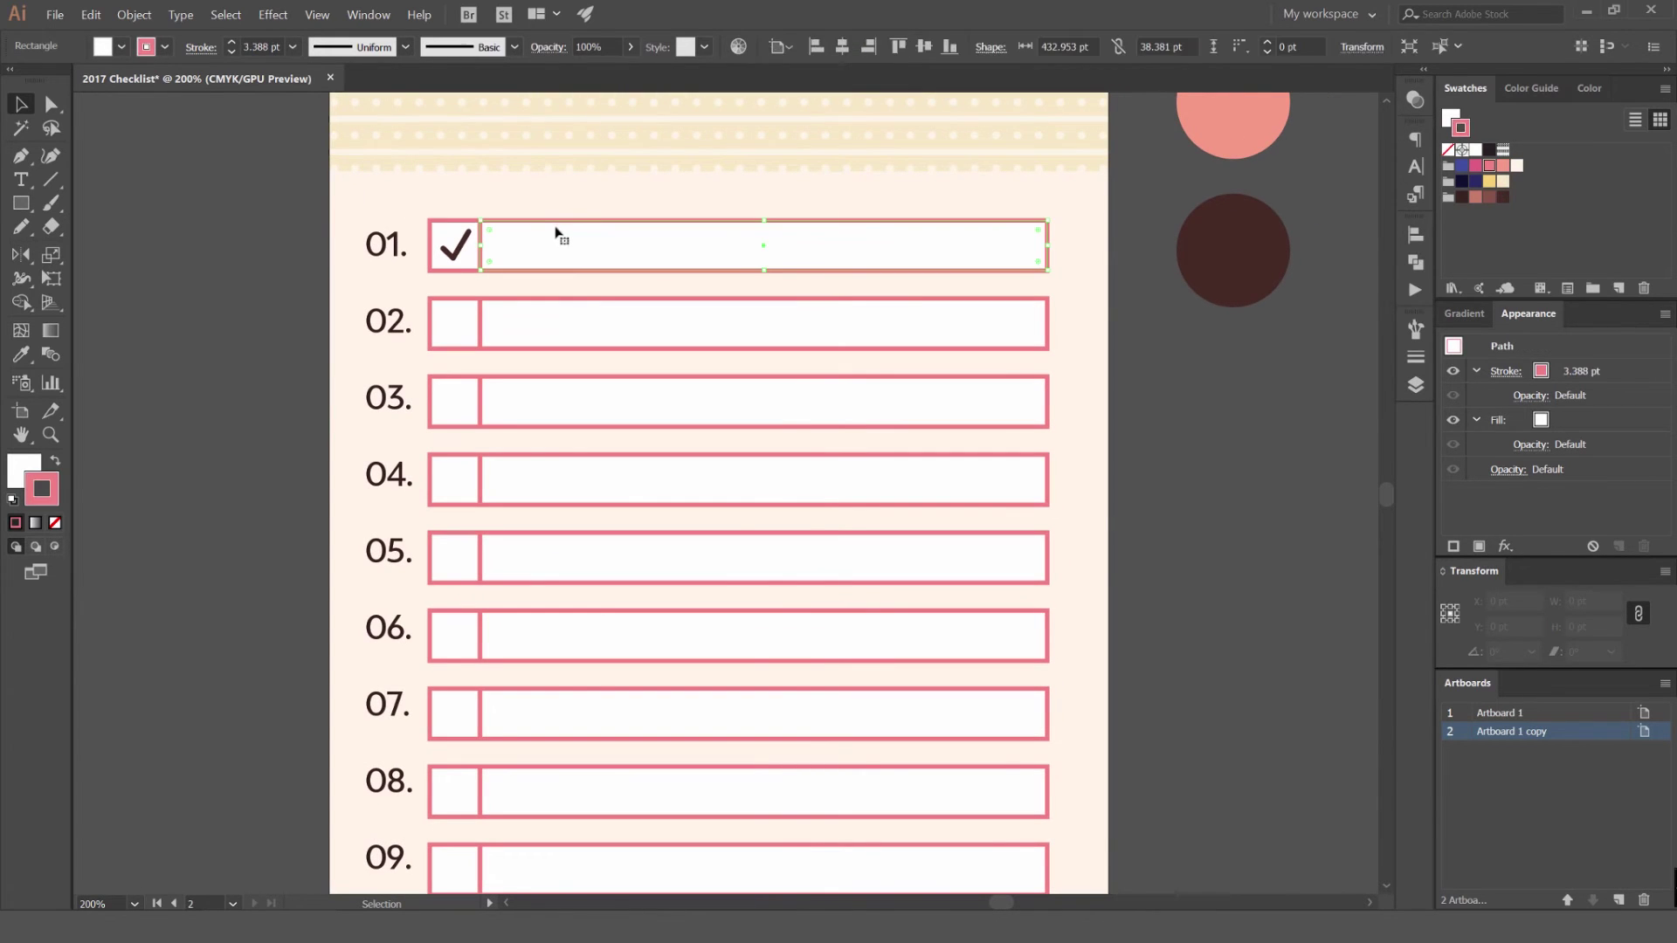
{"action": "left_click", "coordinate": [1441, 48]}
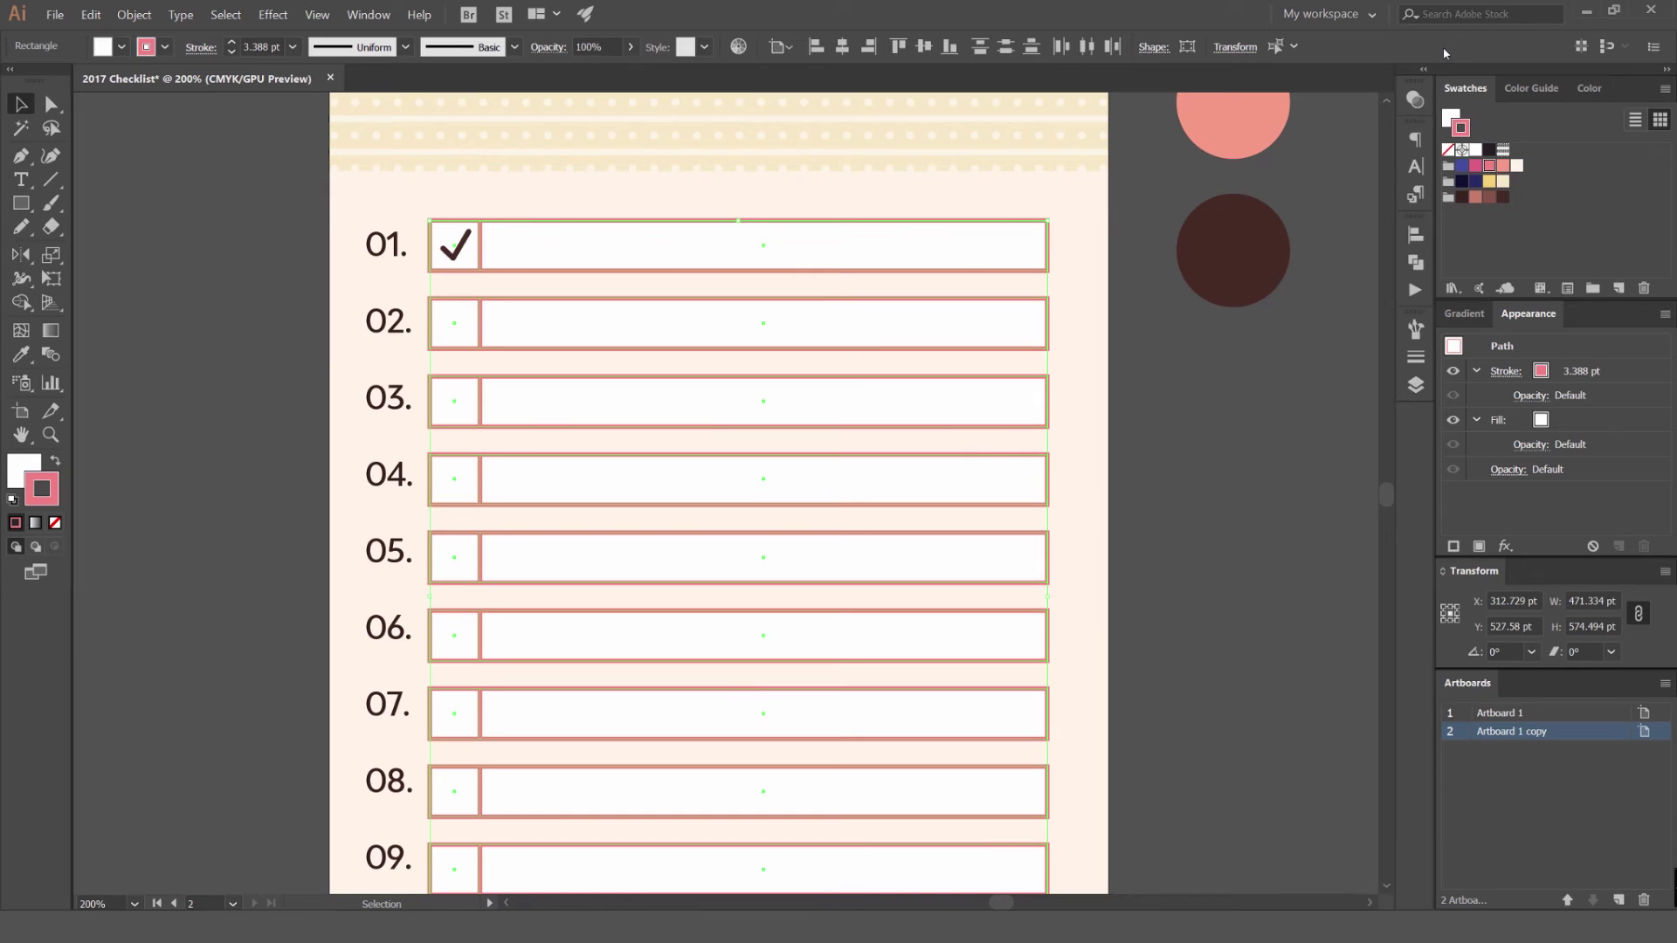
{"action": "left_click", "coordinate": [1504, 166]}
{"action": "left_click", "coordinate": [1255, 370]}
{"action": "scroll", "coordinate": [1255, 370], "scroll_direction": "down", "scroll_amount": 1}
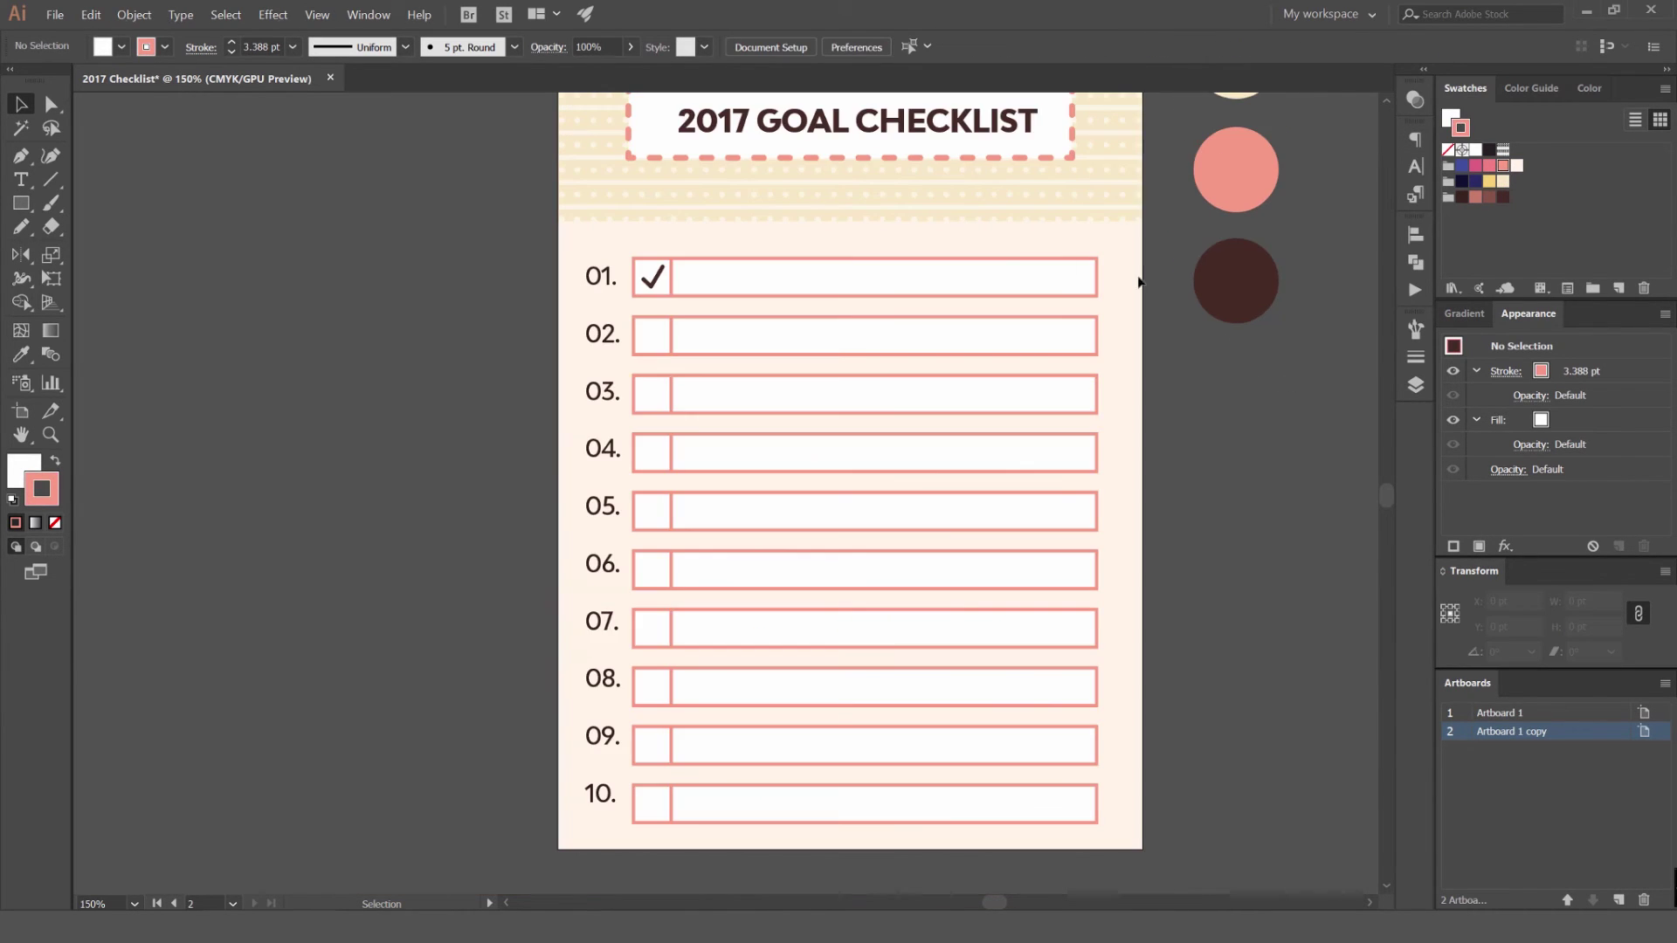
Place a 32 pt Bw Modelica Medium placeholder text object inside the long box beside "01.".
{"action": "scroll", "coordinate": [856, 242], "scroll_direction": "up", "scroll_amount": 2}
{"action": "scroll", "coordinate": [533, 262], "scroll_direction": "up", "scroll_amount": 1}
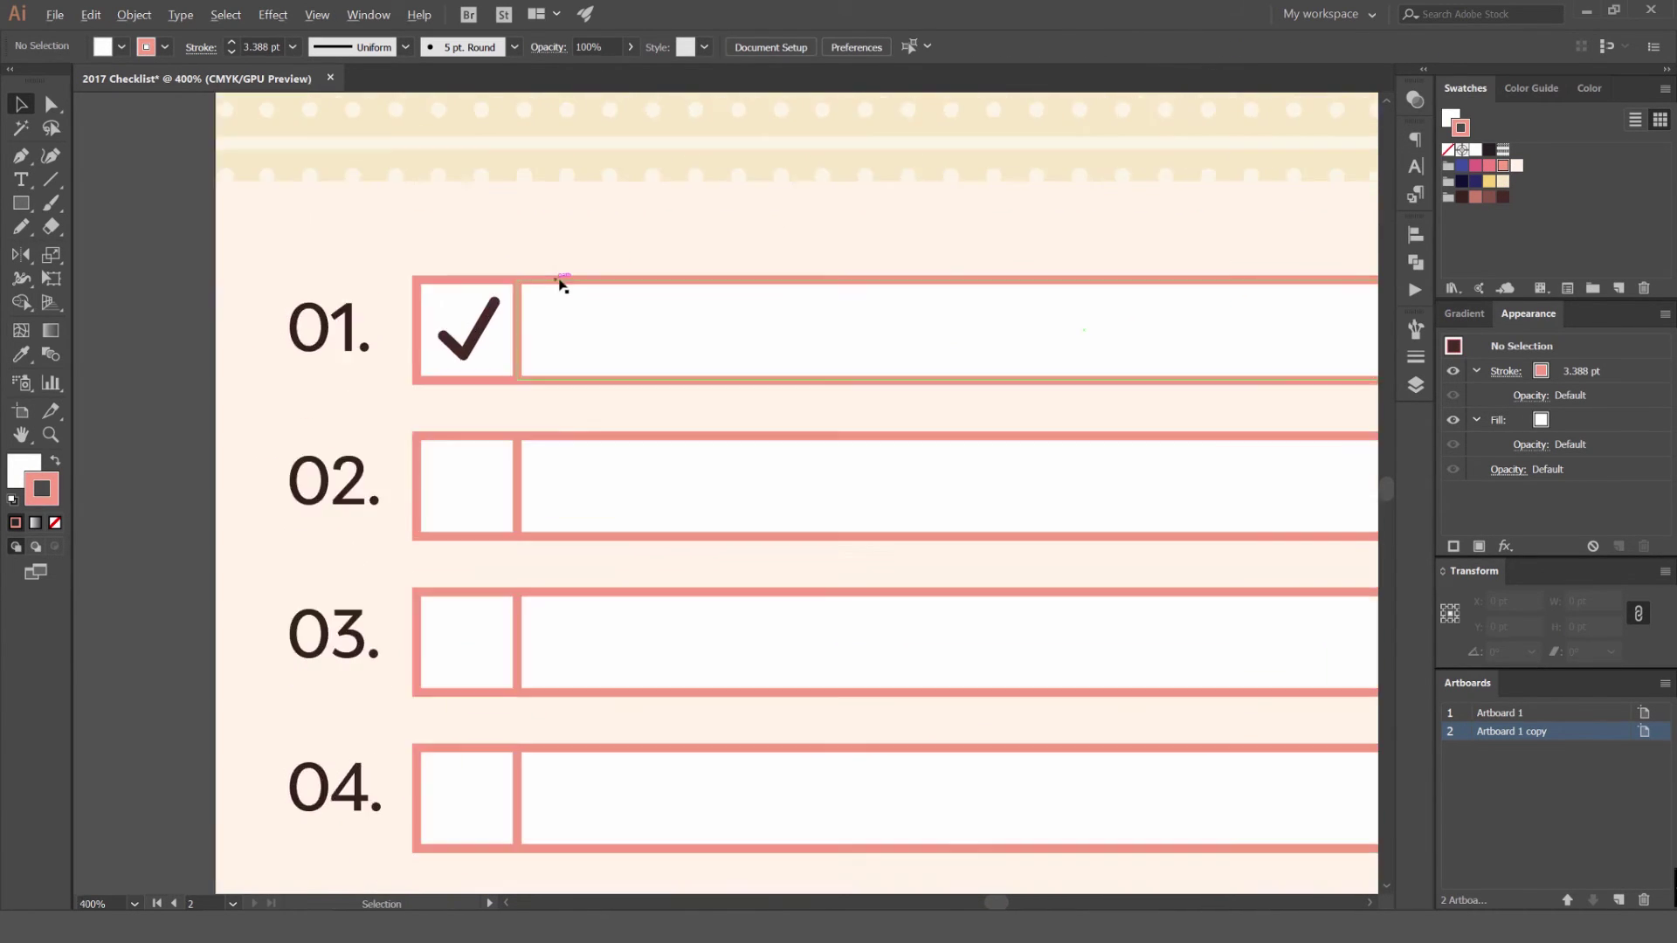
{"action": "scroll", "coordinate": [568, 262], "scroll_direction": "up", "scroll_amount": 1}
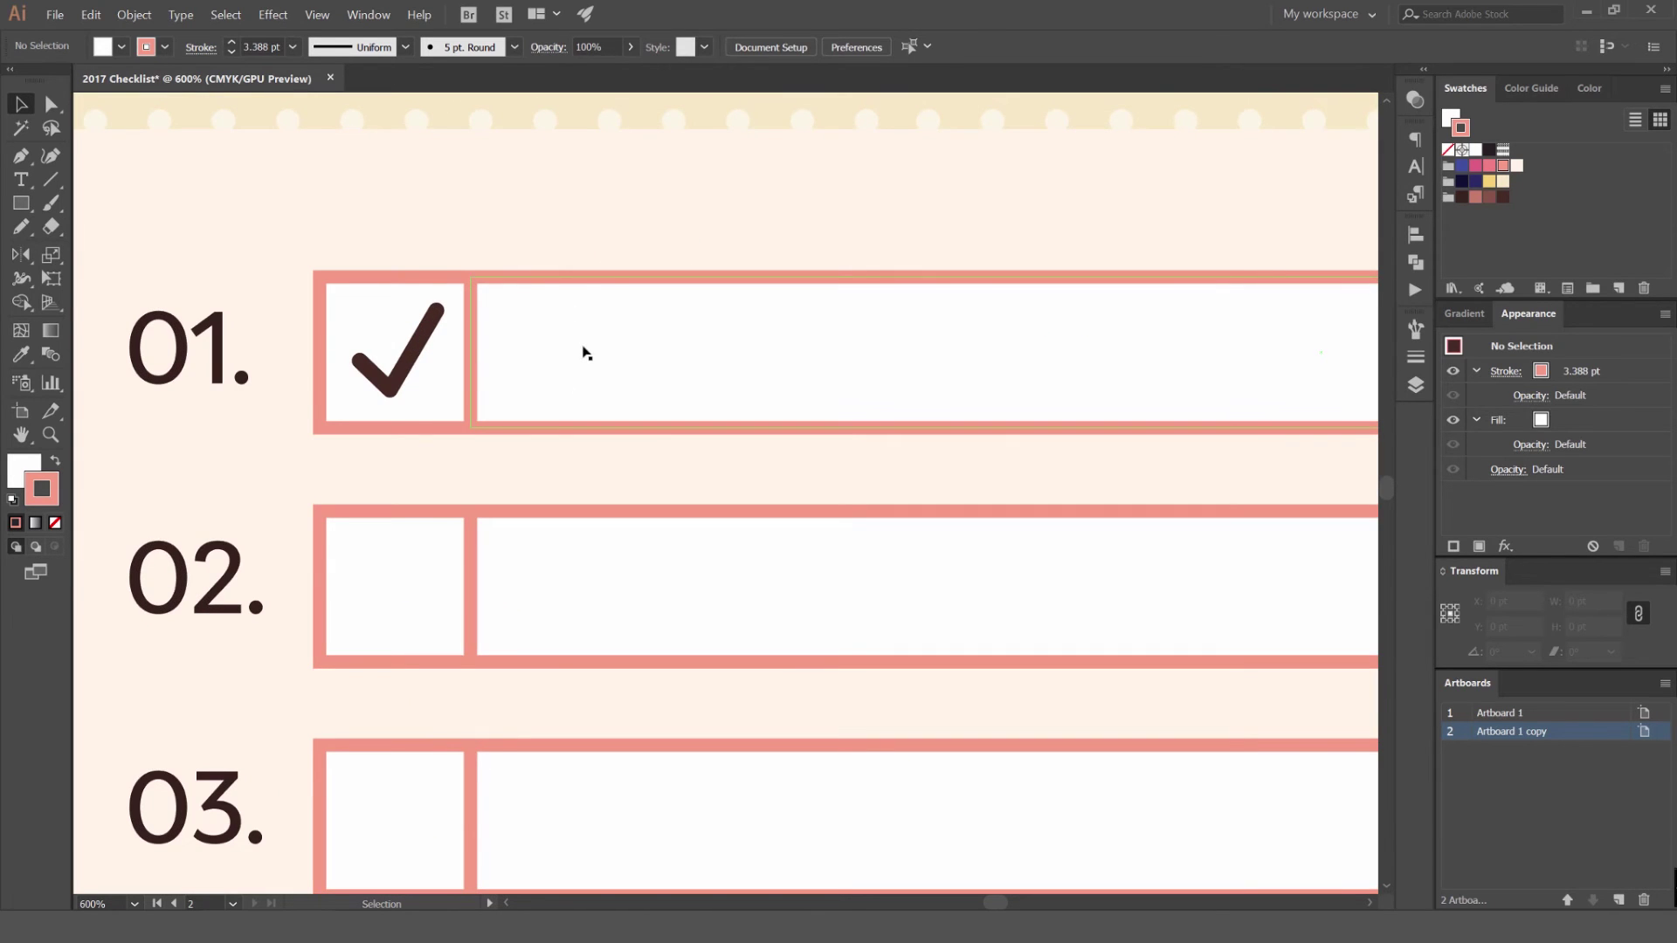
{"action": "key", "text": "t"}
{"action": "left_click", "coordinate": [559, 373]}
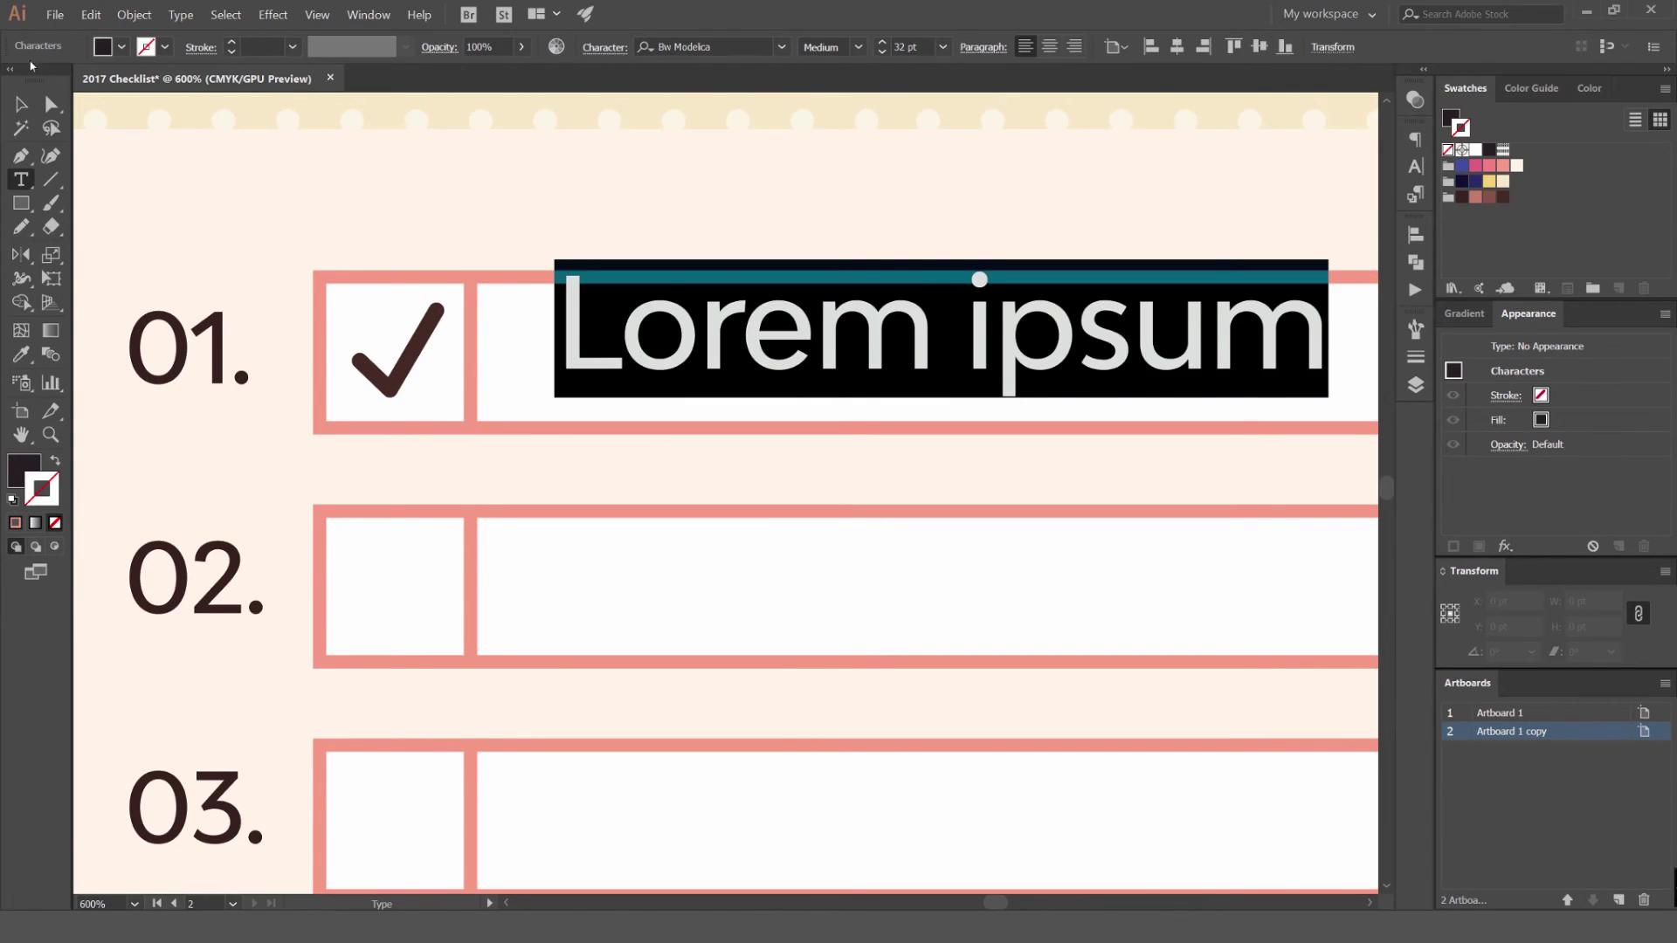
{"action": "key", "text": "Escape"}
{"action": "left_click_drag", "start_coordinate": [697, 336], "coordinate": [680, 351]}
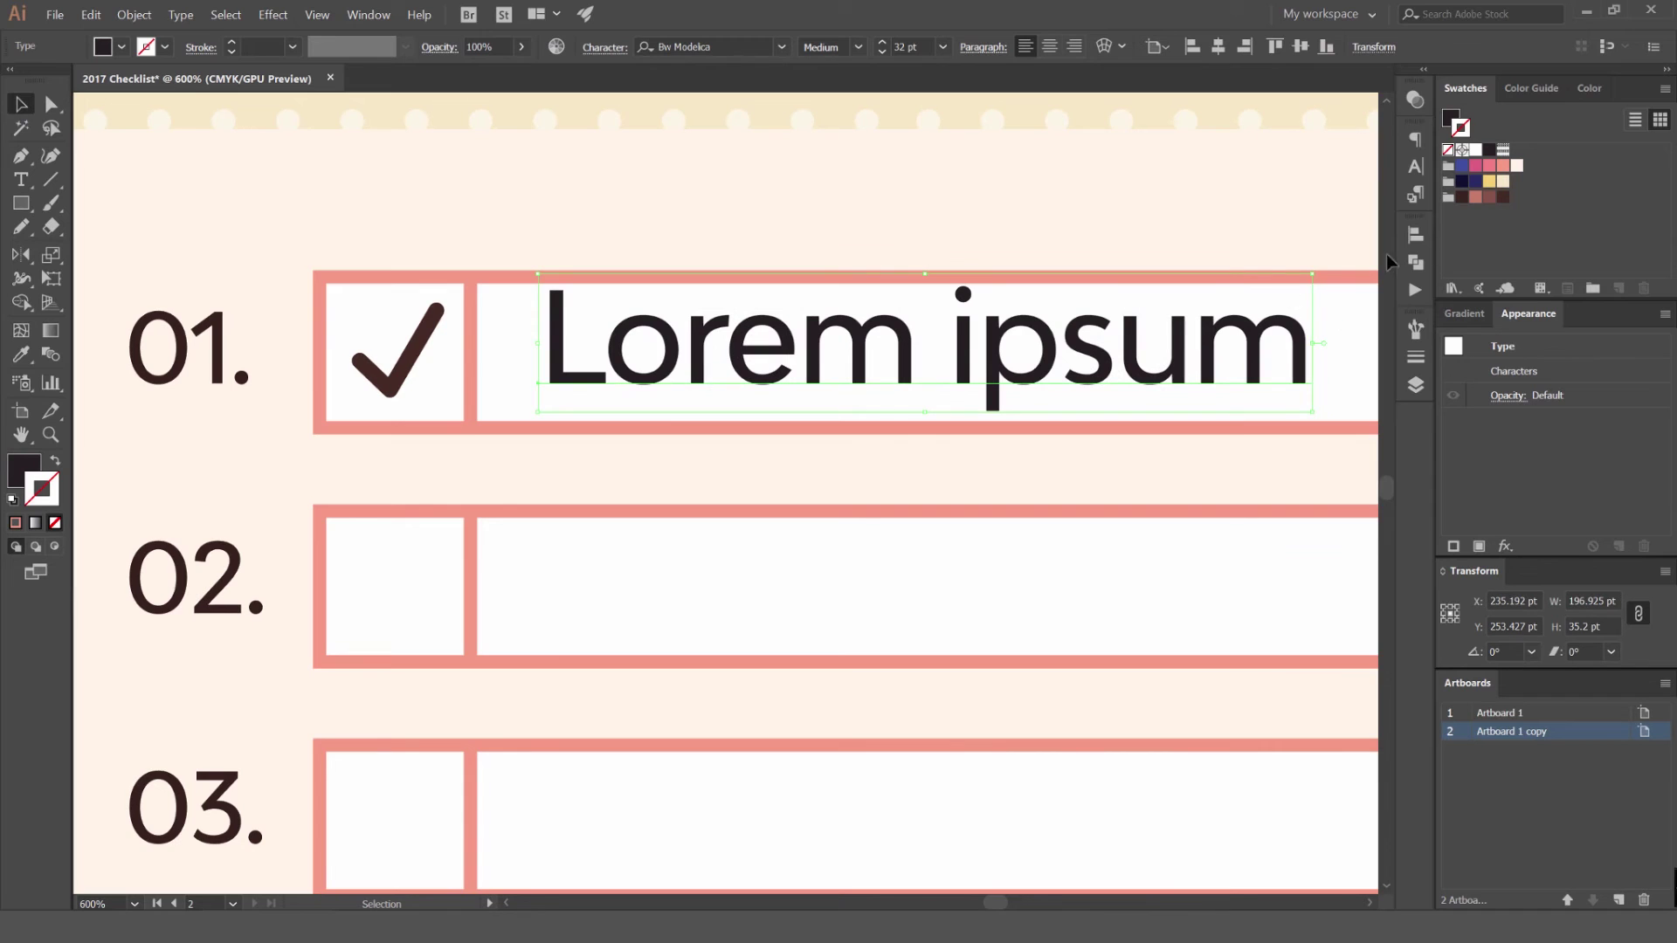
Colour the placeholder text with the dark brown swatch and scale it down to about 24.55 pt within the row 01 box.
{"action": "left_click", "coordinate": [1503, 198]}
{"action": "key", "text": "ctrl+z"}
{"action": "mouse_move", "coordinate": [1312, 273]}
{"action": "left_mouse_down"}
{"action": "mouse_move", "coordinate": [1222, 284]}
{"action": "mouse_move", "coordinate": [1048, 359]}
{"action": "mouse_move", "coordinate": [845, 365]}
{"action": "left_mouse_up"}
{"action": "mouse_move", "coordinate": [628, 358]}
{"action": "left_mouse_down"}
{"action": "mouse_move", "coordinate": [300, 358]}
{"action": "mouse_move", "coordinate": [629, 358]}
{"action": "left_mouse_up"}
Replace the placeholder text in row 01 with "Launch a new portfolio site".
{"action": "double_click", "coordinate": [628, 356]}
{"action": "key", "text": "ctrl+a"}
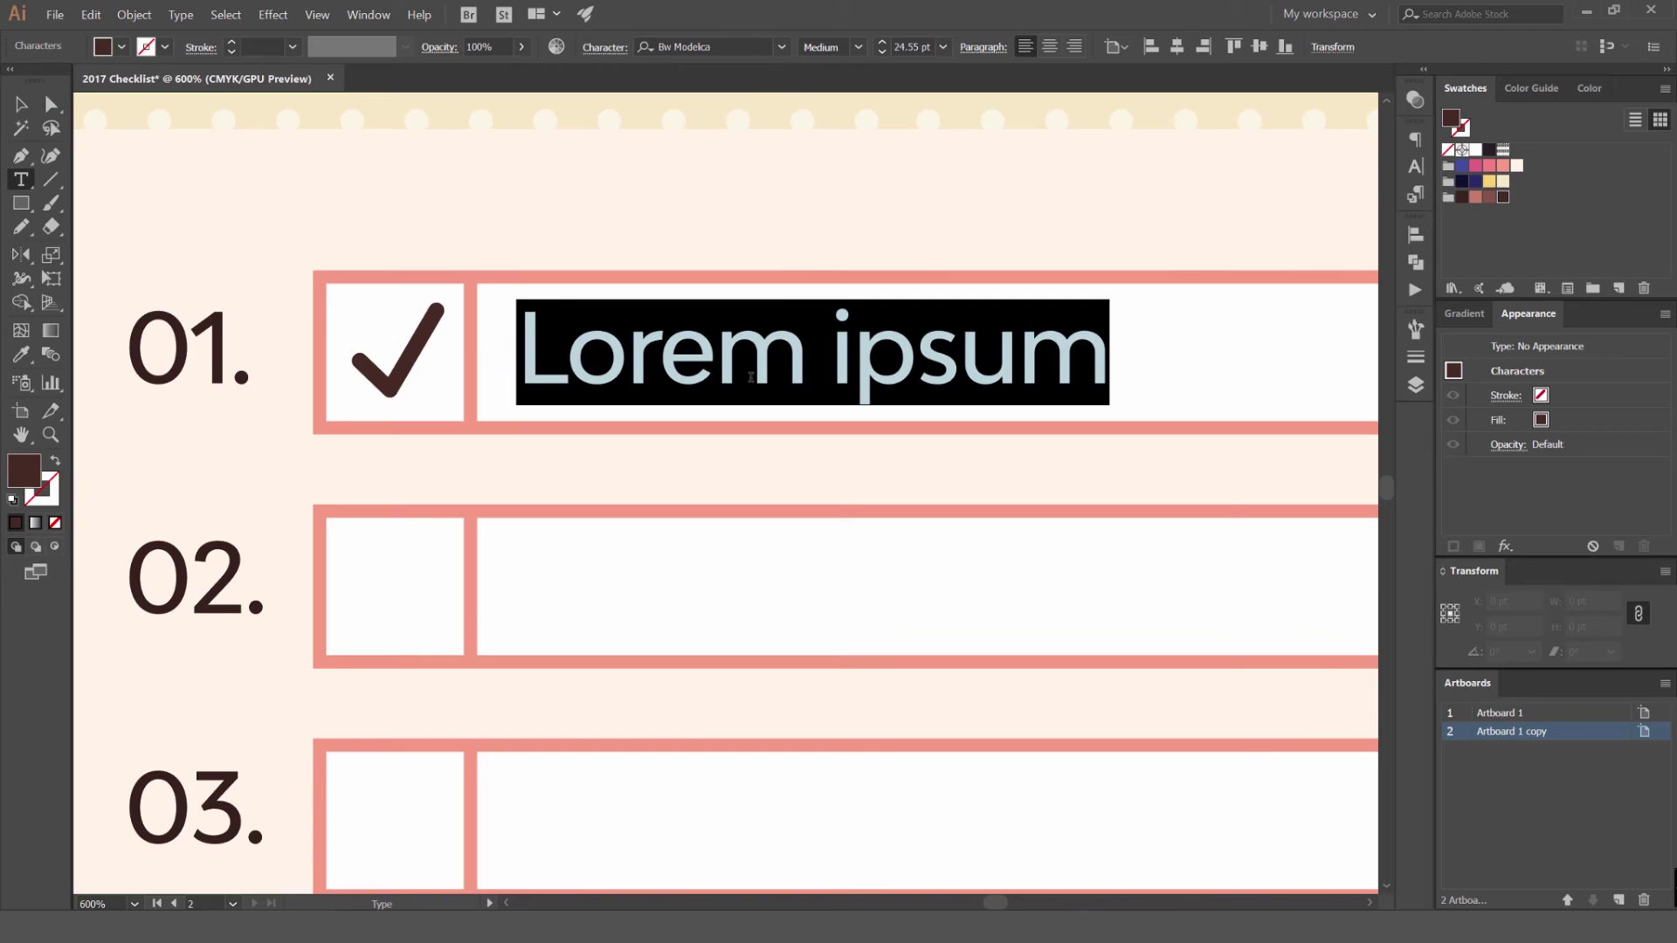
{"action": "scroll", "coordinate": [751, 377], "scroll_direction": "down", "scroll_amount": 1, "text": "alt"}
{"action": "type", "text": "launc"}
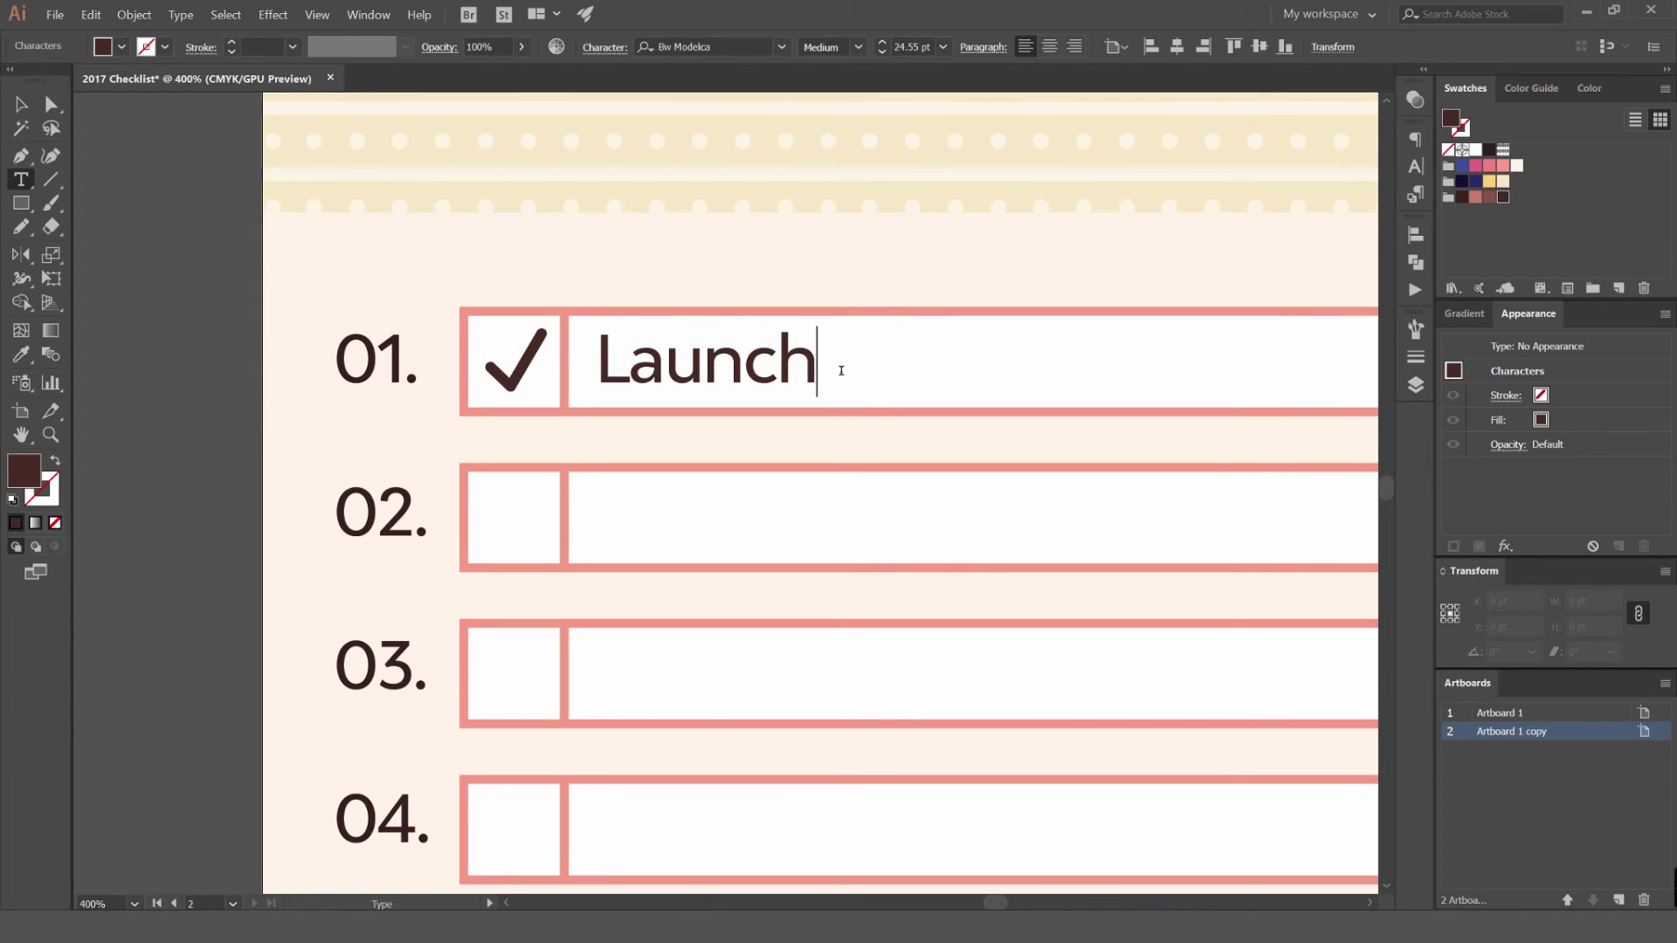
{"action": "type", "text": "a new portf"}
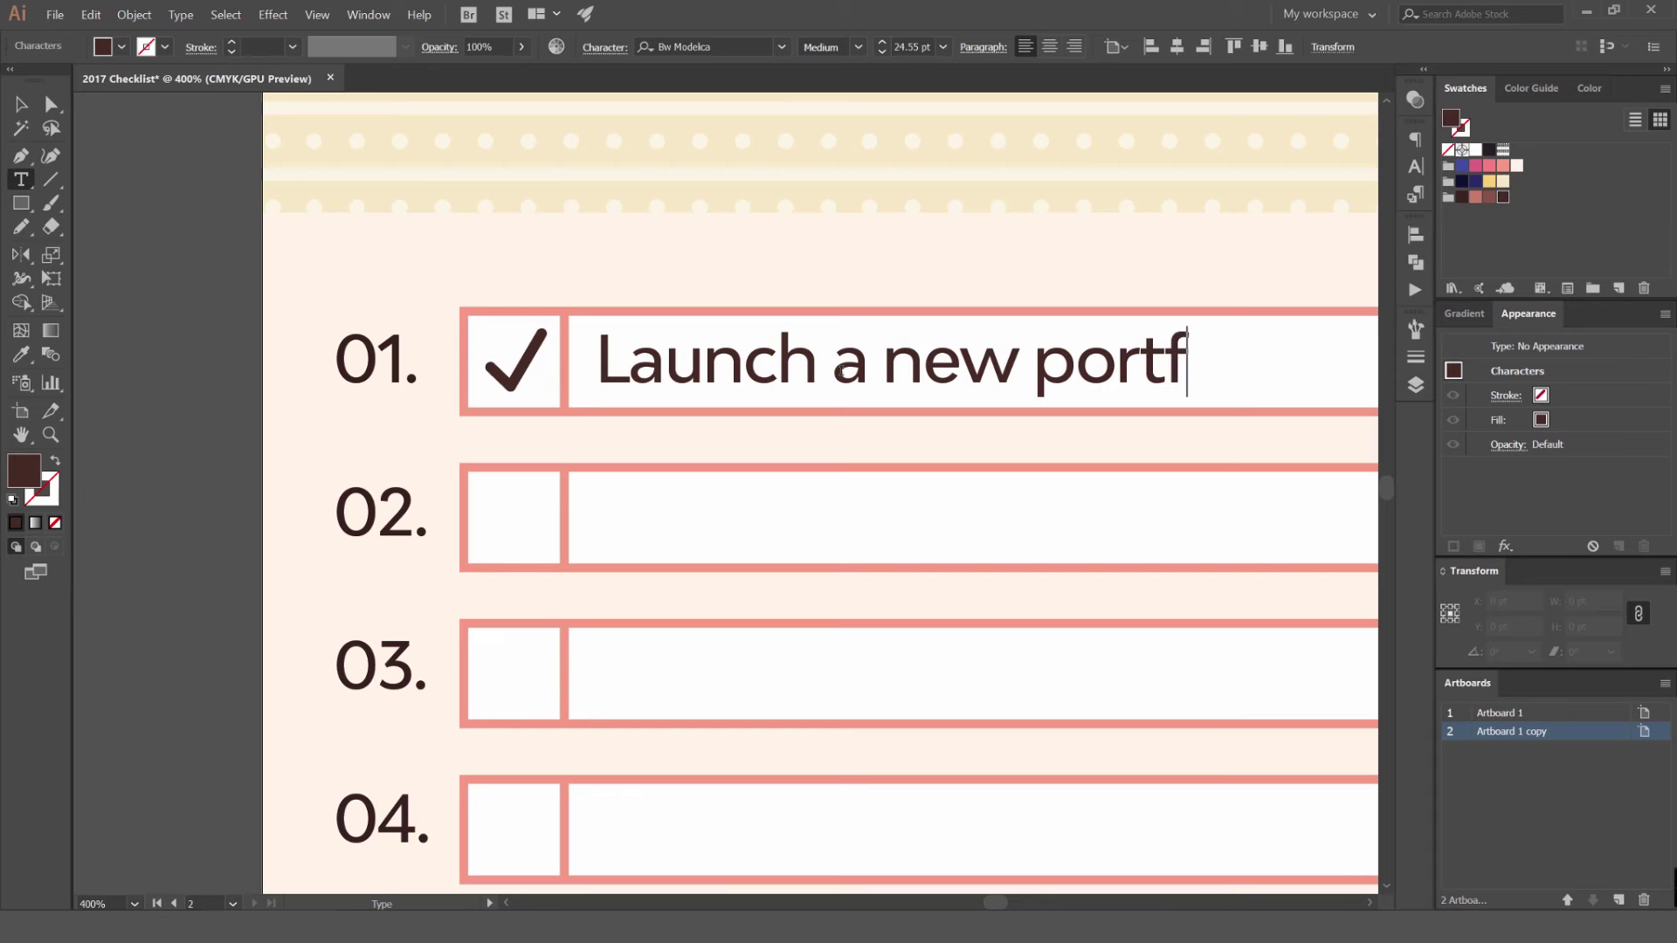
{"action": "key", "text": "BackSpace"}
{"action": "key", "text": "BackSpace"}
{"action": "key", "text": "BackSpace"}
{"action": "key", "text": "BackSpace"}
{"action": "type", "text": "ortfol"}
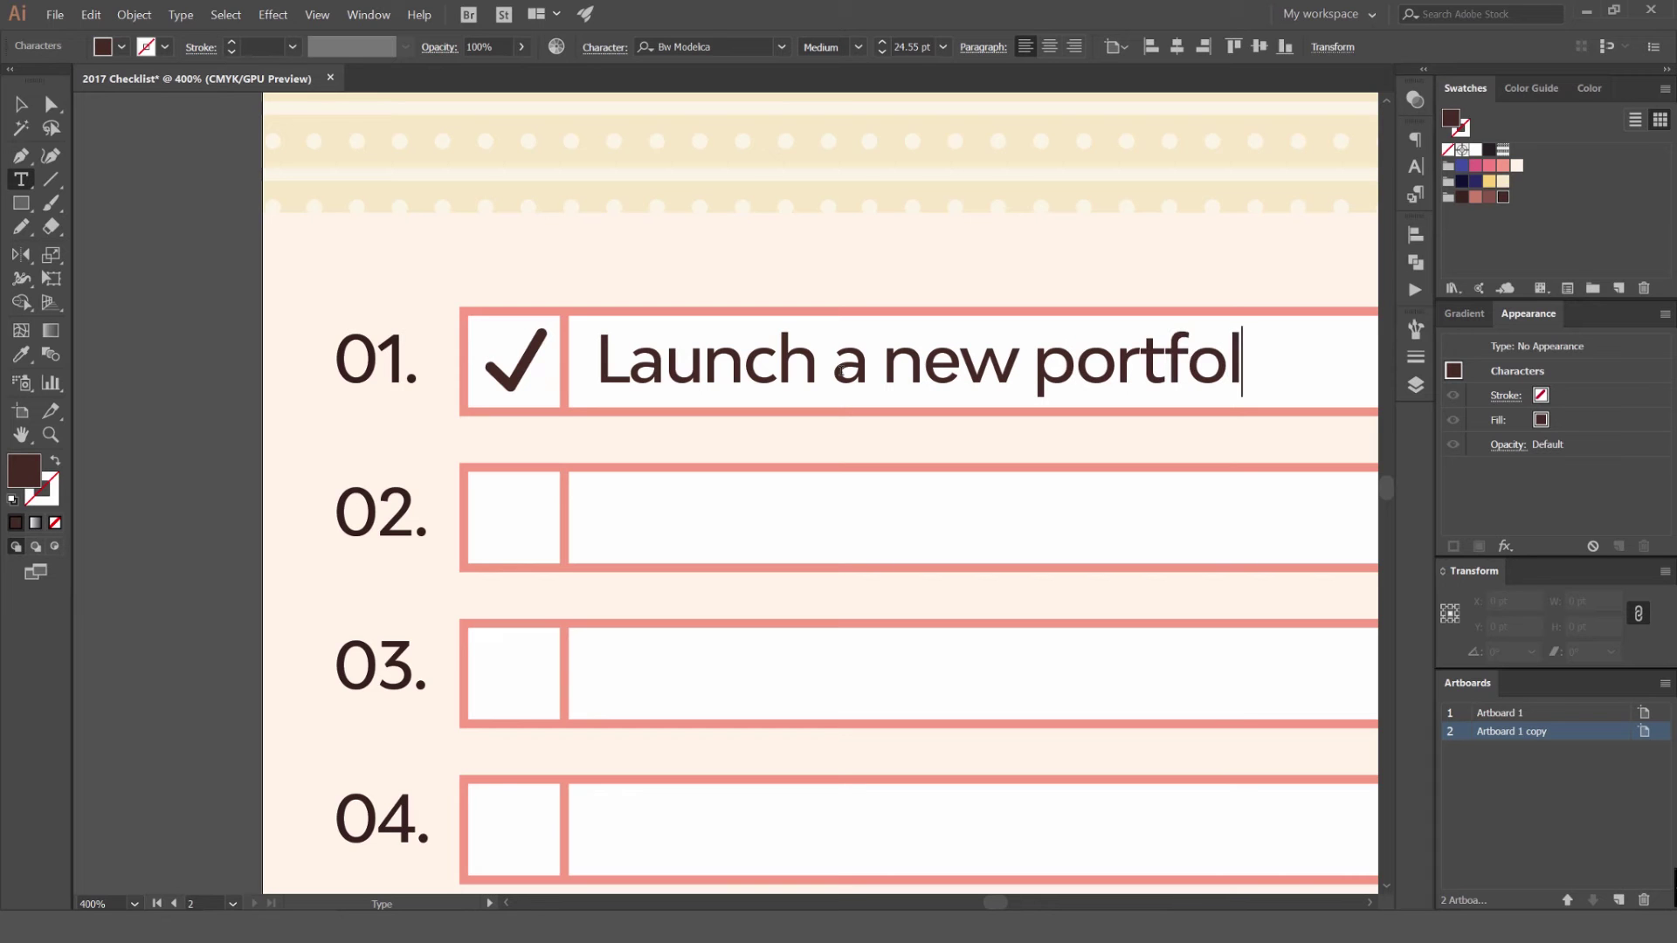
{"action": "type", "text": "io site"}
{"action": "left_click", "coordinate": [21, 105]}
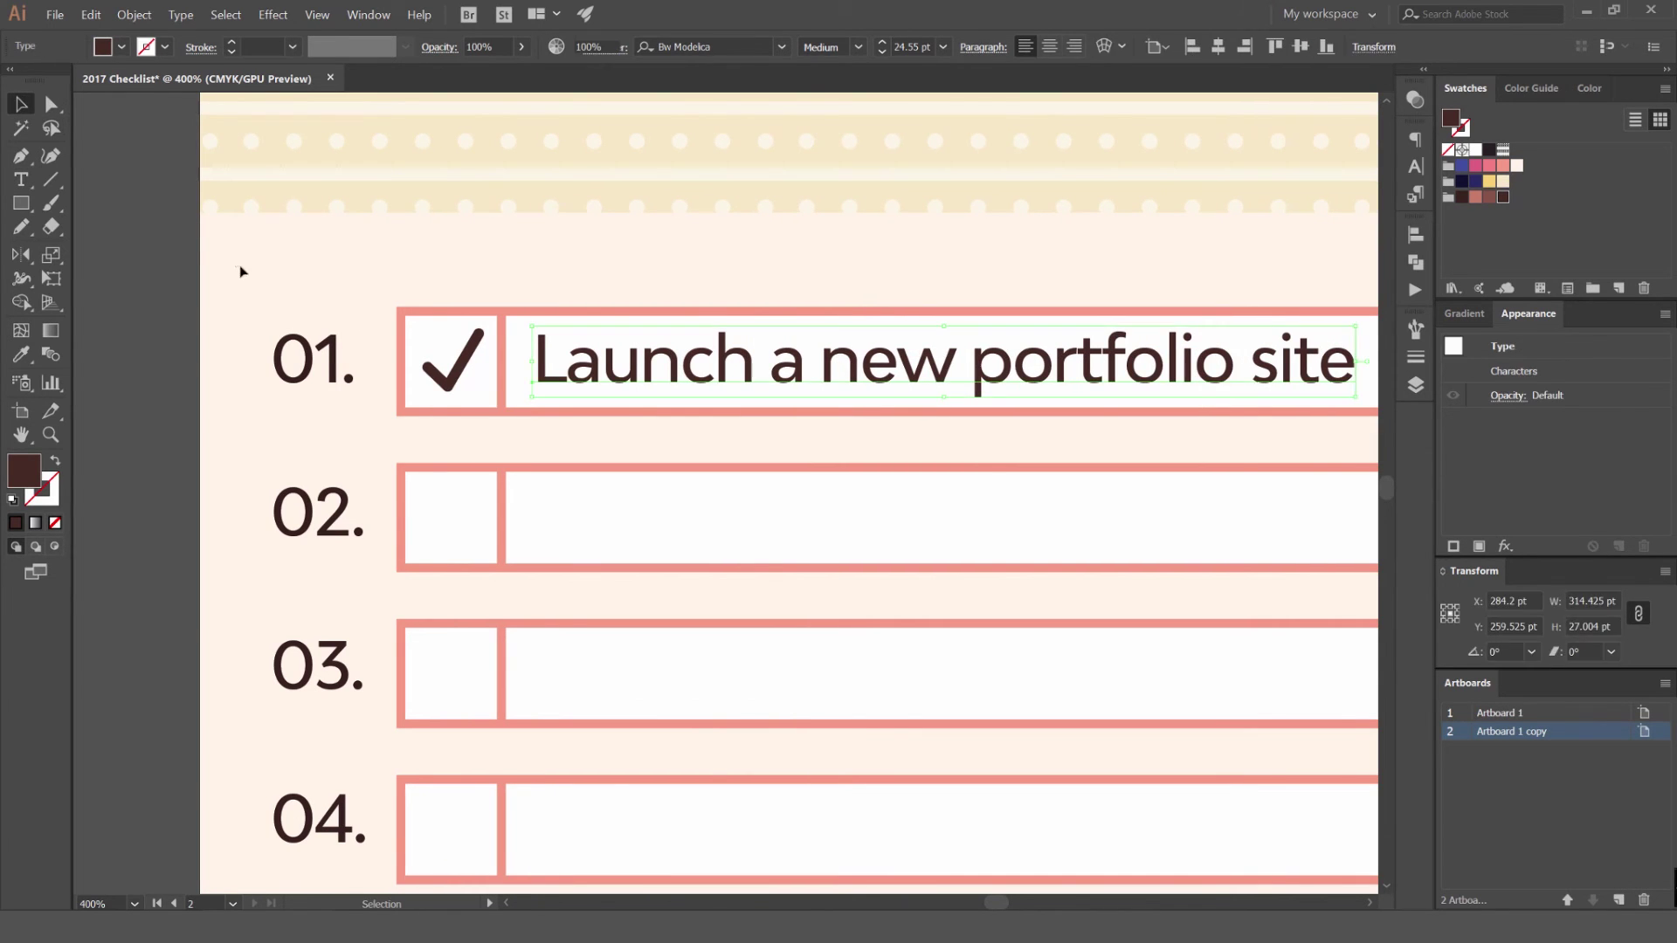
{"action": "left_click", "coordinate": [244, 270]}
Set the row 01 goal text to the Bold font style.
{"action": "scroll", "coordinate": [276, 289], "scroll_direction": "down", "scroll_amount": 2}
{"action": "scroll", "coordinate": [500, 302], "scroll_direction": "up", "scroll_amount": 1}
{"action": "left_click_drag", "start_coordinate": [480, 304], "coordinate": [582, 271]}
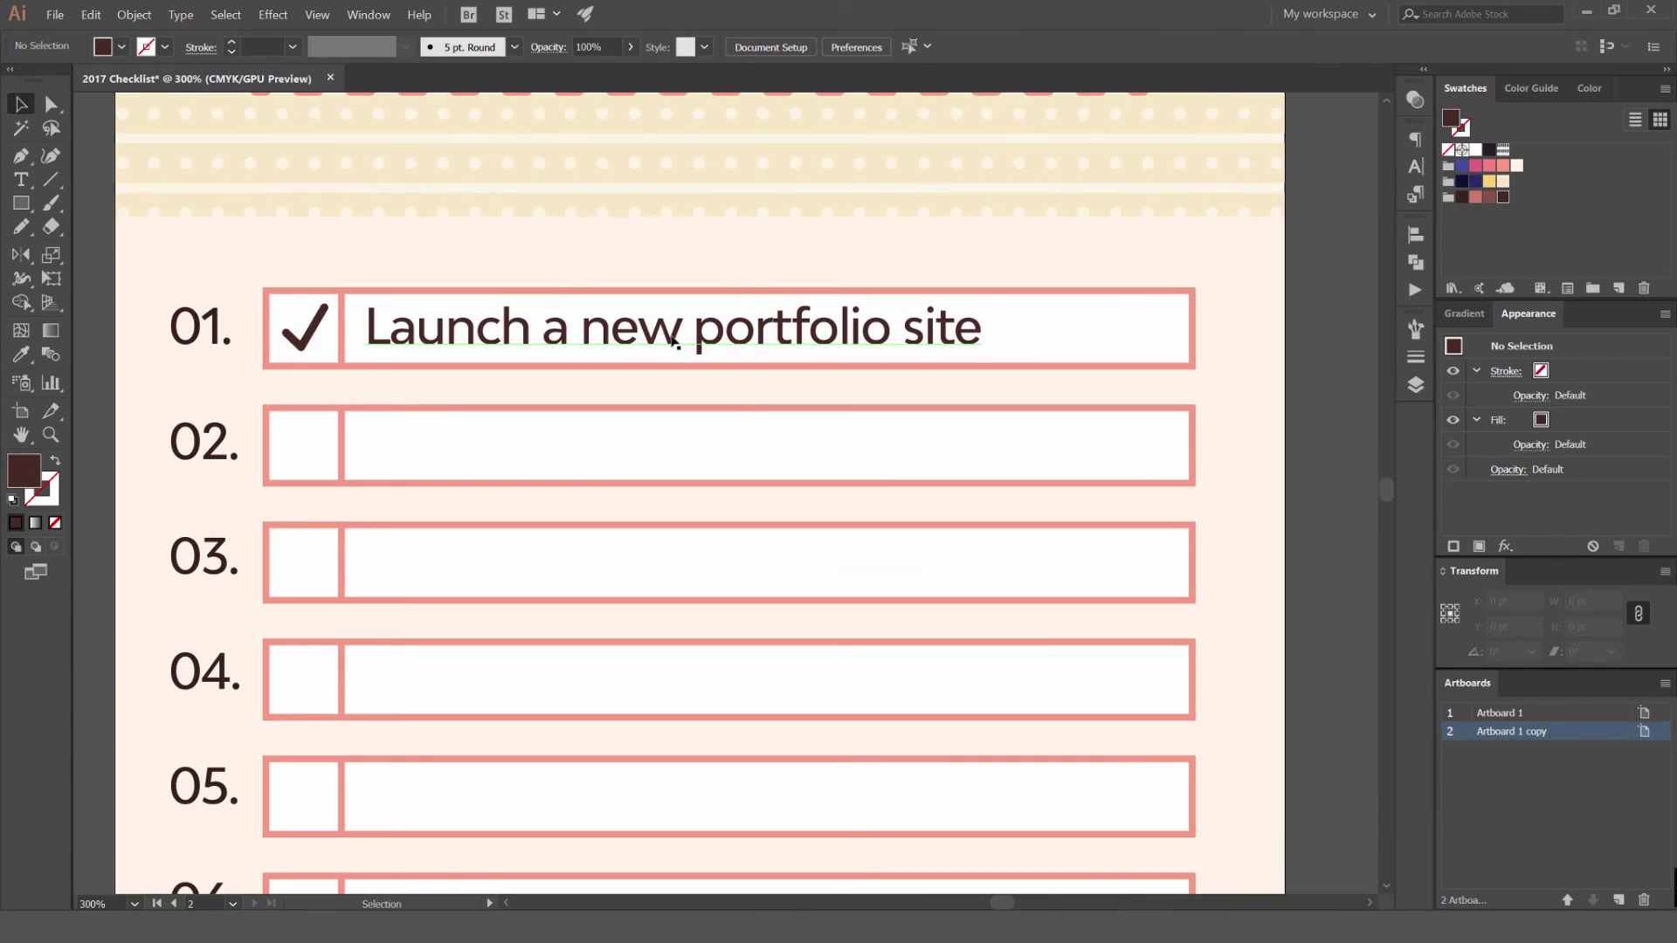
{"action": "left_click", "coordinate": [675, 338]}
{"action": "scroll", "coordinate": [845, 50], "scroll_direction": "down", "scroll_amount": 3}
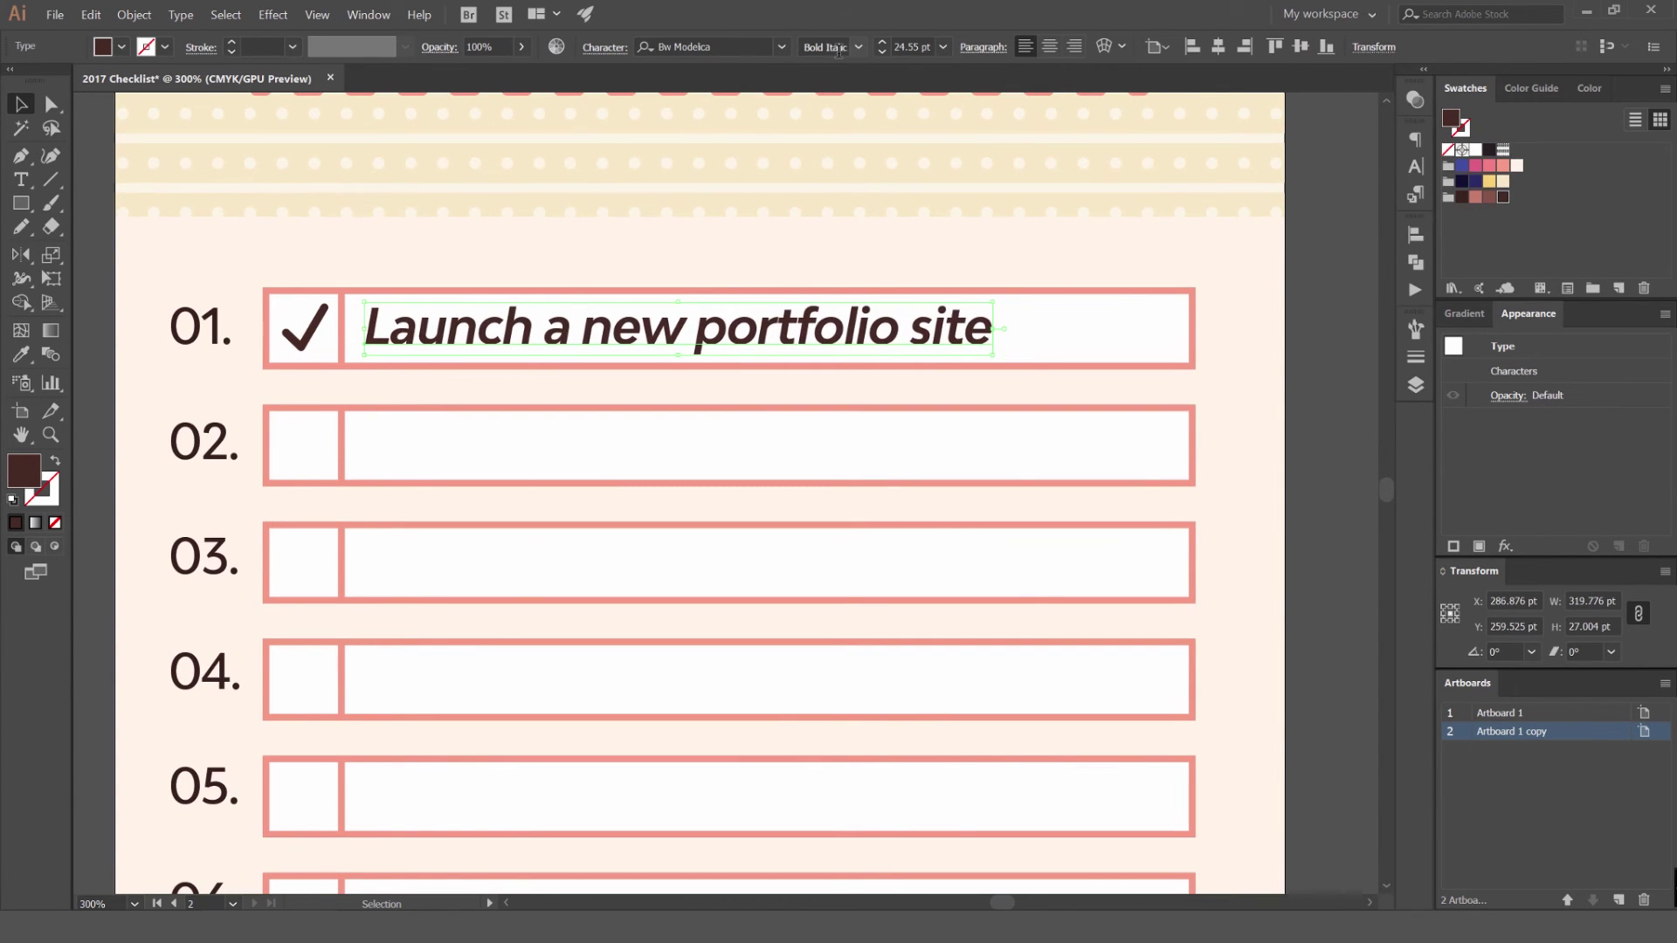
{"action": "scroll", "coordinate": [838, 51], "scroll_direction": "down", "scroll_amount": 1}
{"action": "scroll", "coordinate": [824, 50], "scroll_direction": "up", "scroll_amount": 2}
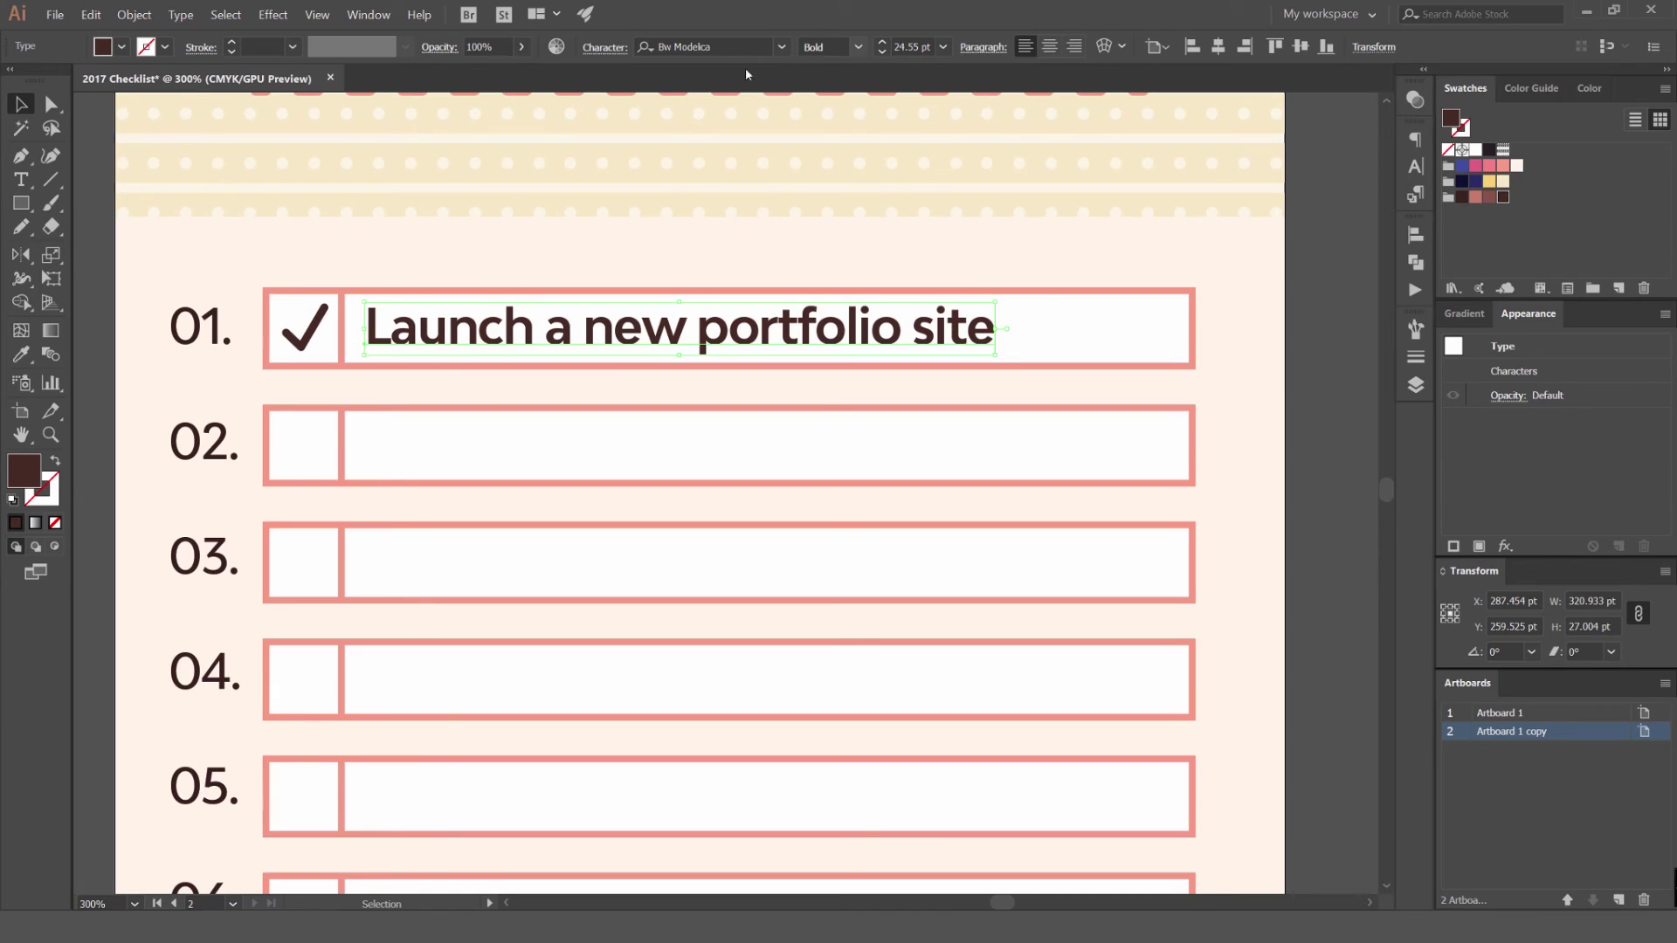
{"action": "scroll", "coordinate": [627, 334], "scroll_direction": "up", "scroll_amount": 2}
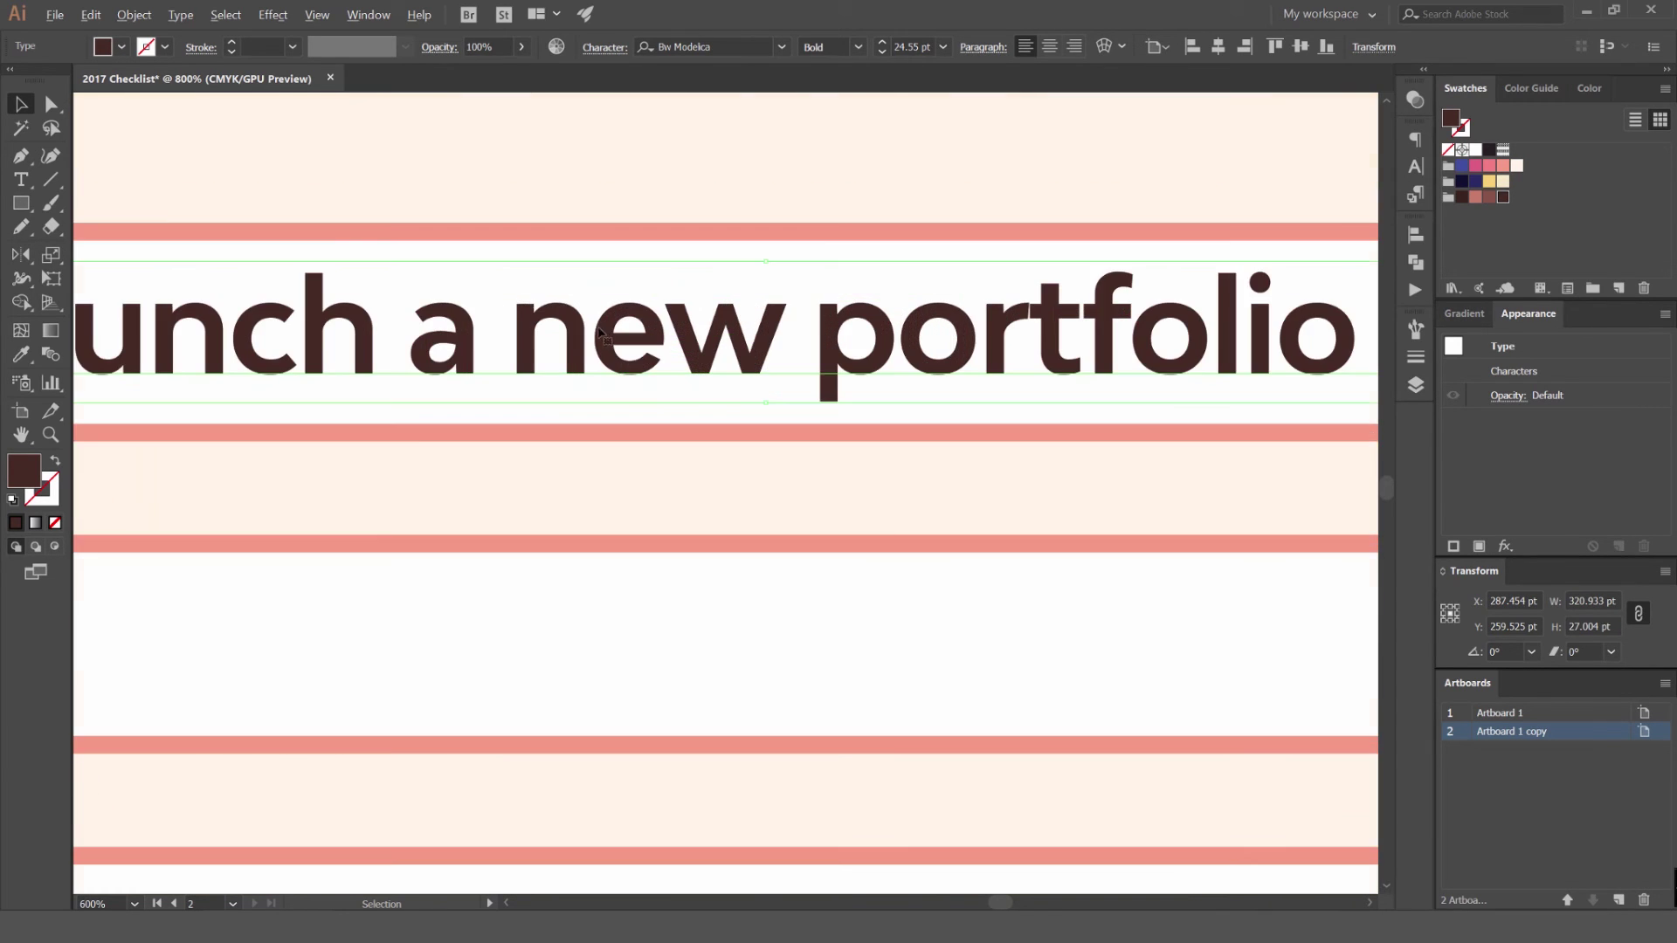
{"action": "scroll", "coordinate": [576, 329], "scroll_direction": "down", "scroll_amount": 2}
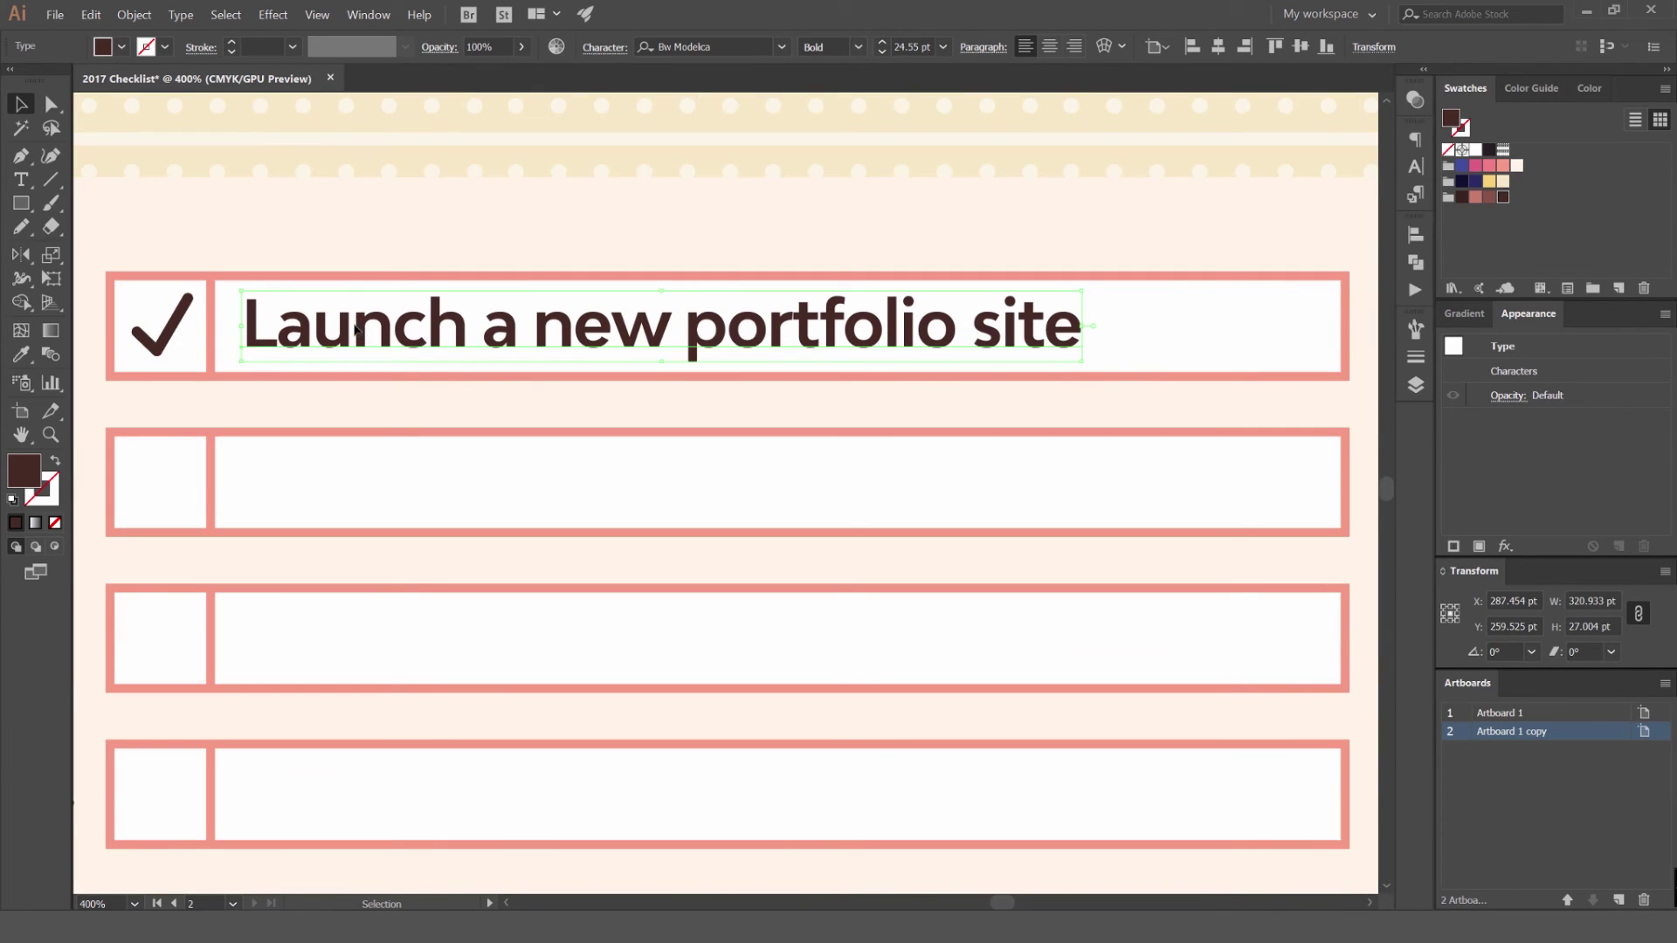
Try the row 01 goal text in UPPERCASE.
{"action": "left_click", "coordinate": [191, 16]}
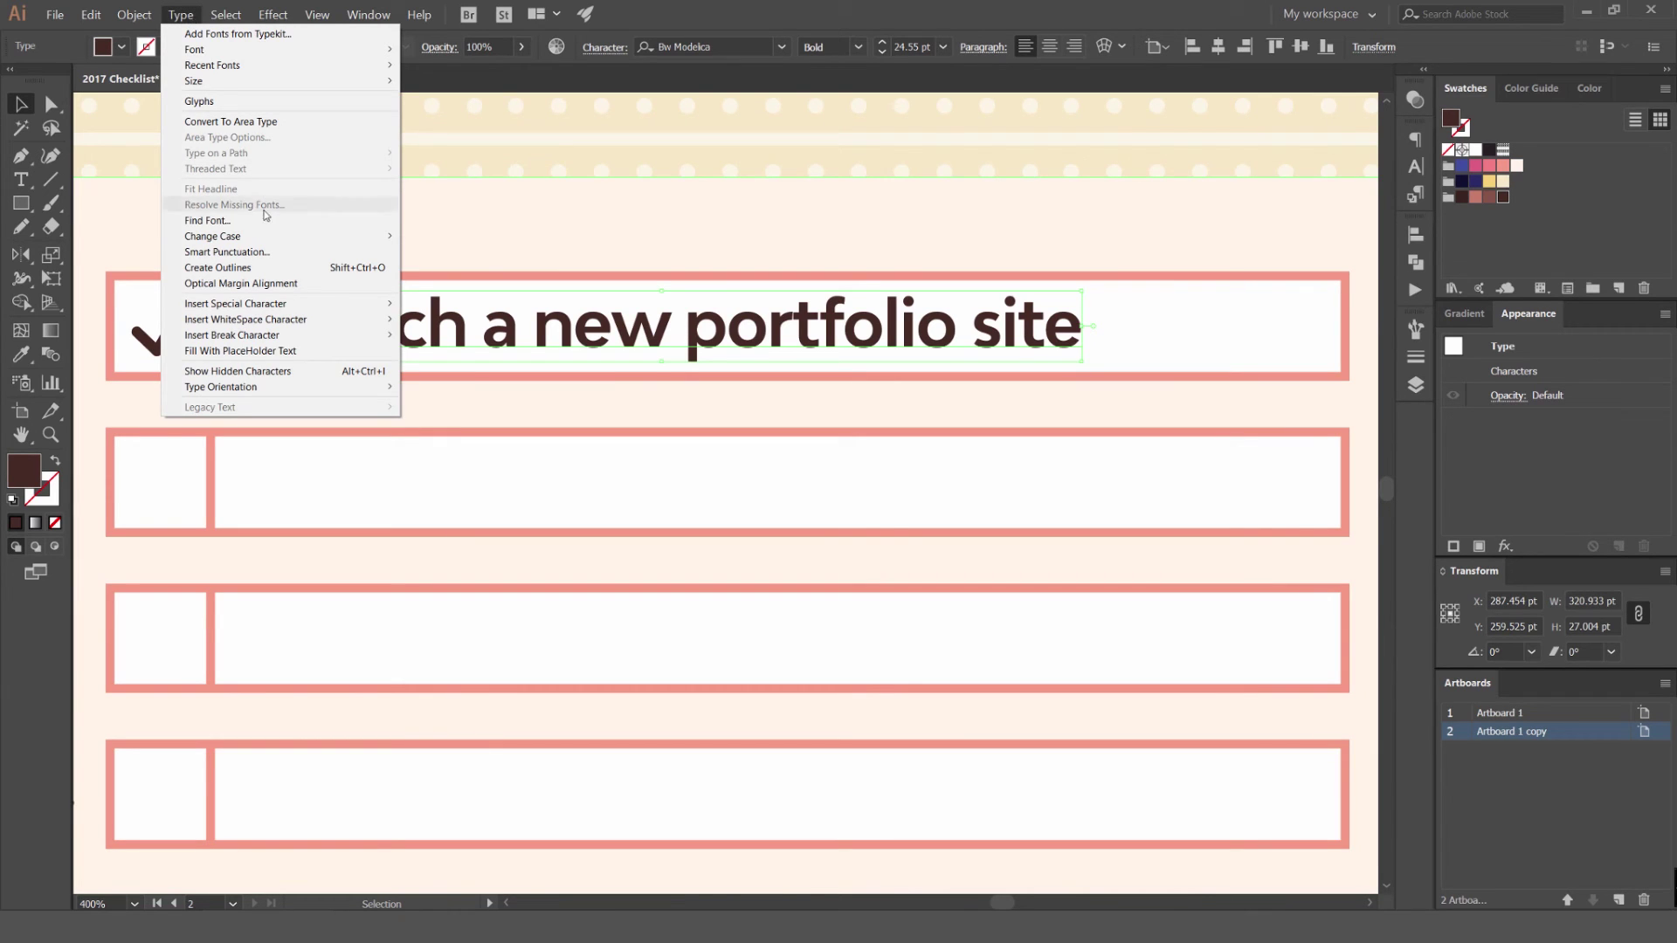
{"action": "mouse_move", "coordinate": [262, 236]}
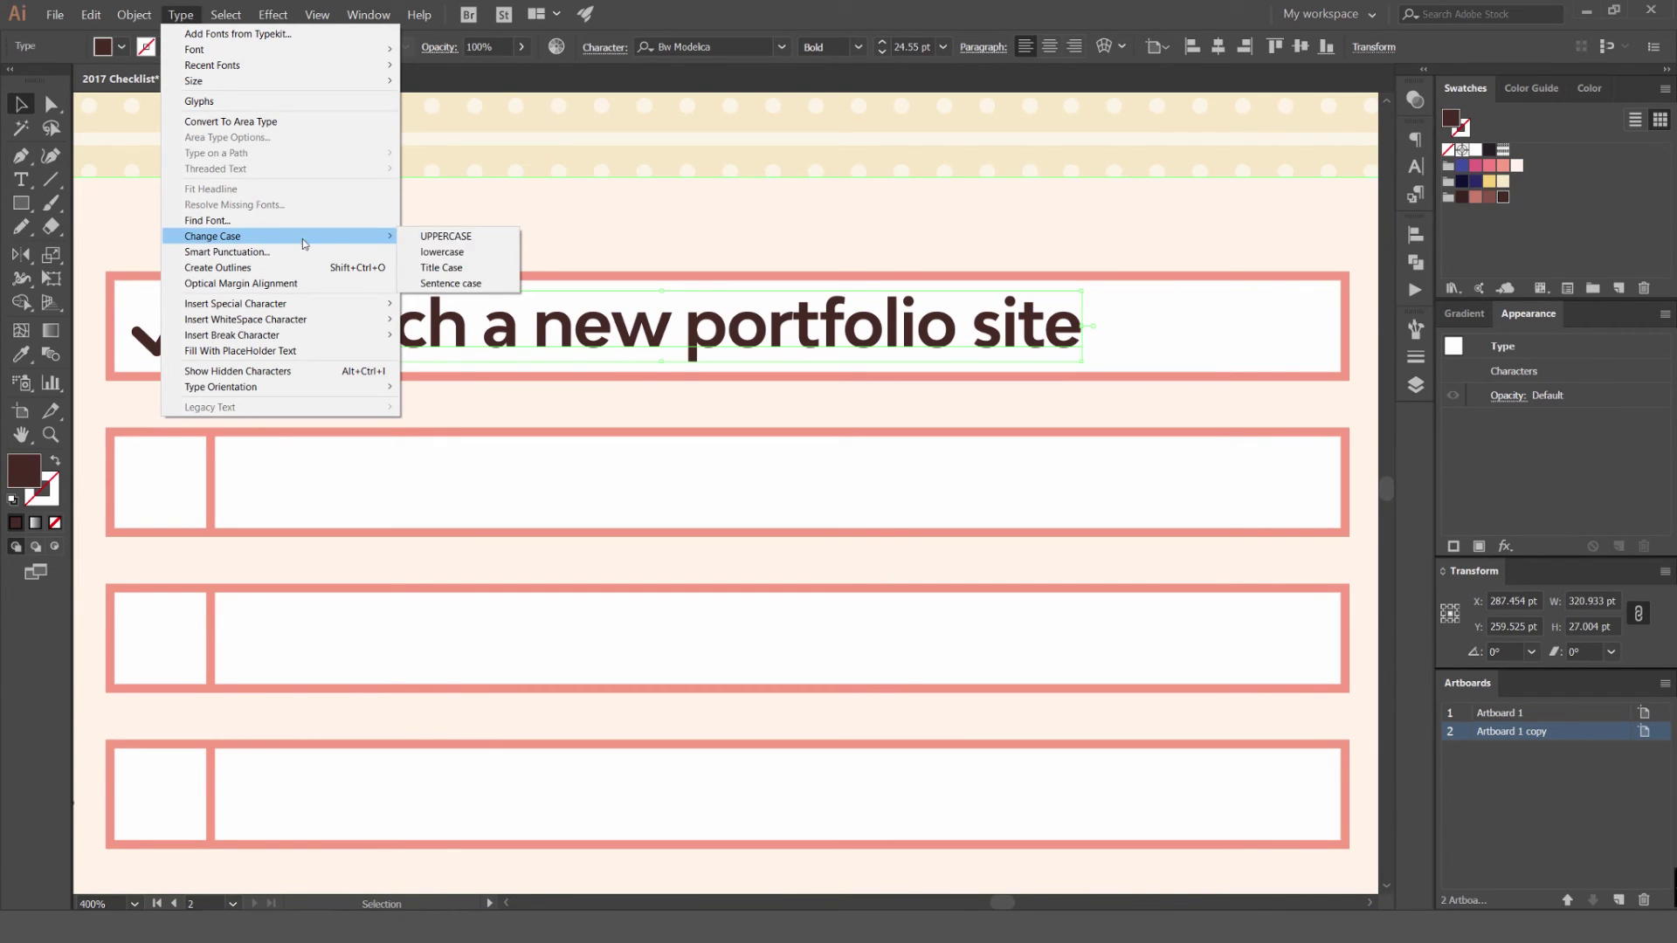
{"action": "left_click", "coordinate": [460, 236]}
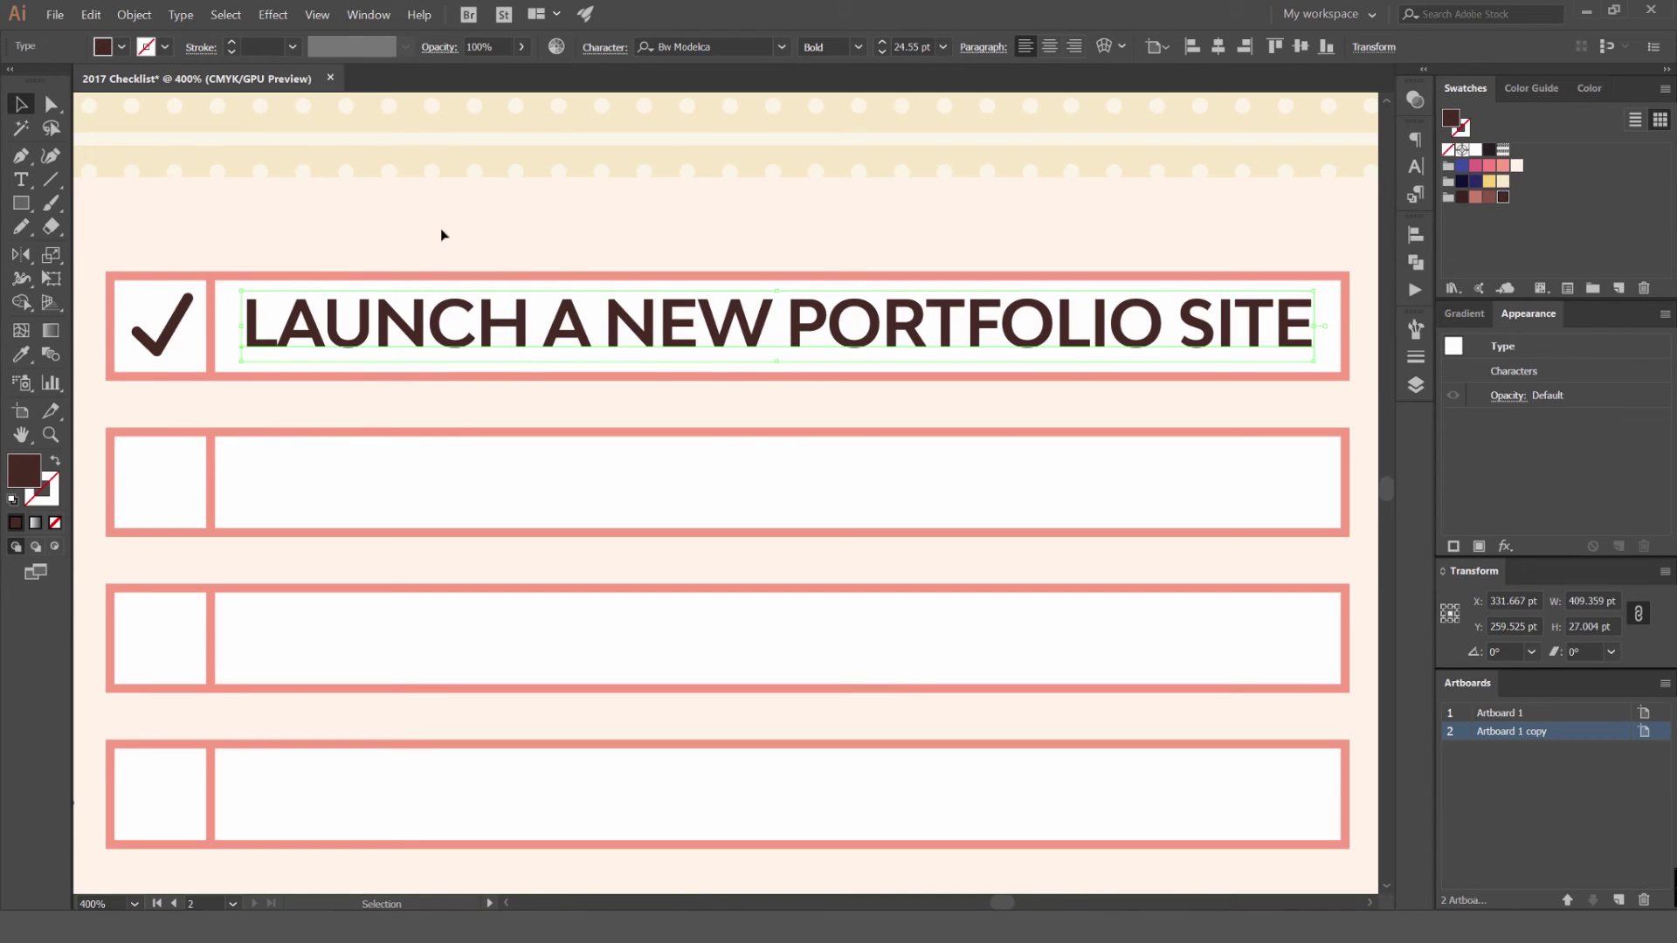
Change the case of the row 01 goal text to Title Case.
{"action": "left_click", "coordinate": [181, 15]}
{"action": "mouse_move", "coordinate": [262, 235]}
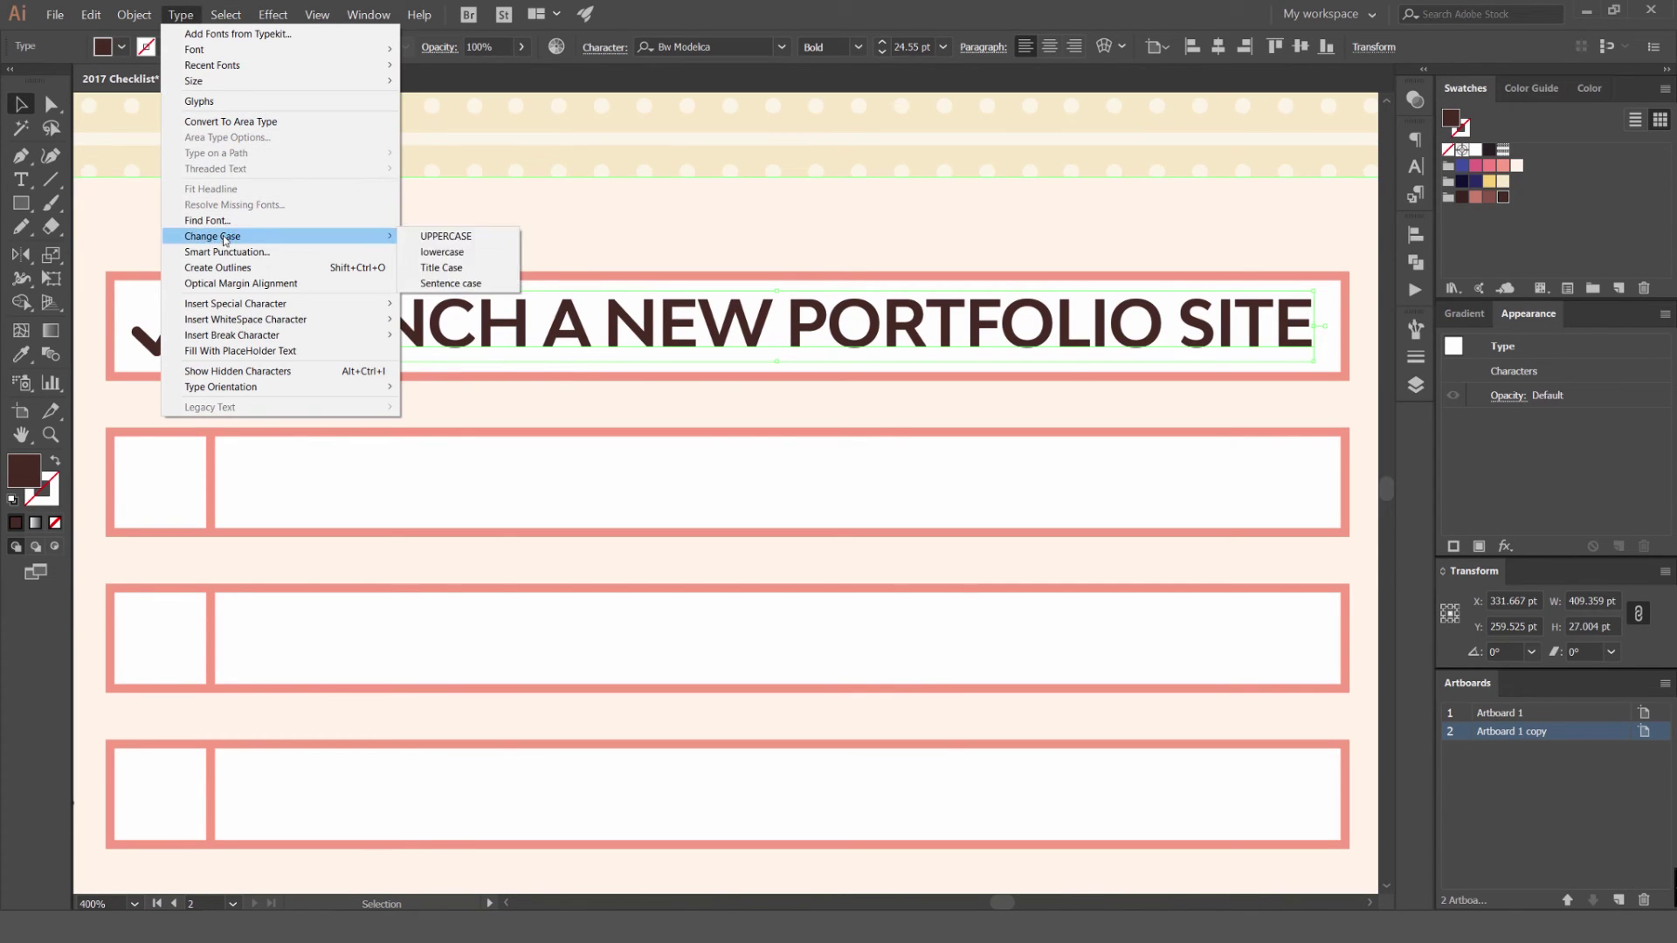
{"action": "left_click", "coordinate": [441, 268]}
{"action": "scroll", "coordinate": [441, 333], "scroll_direction": "up", "scroll_amount": 3}
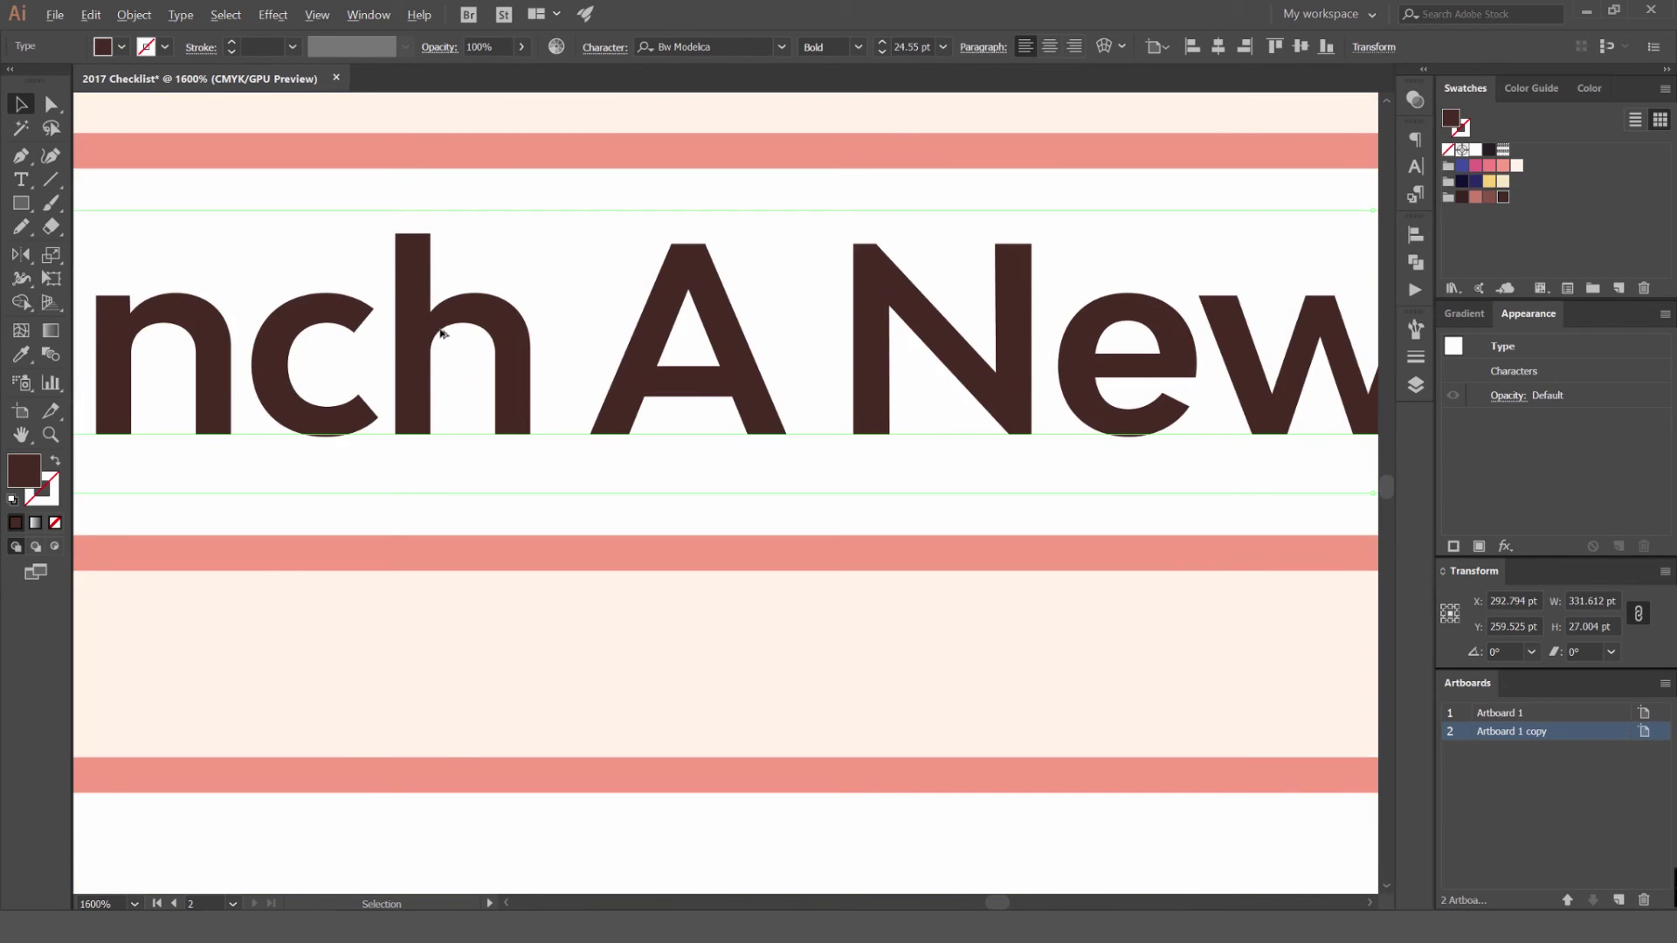
{"action": "scroll", "coordinate": [771, 292], "scroll_direction": "down", "scroll_amount": 7}
{"action": "left_click", "coordinate": [922, 303]}
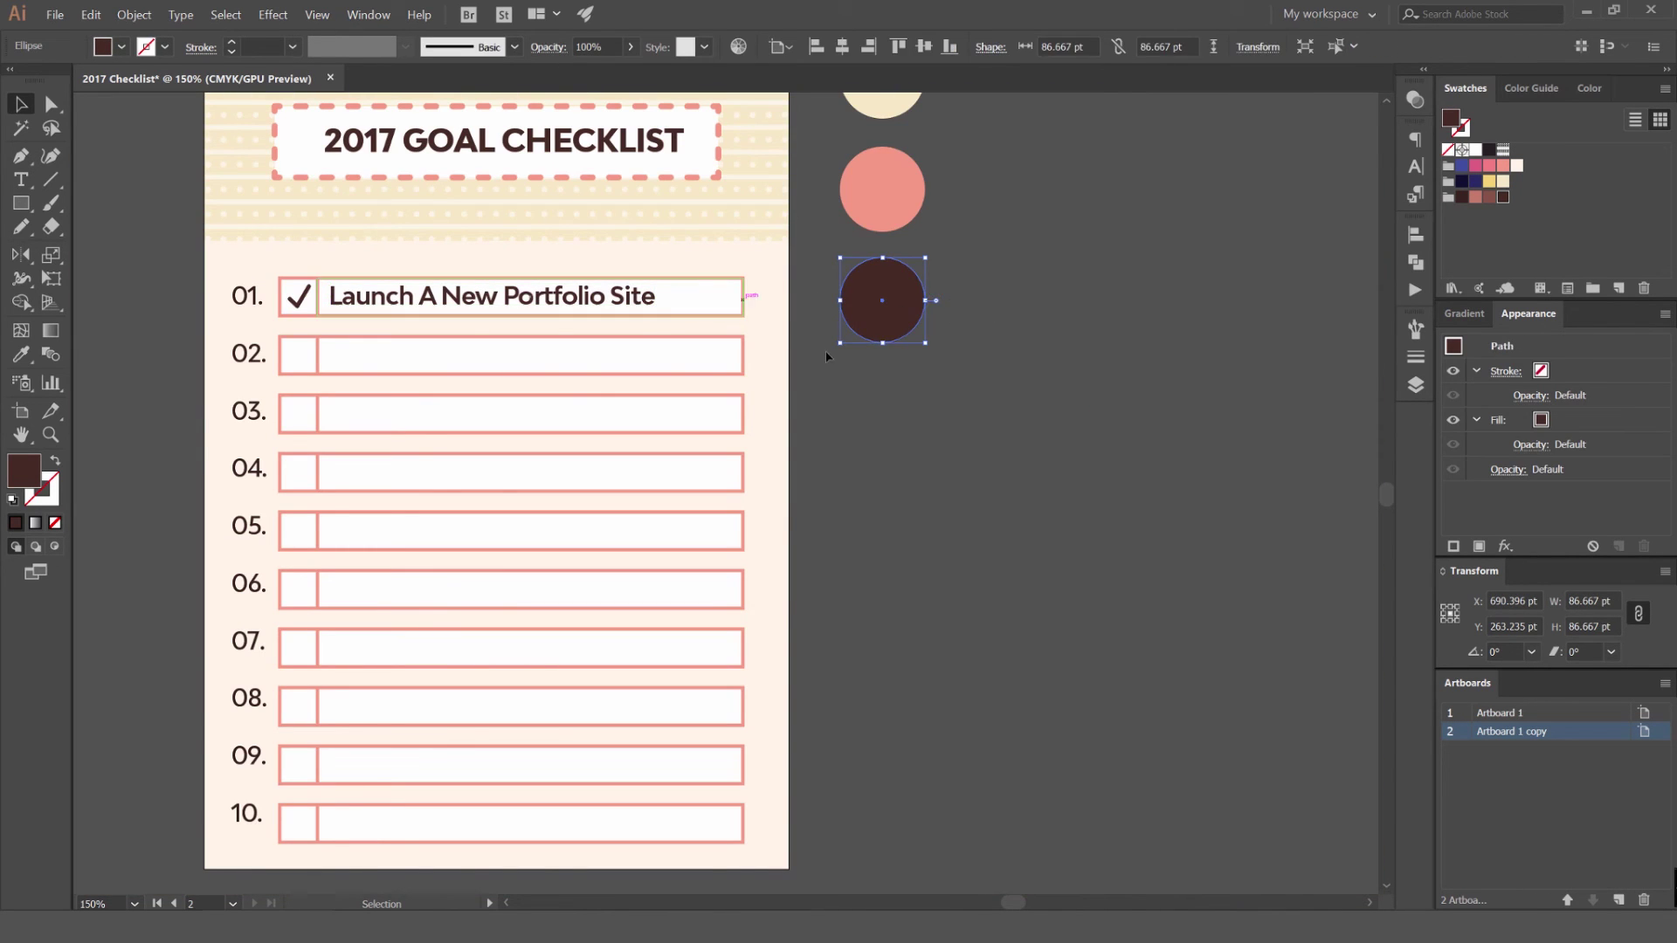
{"action": "left_click", "coordinate": [826, 354]}
Reduce the row 01 goal text to 20.55 pt and widen its letter spacing slightly.
{"action": "scroll", "coordinate": [402, 297], "scroll_direction": "up", "scroll_amount": 4}
{"action": "left_click_drag", "start_coordinate": [371, 301], "coordinate": [586, 257]}
{"action": "left_click", "coordinate": [723, 294]}
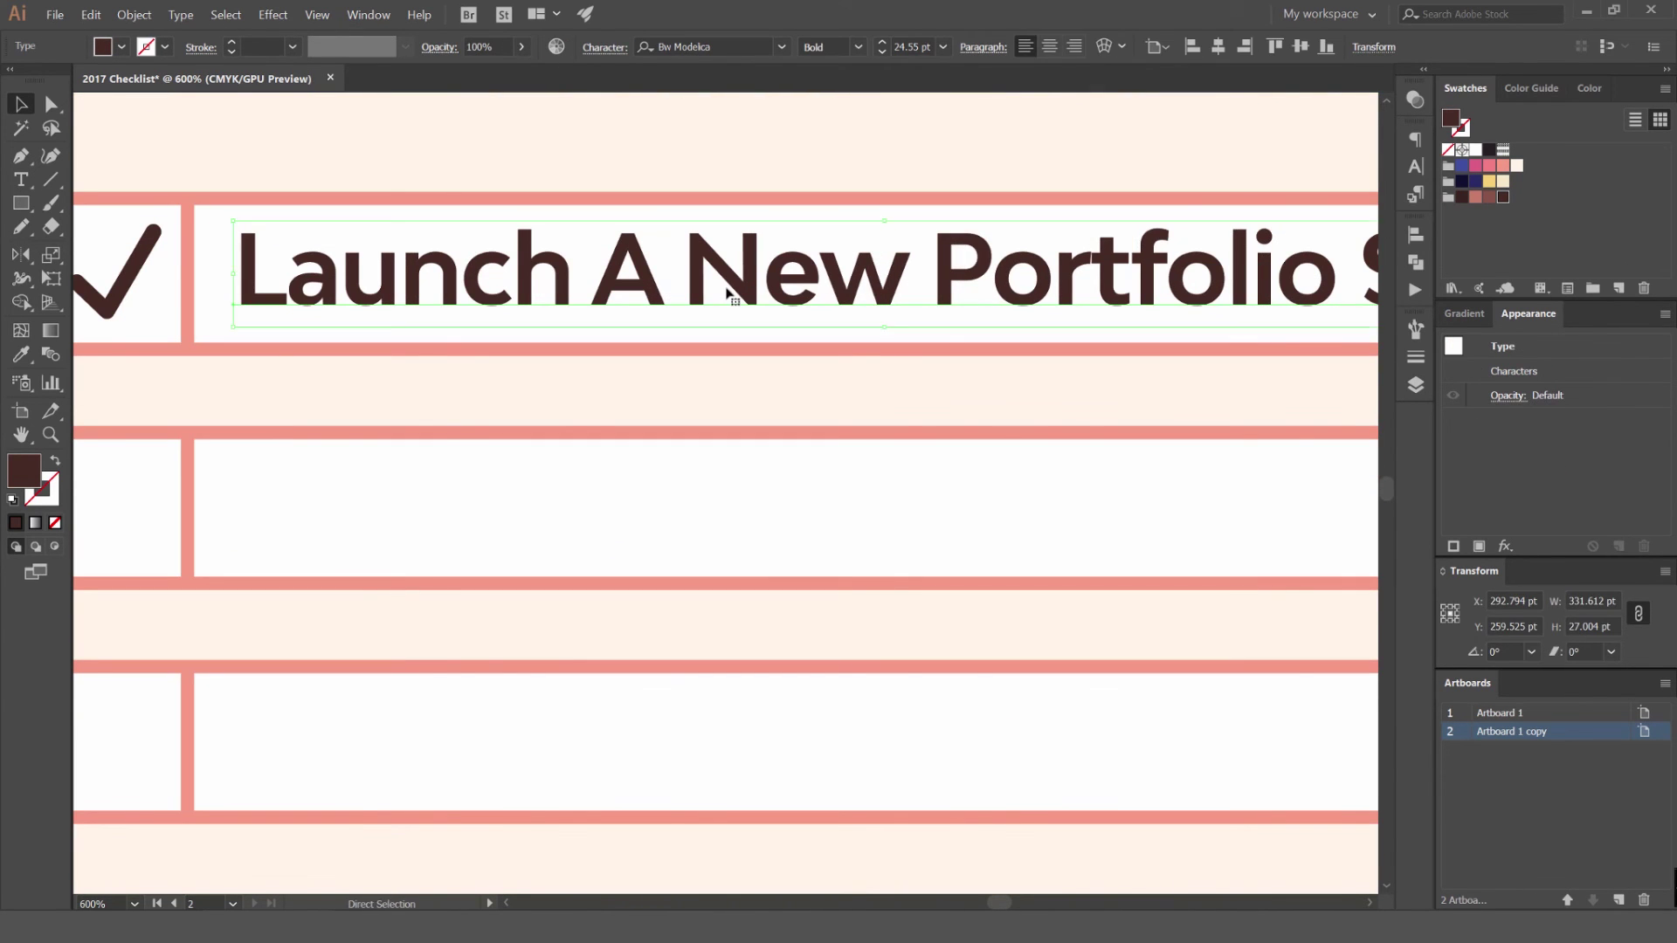
{"action": "key", "text": "ctrl+shift+comma"}
{"action": "key", "text": "ctrl+shift+comma"}
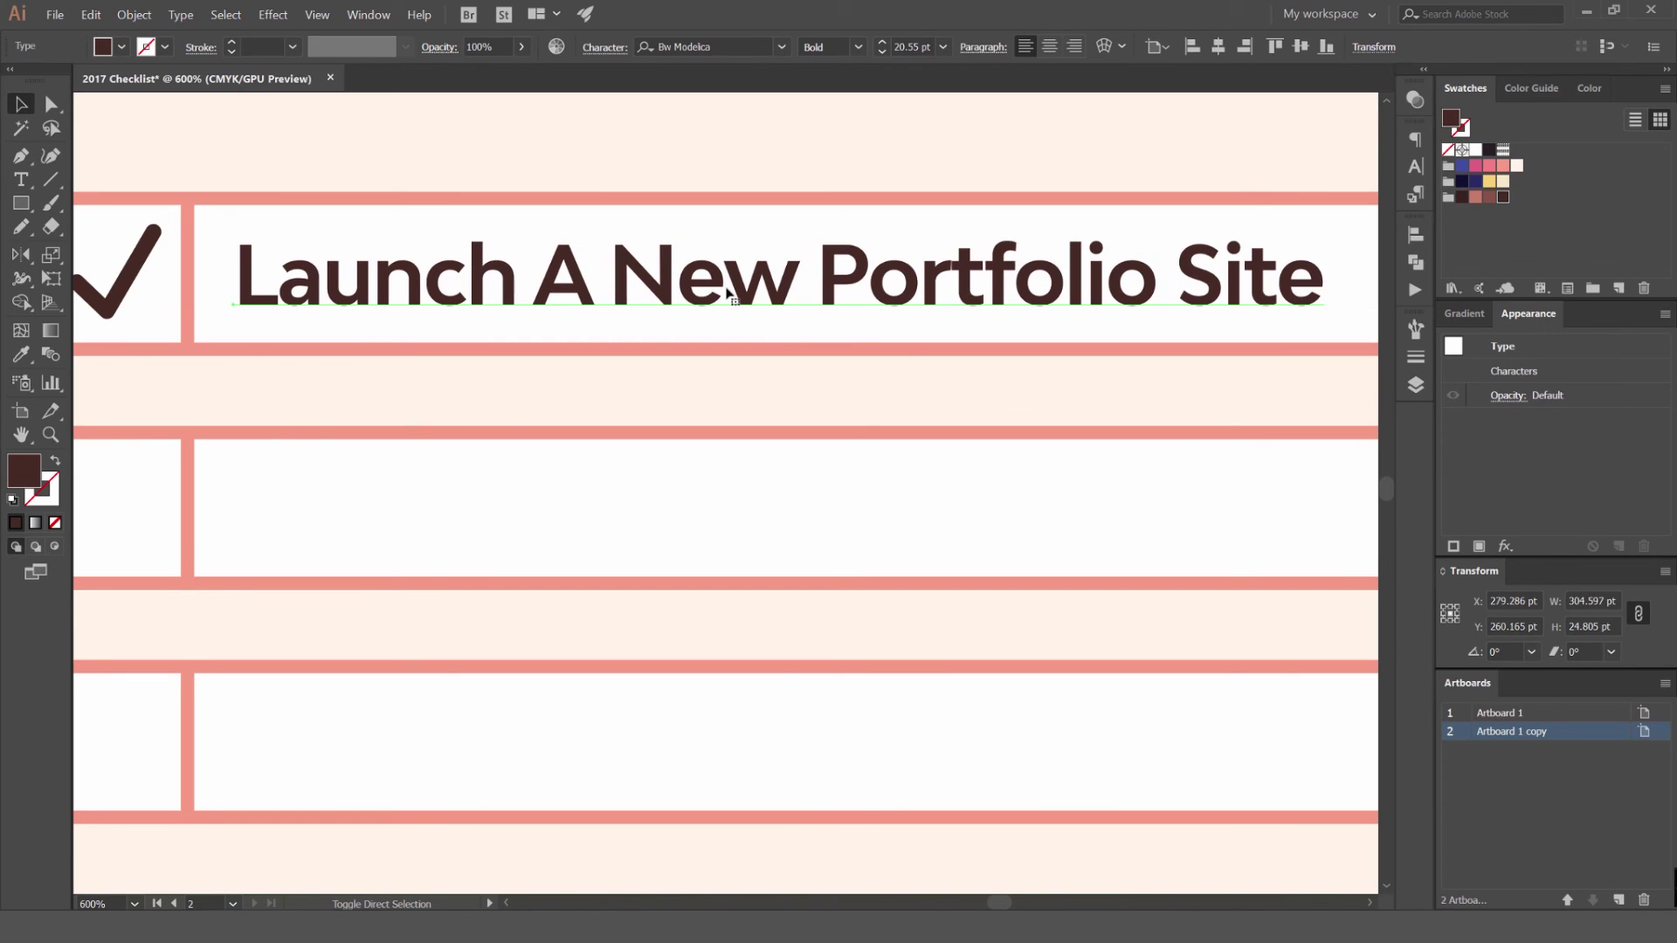
{"action": "key", "text": "alt+Right"}
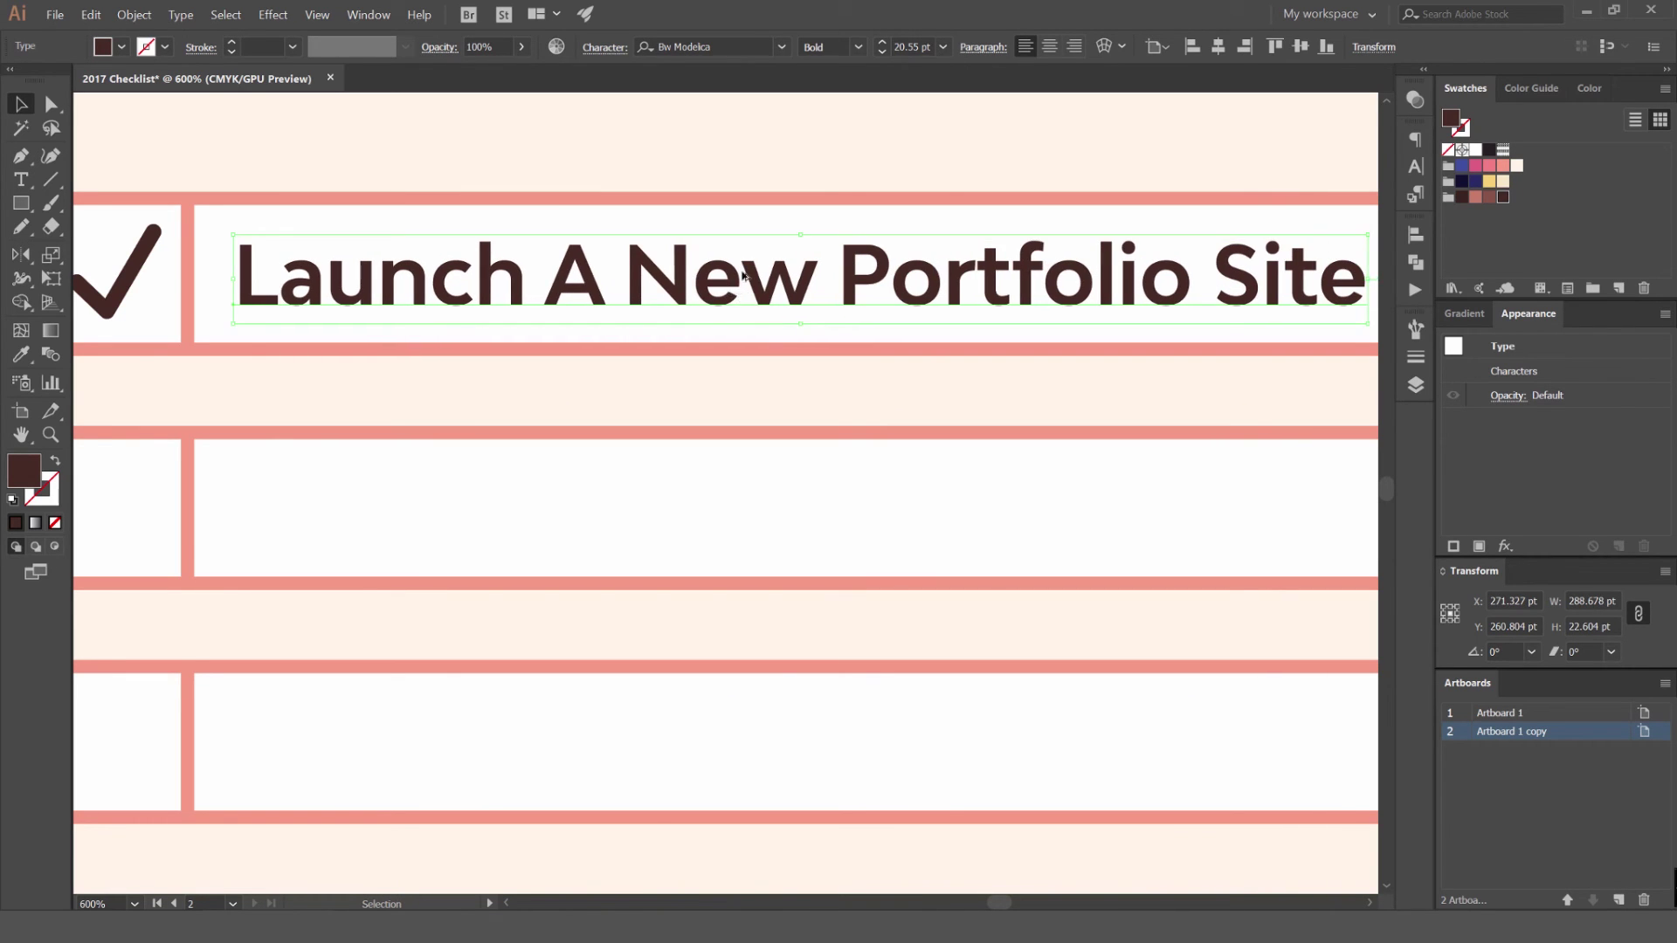
{"action": "key", "text": "ctrl+minus"}
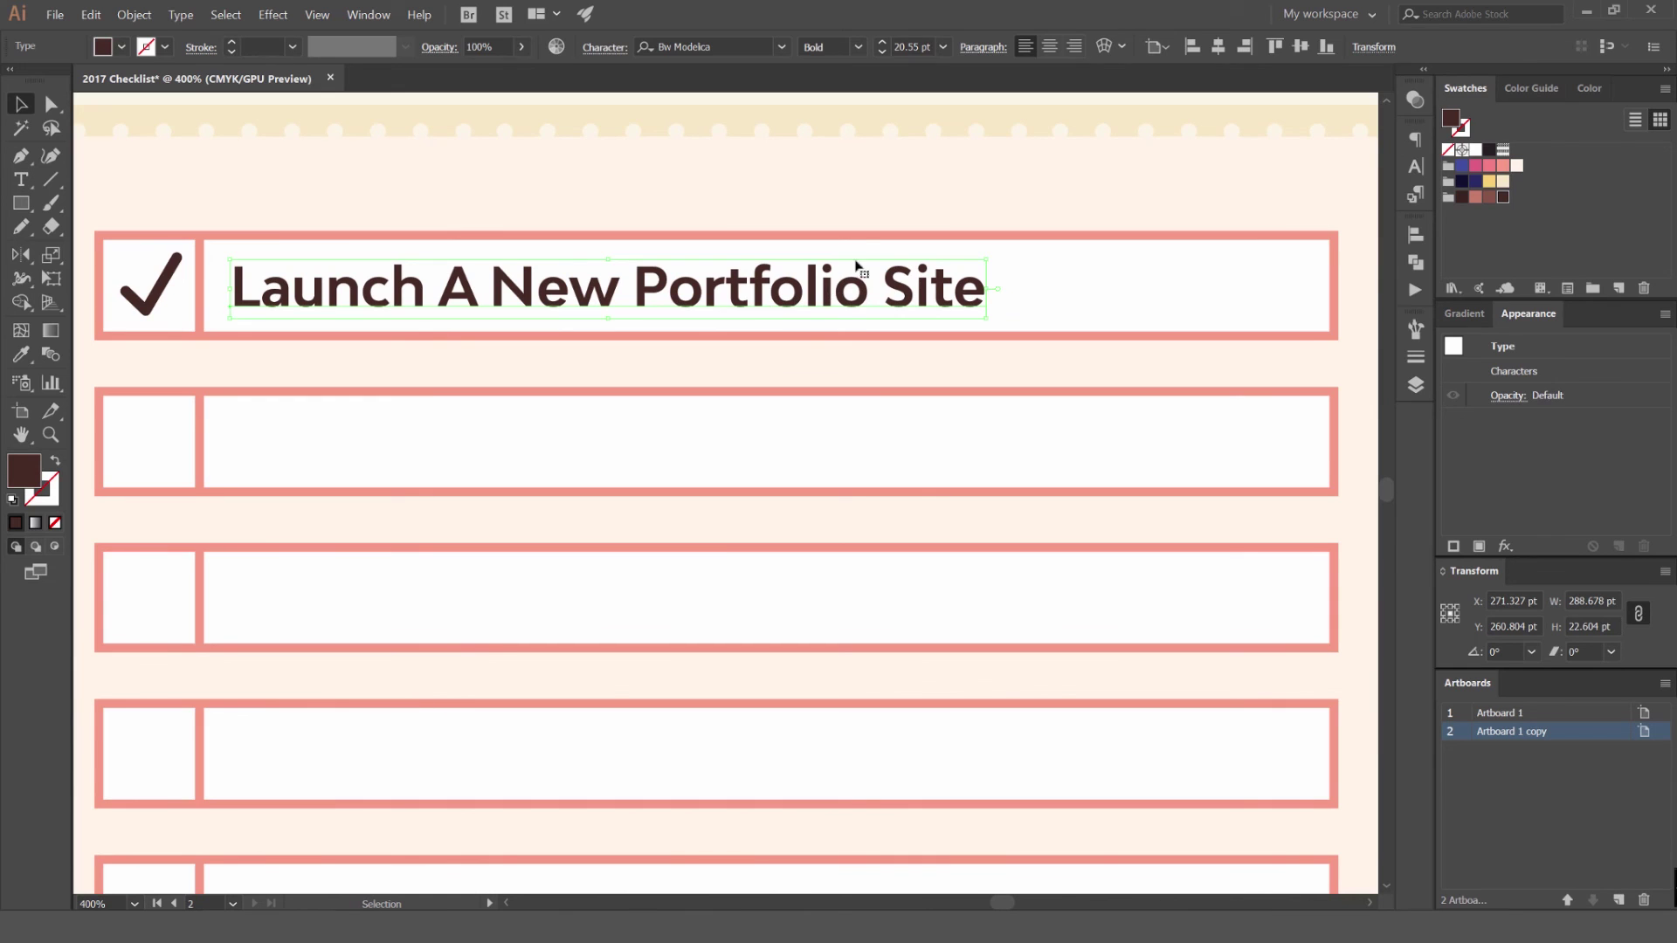
{"action": "left_click", "coordinate": [860, 194]}
Duplicate the row 01 goal text straight down by about 58.5 pt into row 02, and repeat the duplication for rows 03 and 04.
{"action": "key", "text": "ctrl+minus"}
{"action": "key", "text": "ctrl+minus"}
{"action": "key", "text": "ctrl+minus"}
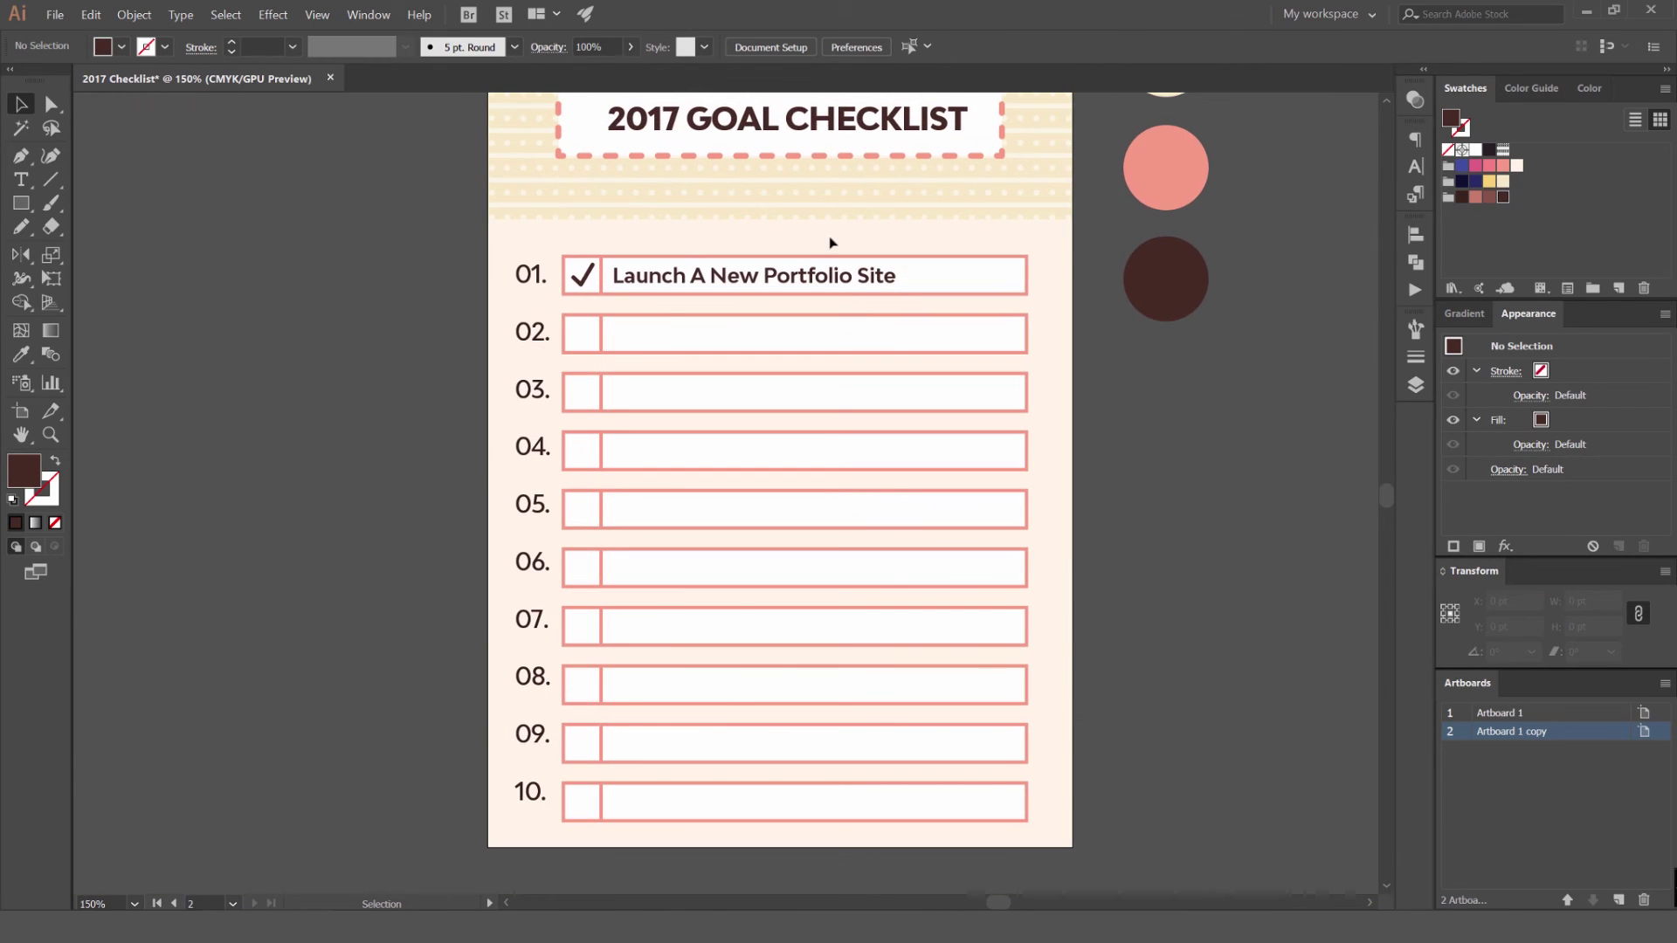
{"action": "scroll", "coordinate": [644, 268], "scroll_direction": "up", "scroll_amount": 2}
{"action": "left_click_drag", "start_coordinate": [773, 300], "coordinate": [793, 406]}
{"action": "scroll", "coordinate": [899, 375], "scroll_direction": "right", "scroll_amount": 2}
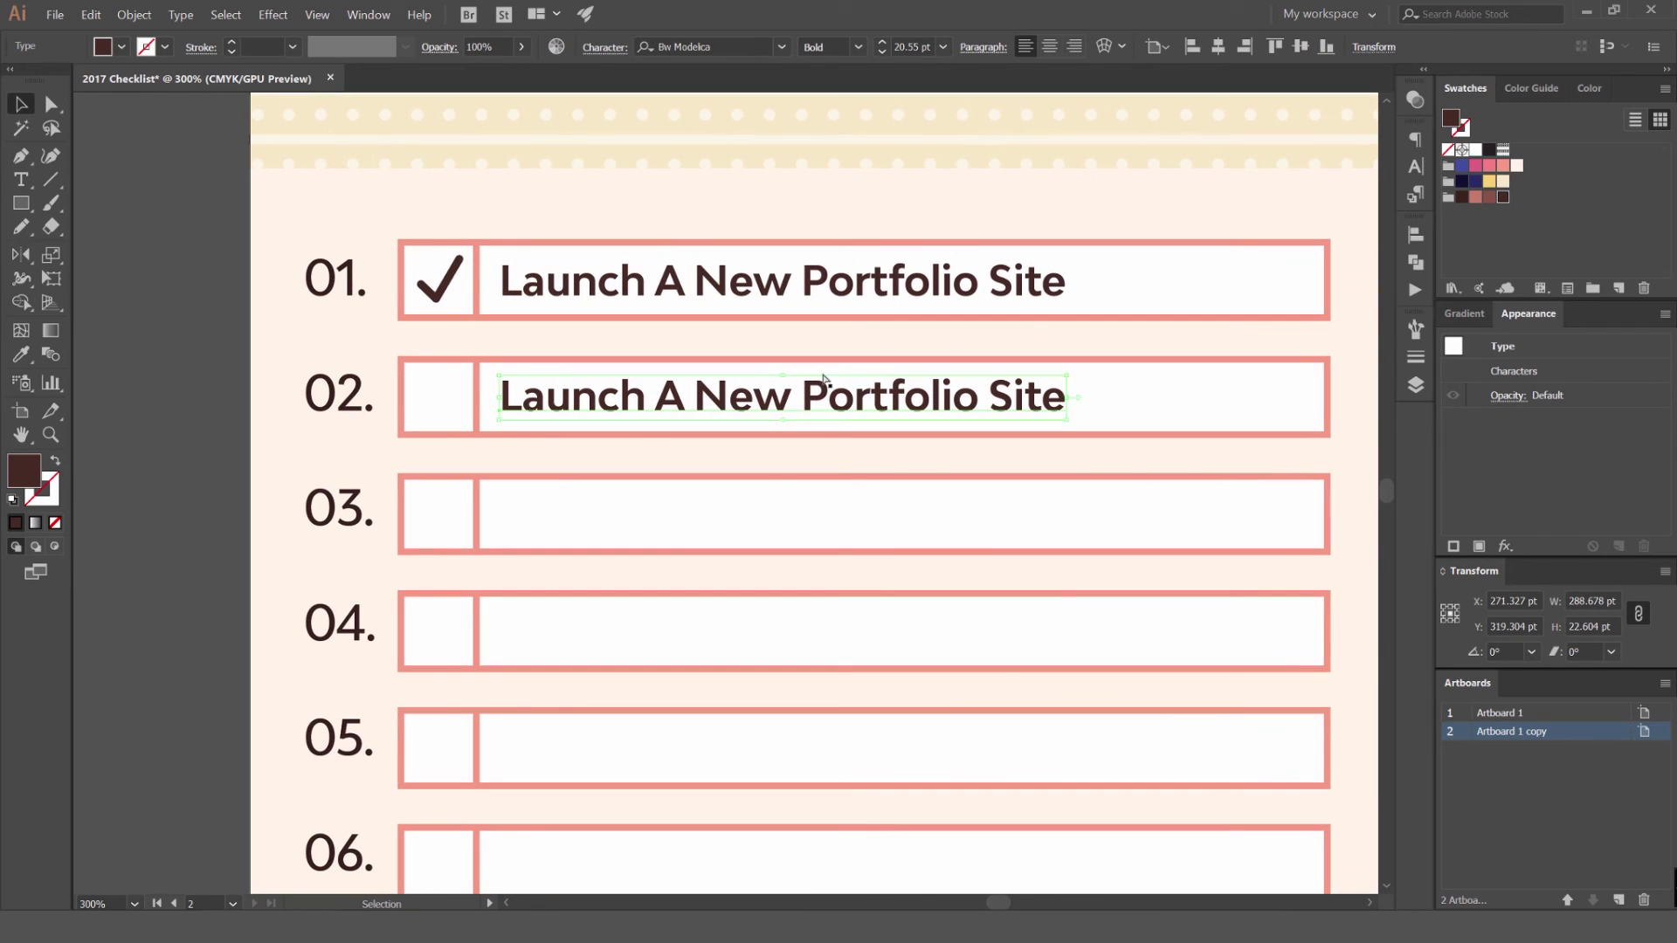
{"action": "key", "text": "ctrl+d"}
{"action": "key", "text": "ctrl+d"}
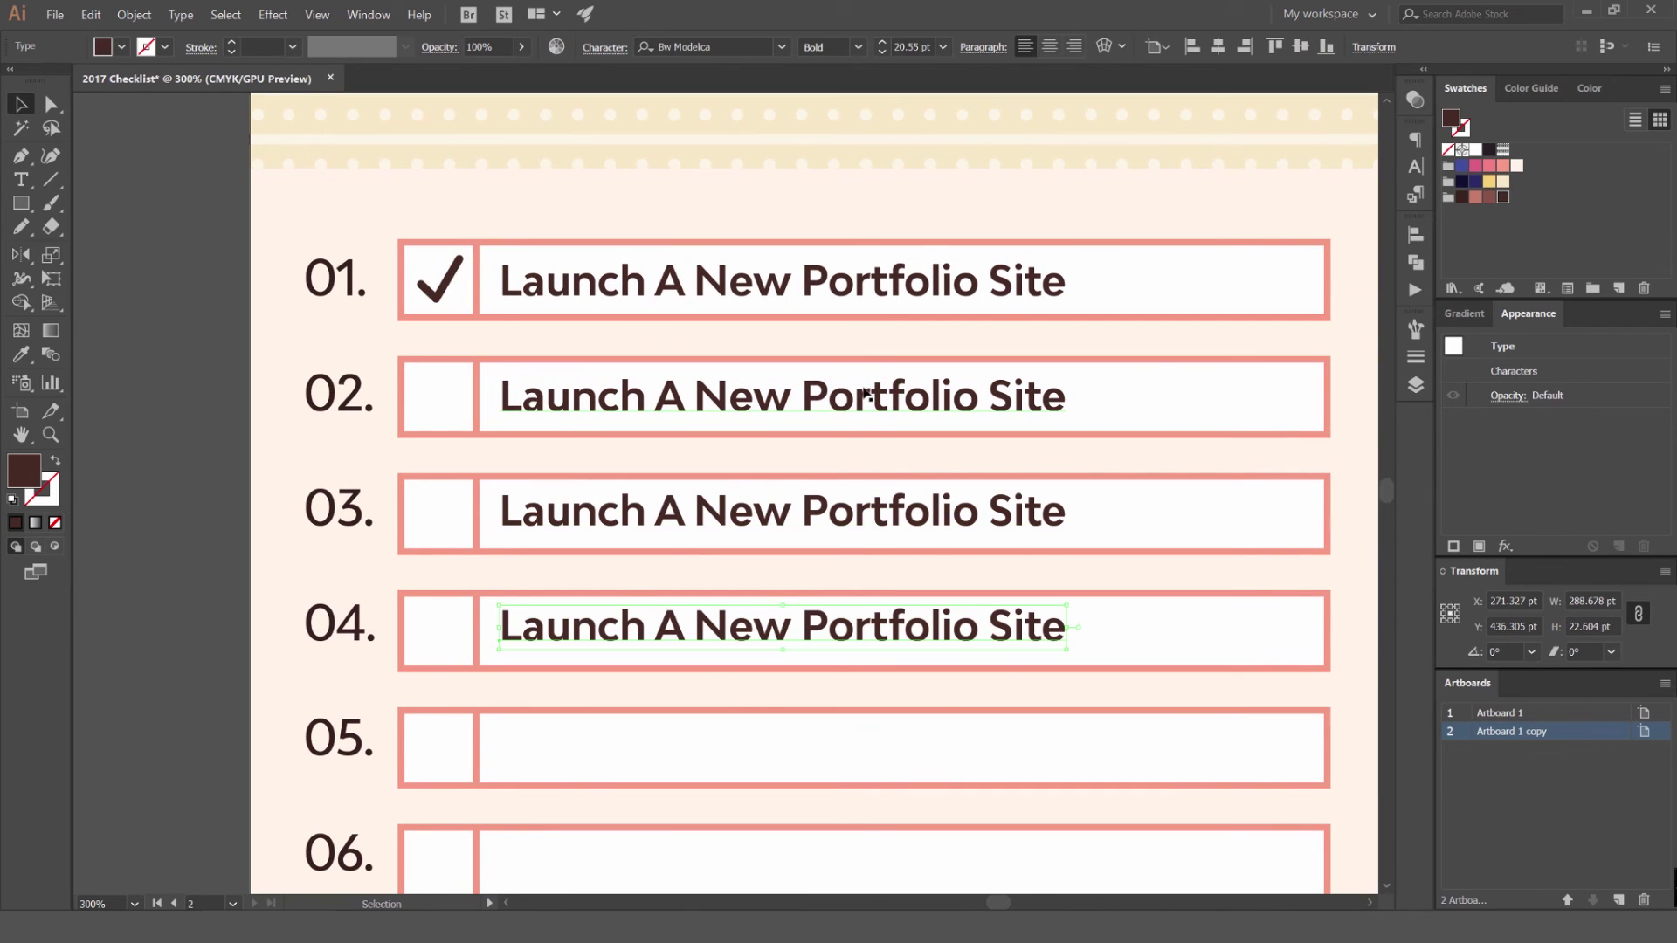
Replace the duplicated goal text in row 02 with "Read 3 New Design Books".
{"action": "key", "text": "t"}
{"action": "left_click", "coordinate": [952, 399]}
{"action": "key", "text": "ctrl+a"}
{"action": "left_click_drag", "start_coordinate": [836, 401], "coordinate": [526, 400]}
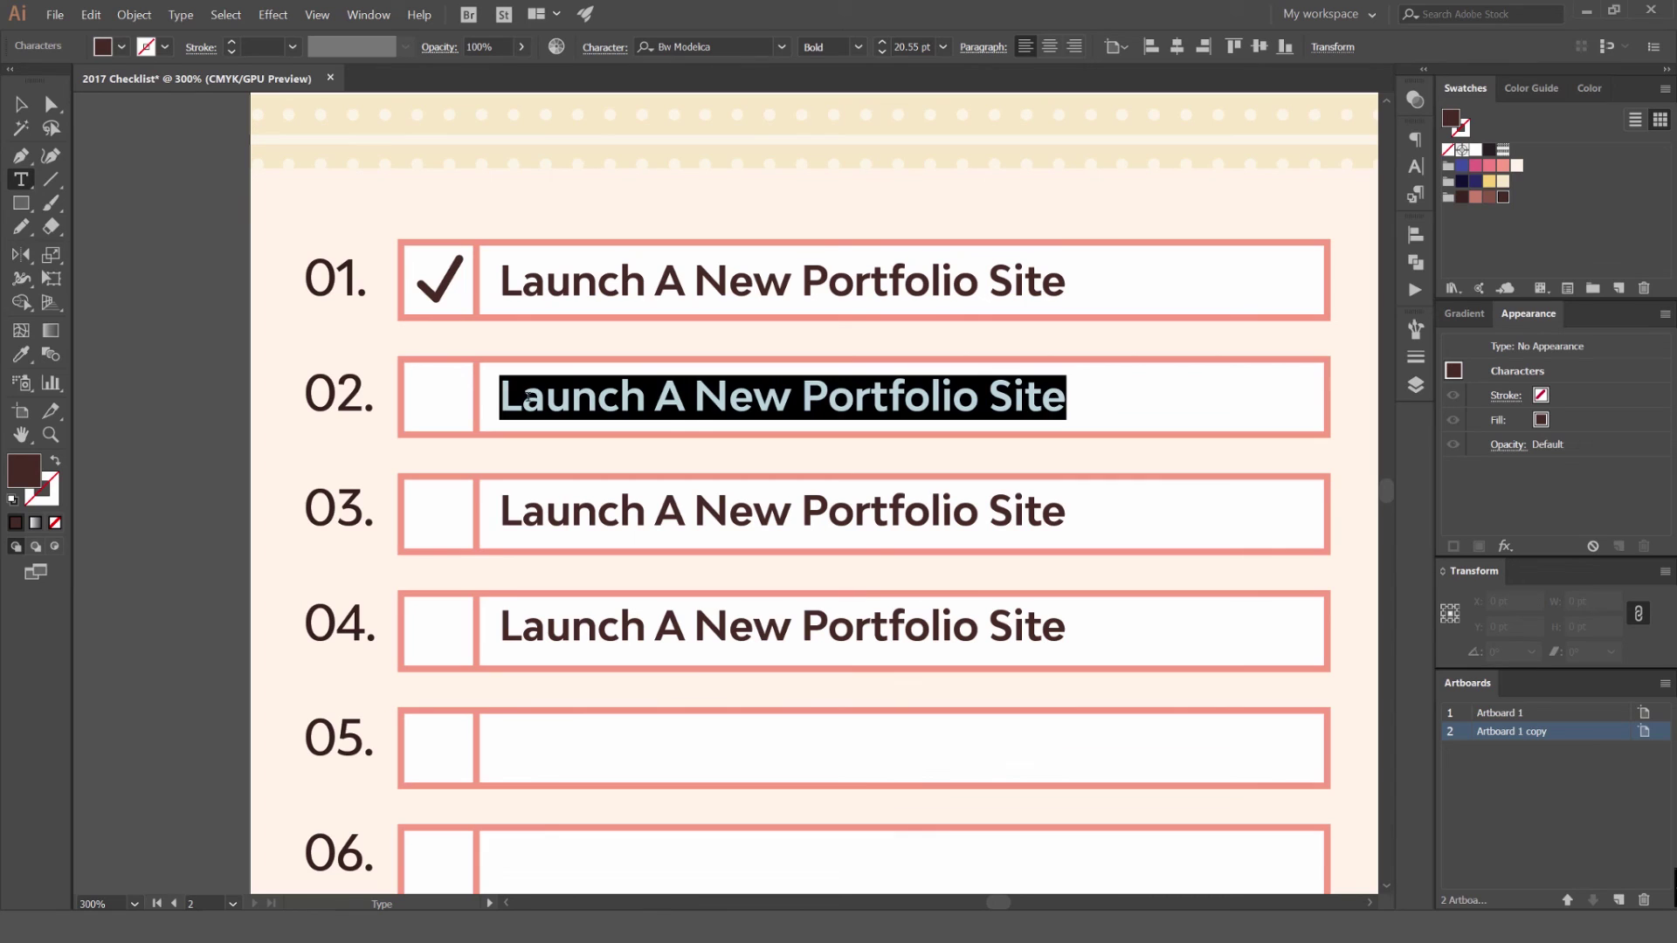
{"action": "type", "text": "BN"}
{"action": "key", "text": "BackSpace"}
{"action": "key", "text": "BackSpace"}
{"action": "type", "text": "Re"}
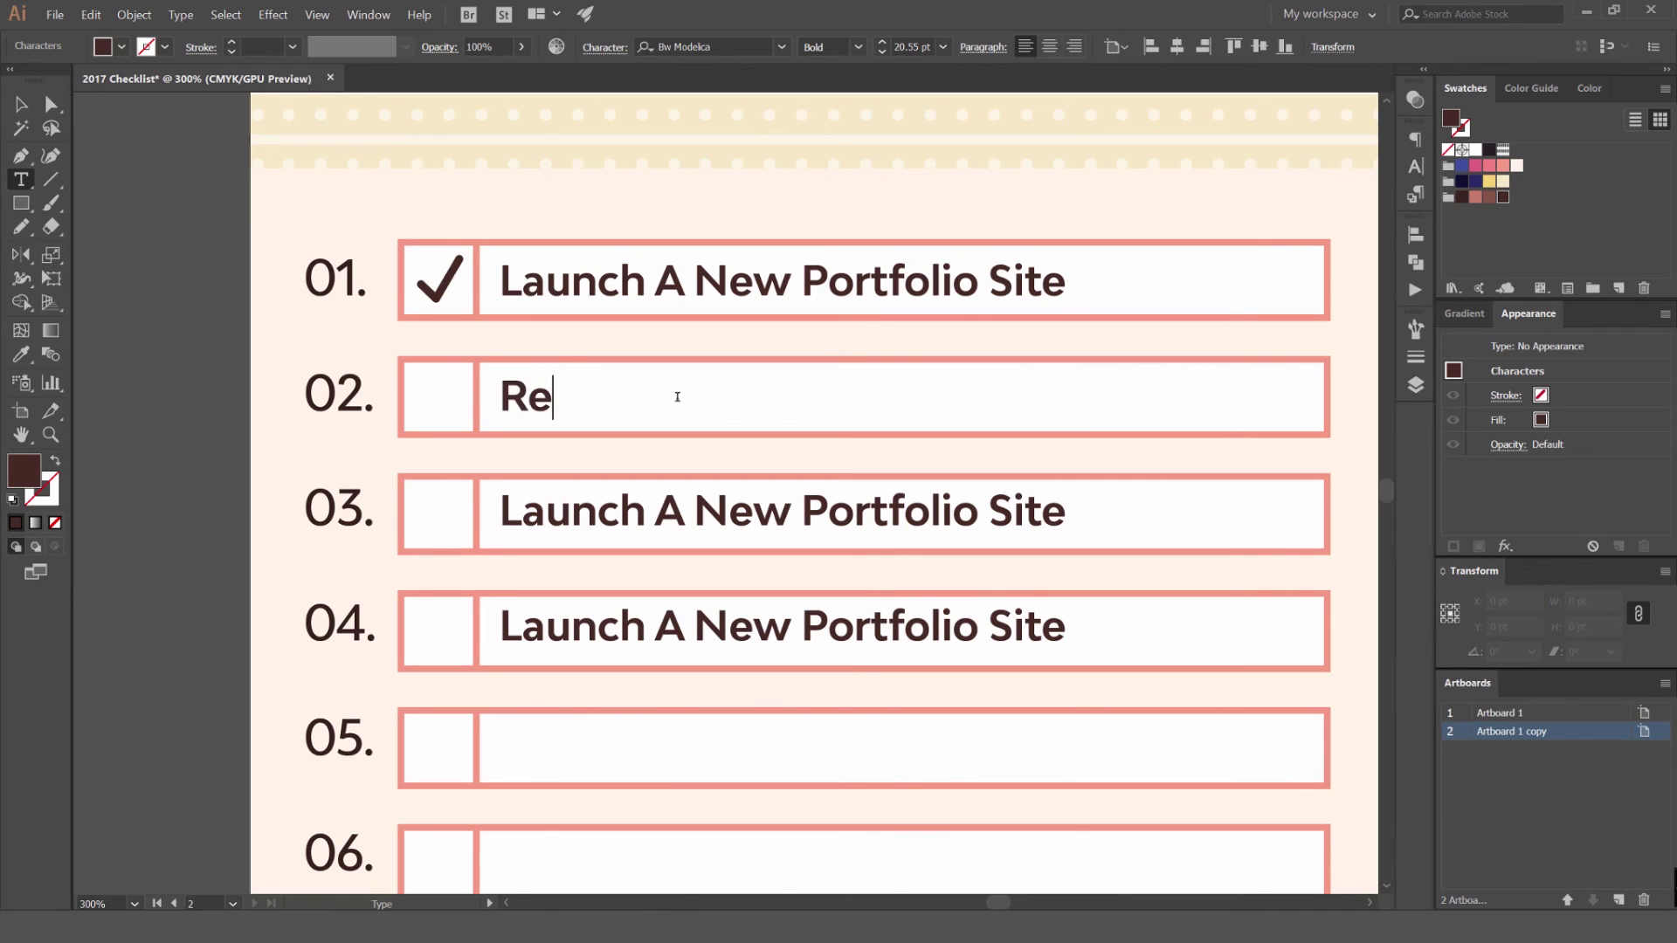
{"action": "type", "text": "ad 3 New"}
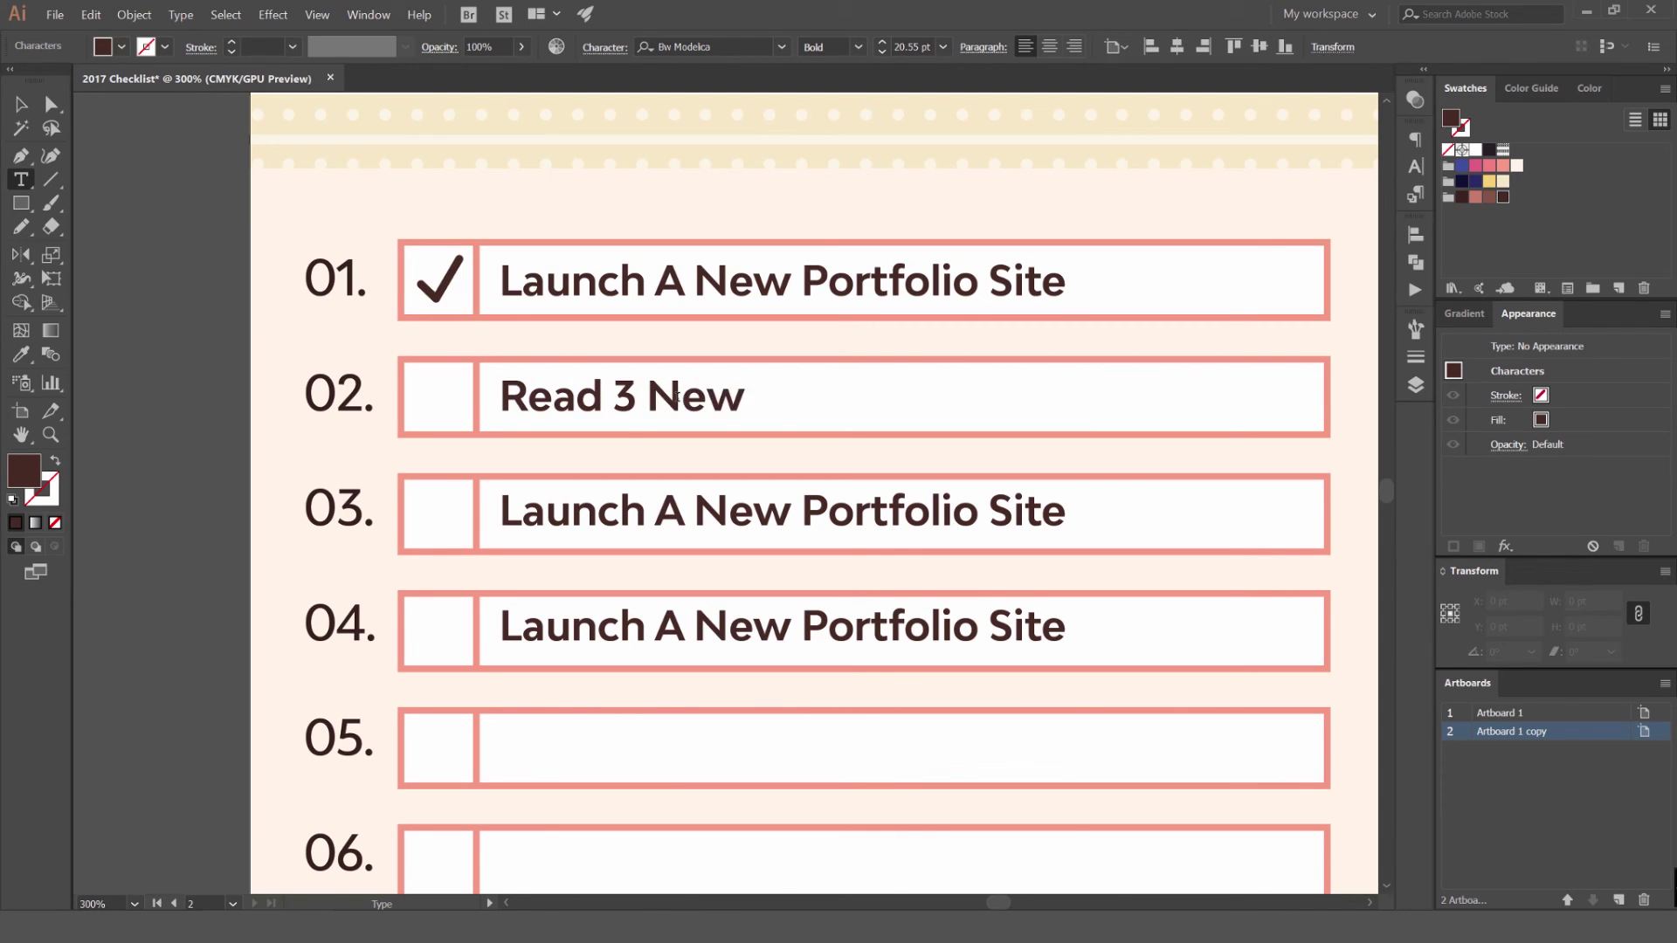
{"action": "type", "text": " Design Books"}
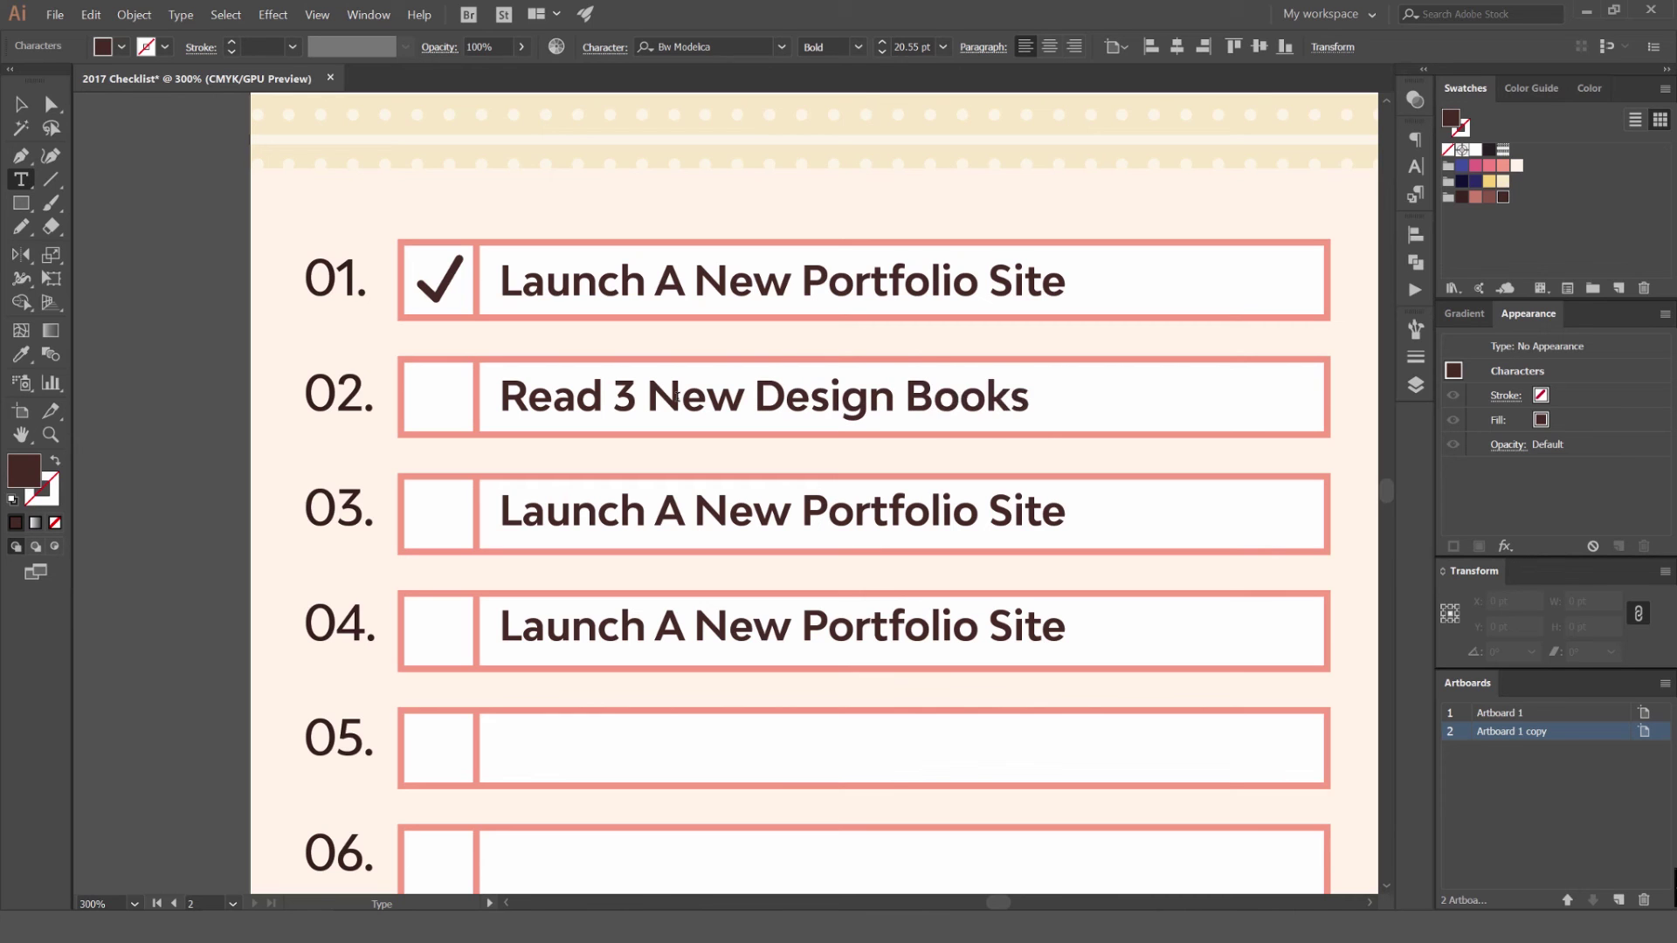
{"action": "left_click", "coordinate": [22, 105]}
{"action": "left_click", "coordinate": [139, 219]}
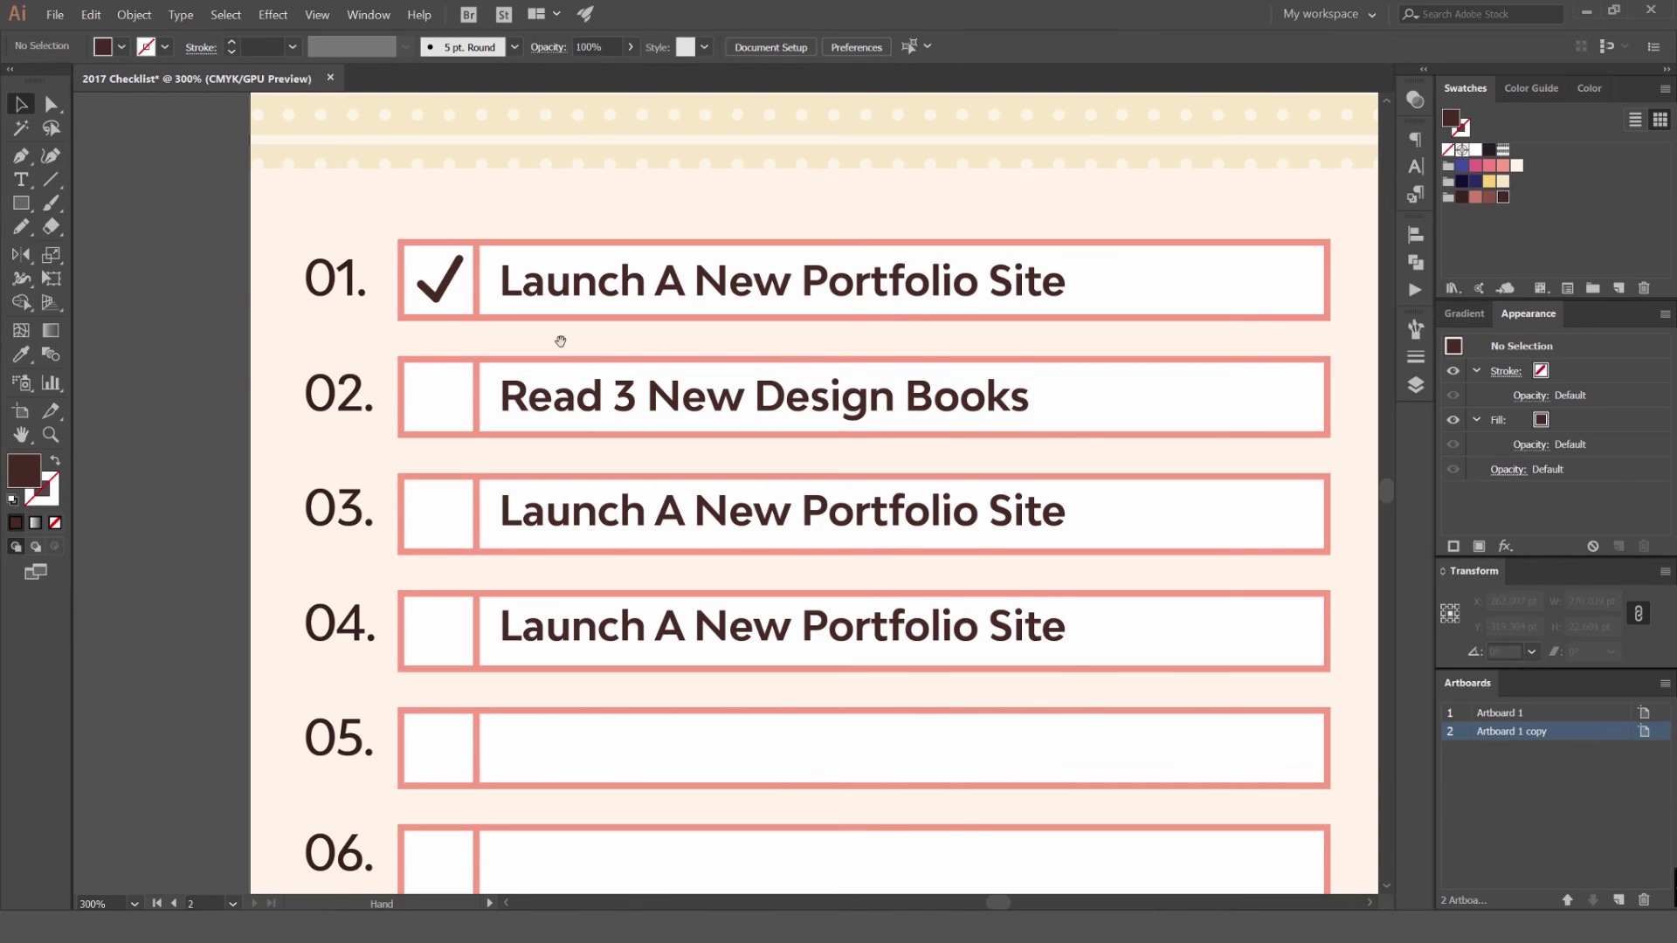
Replace the duplicated goal text in row 03 with "Do One Collaboration".
{"action": "left_click_drag", "start_coordinate": [561, 340], "coordinate": [551, 257]}
{"action": "double_click", "coordinate": [803, 435]}
{"action": "left_click_drag", "start_coordinate": [1062, 433], "coordinate": [426, 385]}
{"action": "type", "text": "D"}
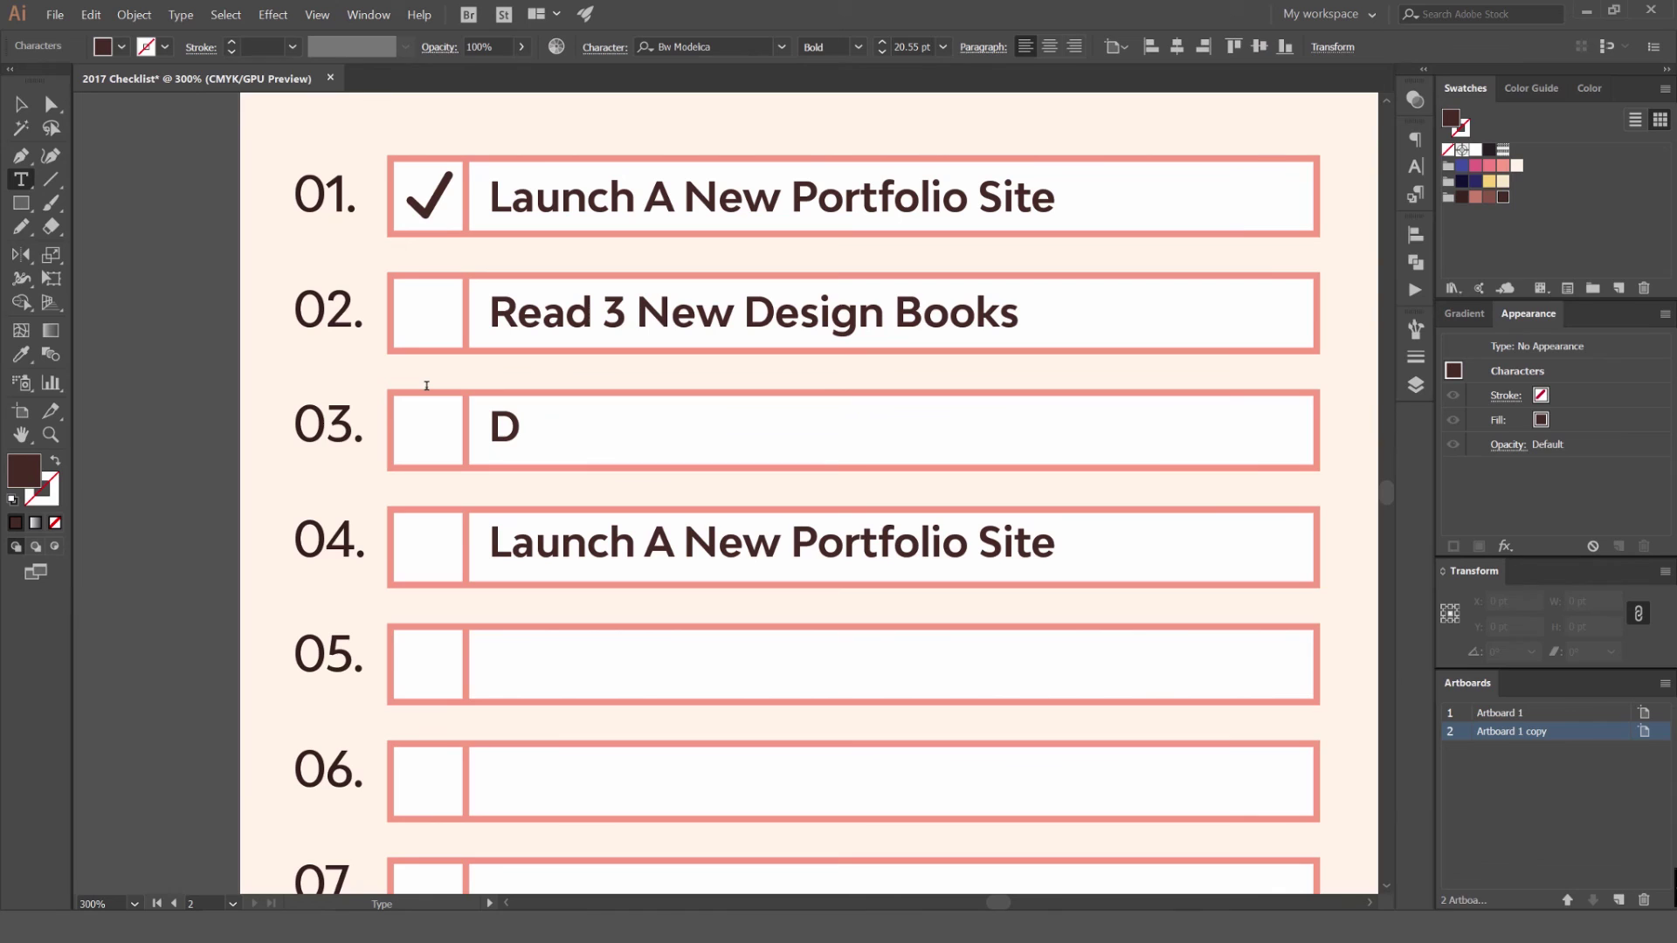
{"action": "type", "text": "o one"}
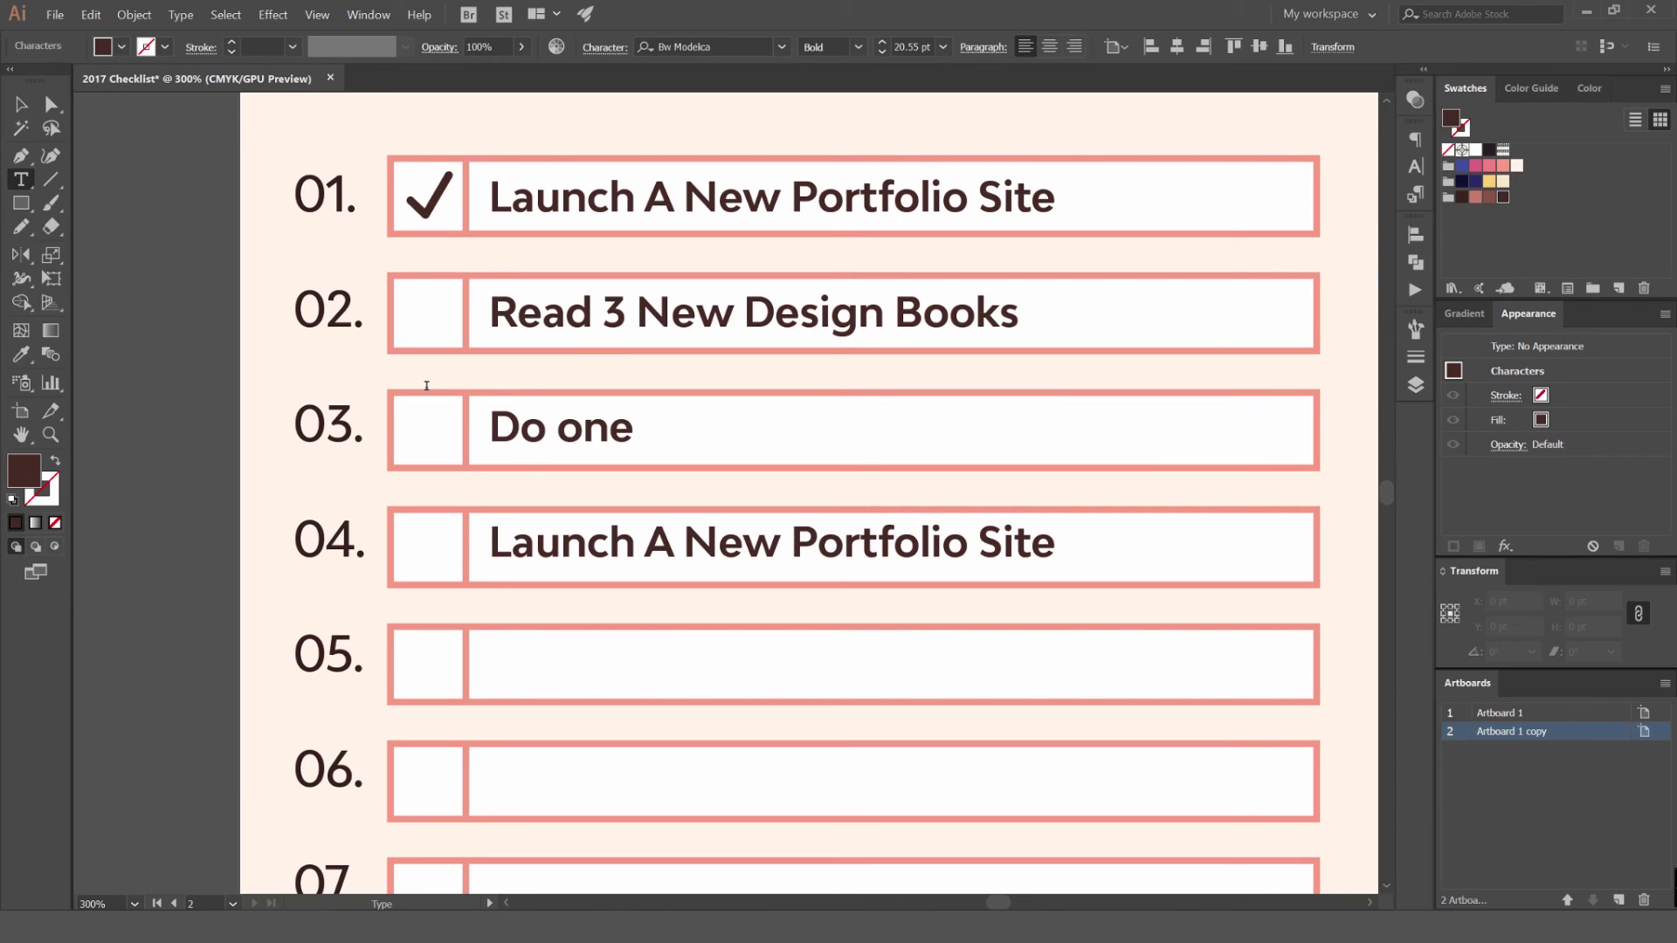
{"action": "key", "text": "BackSpace"}
{"action": "key", "text": "BackSpace"}
{"action": "key", "text": "BackSpace"}
{"action": "type", "text": "On"}
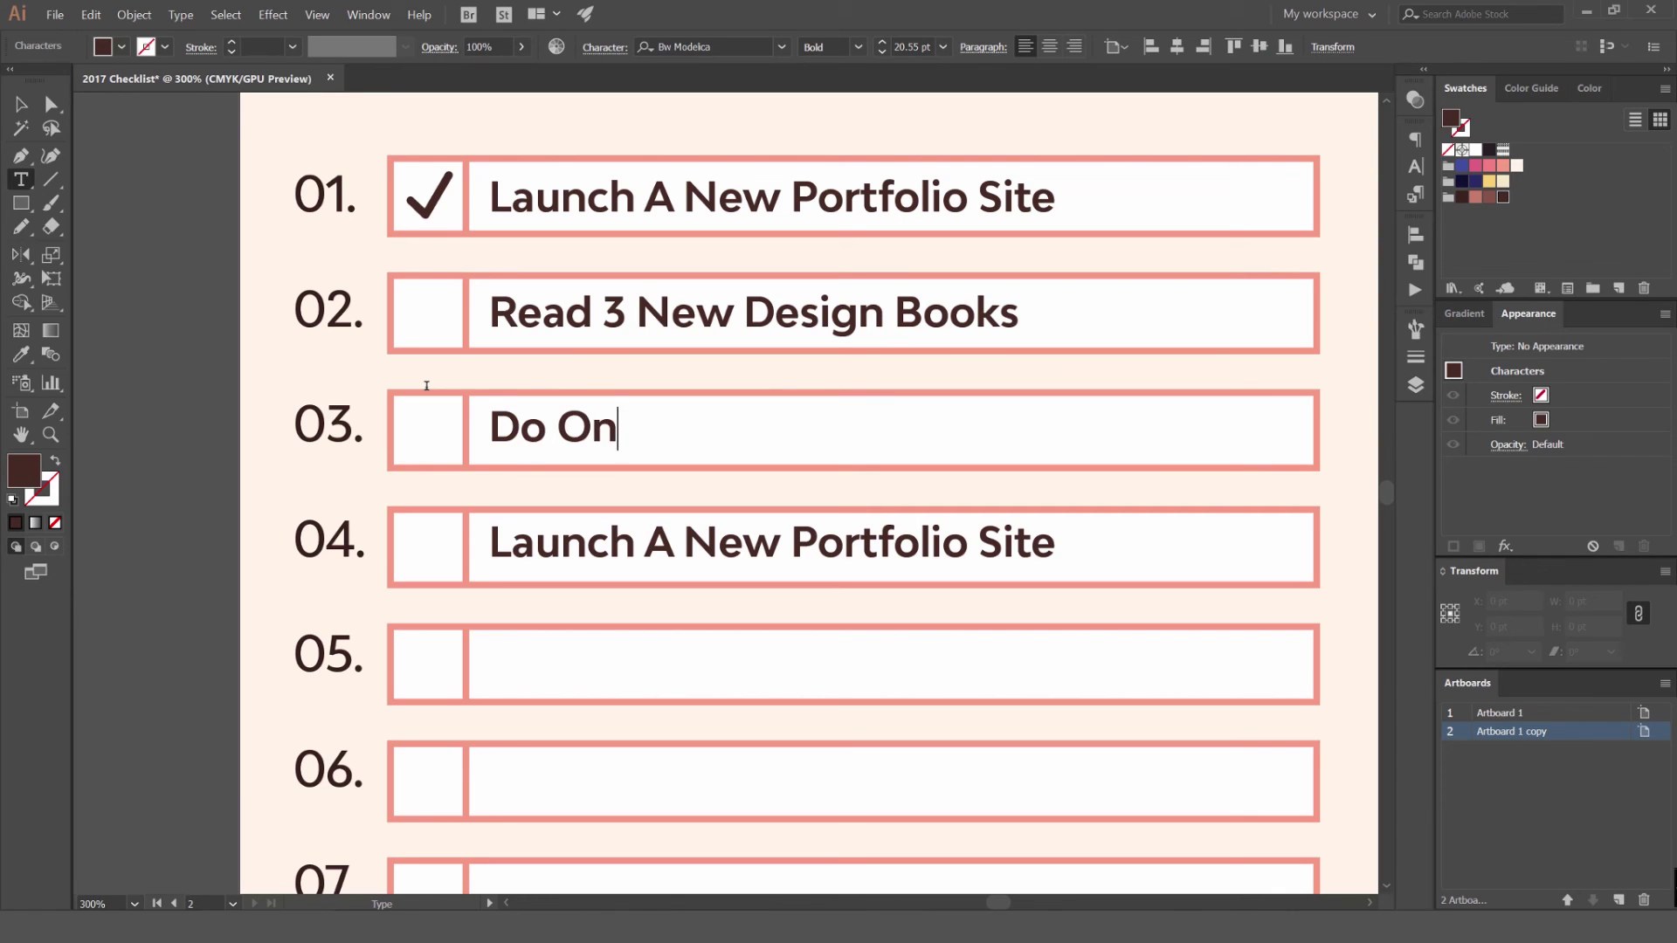
{"action": "type", "text": "e Collaboration"}
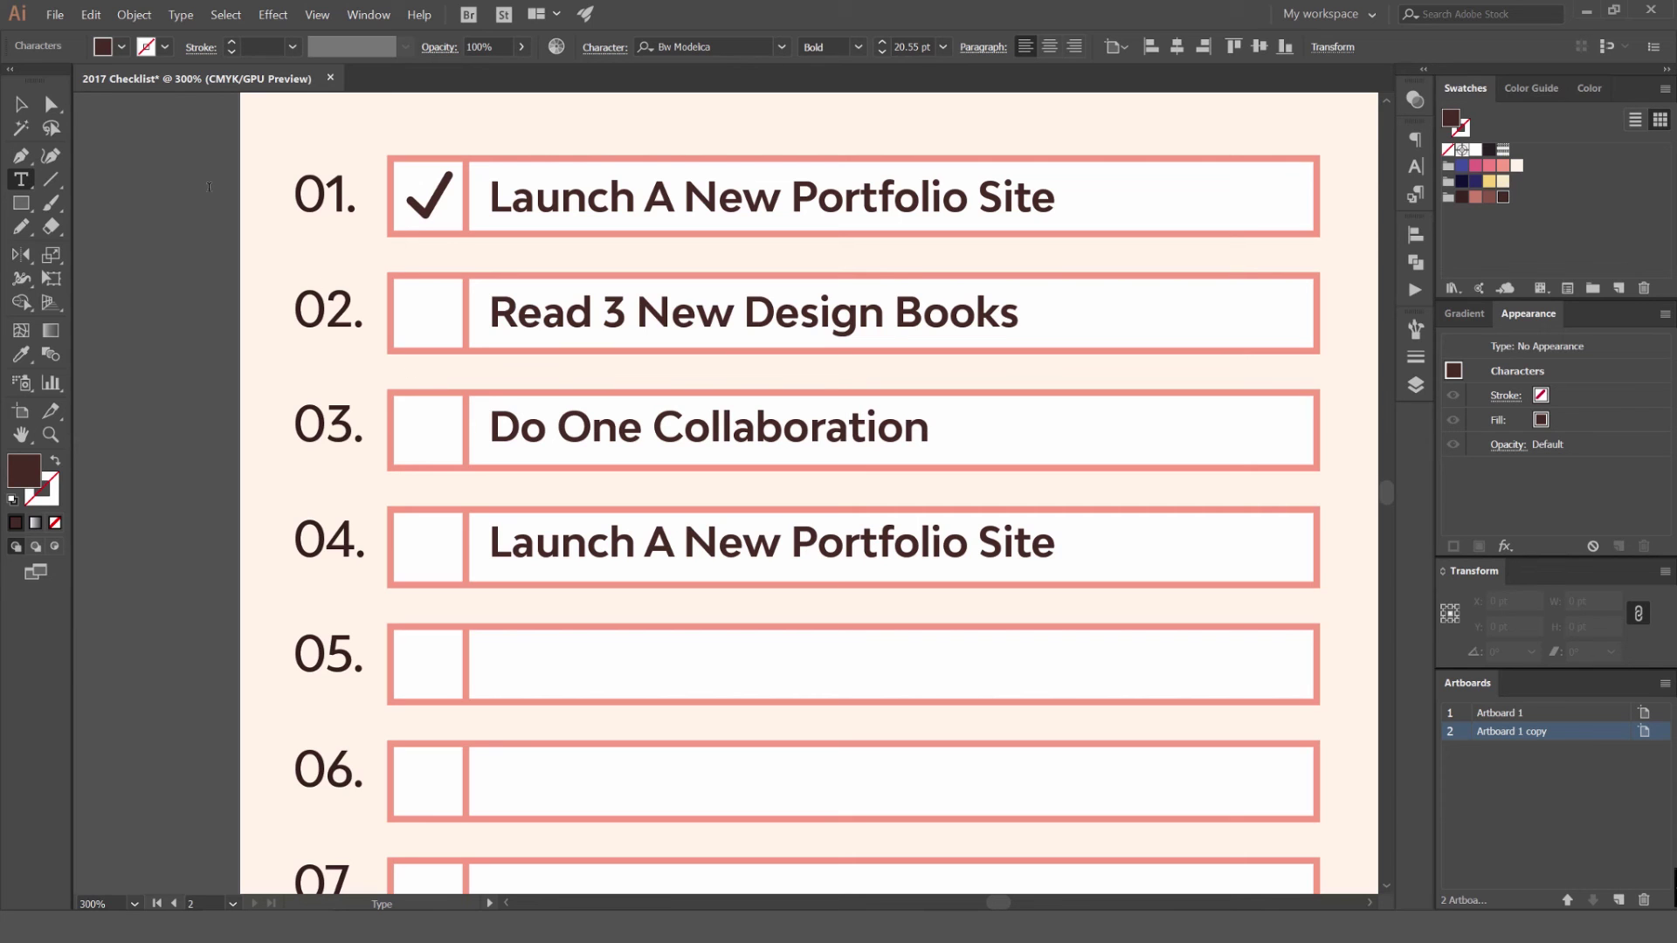
{"action": "key", "text": "Escape"}
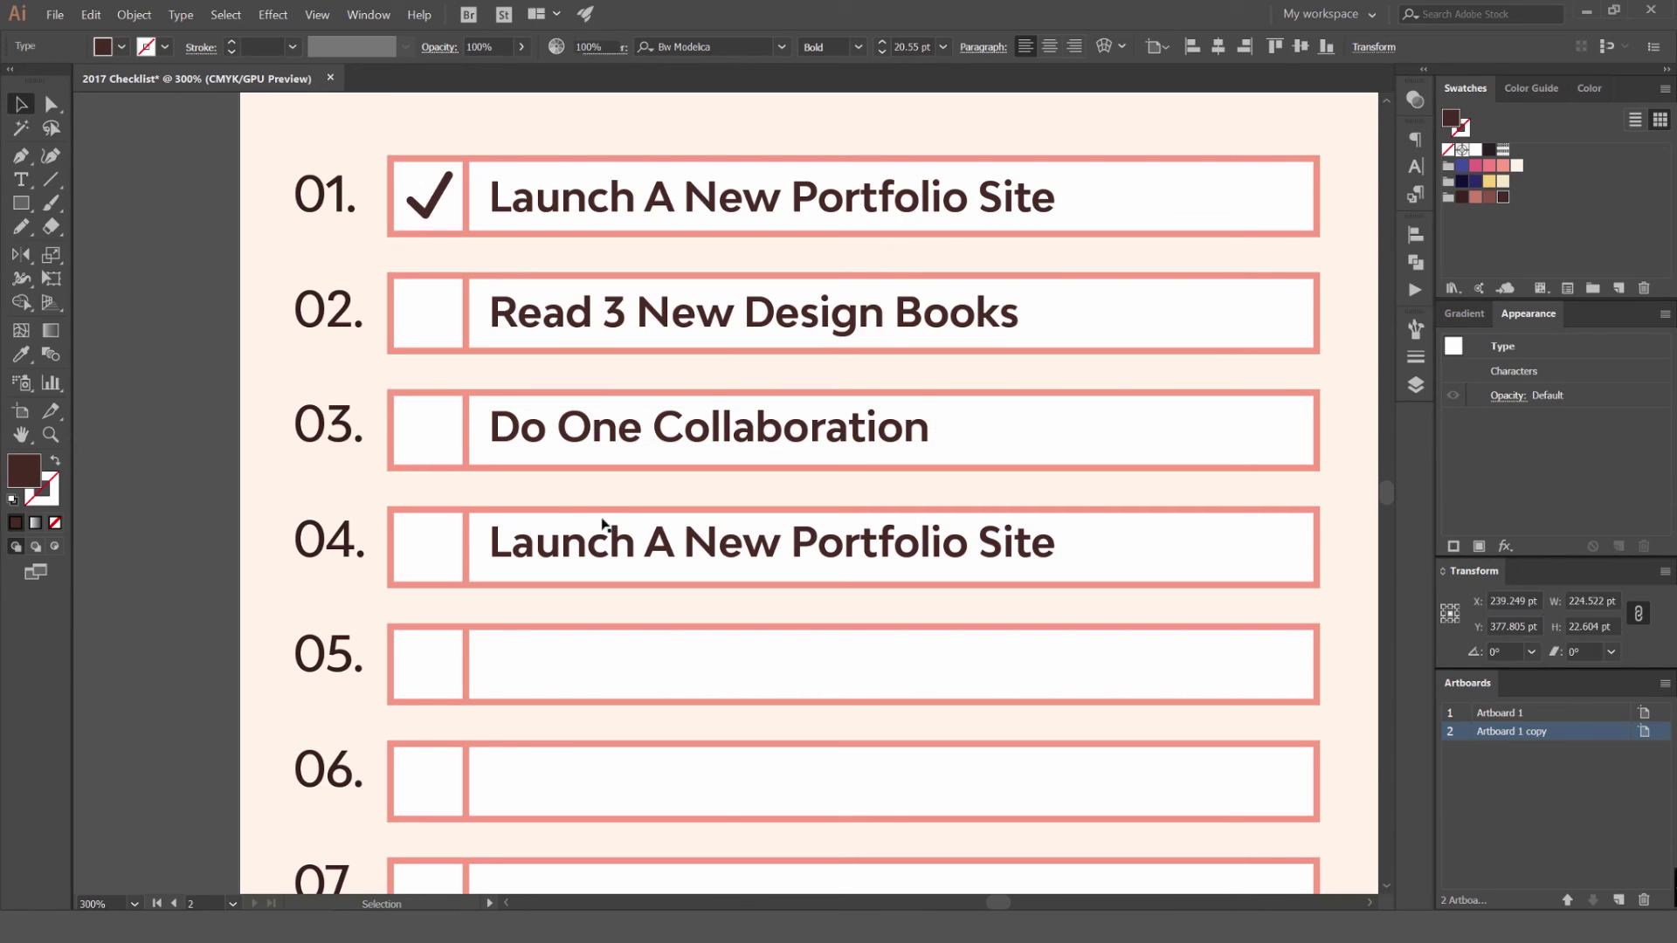
Delete the duplicated goal text from row 04.
{"action": "left_click", "coordinate": [636, 547]}
{"action": "key", "text": "Delete"}
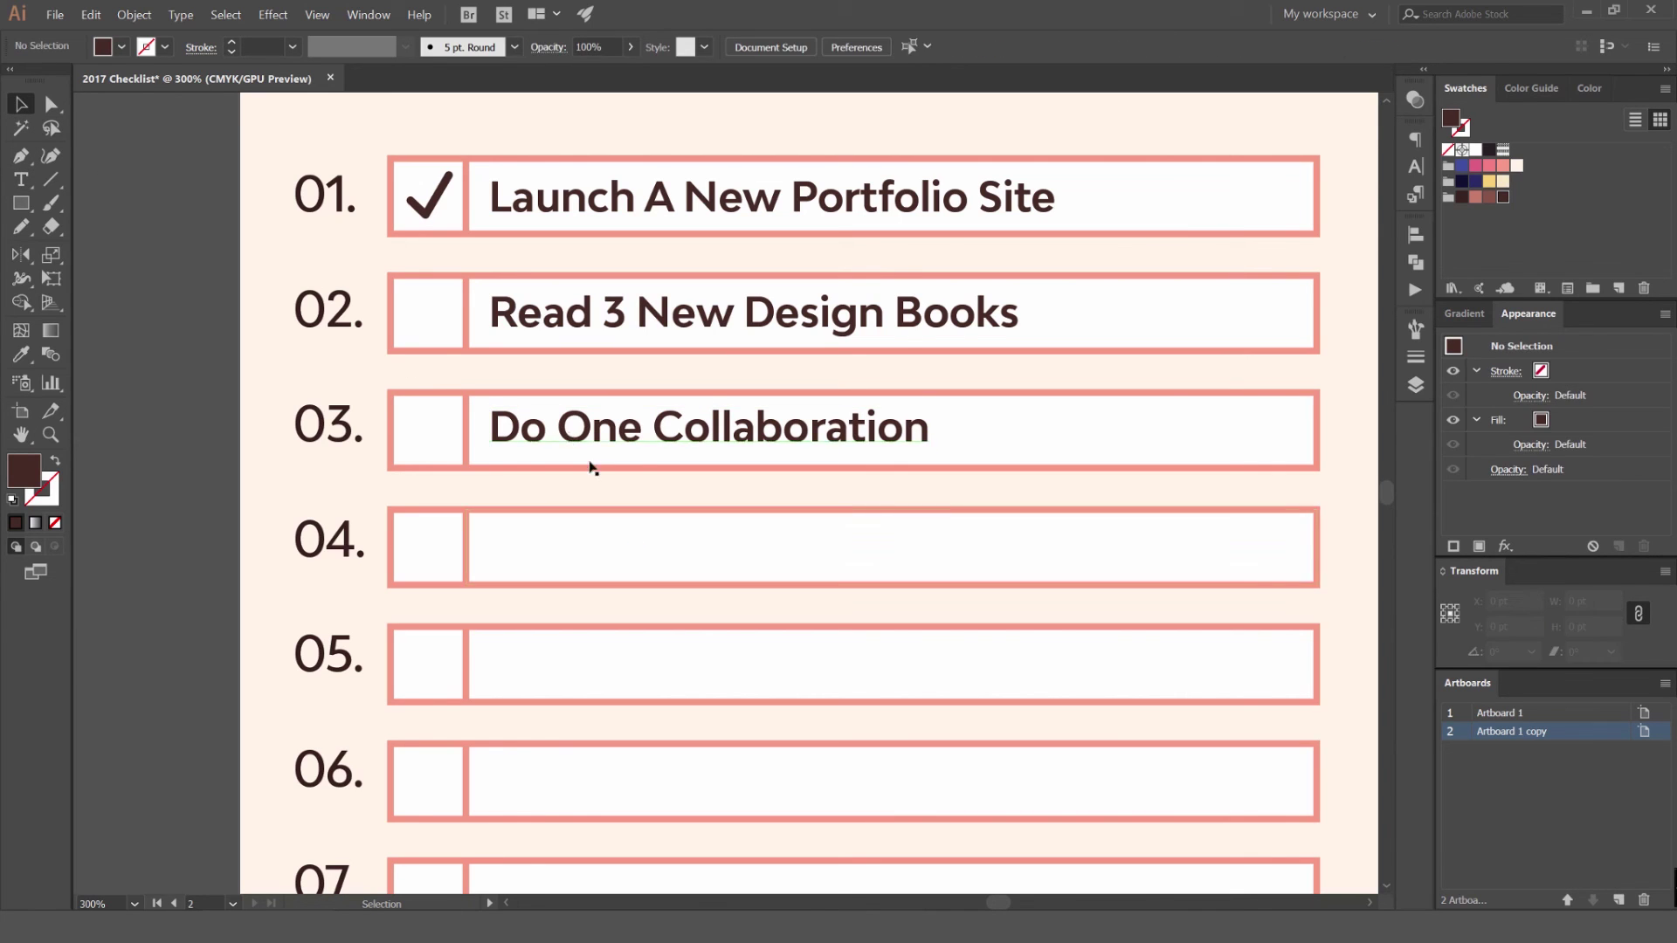
Review the recreated checklist up close and as a whole page, and compare it with the original artboard.
{"action": "scroll", "coordinate": [604, 542], "scroll_direction": "down", "scroll_amount": 1}
{"action": "left_click_drag", "start_coordinate": [702, 632], "coordinate": [687, 337]}
{"action": "scroll", "coordinate": [684, 465], "scroll_direction": "down", "scroll_amount": 1}
{"action": "left_click_drag", "start_coordinate": [716, 435], "coordinate": [822, 486]}
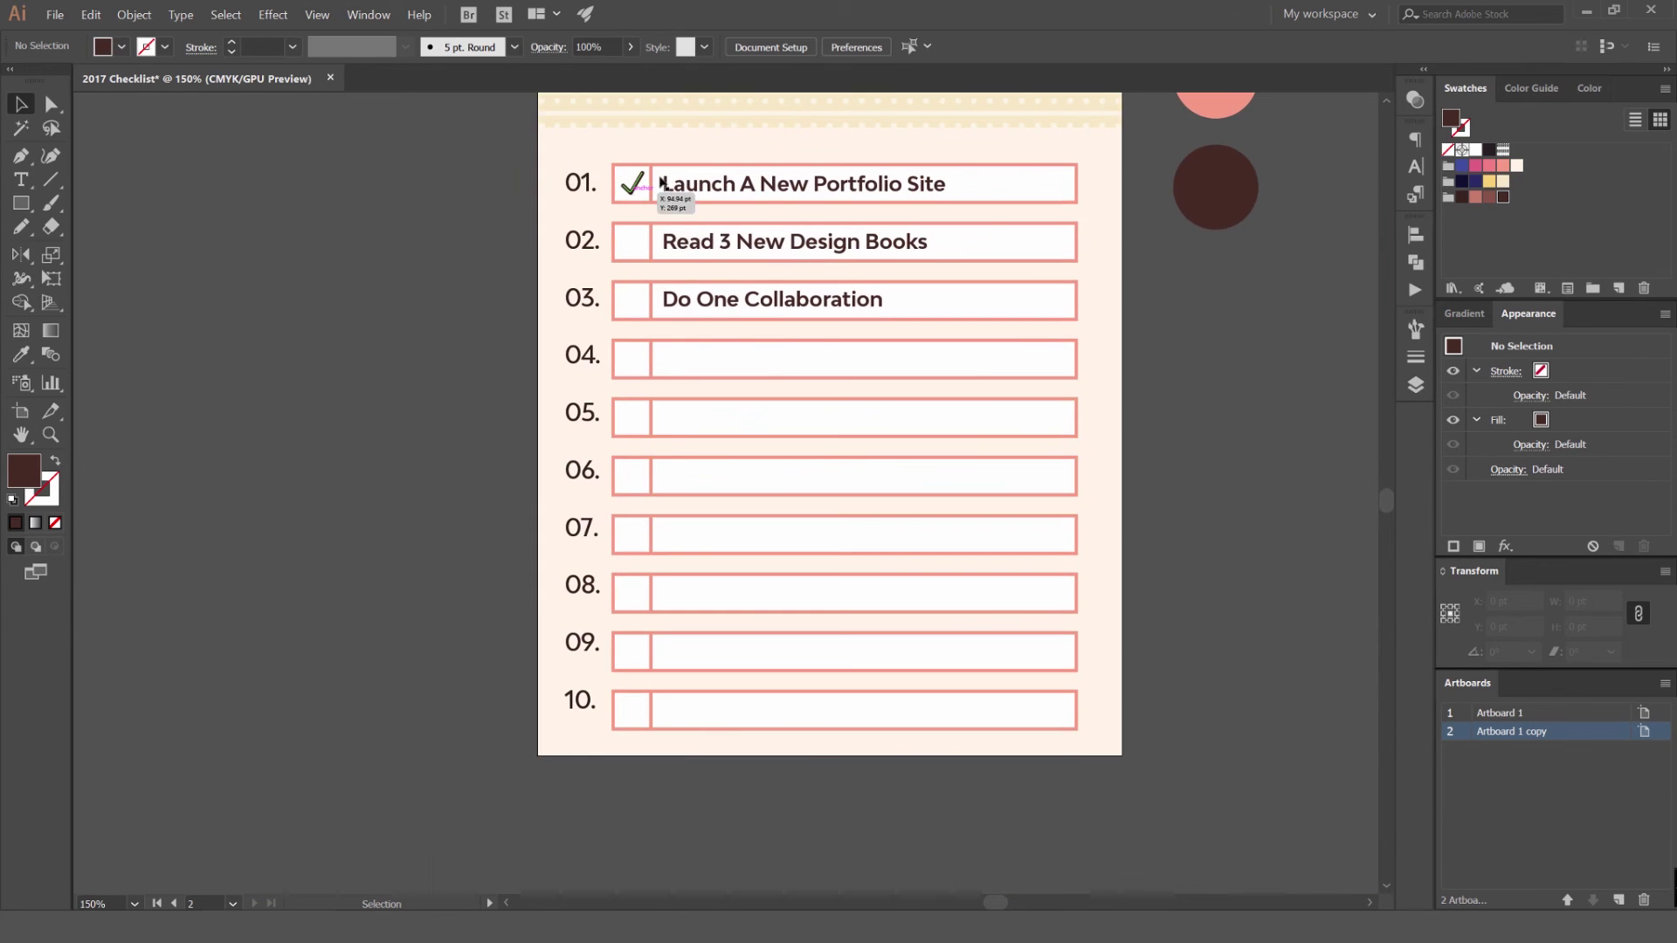
{"action": "scroll", "coordinate": [656, 185], "scroll_direction": "up", "scroll_amount": 2}
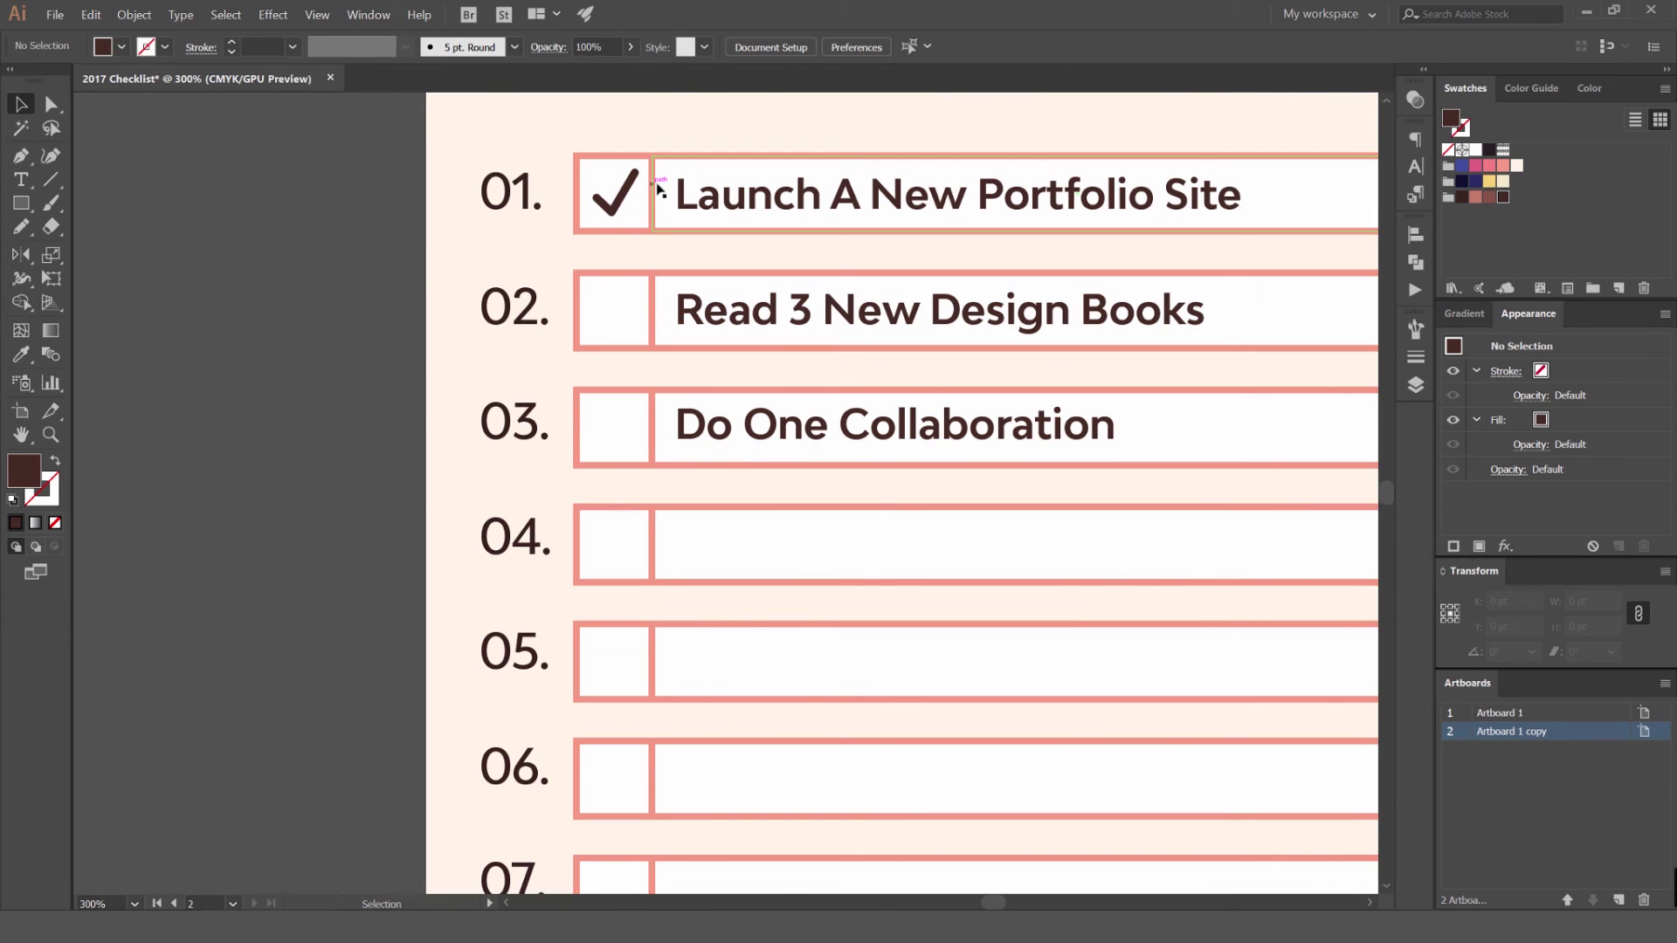
{"action": "scroll", "coordinate": [554, 297], "scroll_direction": "down", "scroll_amount": 4}
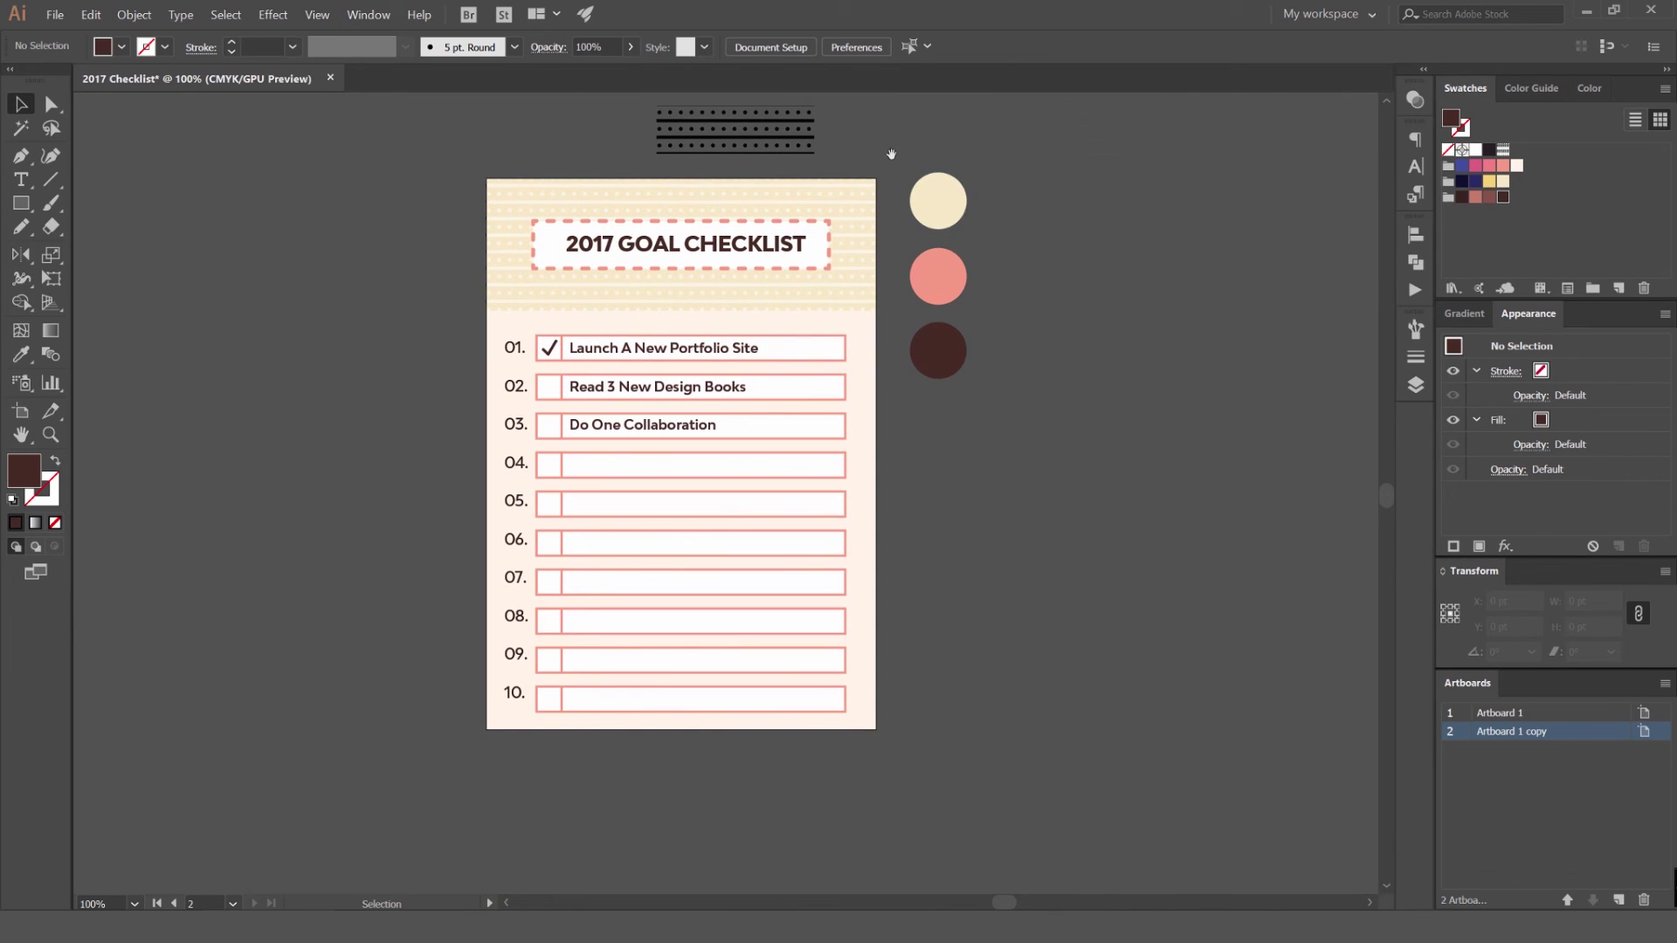
{"action": "left_click_drag", "start_coordinate": [963, 218], "coordinate": [987, 267]}
{"action": "scroll", "coordinate": [952, 272], "scroll_direction": "down", "scroll_amount": 2}
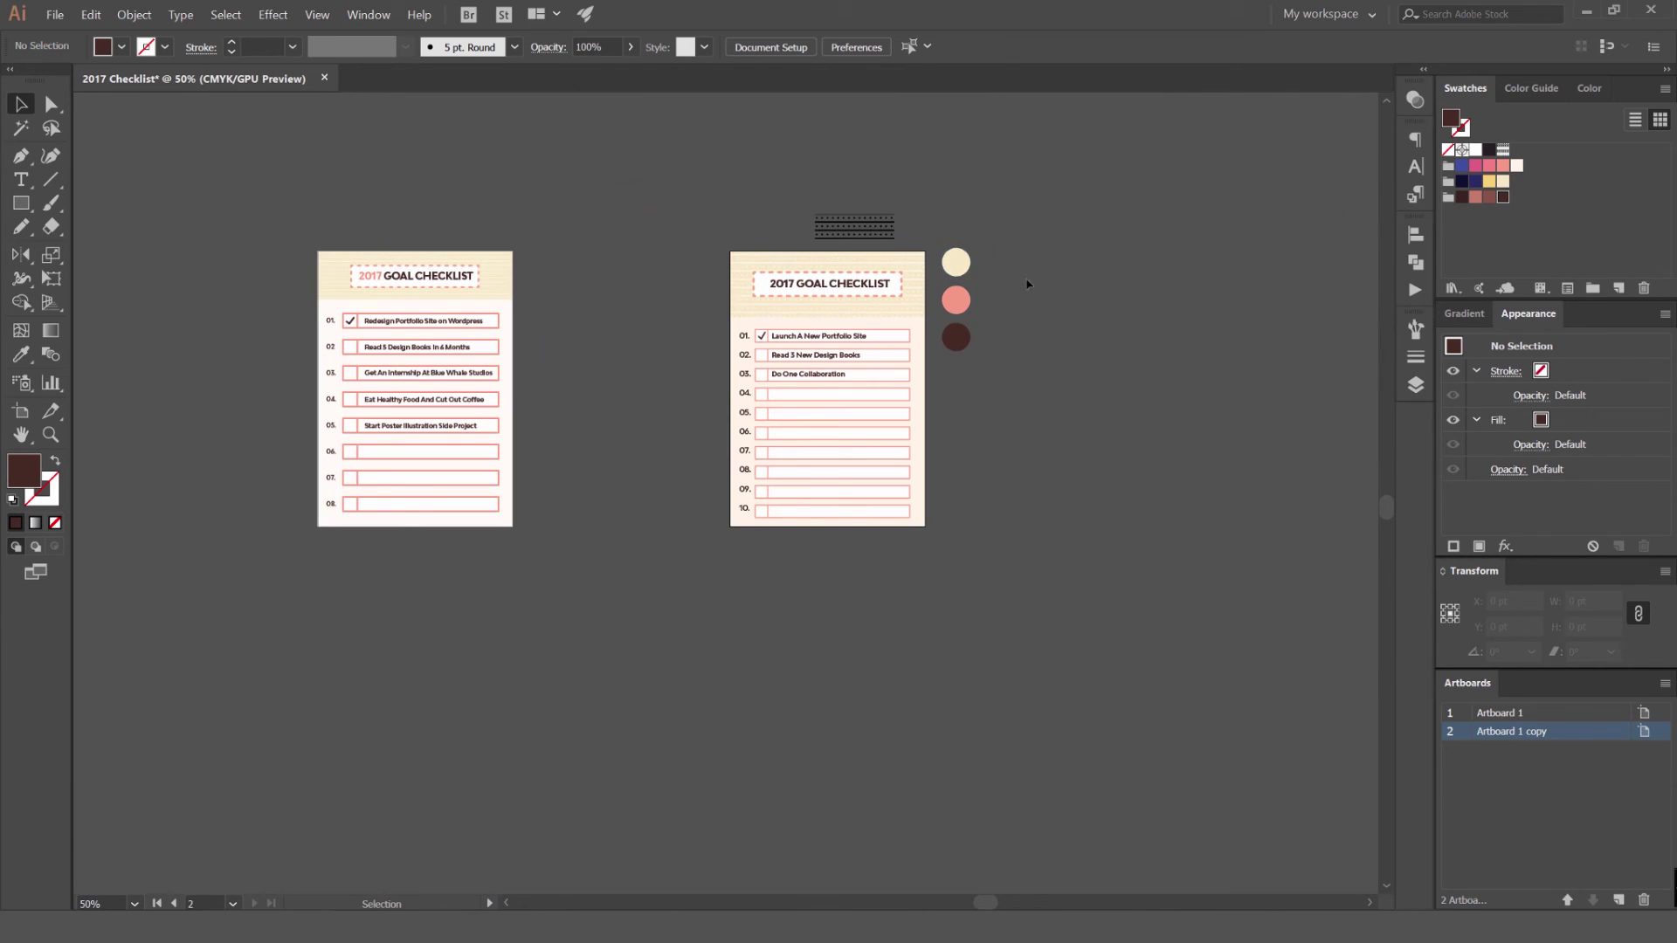
{"action": "scroll", "coordinate": [933, 291], "scroll_direction": "up", "scroll_amount": 2}
{"action": "scroll", "coordinate": [877, 278], "scroll_direction": "up", "scroll_amount": 1}
{"action": "scroll", "coordinate": [877, 278], "scroll_direction": "left", "scroll_amount": 2}
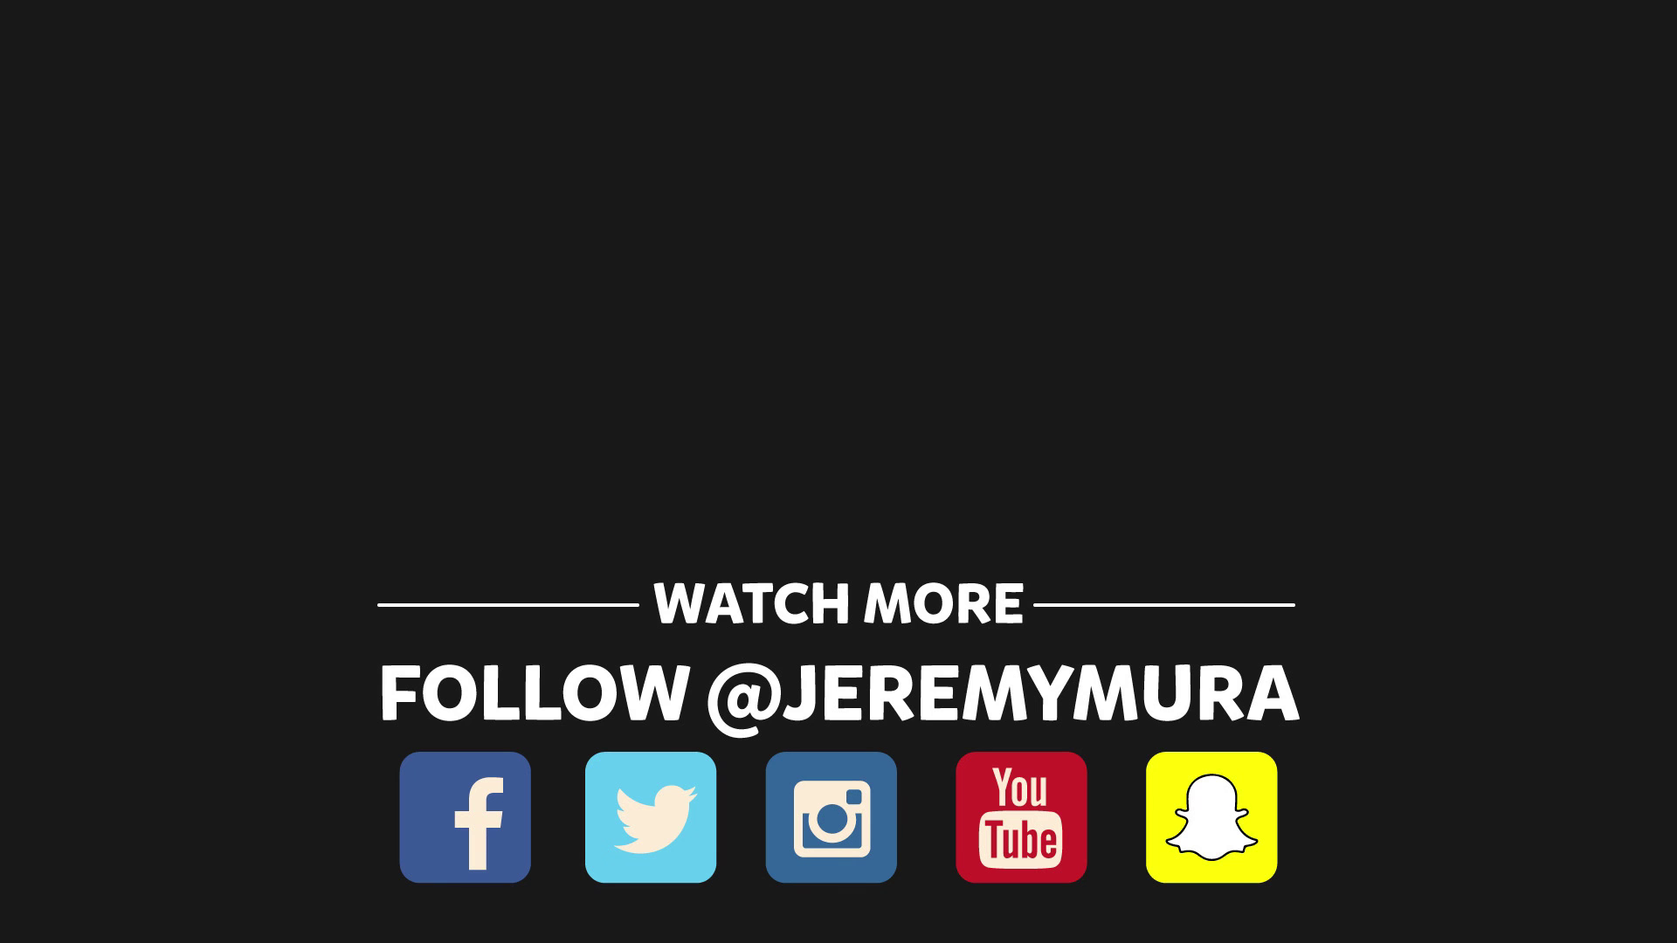